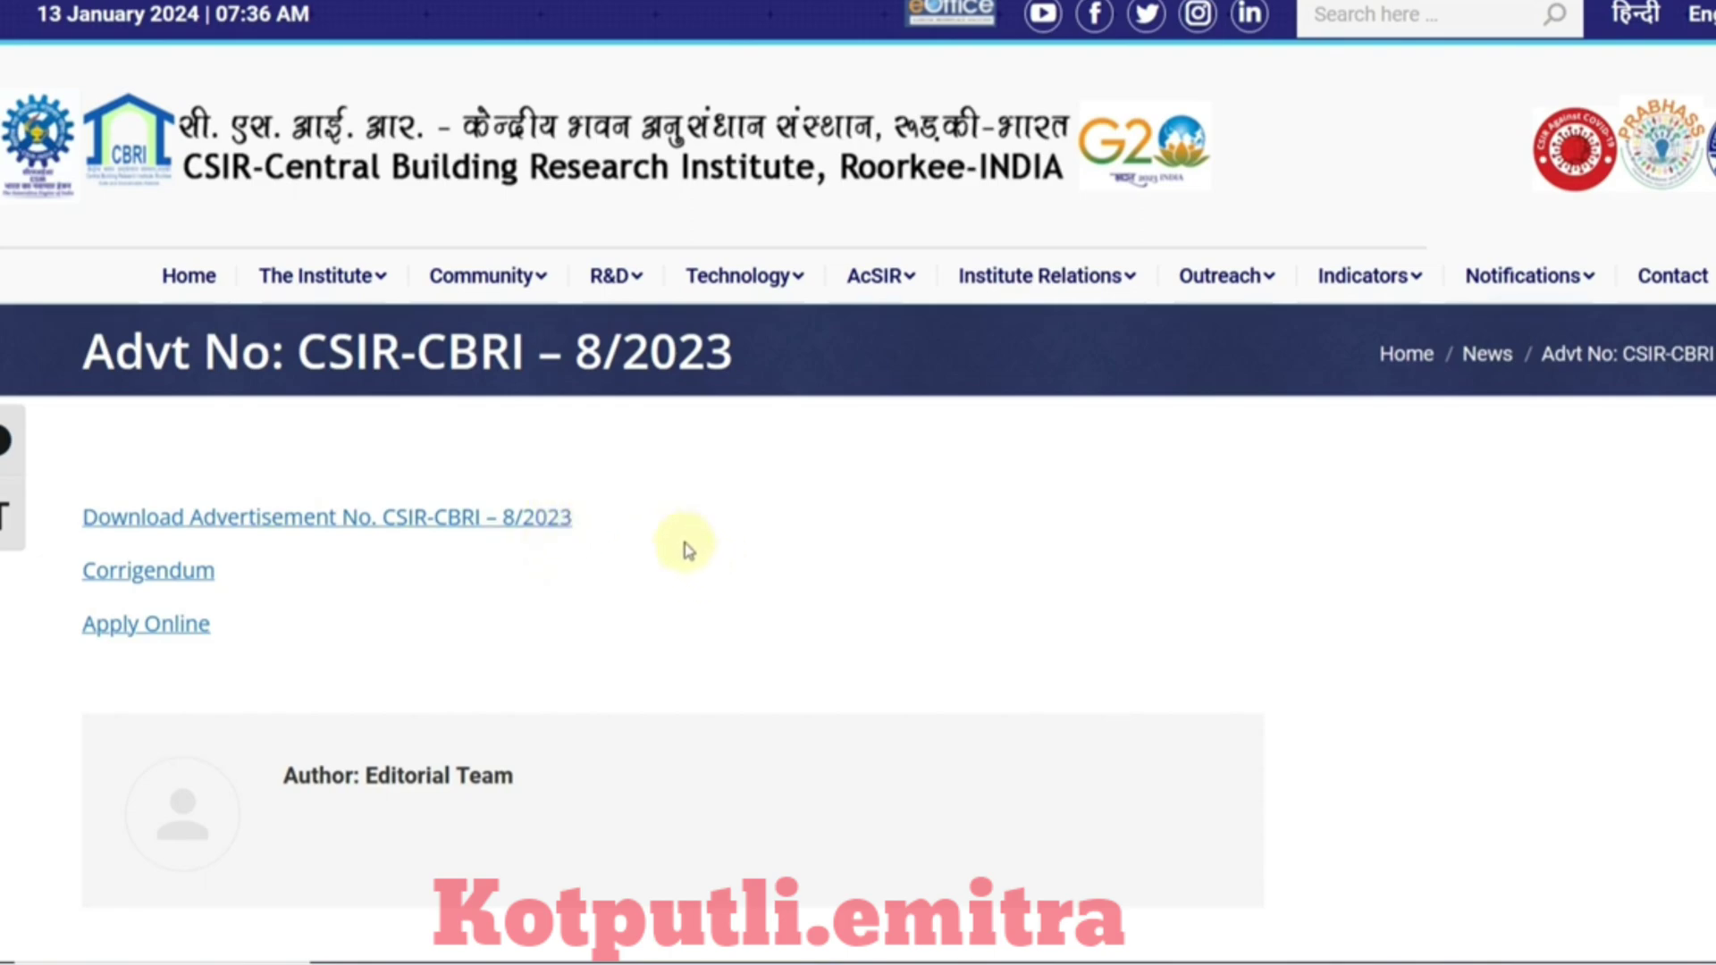
# Step: Open the Apply Online link for Advertisement CSIR-CBRI 8/2023
pyautogui.click(390, 2)
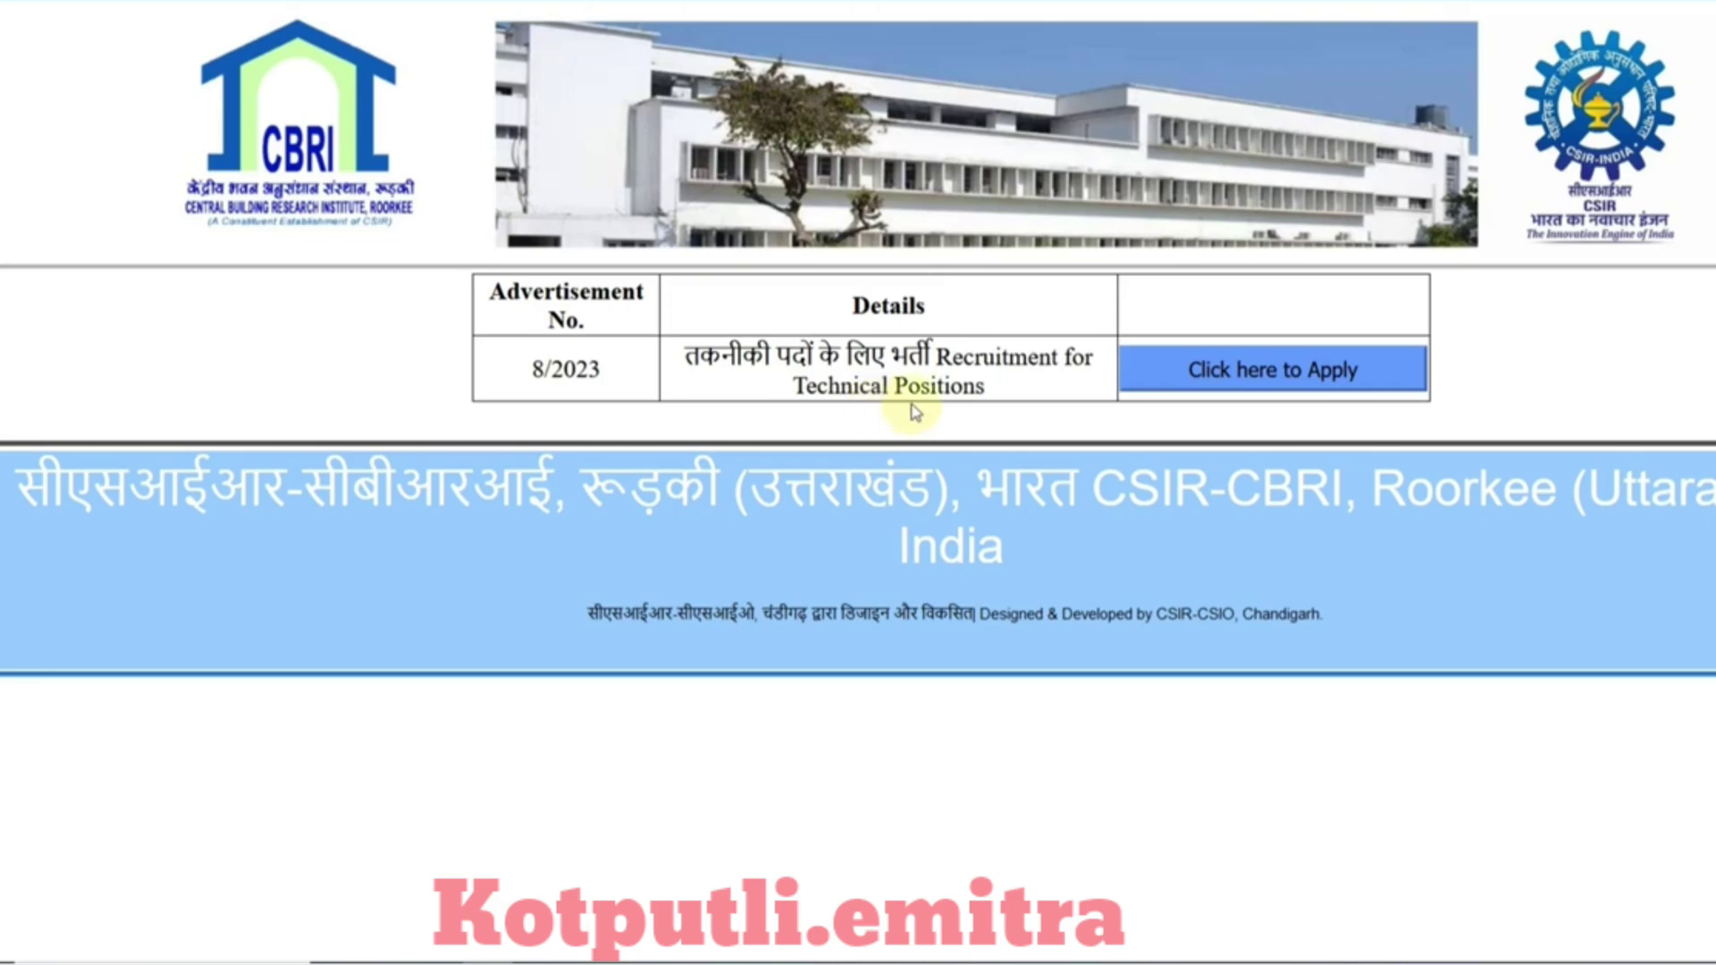
# Step: Read through the application steps for Advertisement 8/2023 and tick the 'properly read the advertisement' box
pyautogui.click(1237, 389)
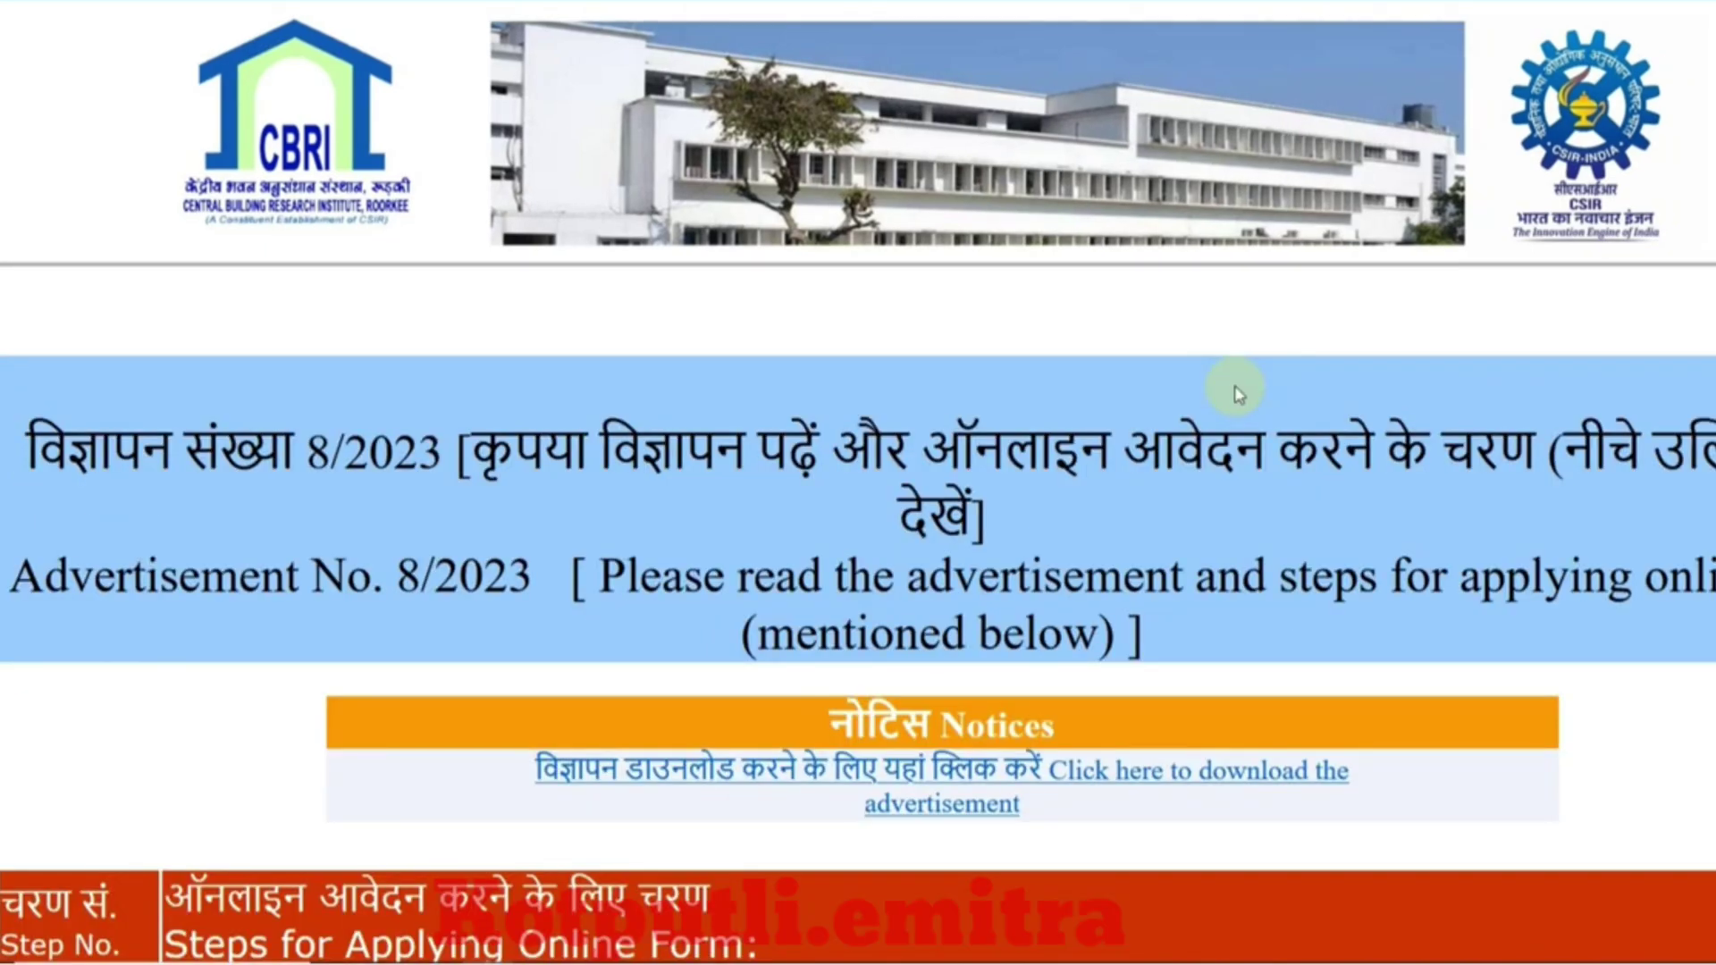
pyautogui.scroll(-5, 1234, 385)
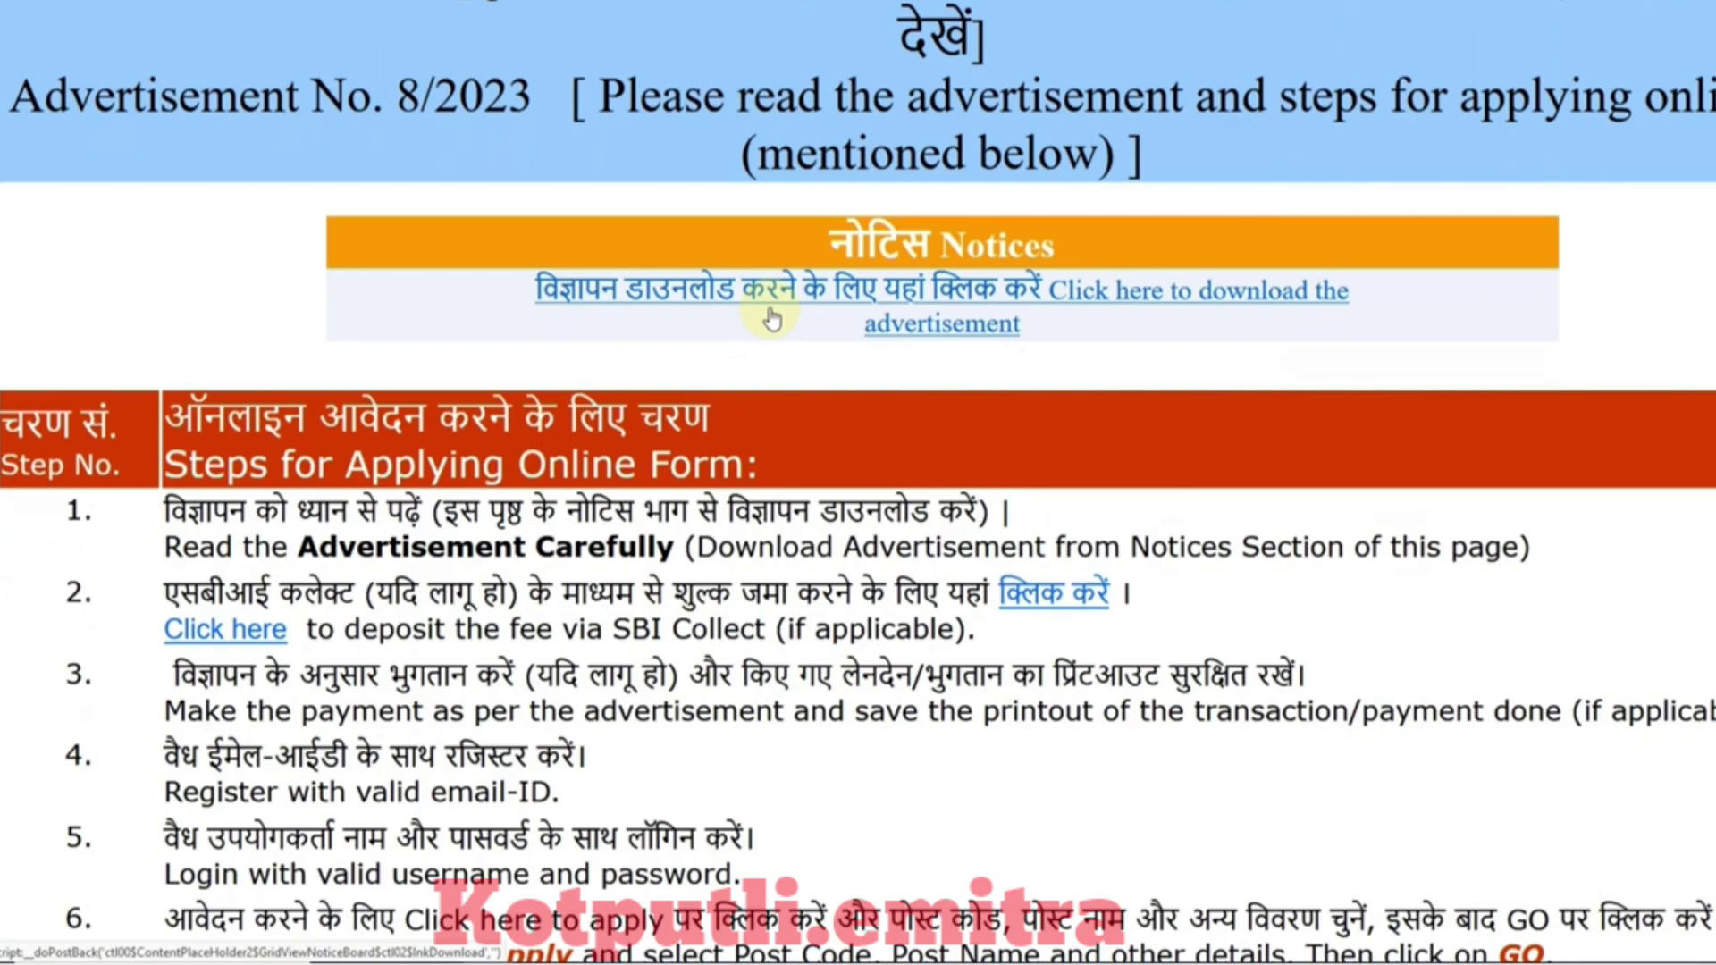
pyautogui.scroll(-5, 773, 318)
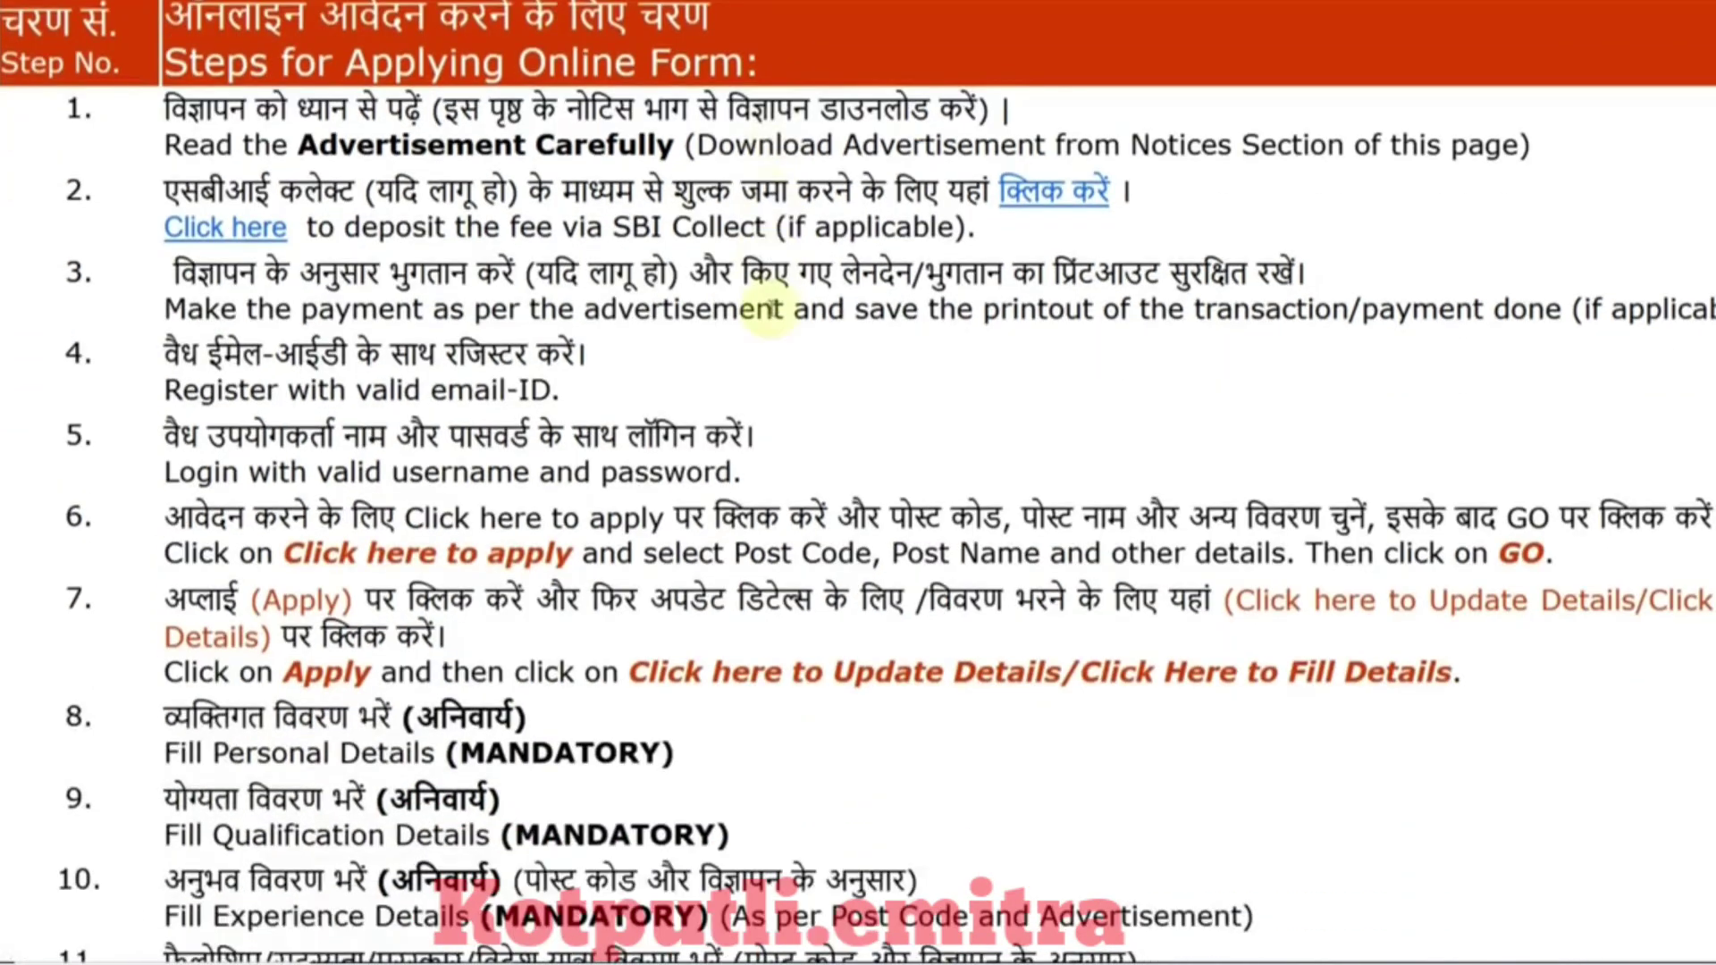
pyautogui.scroll(-7, 773, 315)
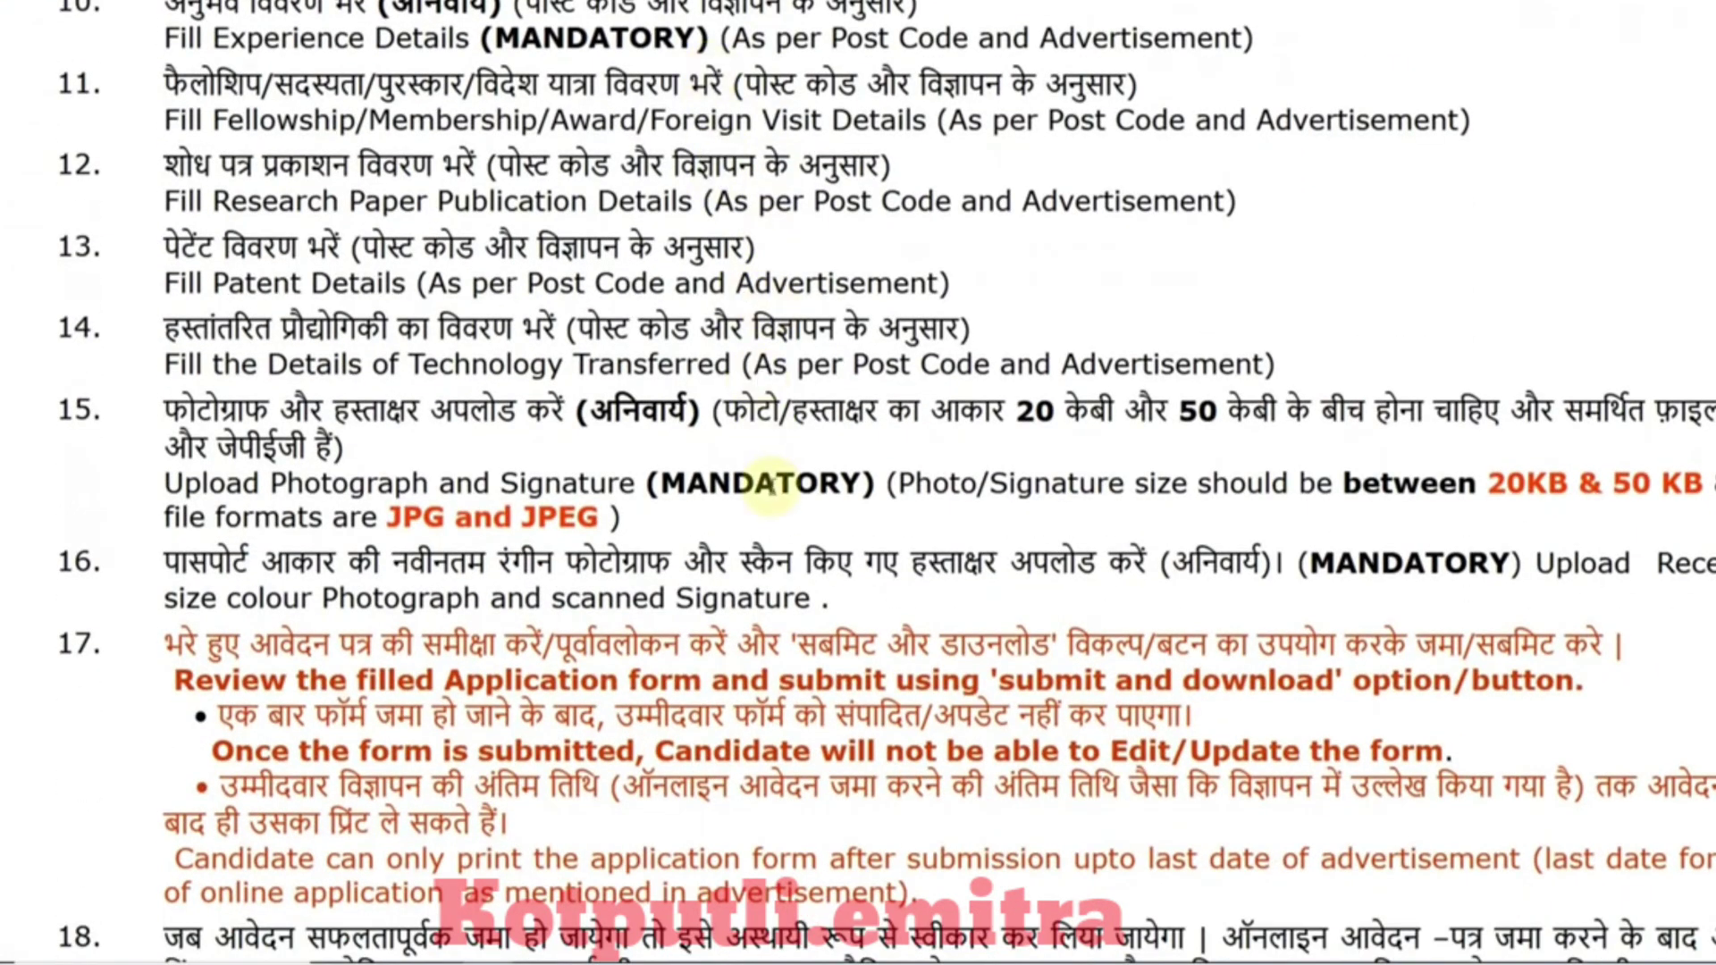
pyautogui.scroll(-5, 766, 483)
pyautogui.scroll(-6, 767, 483)
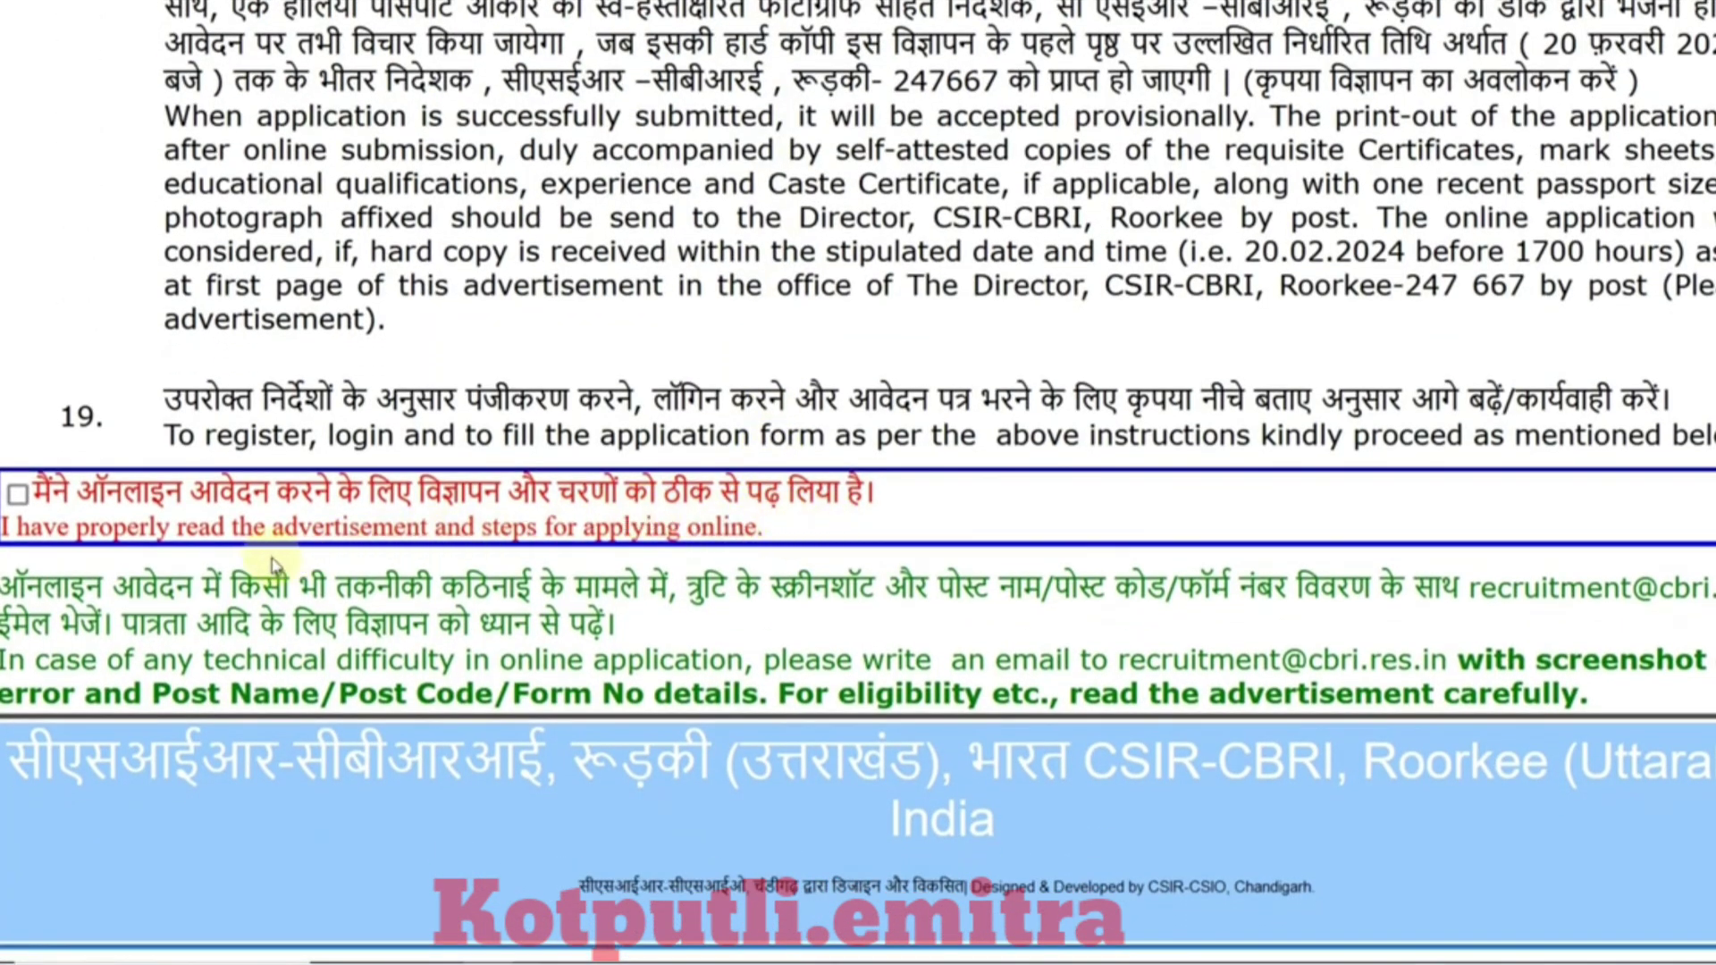
pyautogui.click(15, 502)
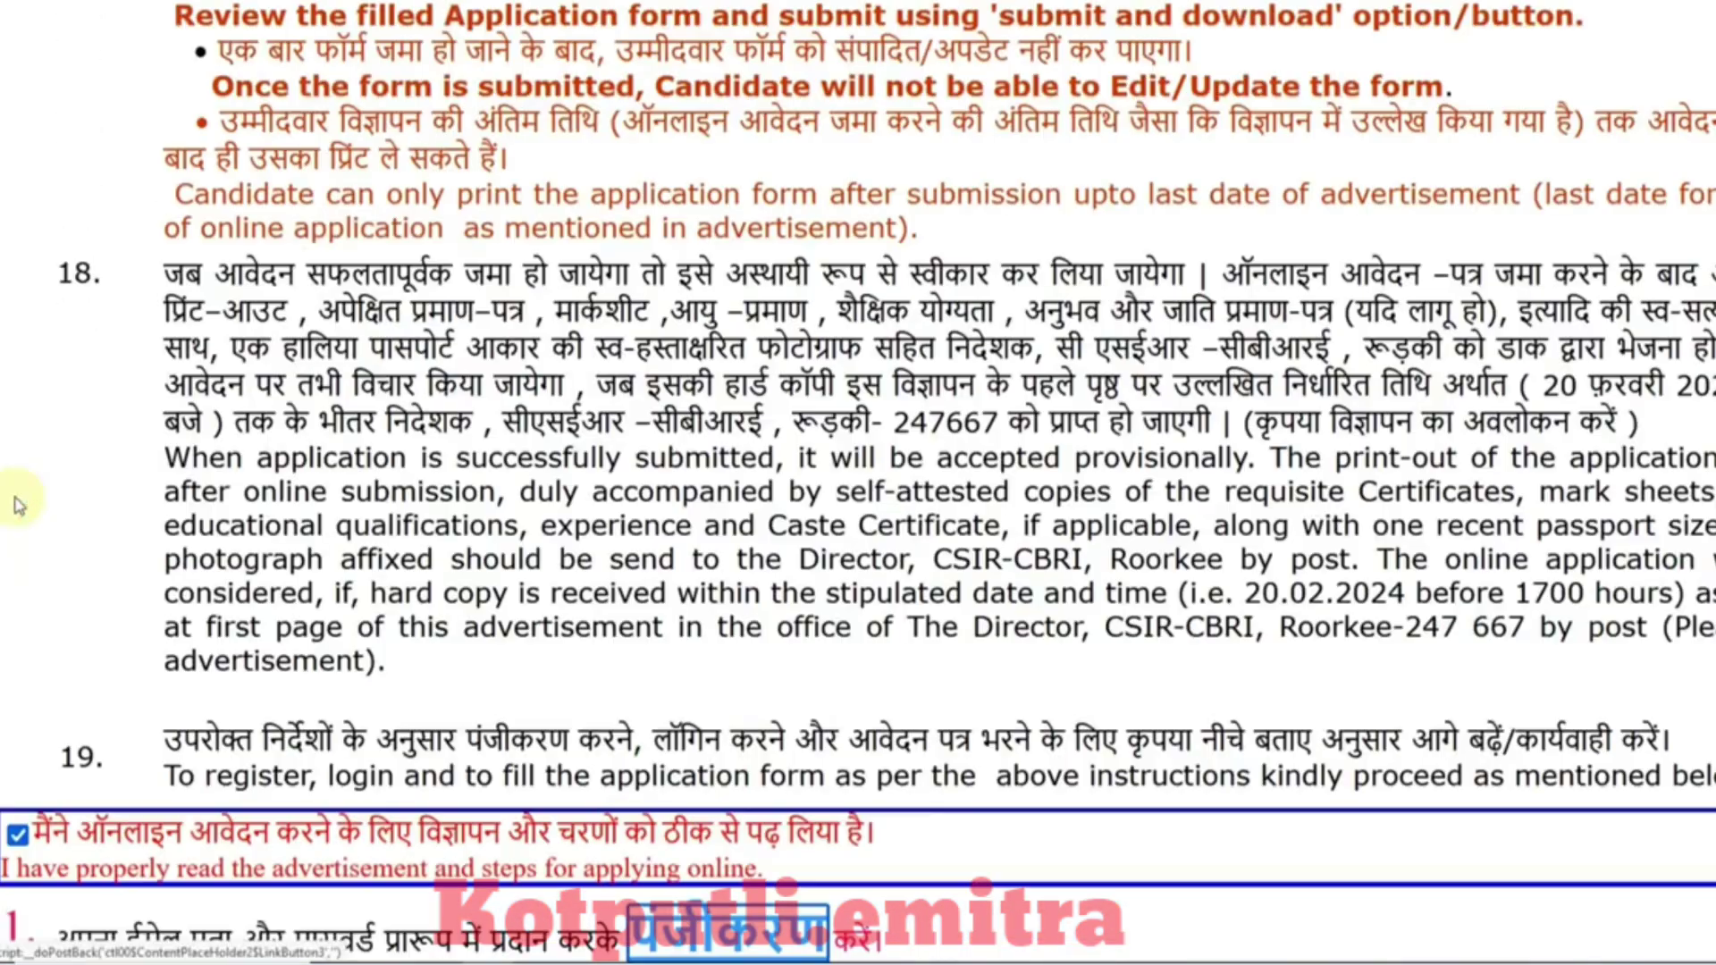
pyautogui.scroll(-6, 362, 563)
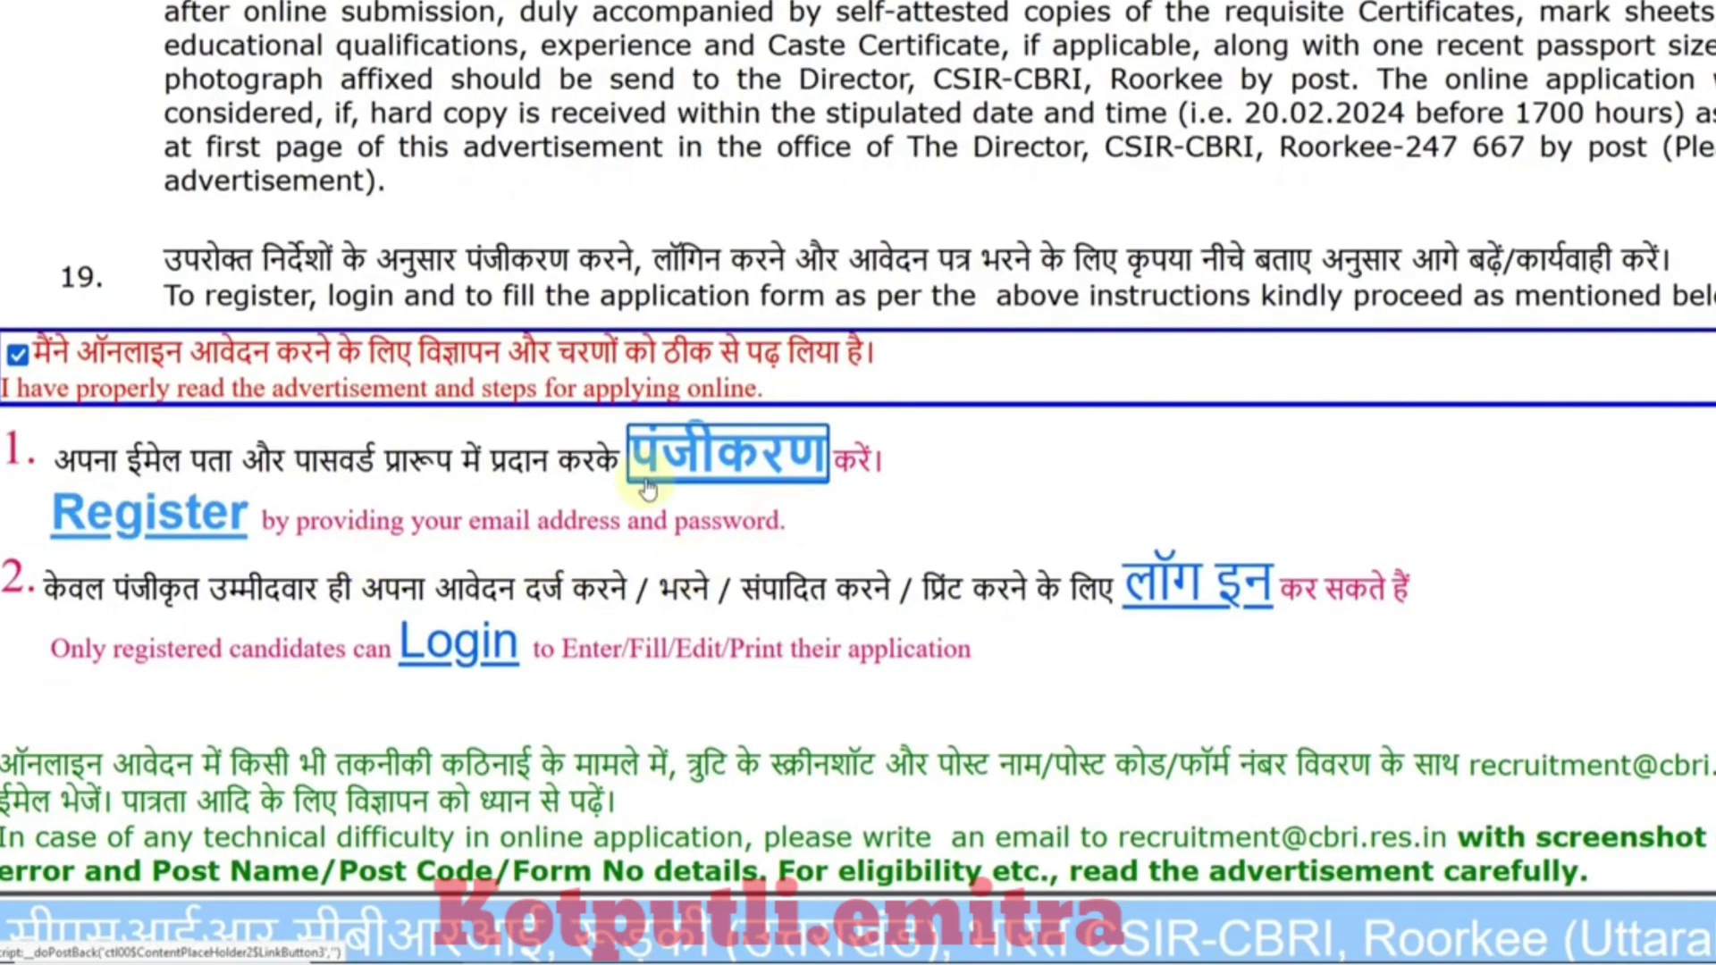
# Step: Open the new candidate registration form and review its password length and alphanumeric rules
pyautogui.click(718, 472)
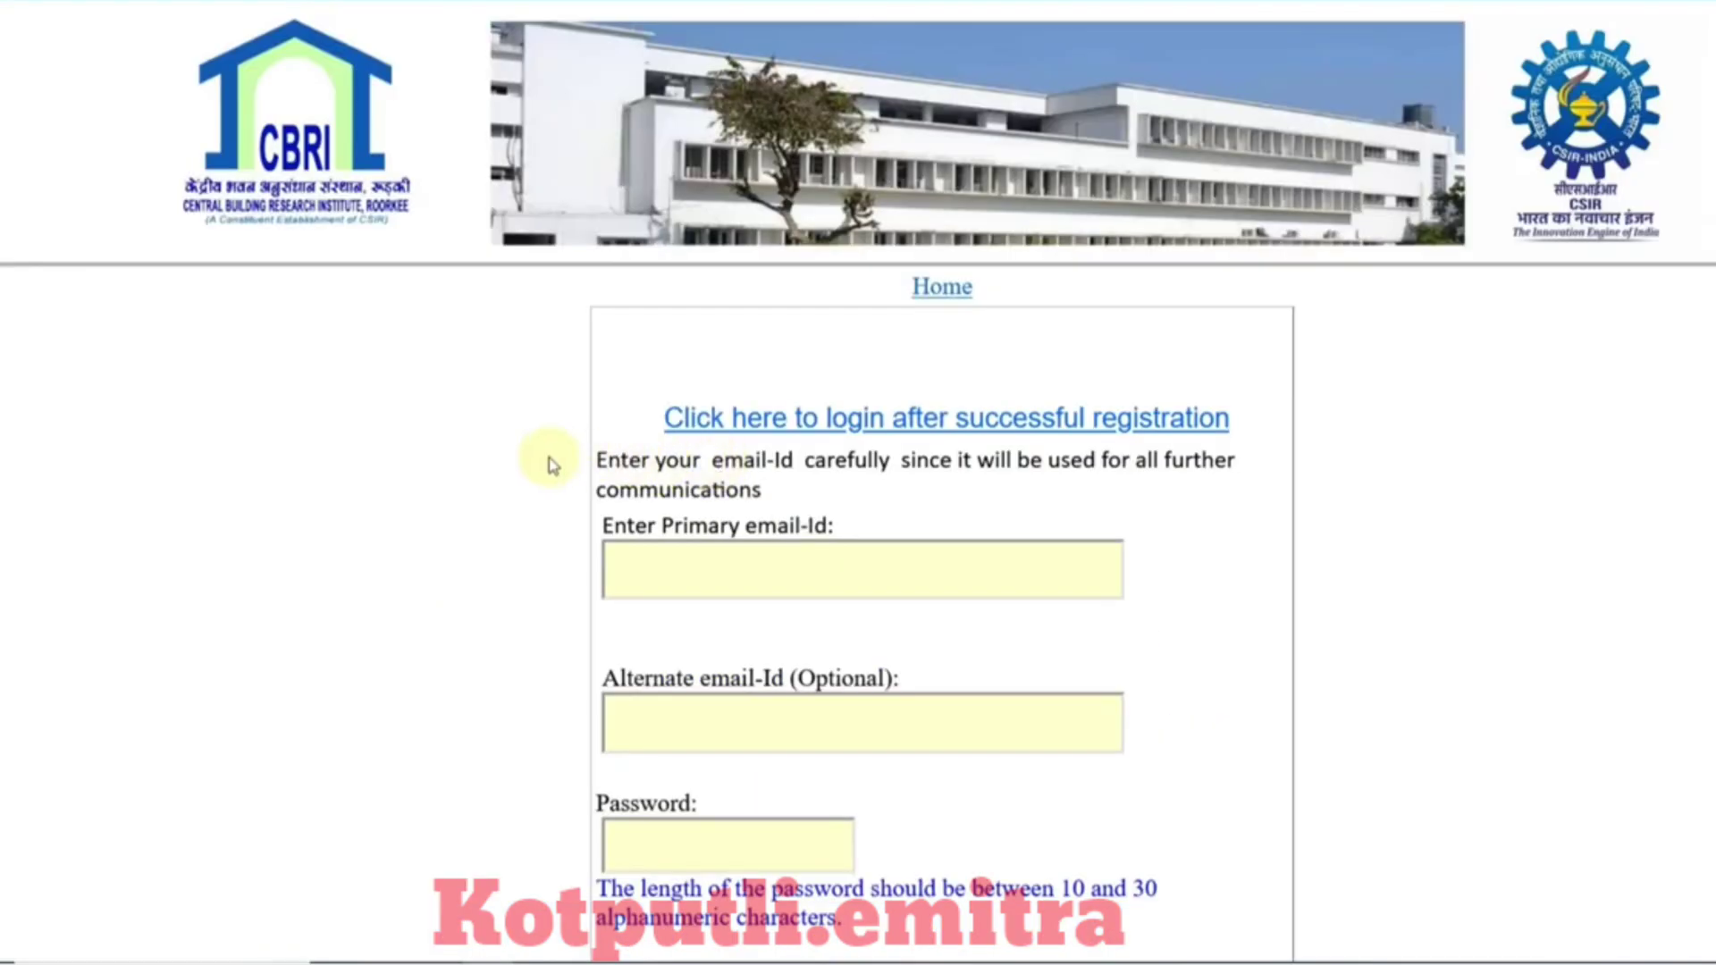
pyautogui.scroll(-2, 549, 463)
pyautogui.scroll(-1, 549, 463)
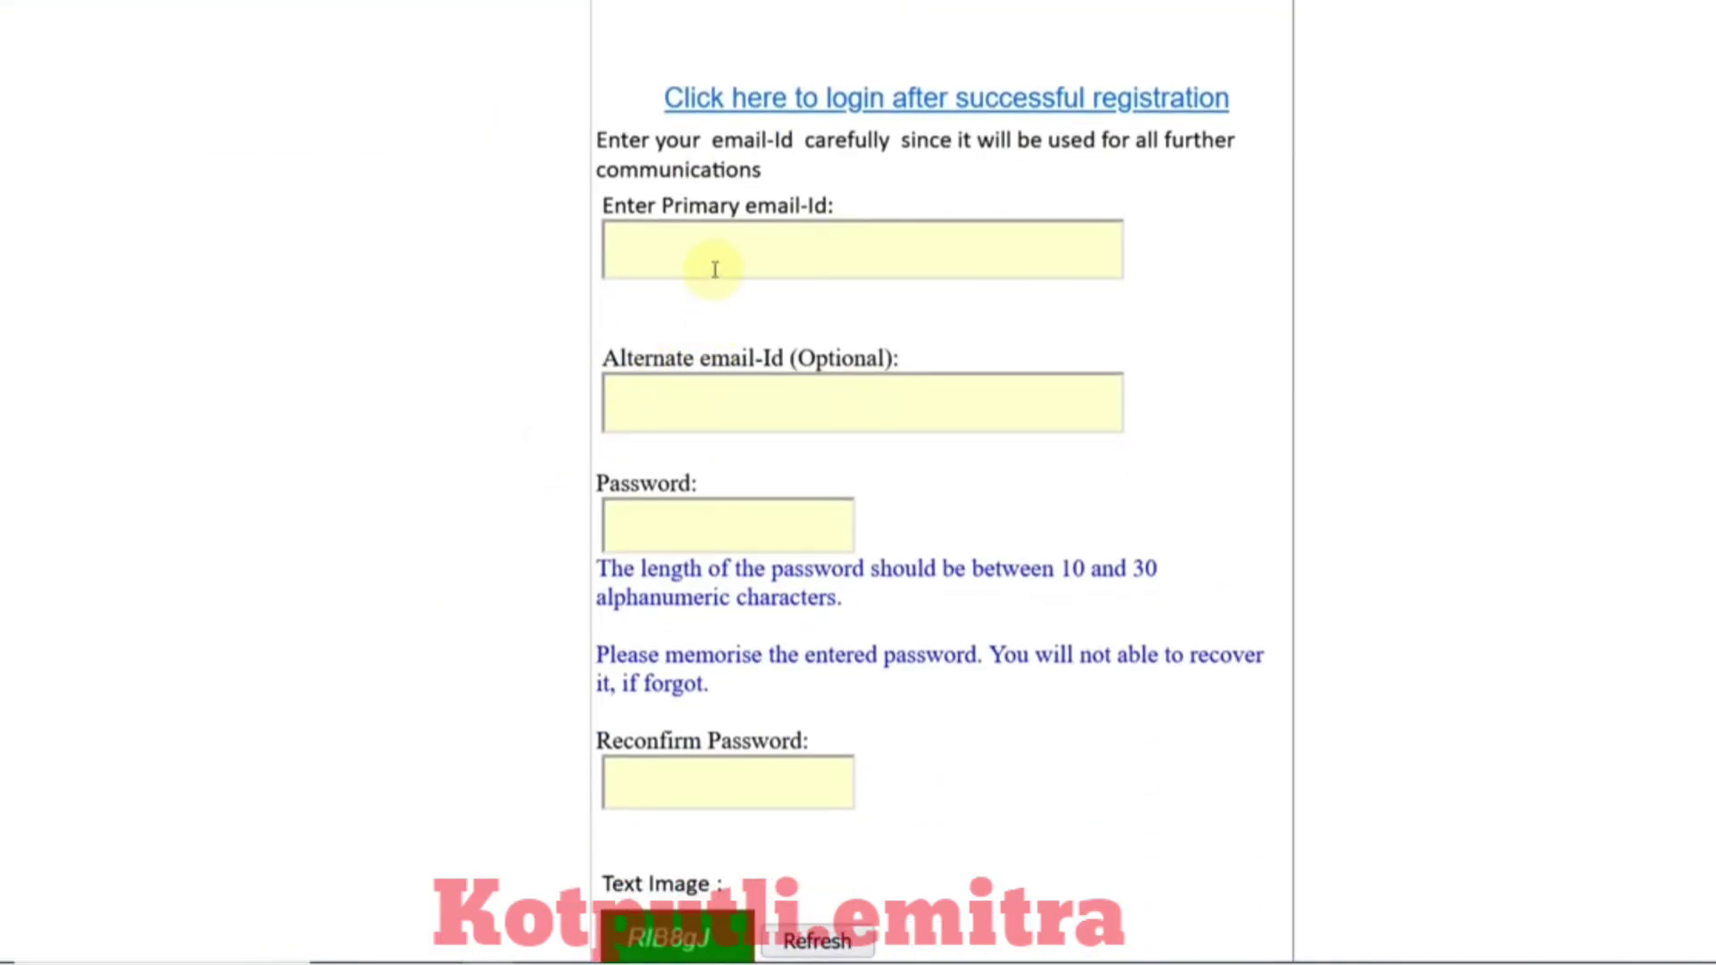
pyautogui.scroll(-2, 760, 394)
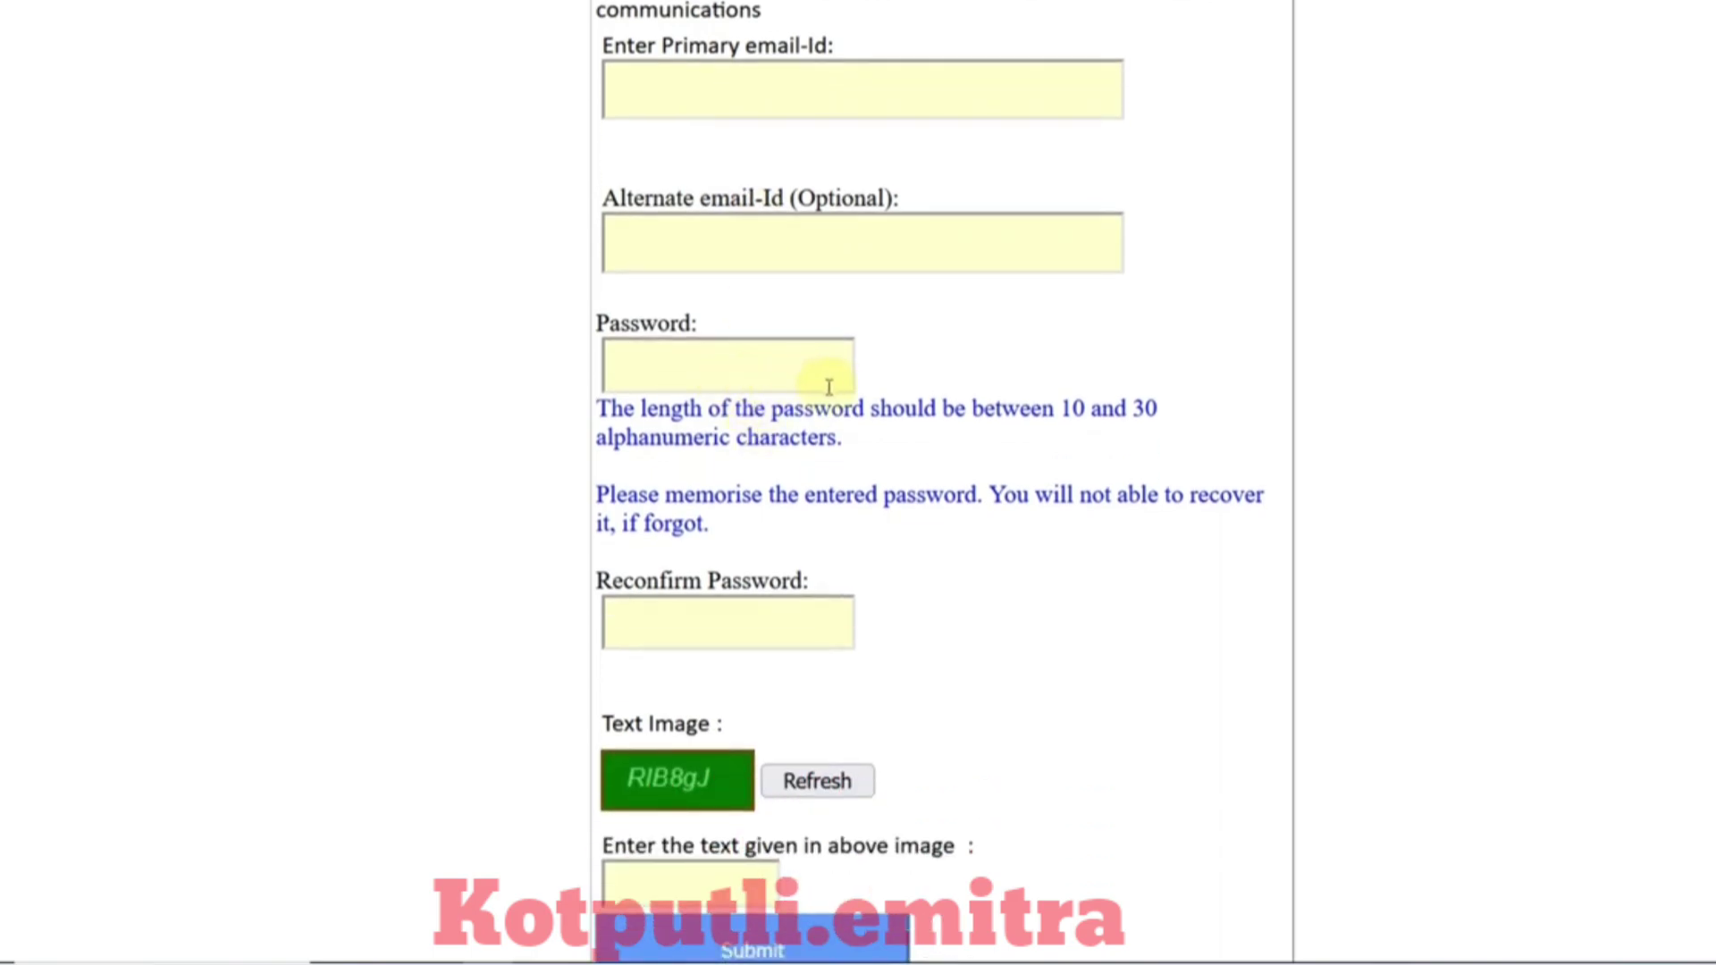
pyautogui.doubleClick(1101, 410)
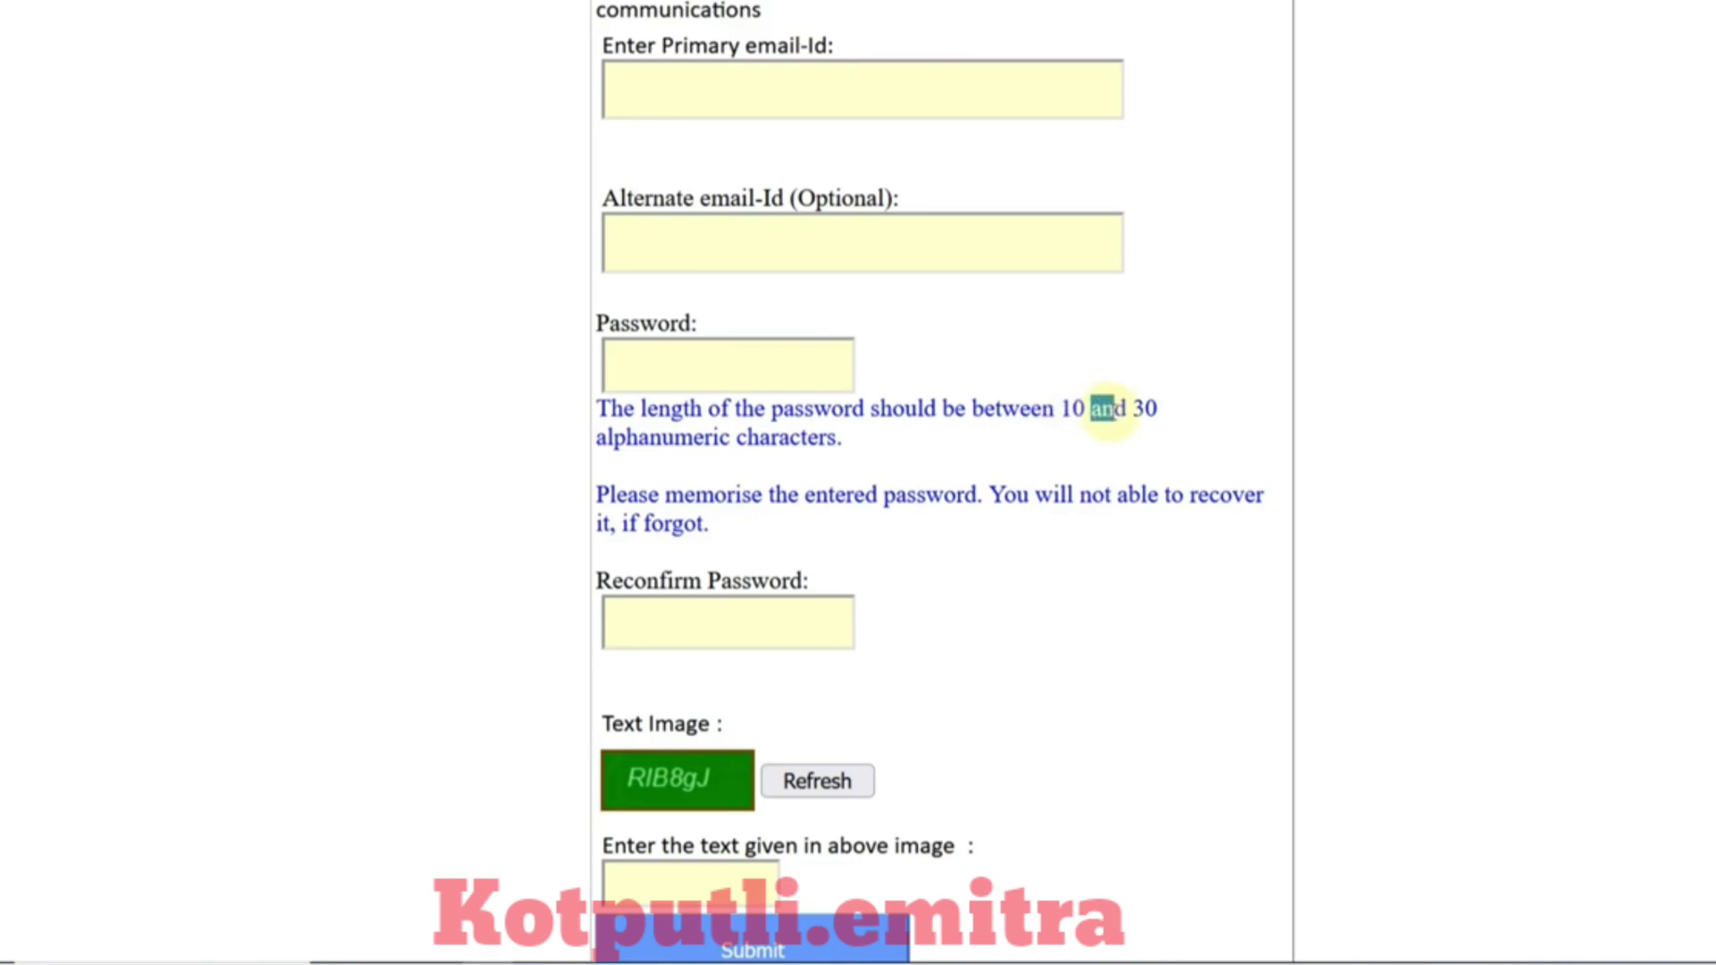
pyautogui.moveTo(615, 439); pyautogui.dragTo(672, 444)
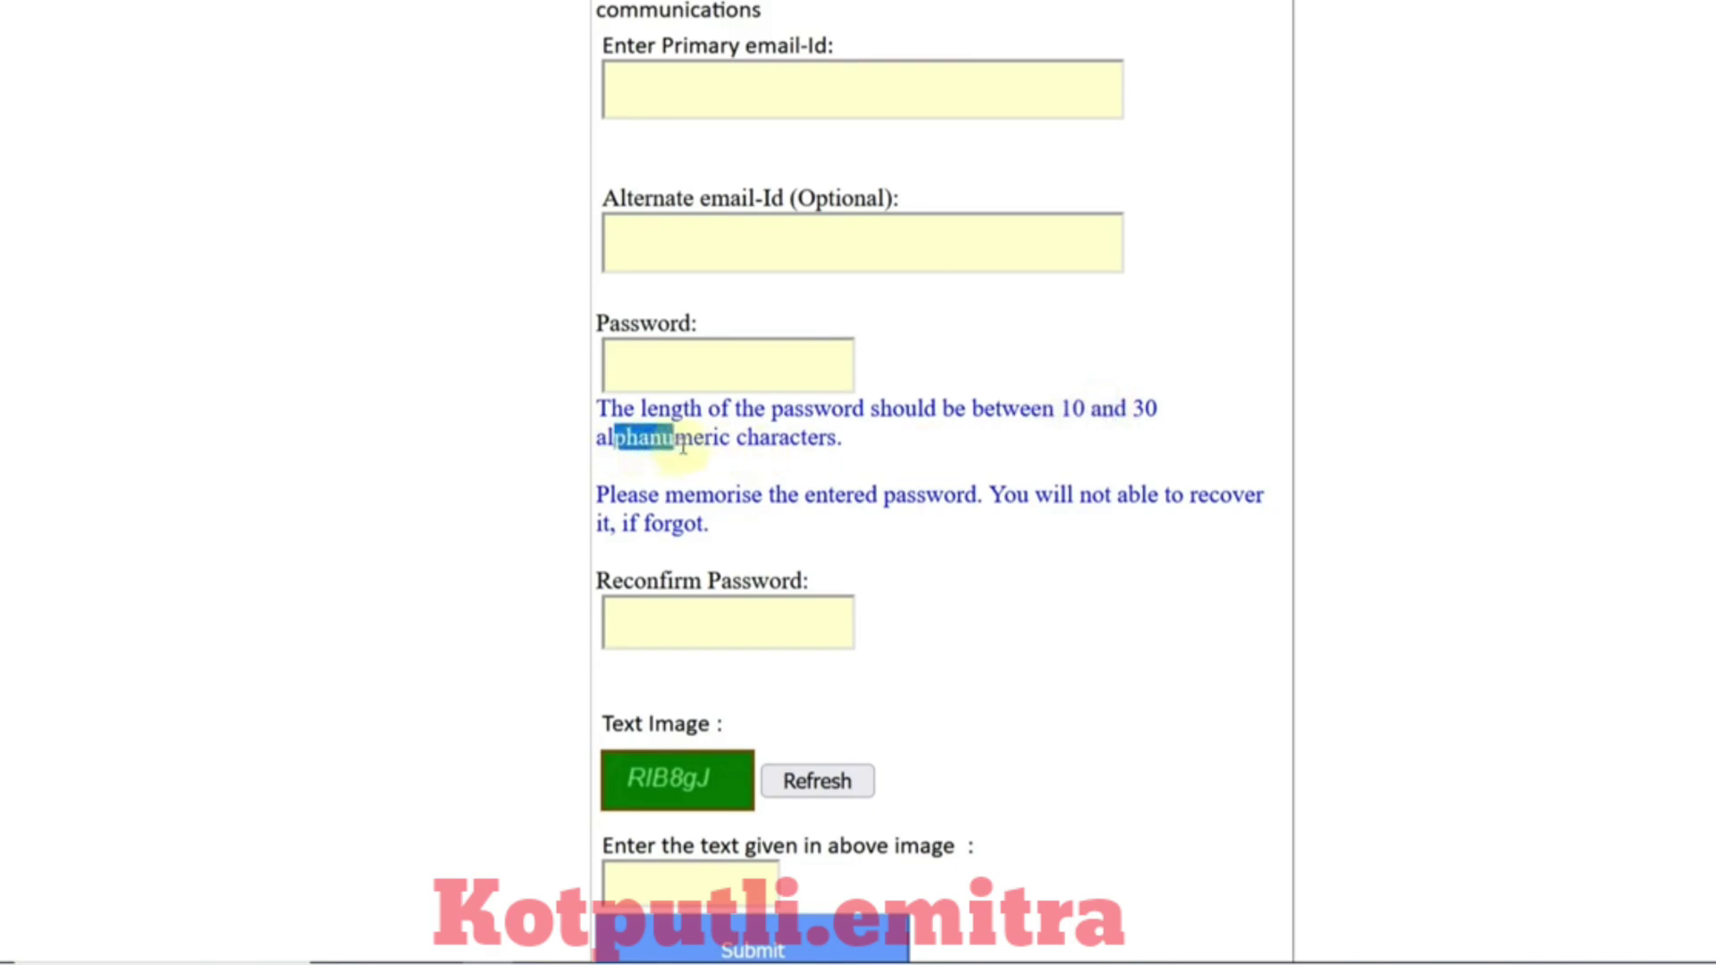
pyautogui.click(683, 445)
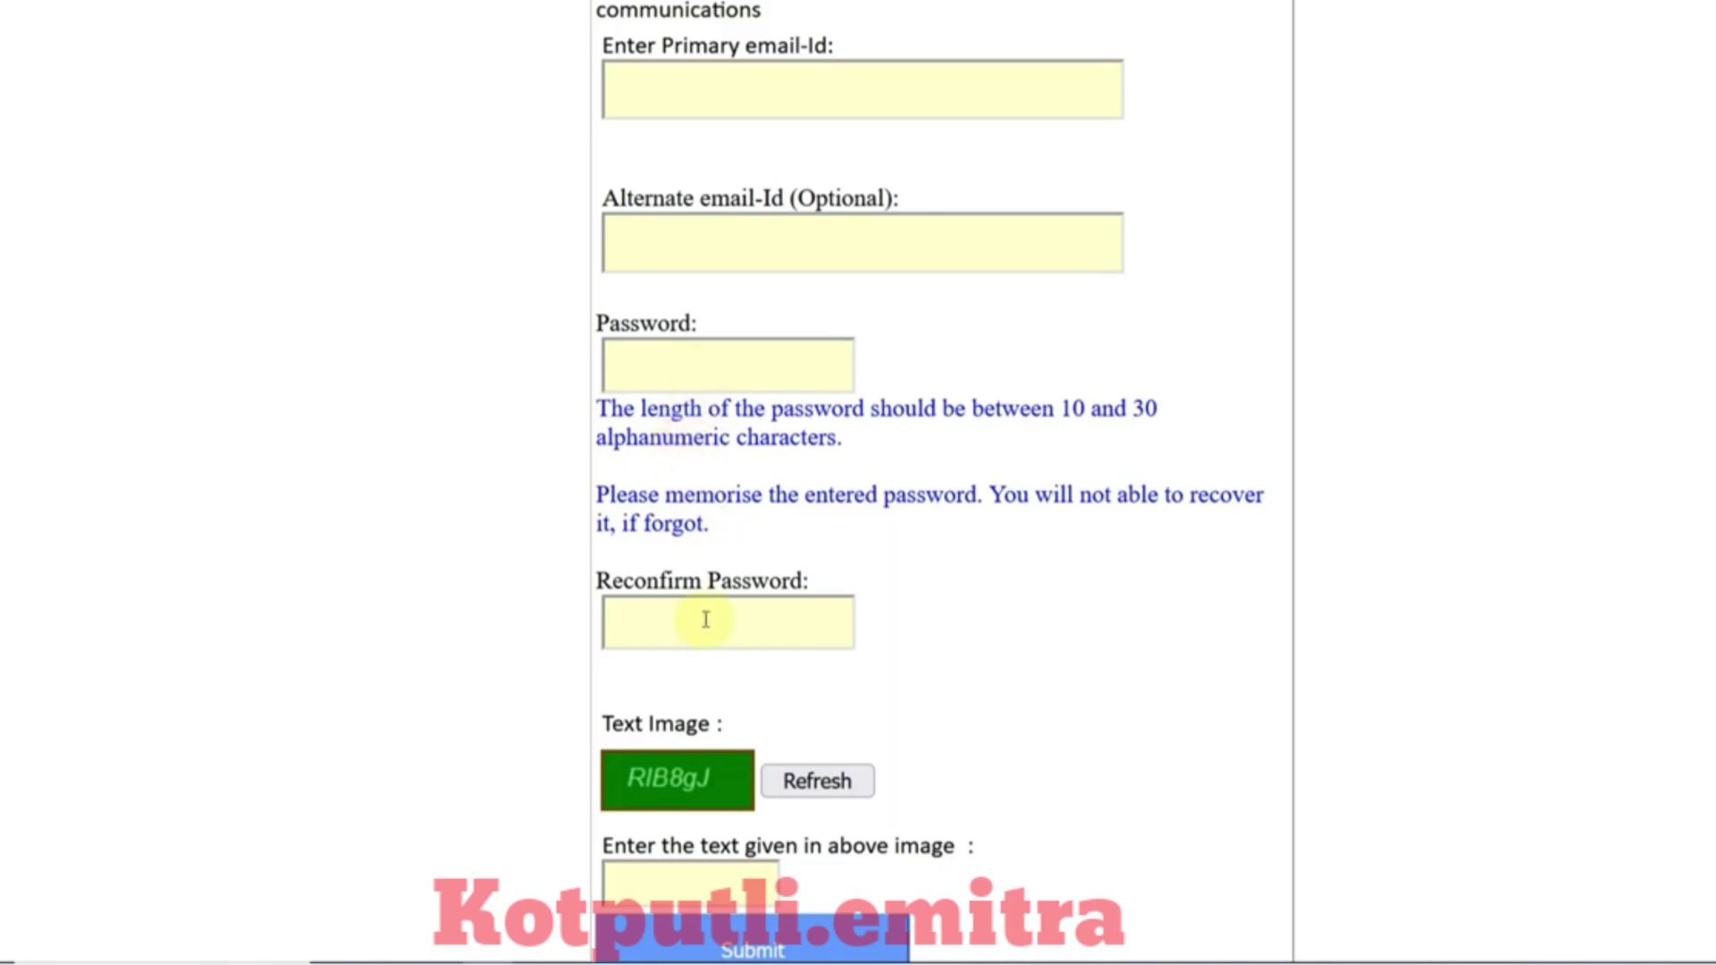
pyautogui.scroll(-3, 701, 613)
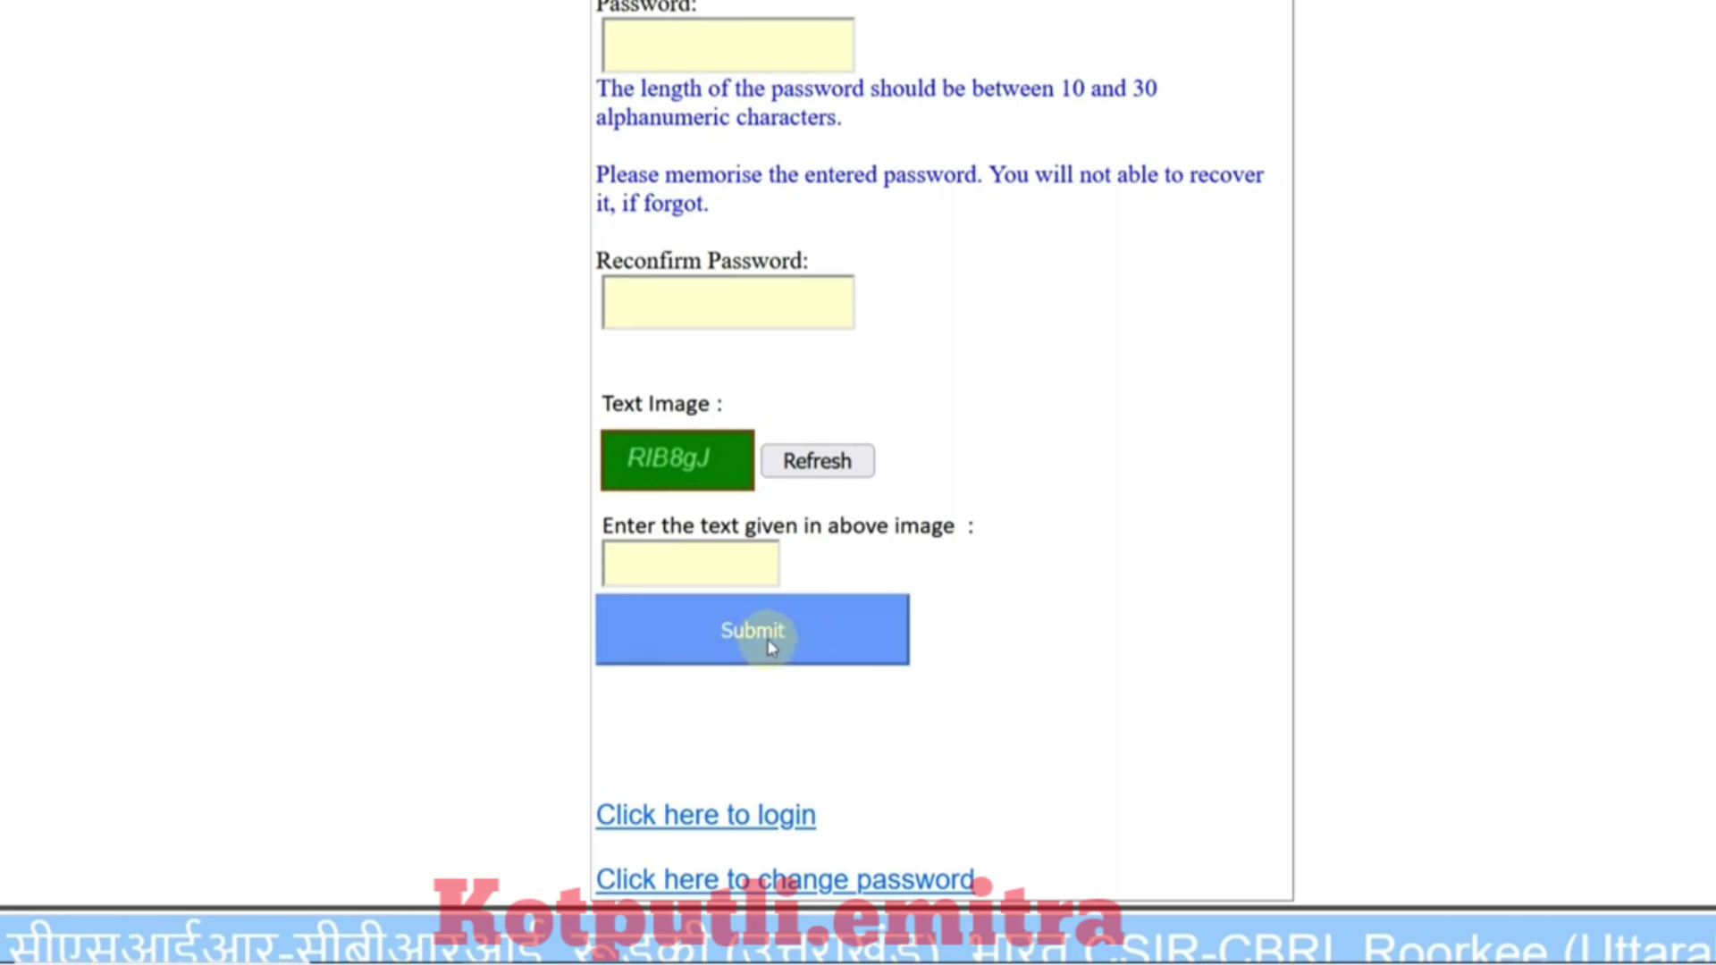
pyautogui.scroll(2, 1040, 577)
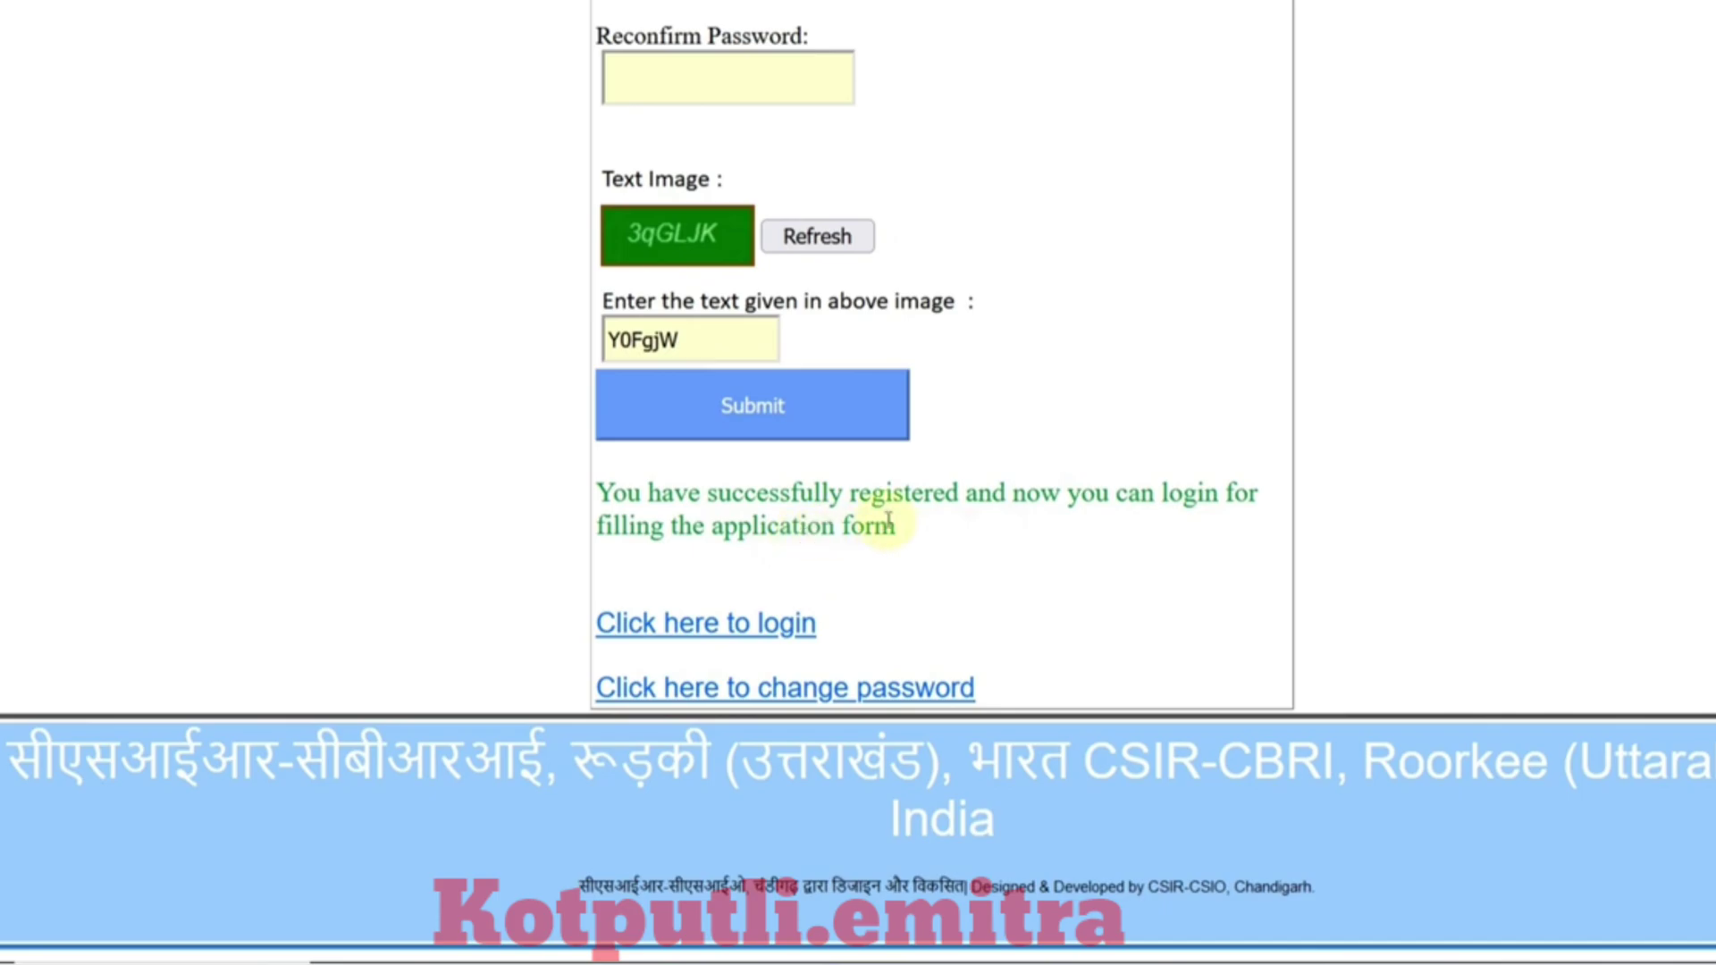
# Step: Log in with the new account, open the application form and view the Post Code choices
pyautogui.click(697, 626)
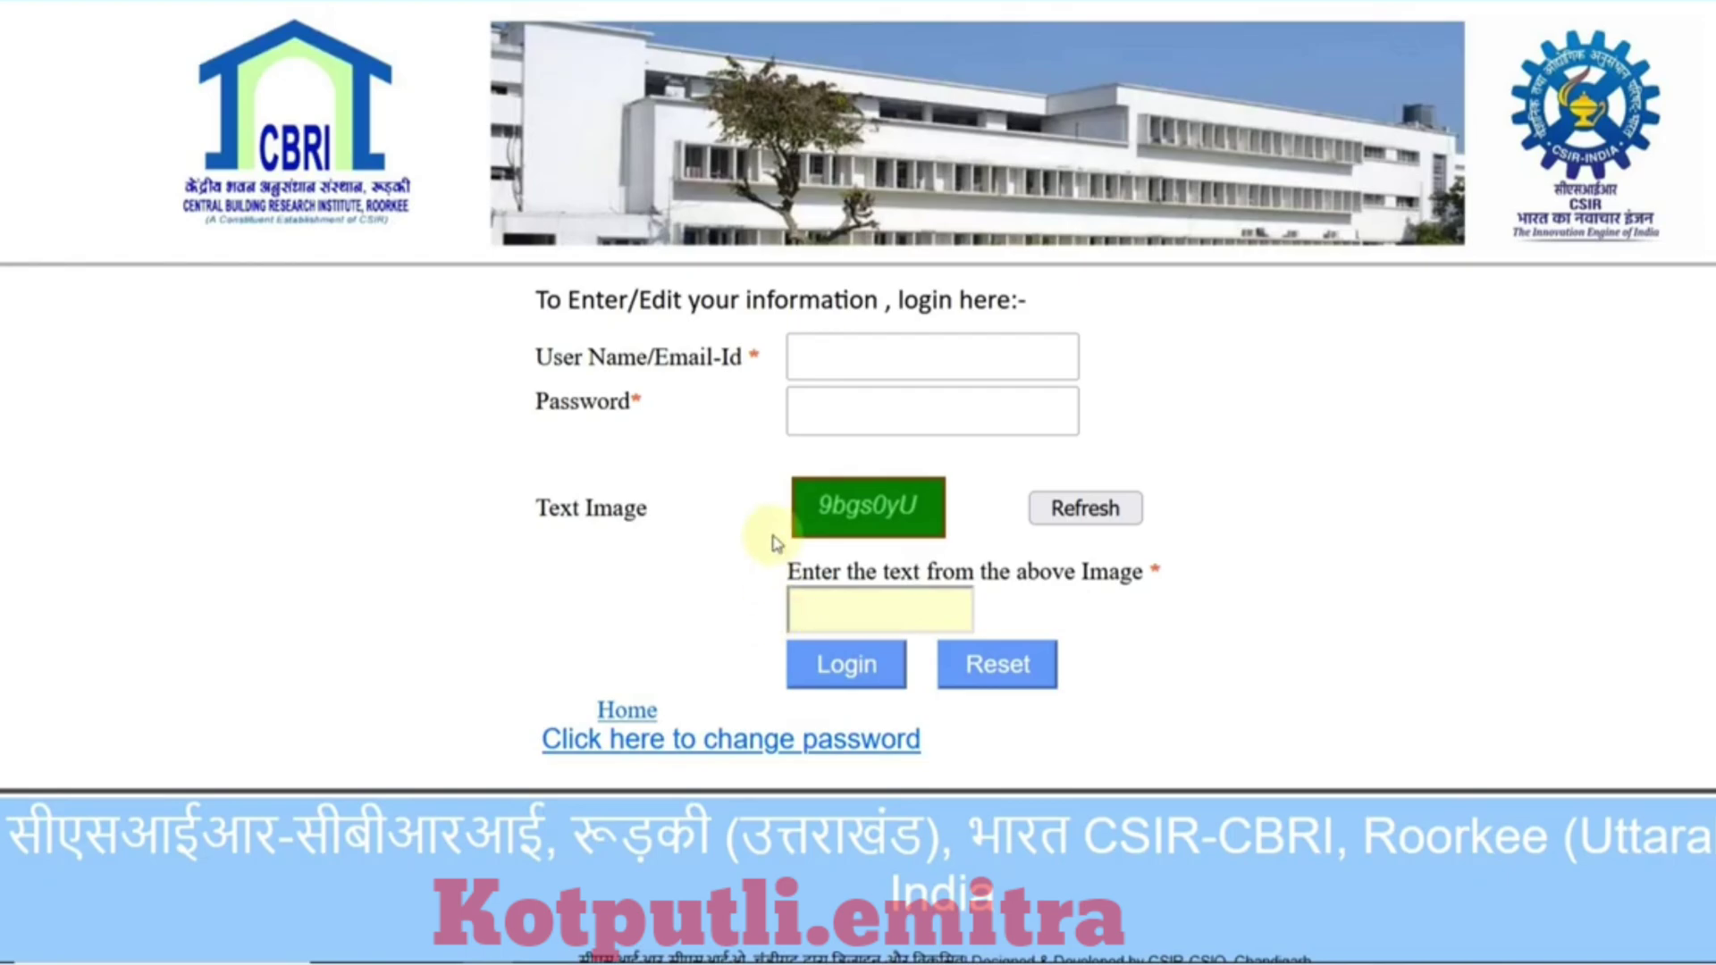
pyautogui.click(830, 379)
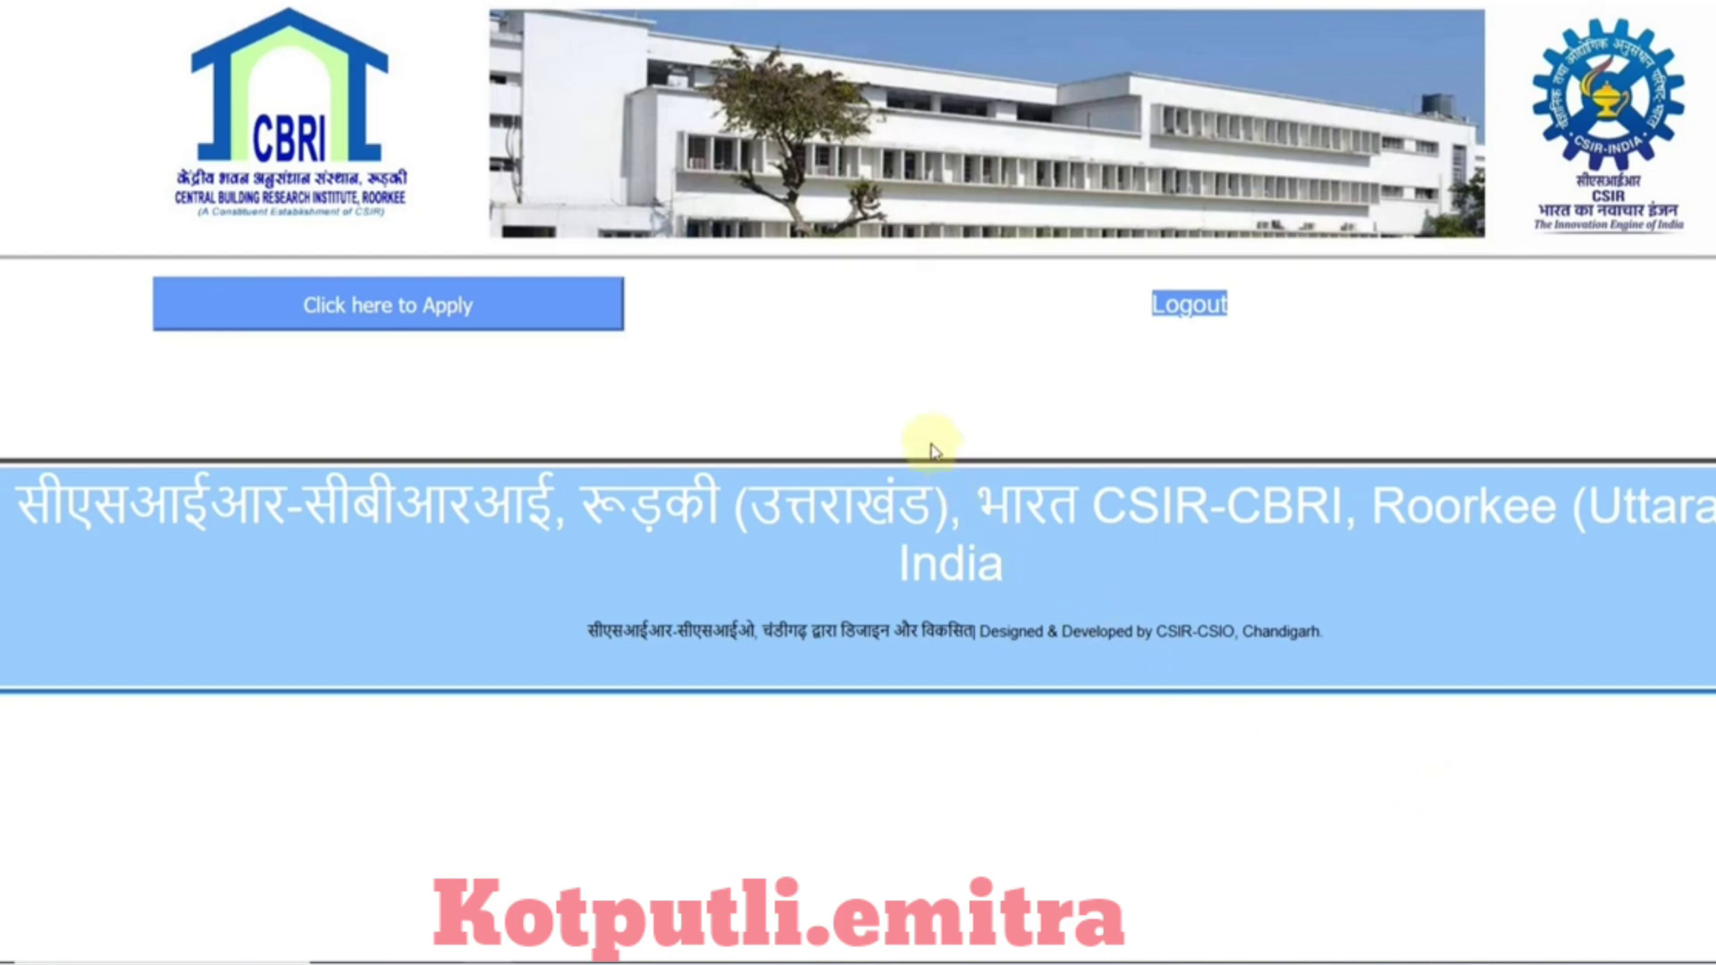
pyautogui.click(364, 313)
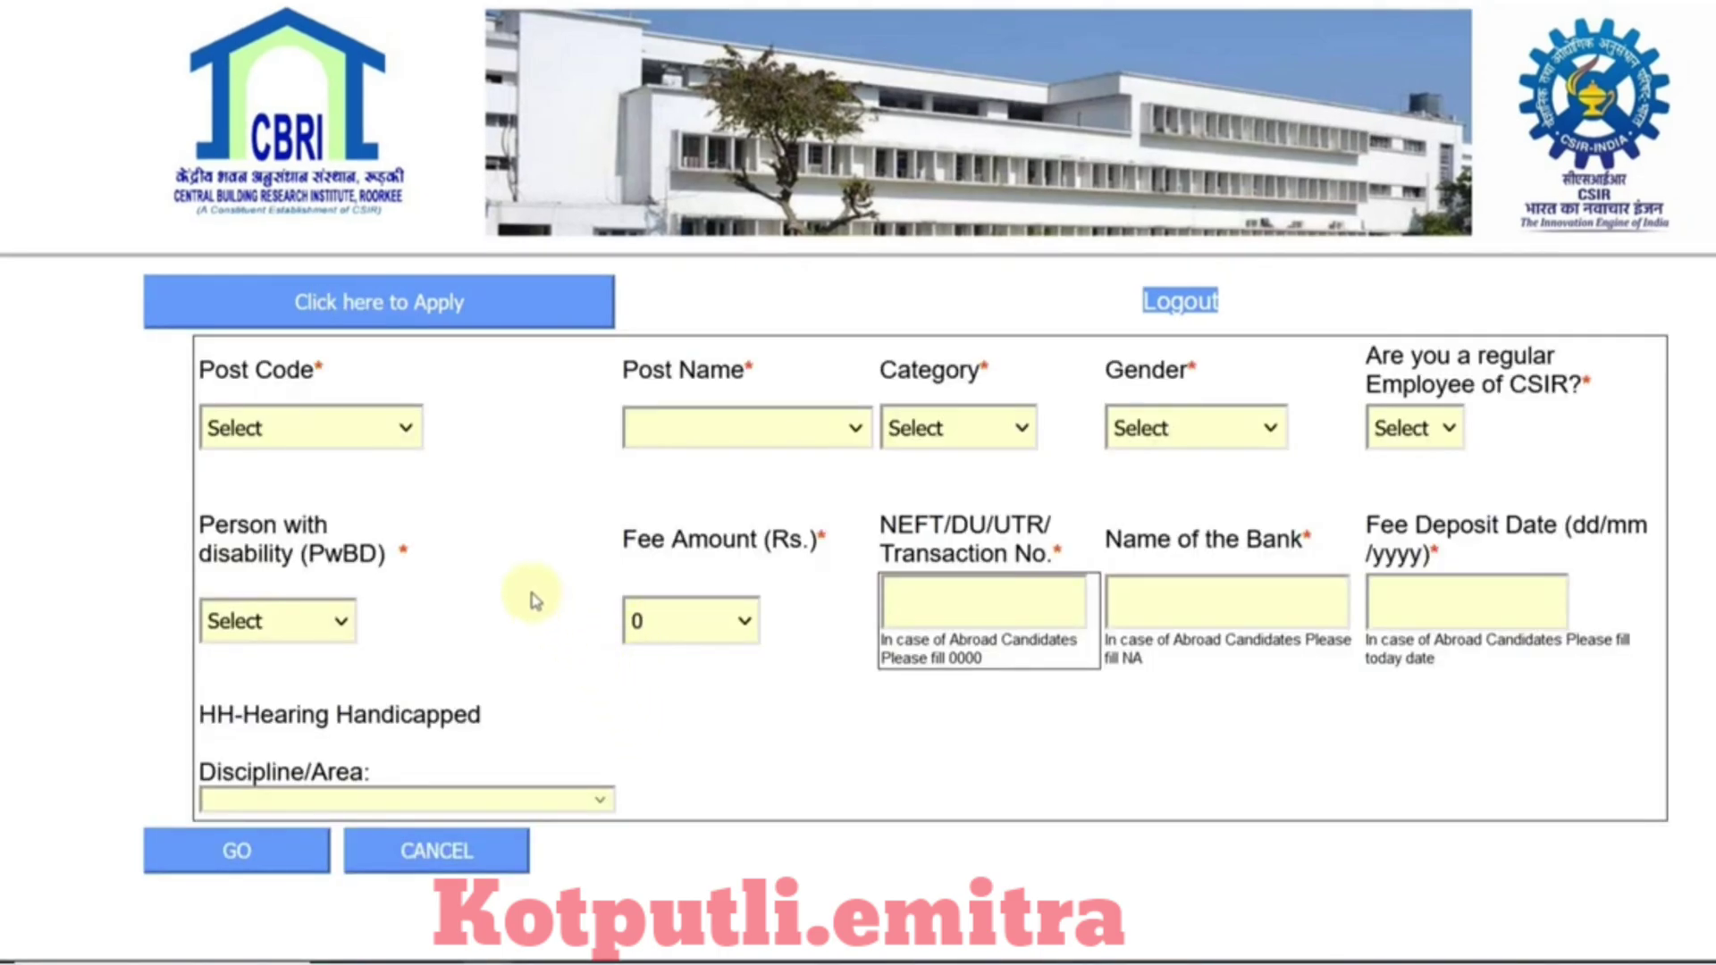
pyautogui.click(402, 438)
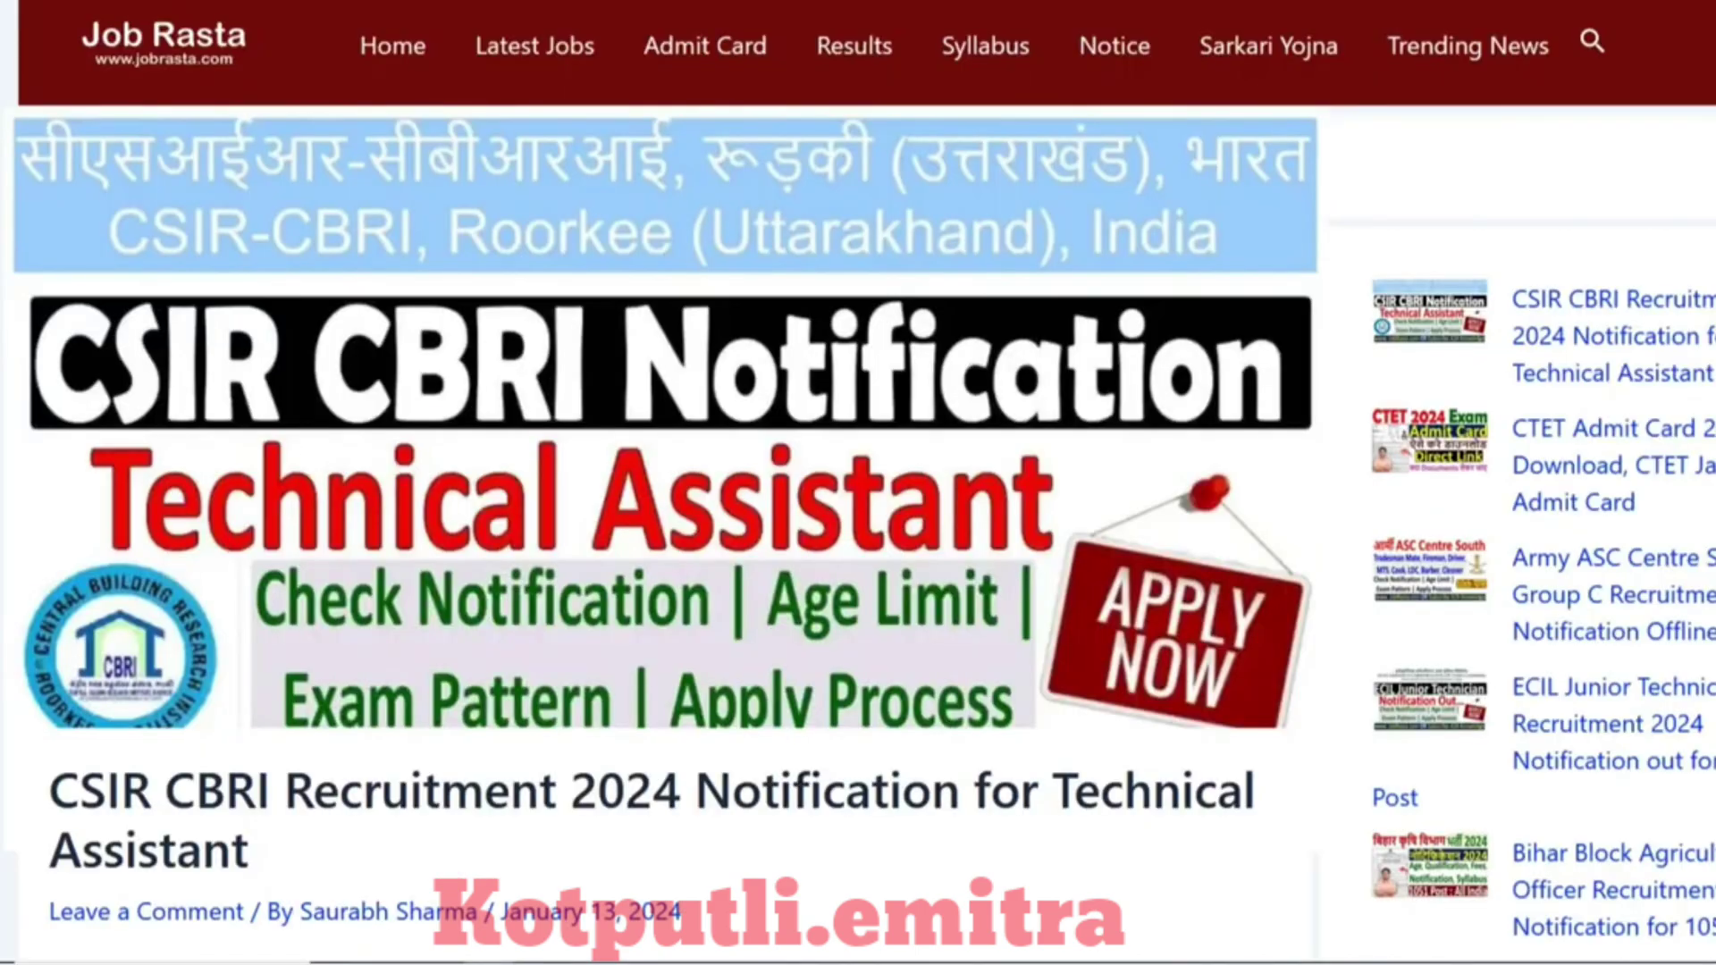
# Step: Check the Job Rasta diploma eligibility for TA20231–TA20234, then reopen the Post Code list on the CBRI form
pyautogui.scroll(-20, 661, 483)
pyautogui.scroll(-3, 662, 482)
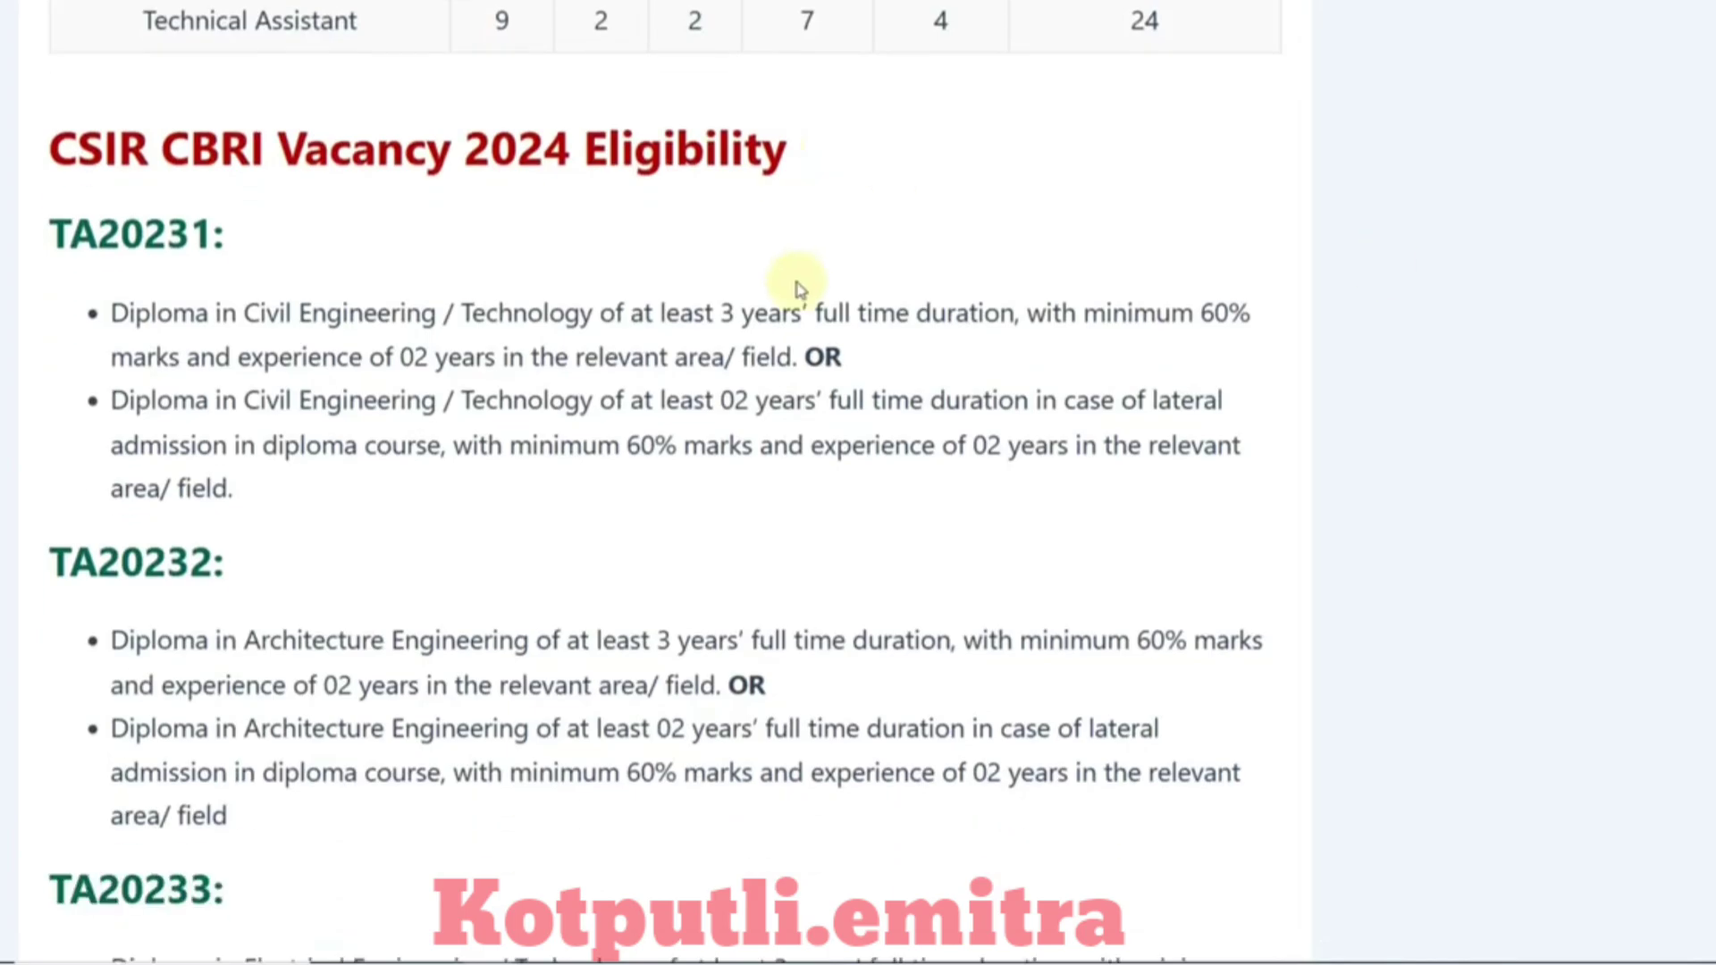
pyautogui.scroll(-4, 793, 280)
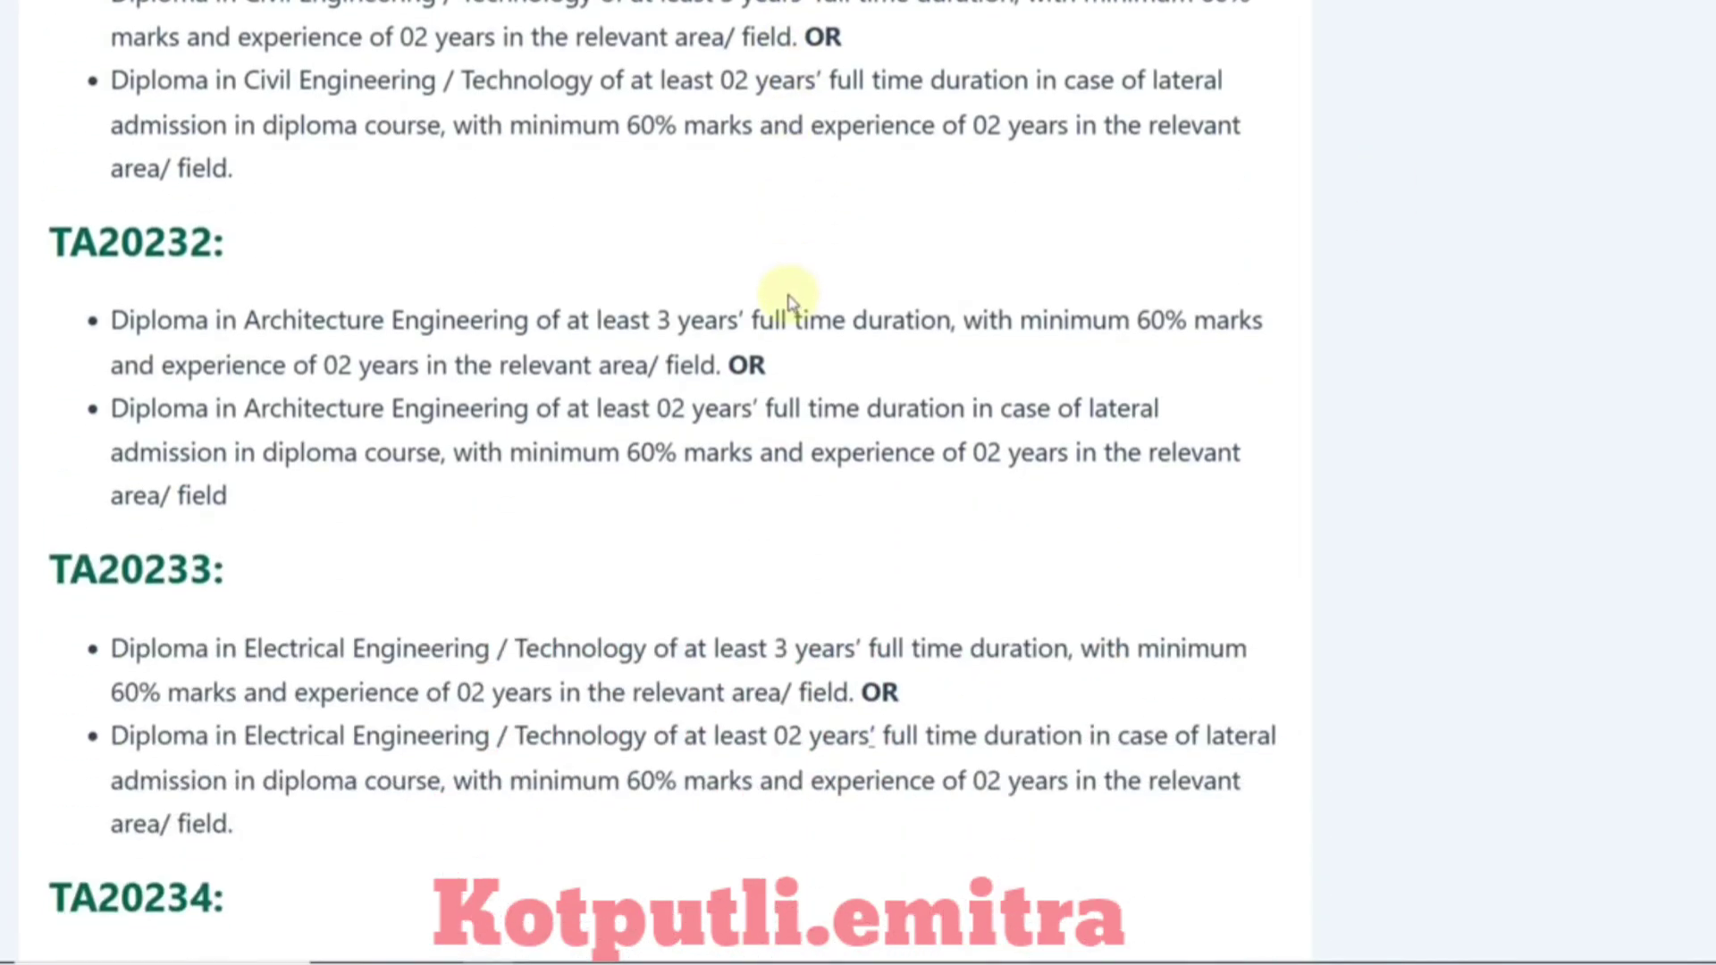
pyautogui.scroll(2, 789, 302)
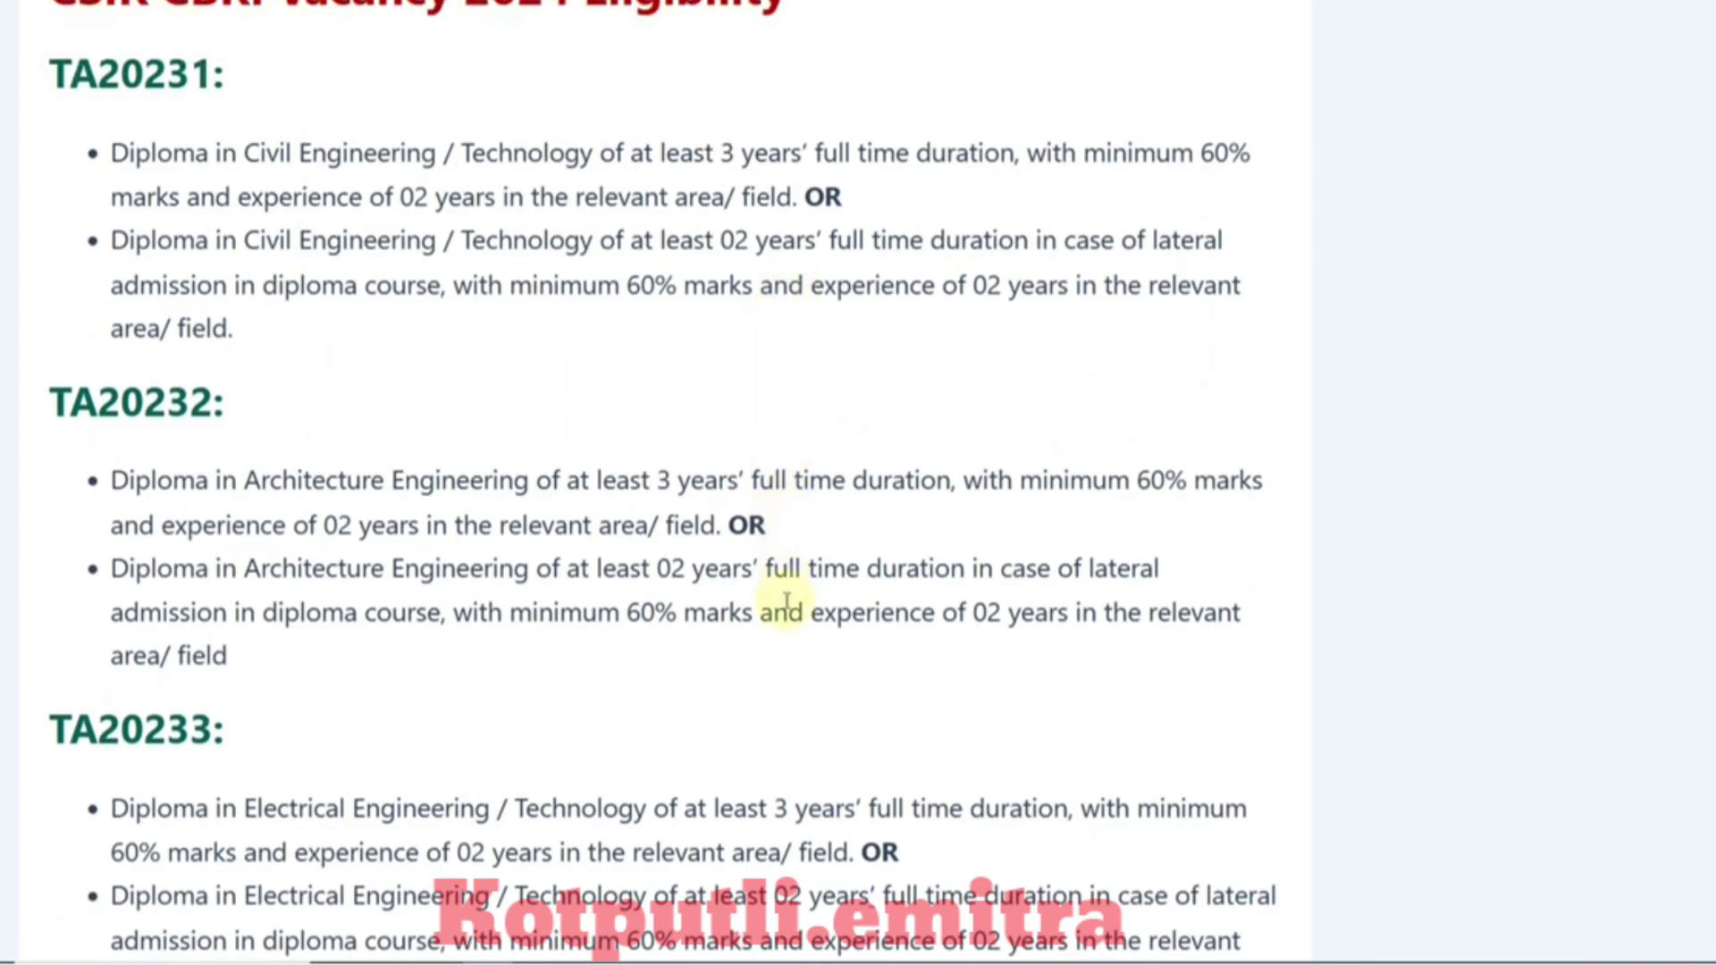
pyautogui.scroll(-4, 787, 600)
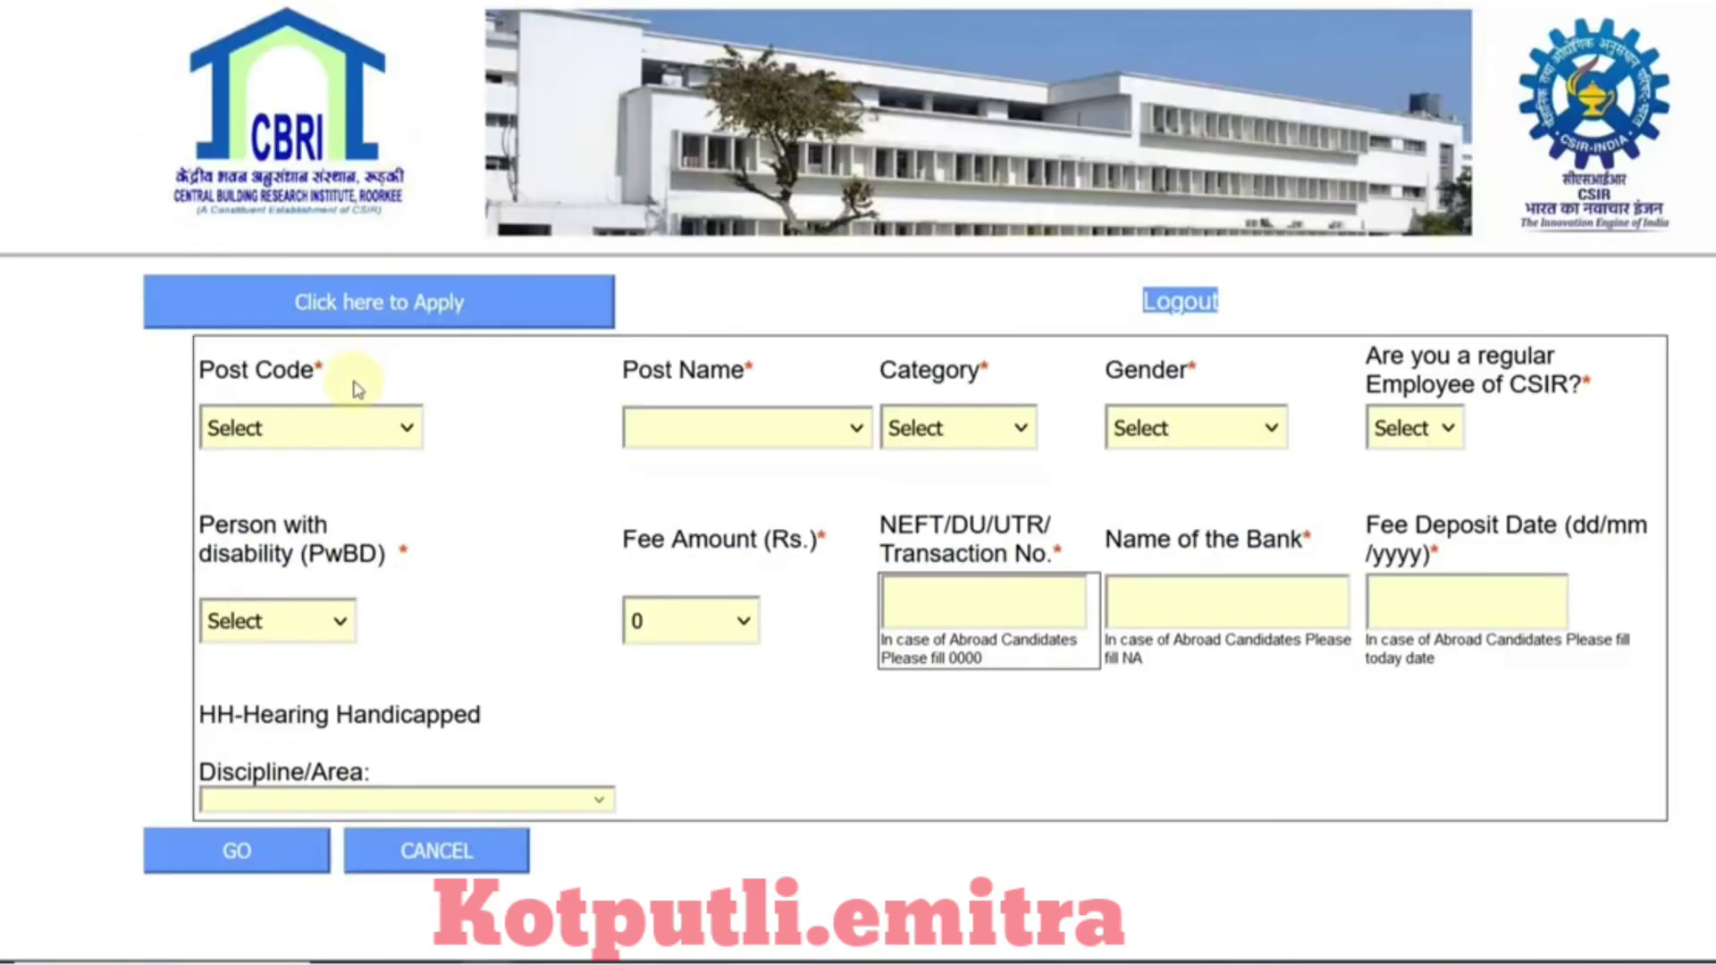
pyautogui.click(346, 431)
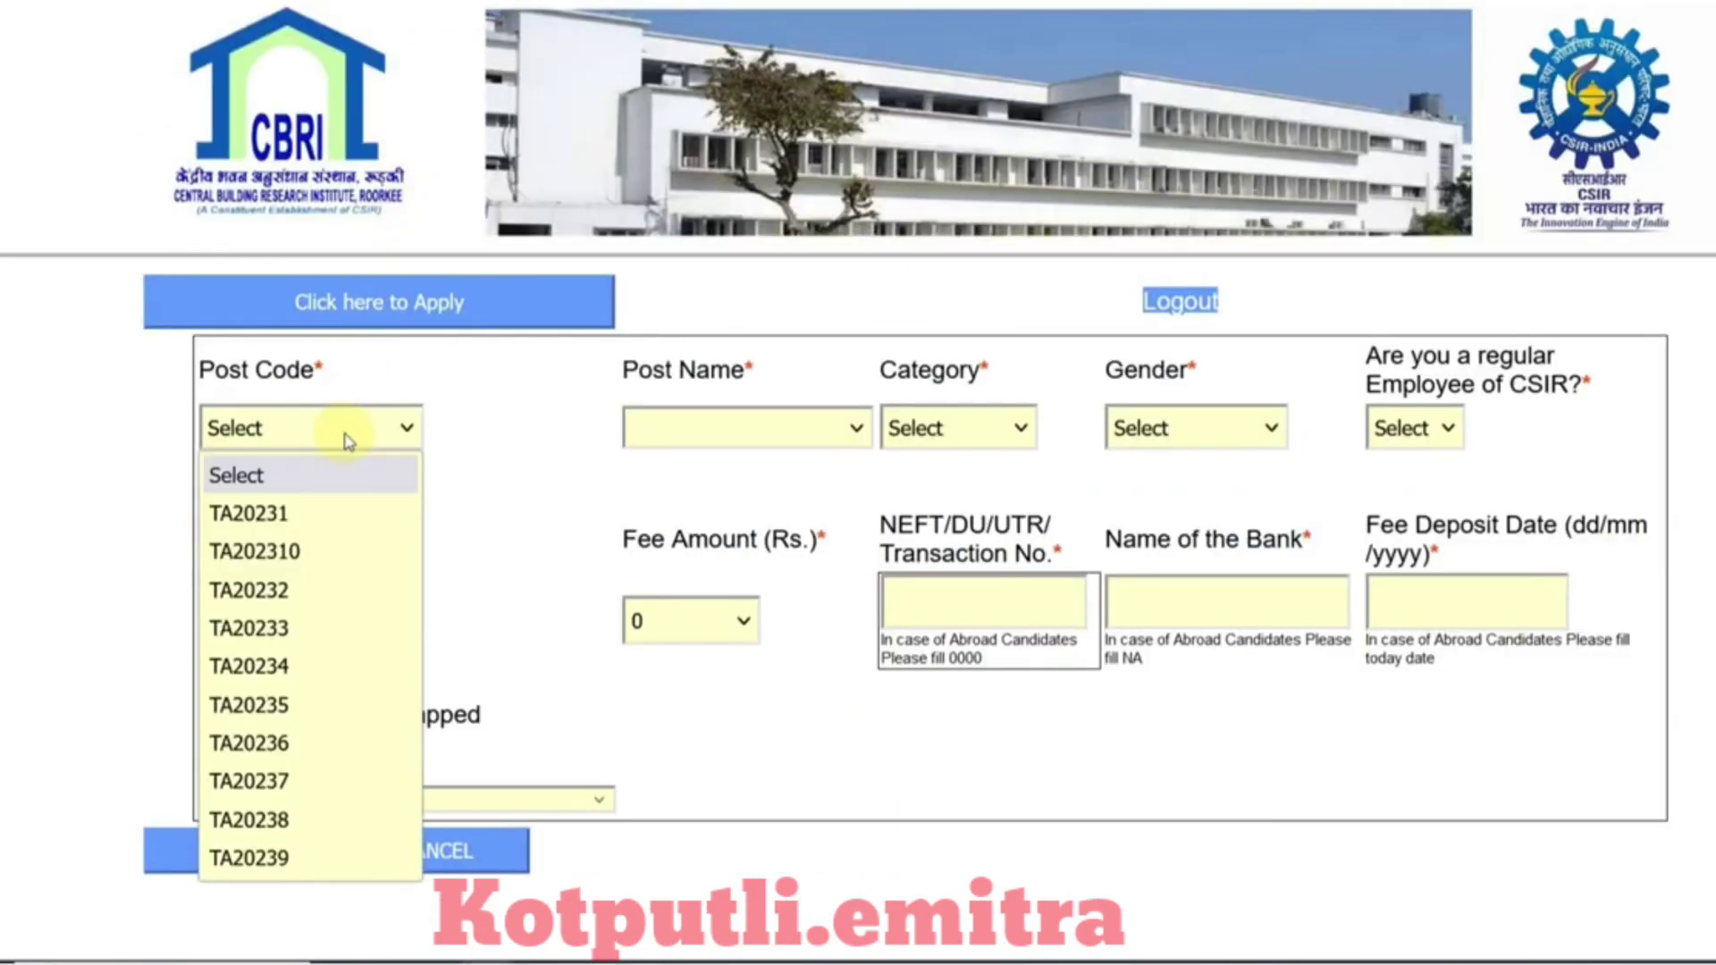
# Step: Choose post code TA20231, category OBC, gender Male and No for CSIR employee
pyautogui.click(346, 508)
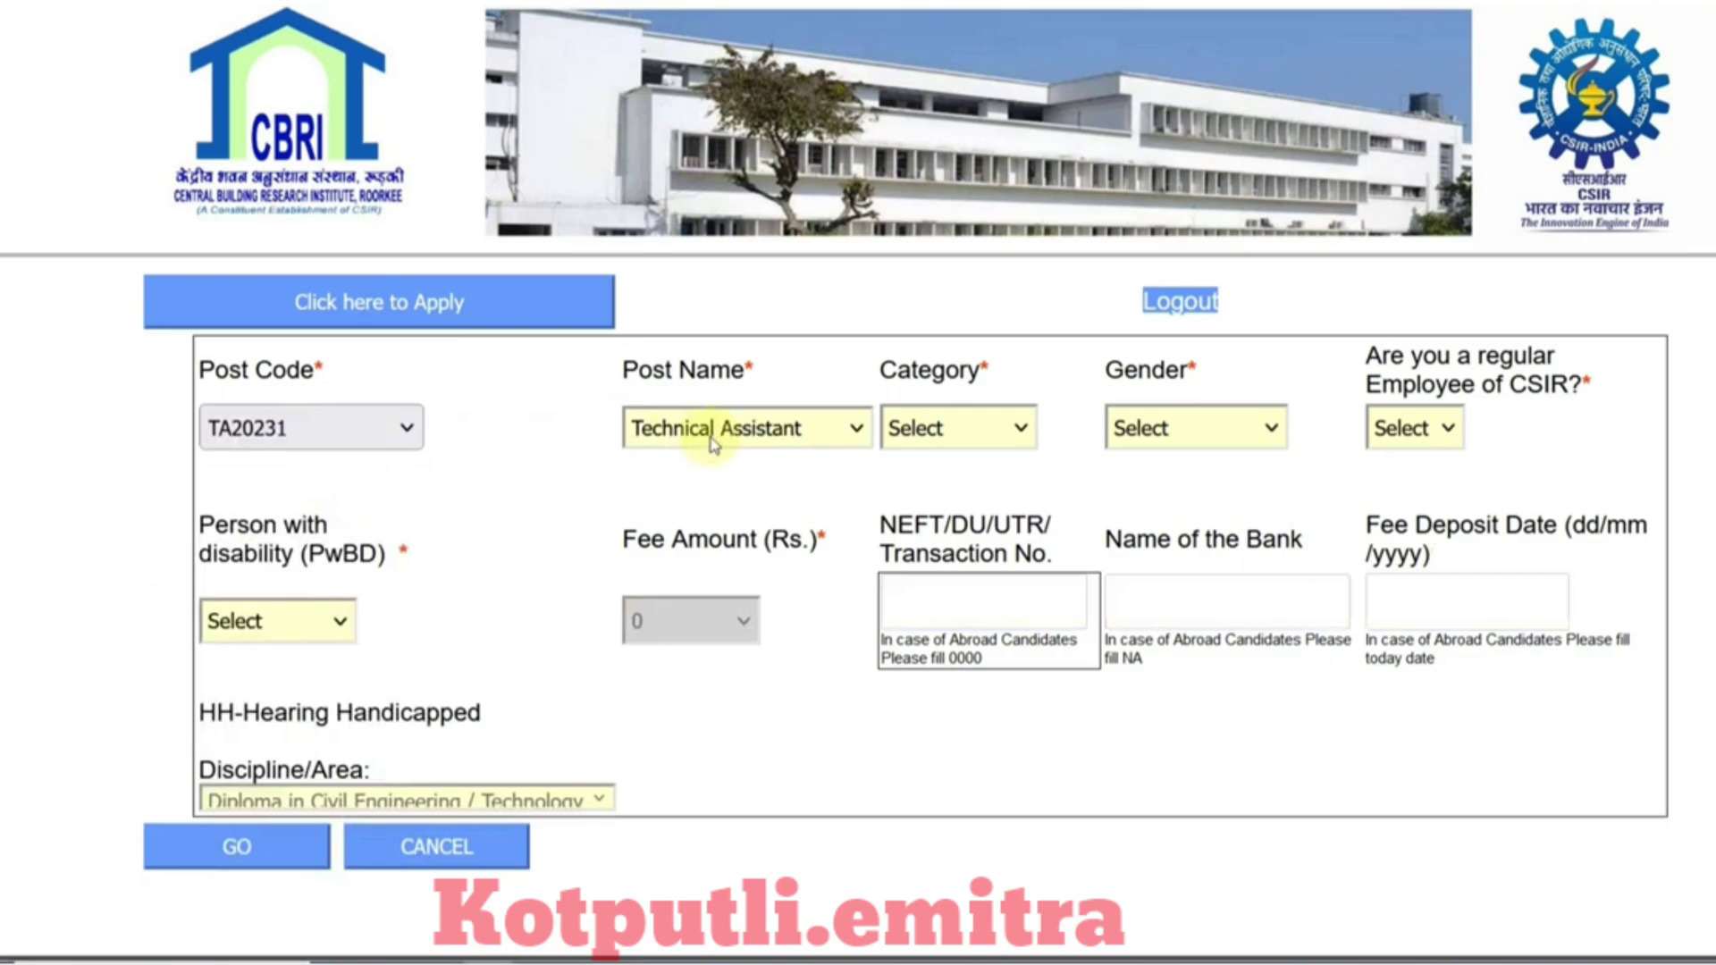
pyautogui.click(930, 430)
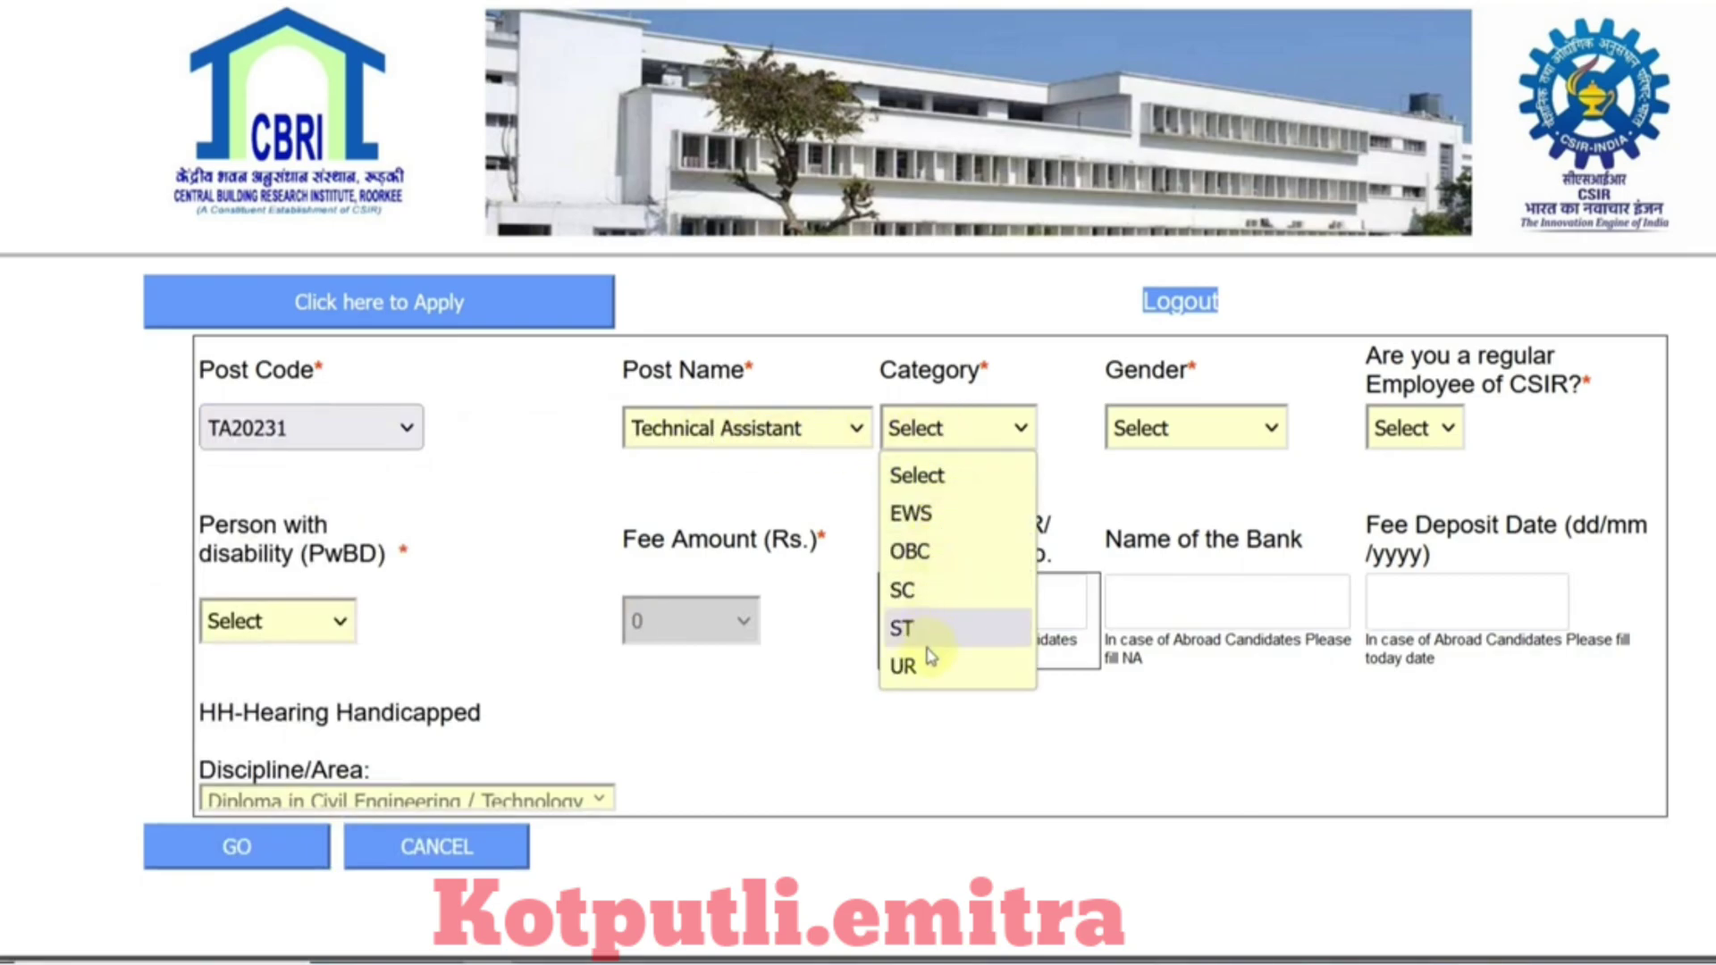
pyautogui.click(925, 551)
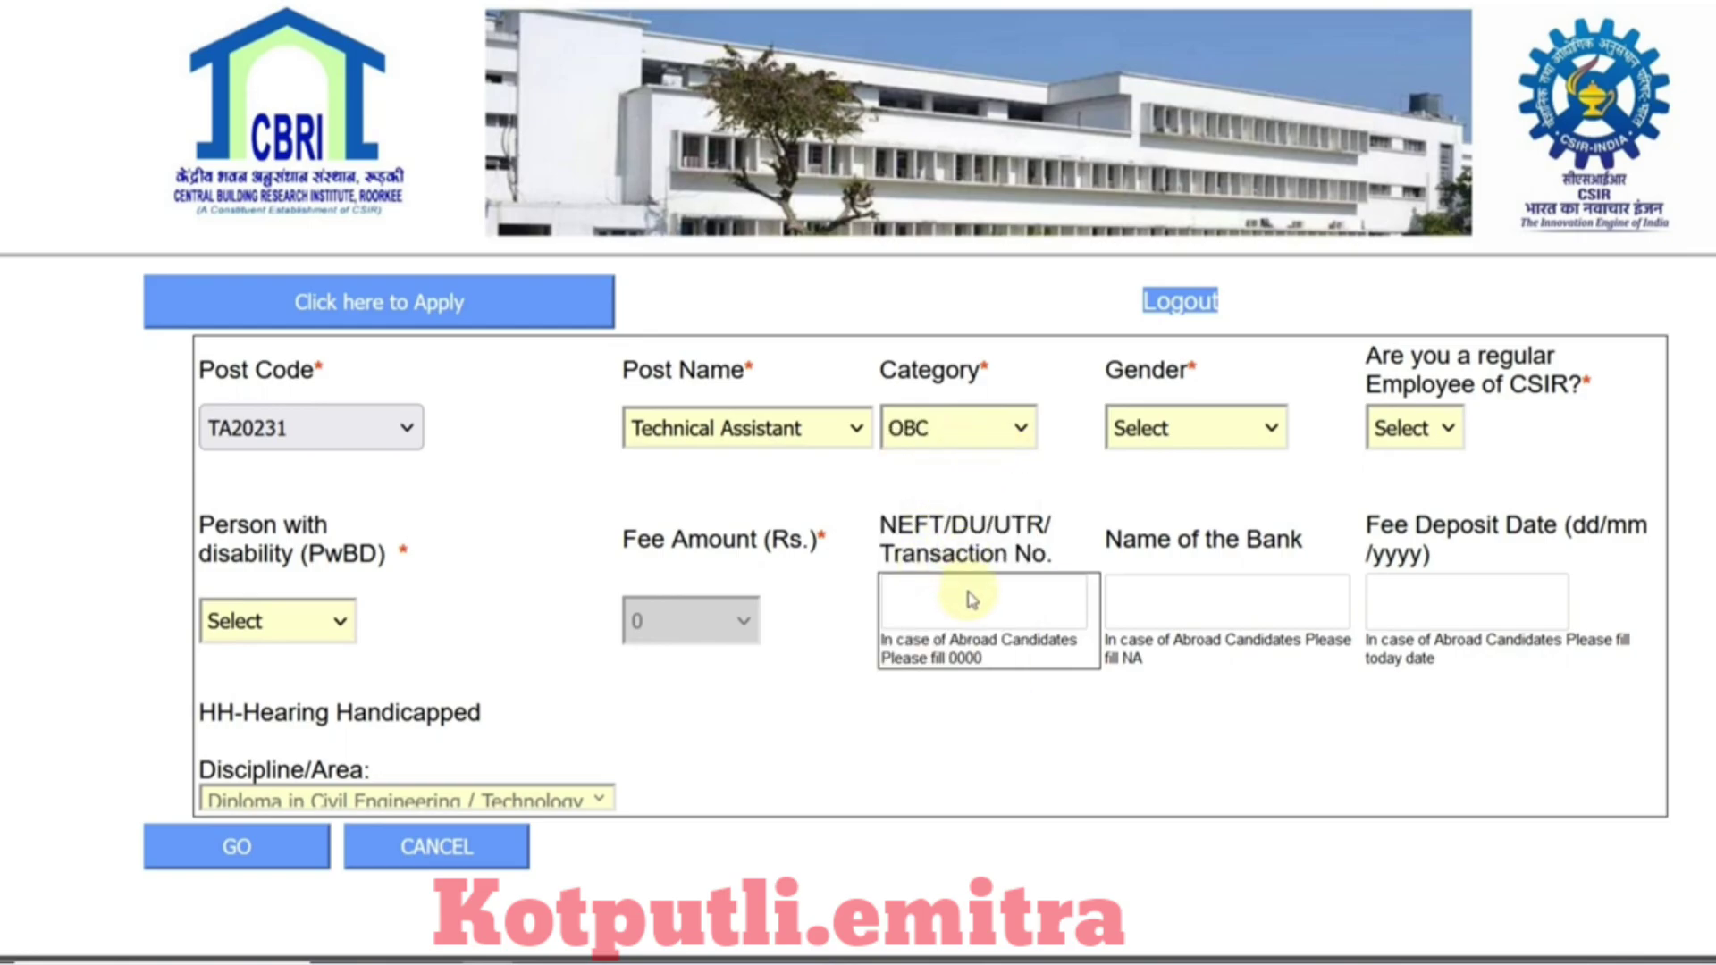
pyautogui.click(1198, 438)
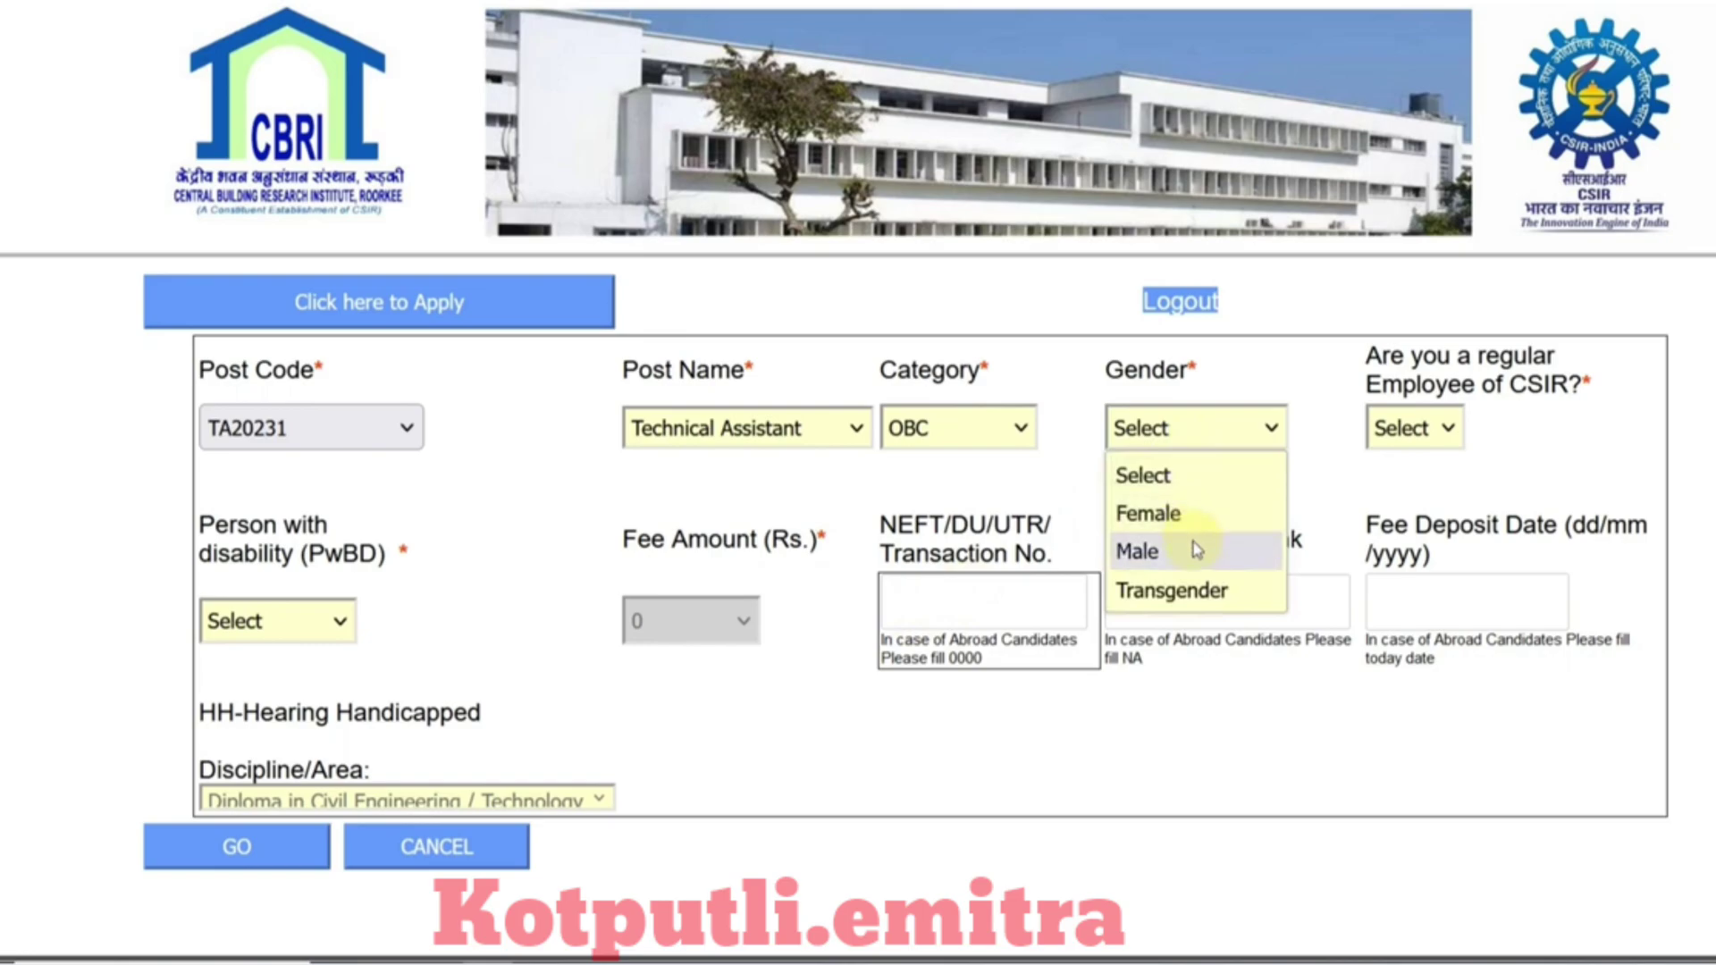
pyautogui.click(1198, 548)
pyautogui.click(1443, 444)
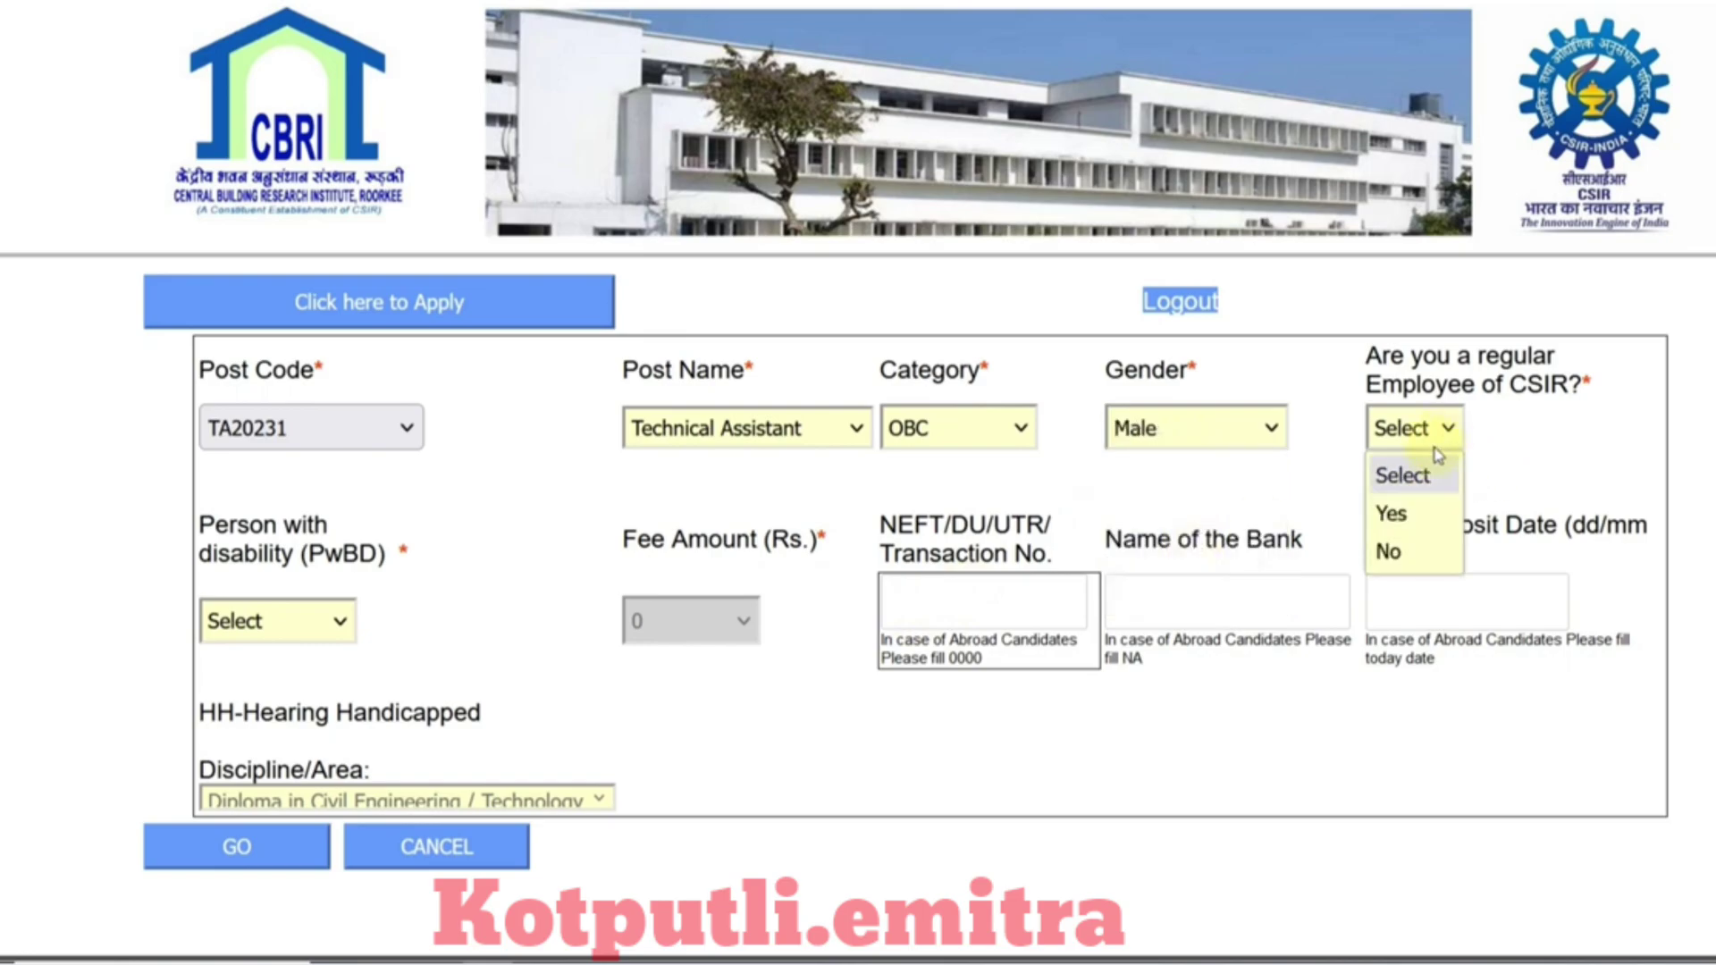
pyautogui.click(1394, 548)
# Step: Set PwBD to No and click through the NEFT, bank name and fee deposit date fields
pyautogui.click(345, 623)
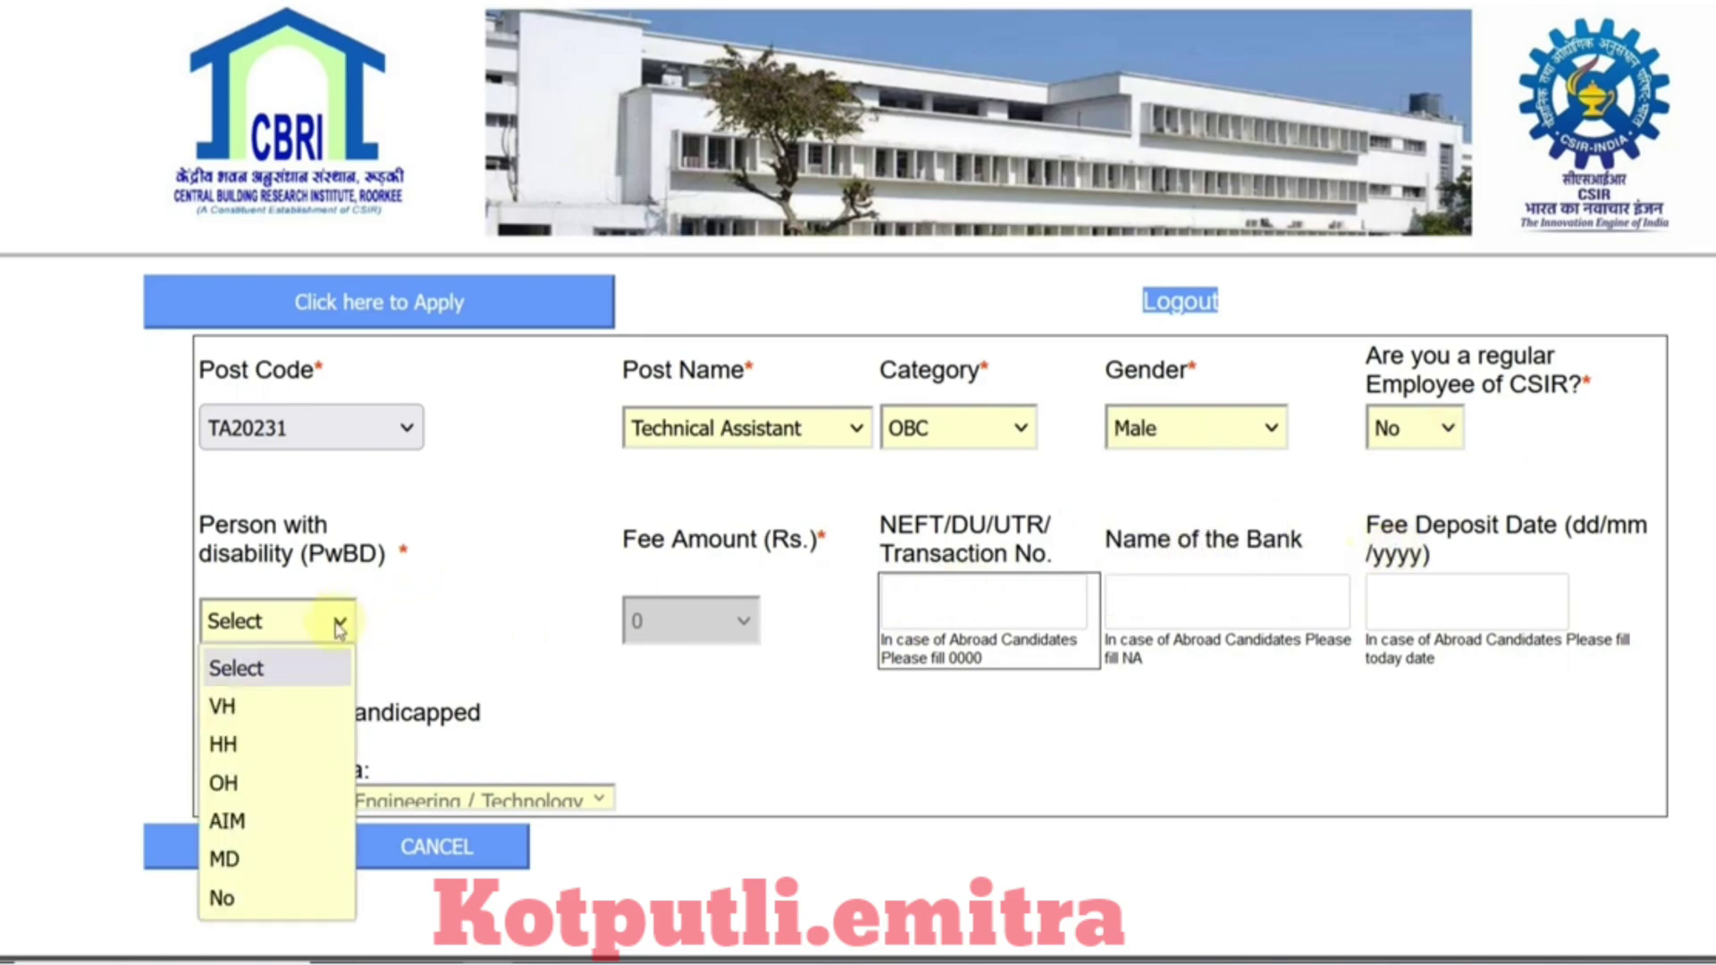
pyautogui.click(252, 896)
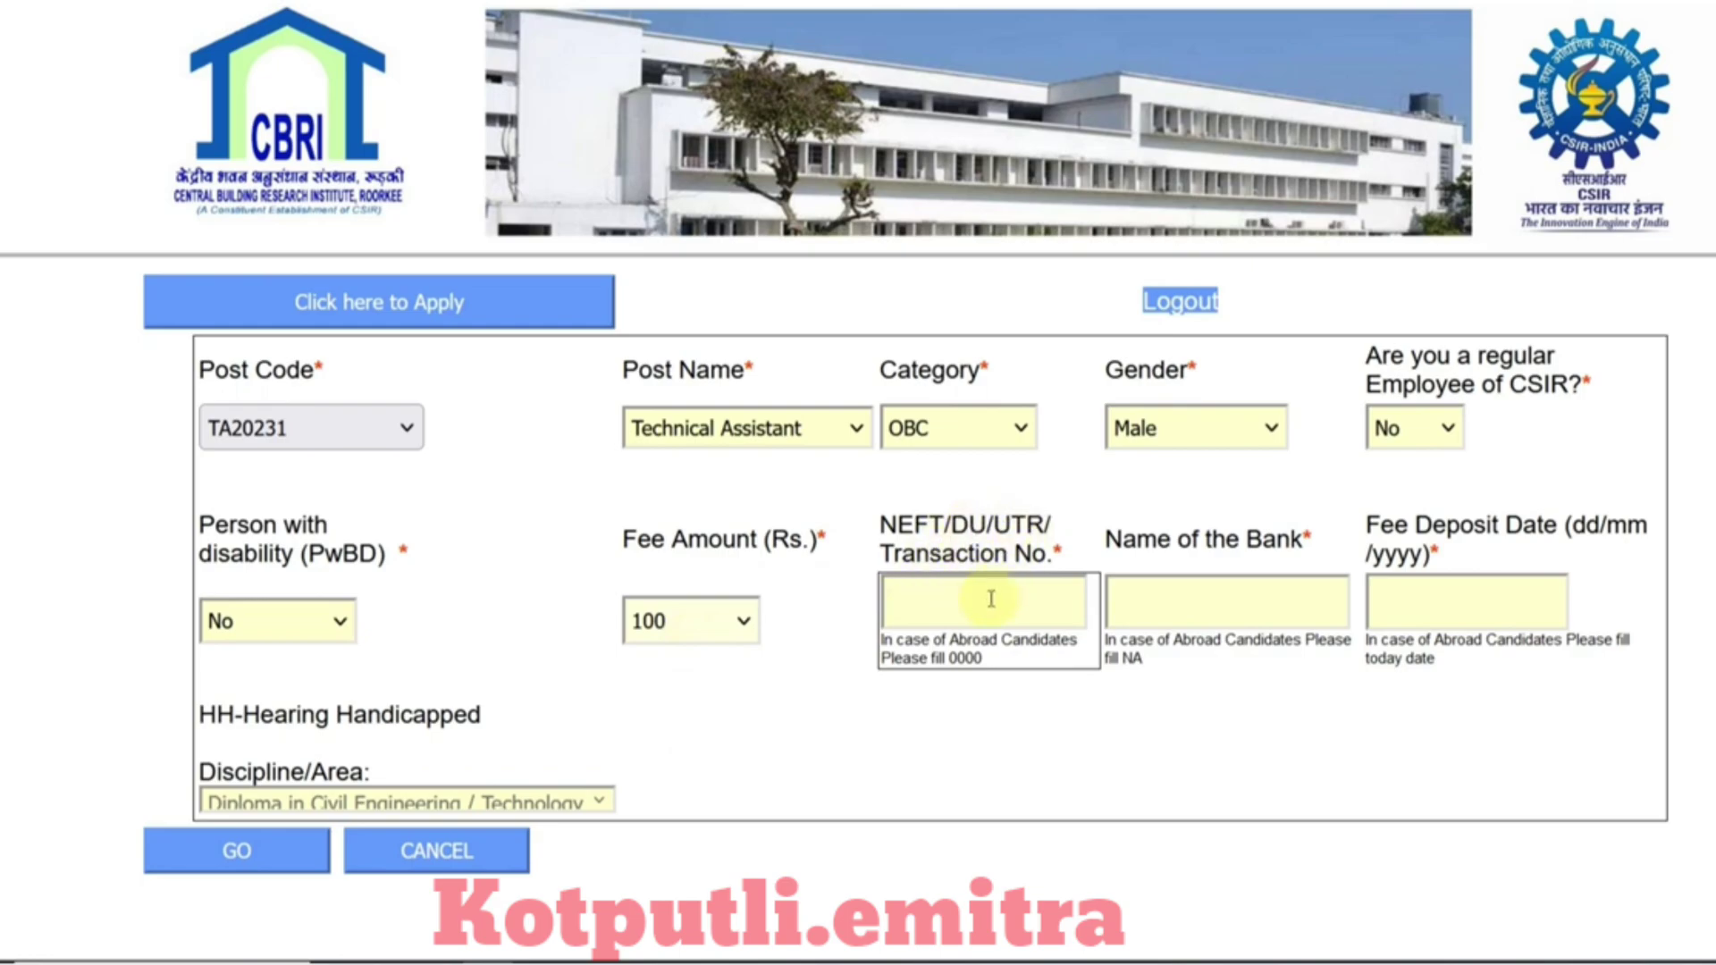
pyautogui.click(1168, 612)
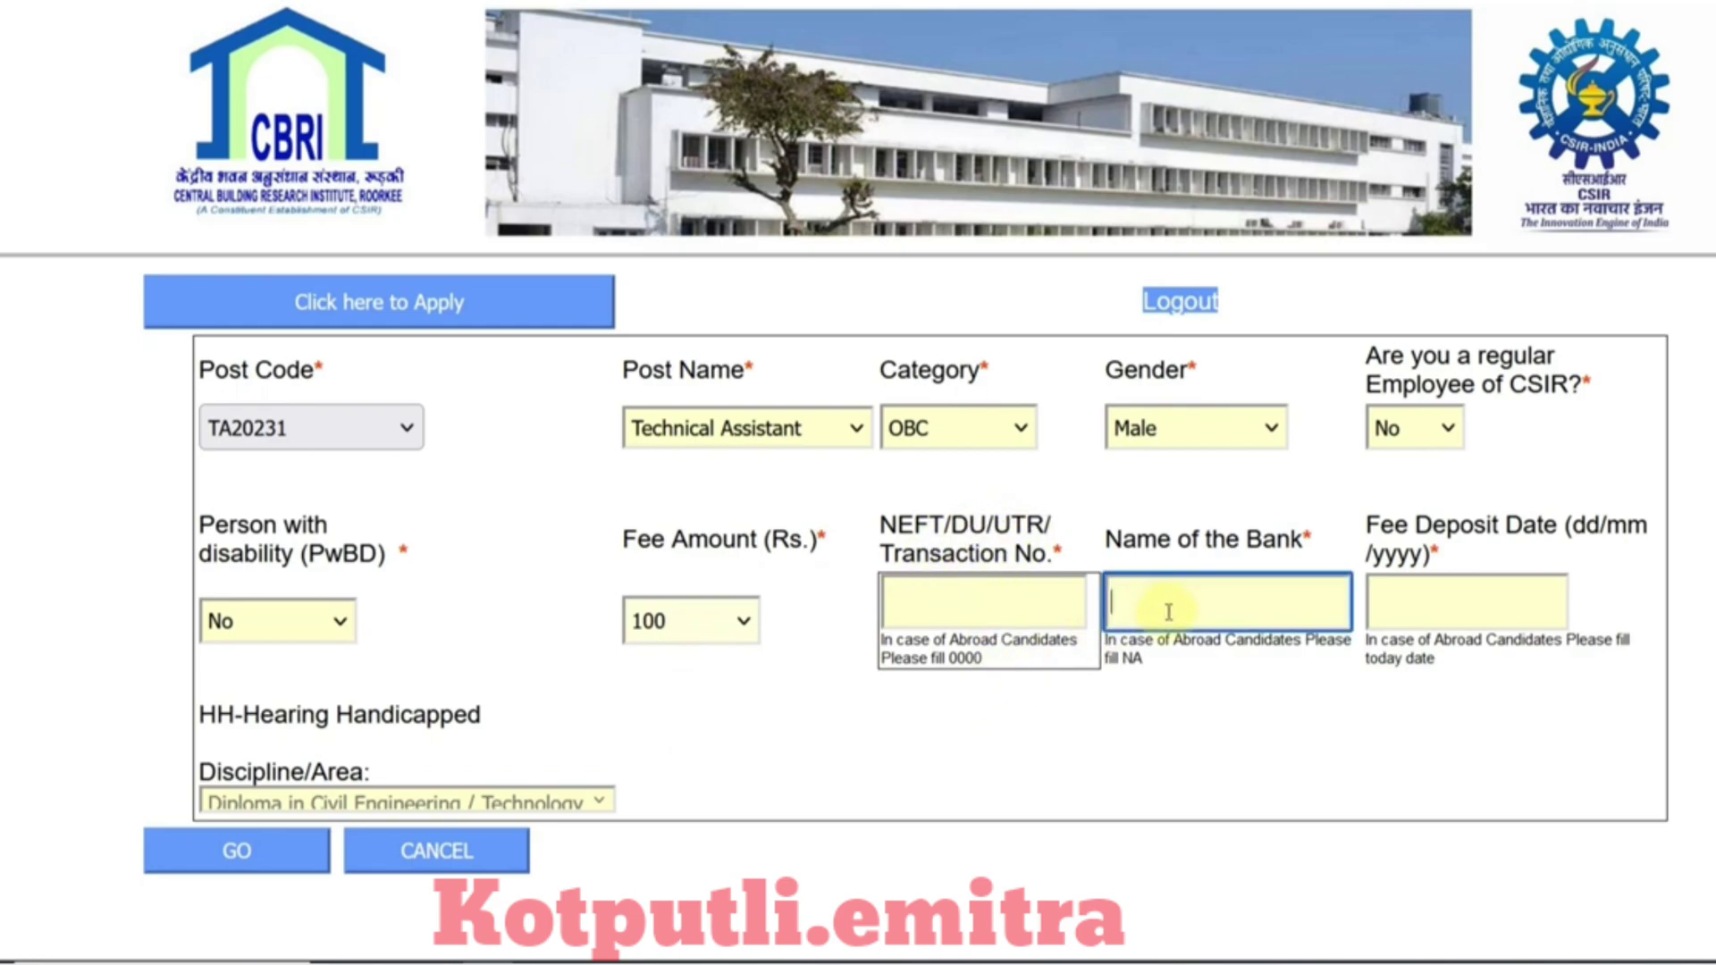
pyautogui.click(1505, 625)
pyautogui.click(1367, 715)
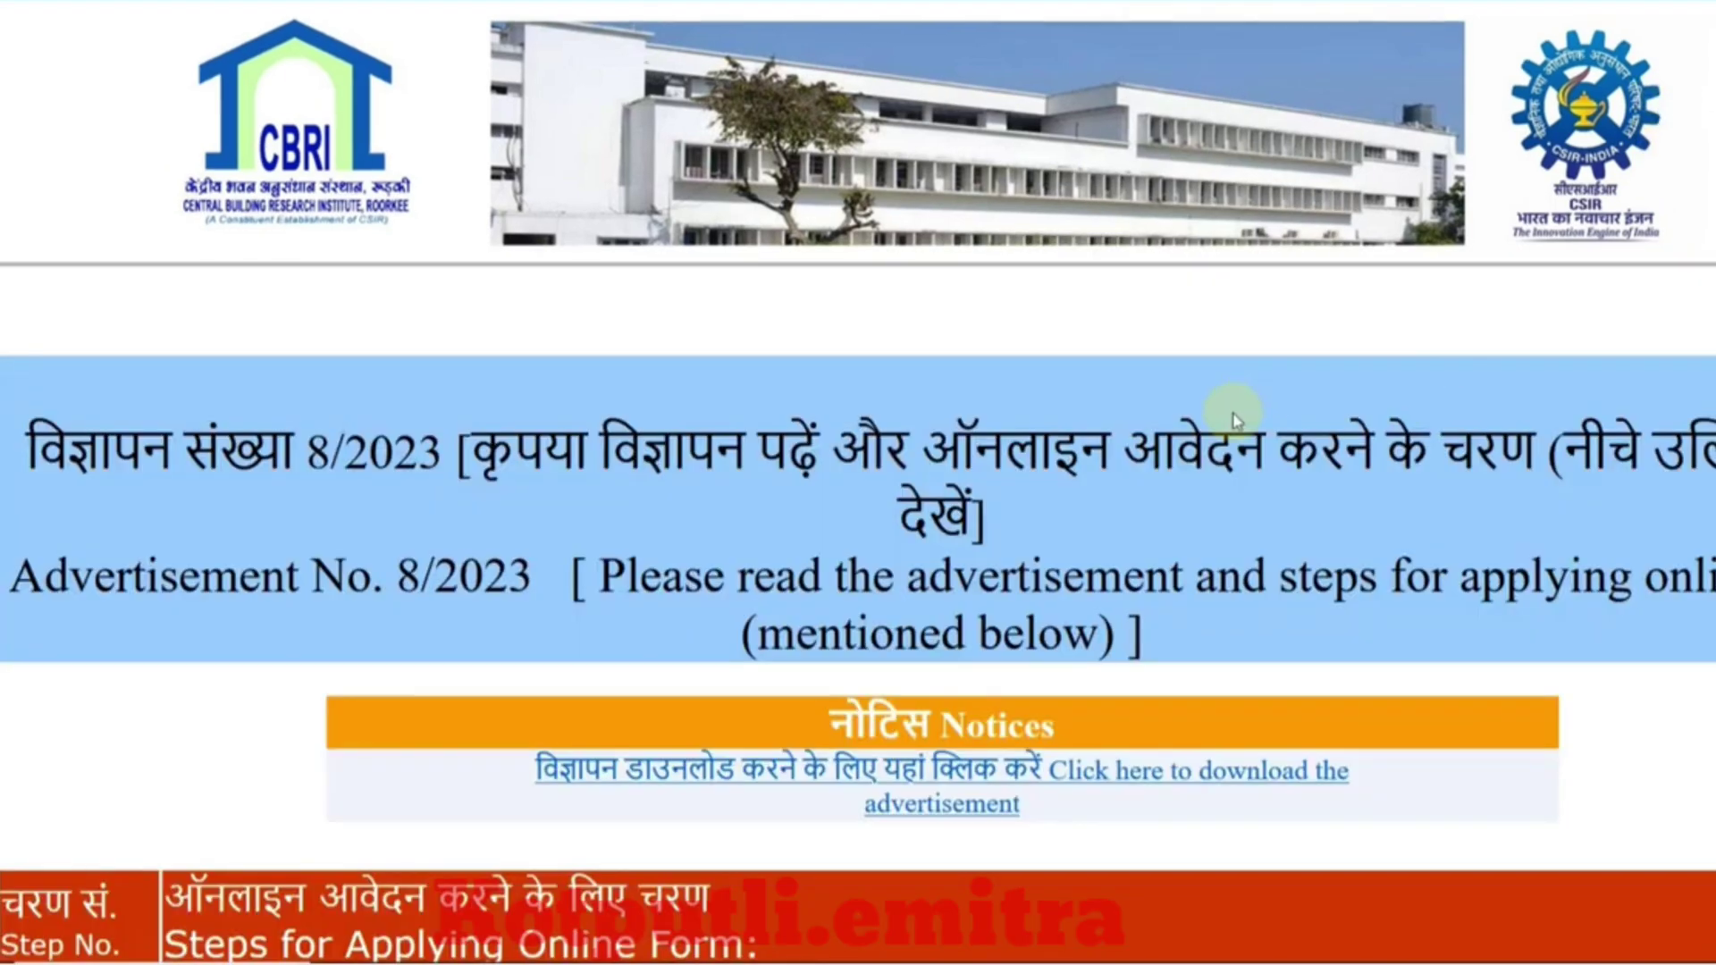
# Step: Open the SBI Collect fee payment site and dismiss the Quick Heal security popup
pyautogui.scroll(-4, 1235, 420)
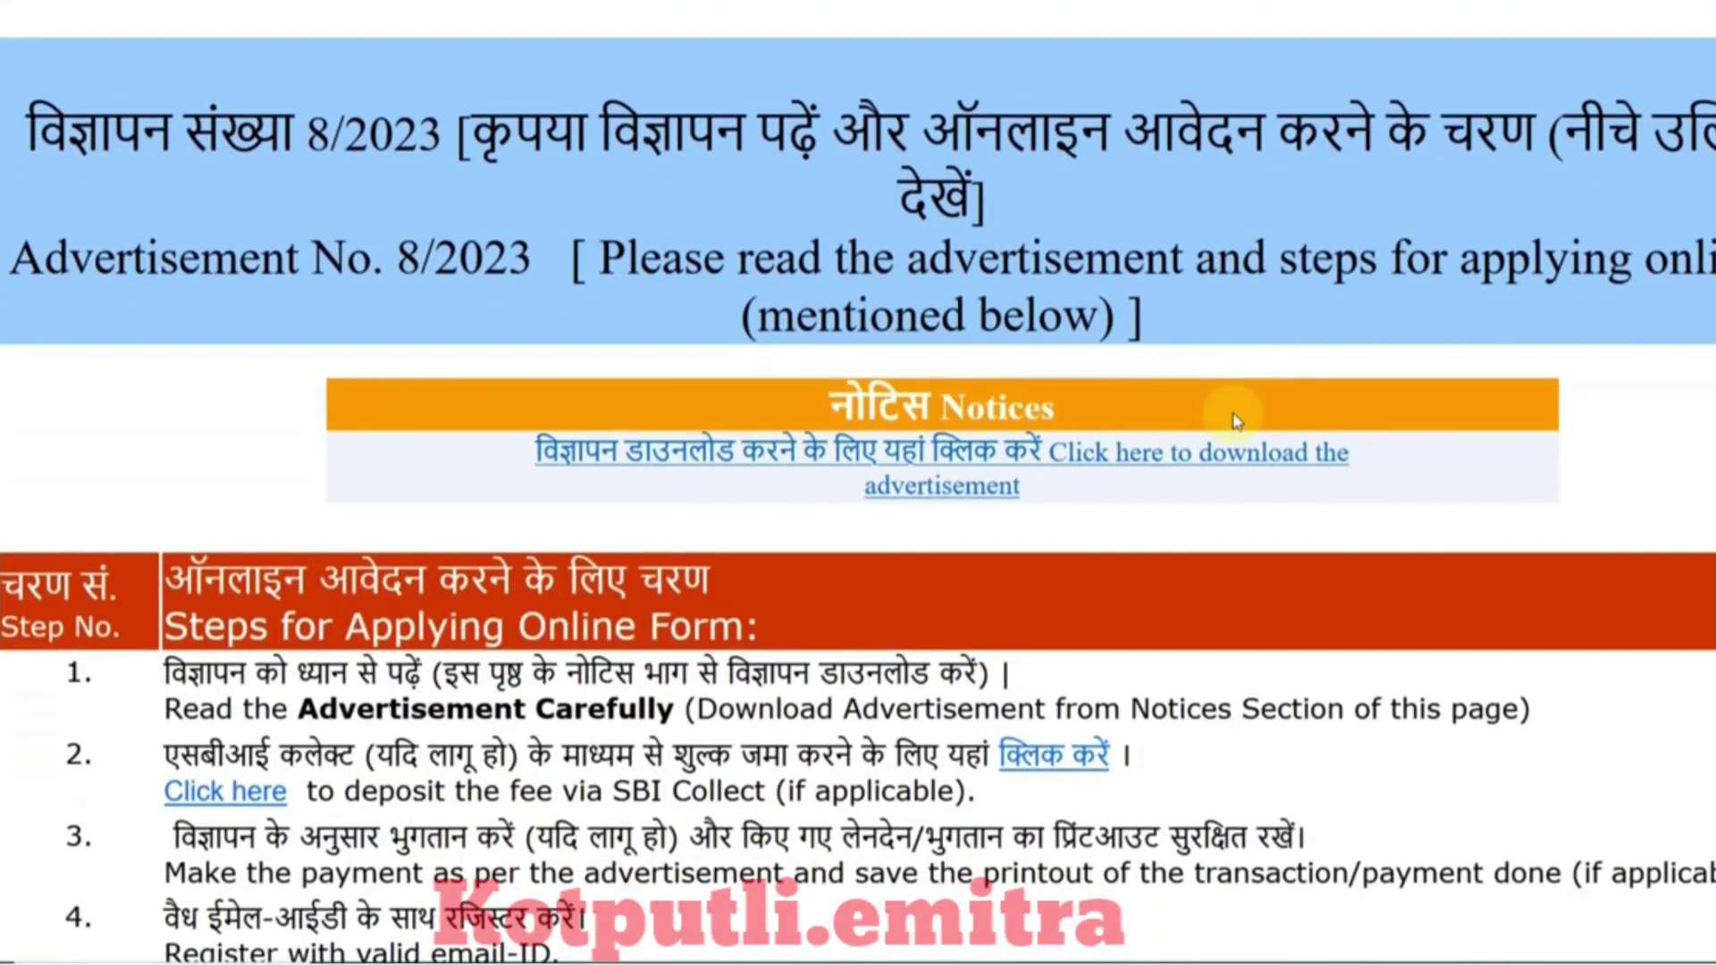
pyautogui.scroll(-3, 771, 524)
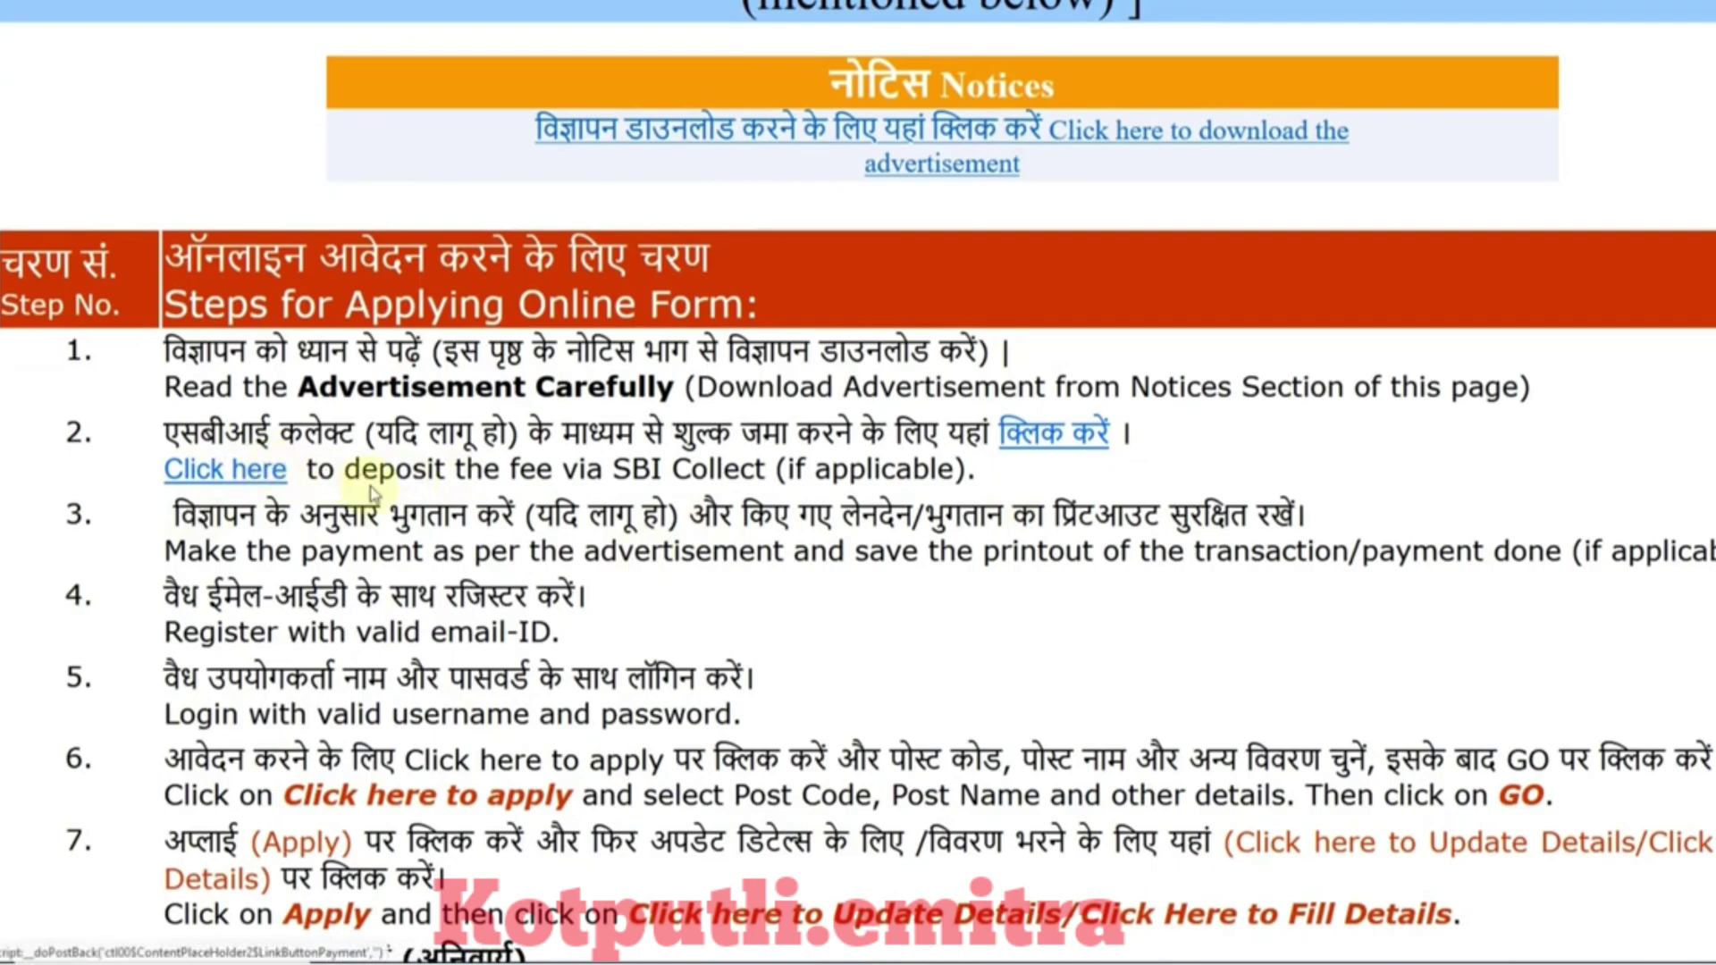
pyautogui.click(221, 469)
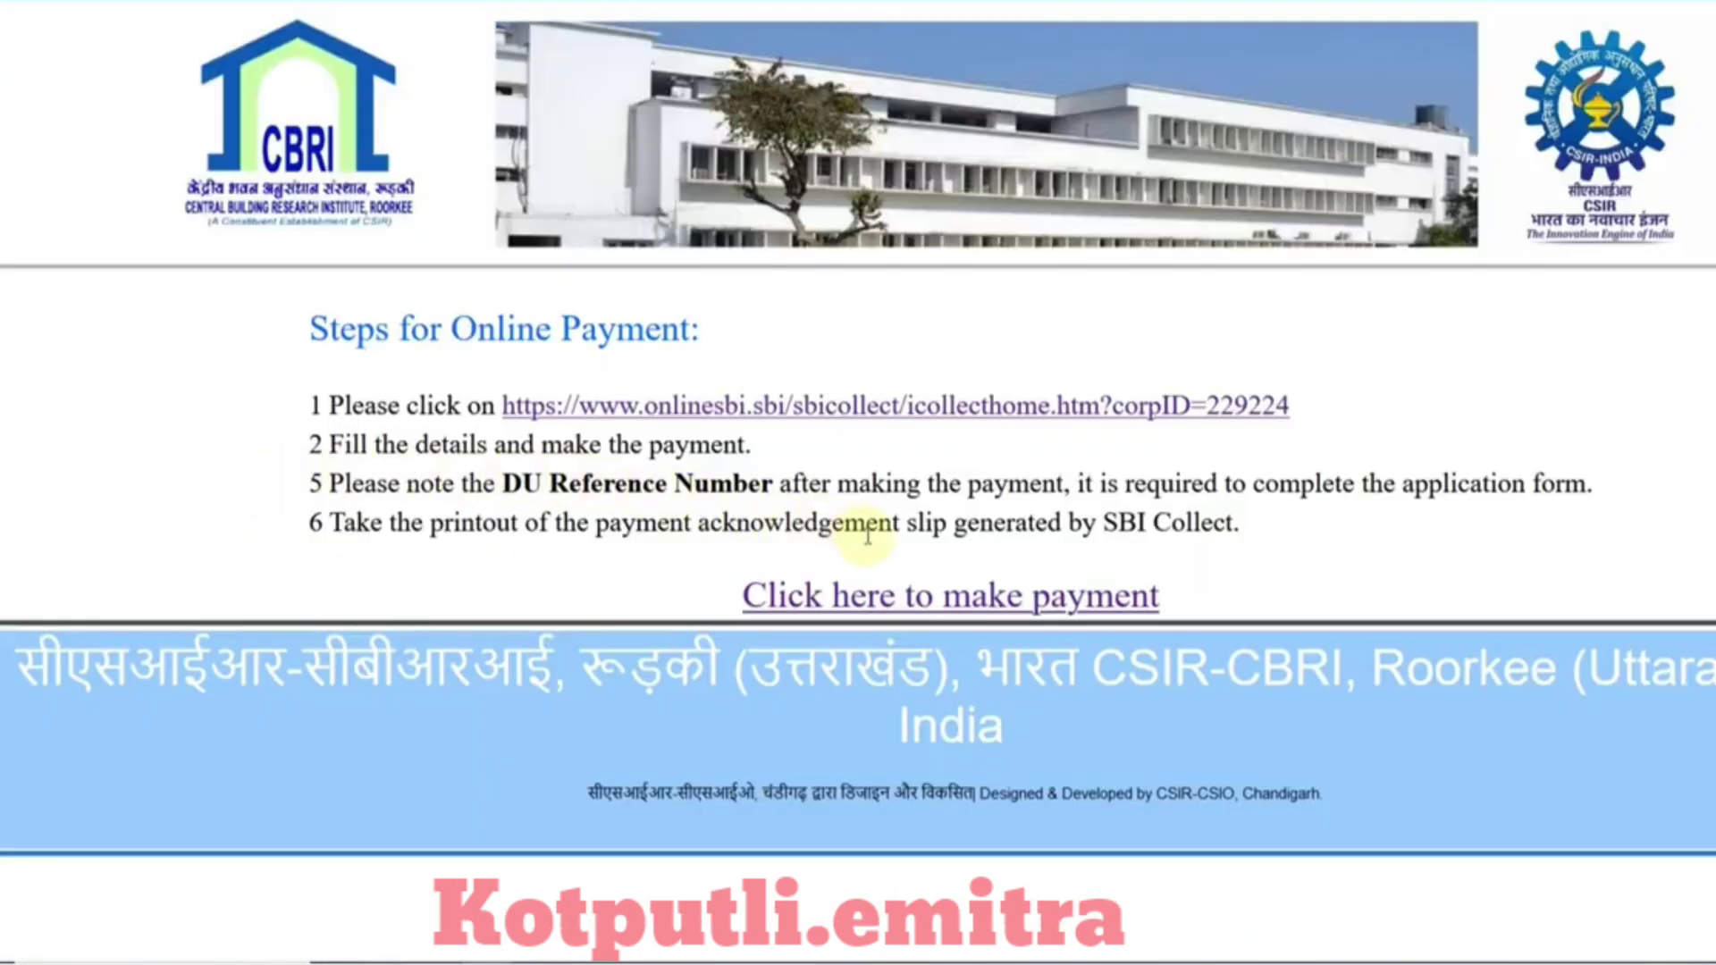
pyautogui.click(887, 600)
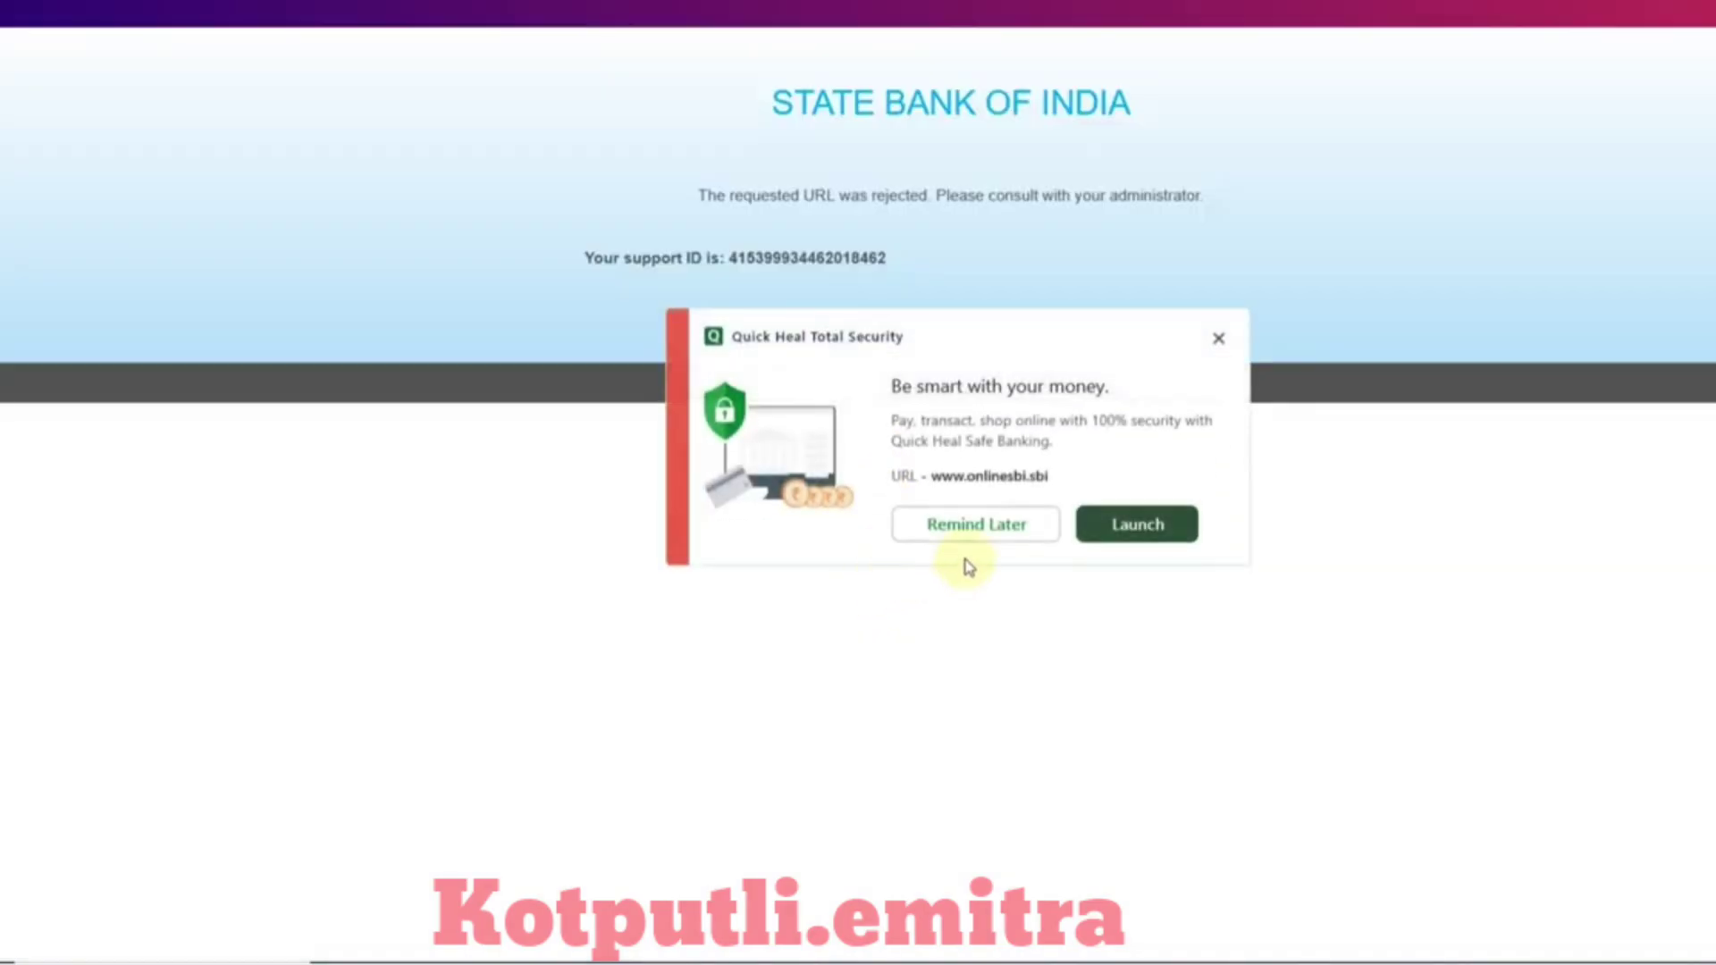
pyautogui.click(1217, 358)
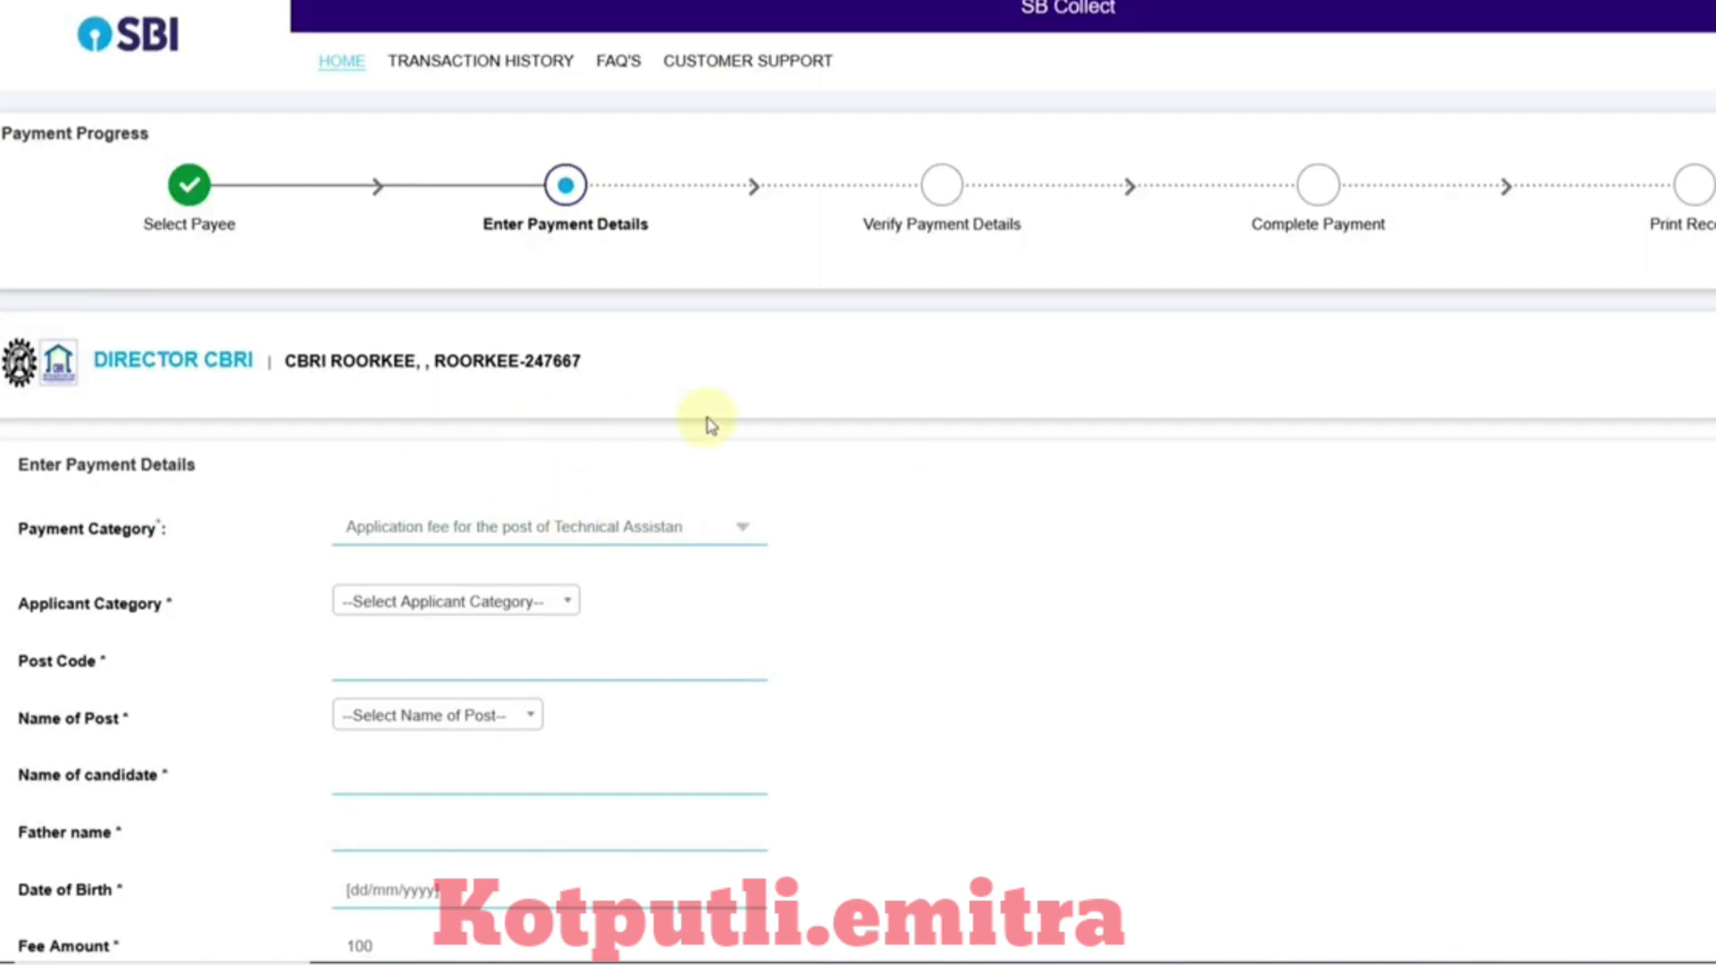
# Step: Set the applicant category to OBC and the name of post to Technical Assistant
pyautogui.scroll(-3, 715, 418)
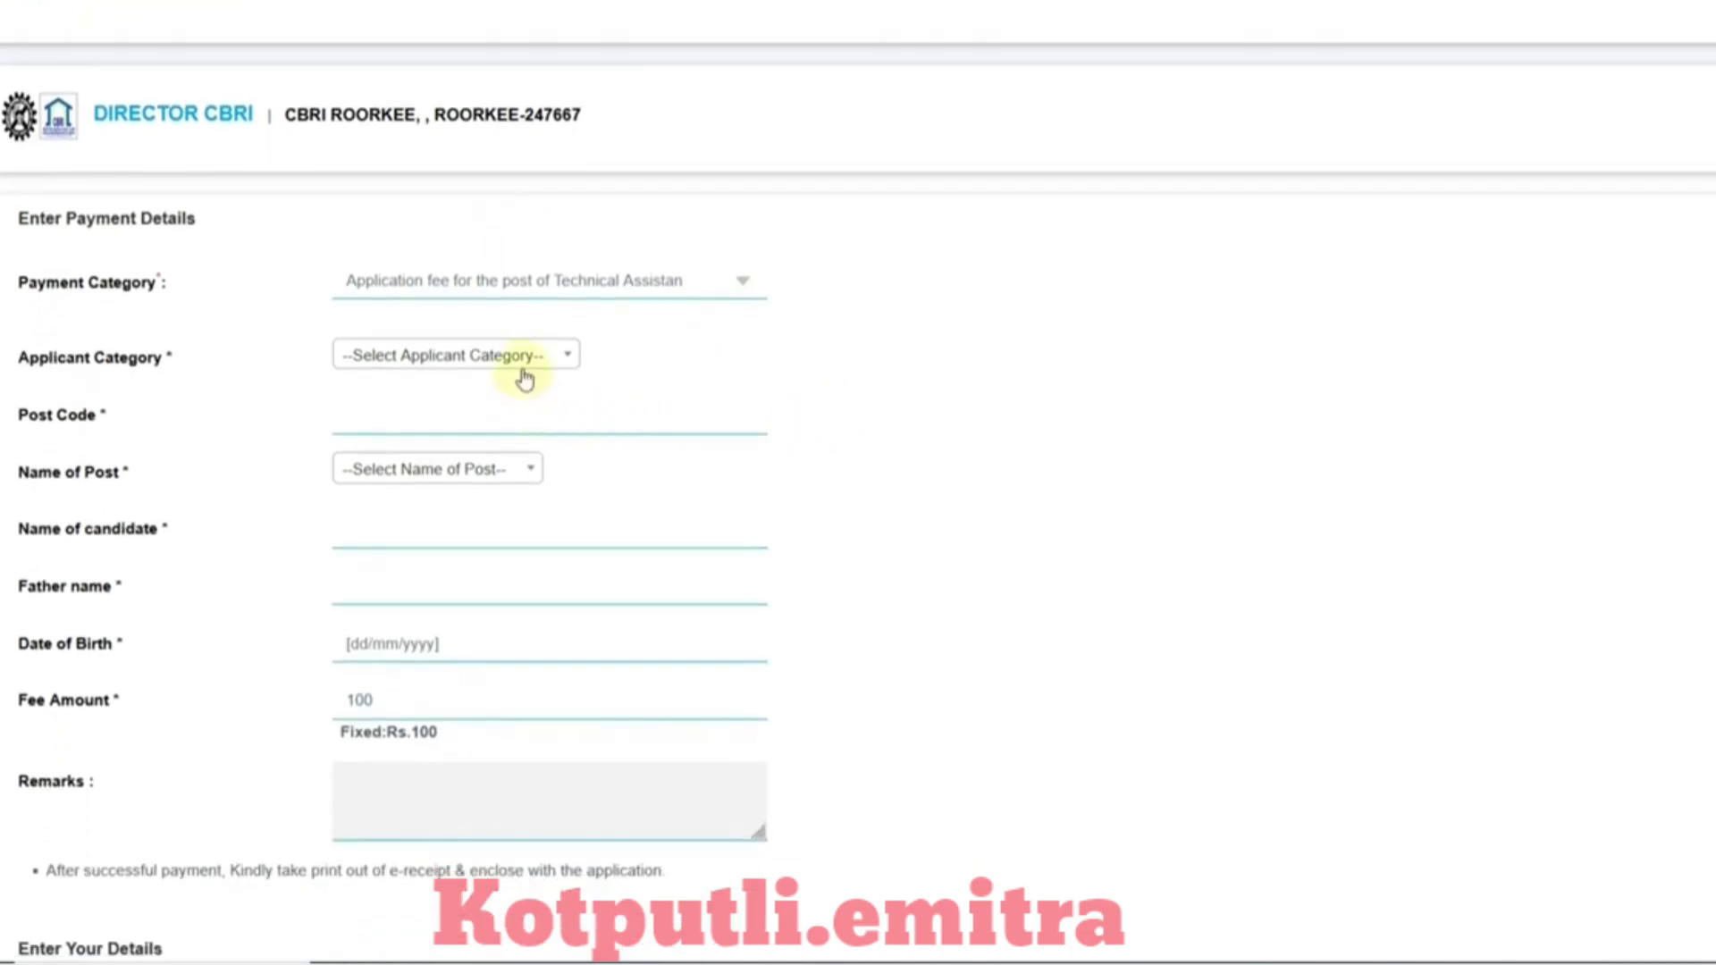
pyautogui.click(523, 361)
pyautogui.click(449, 509)
pyautogui.scroll(-2, 533, 384)
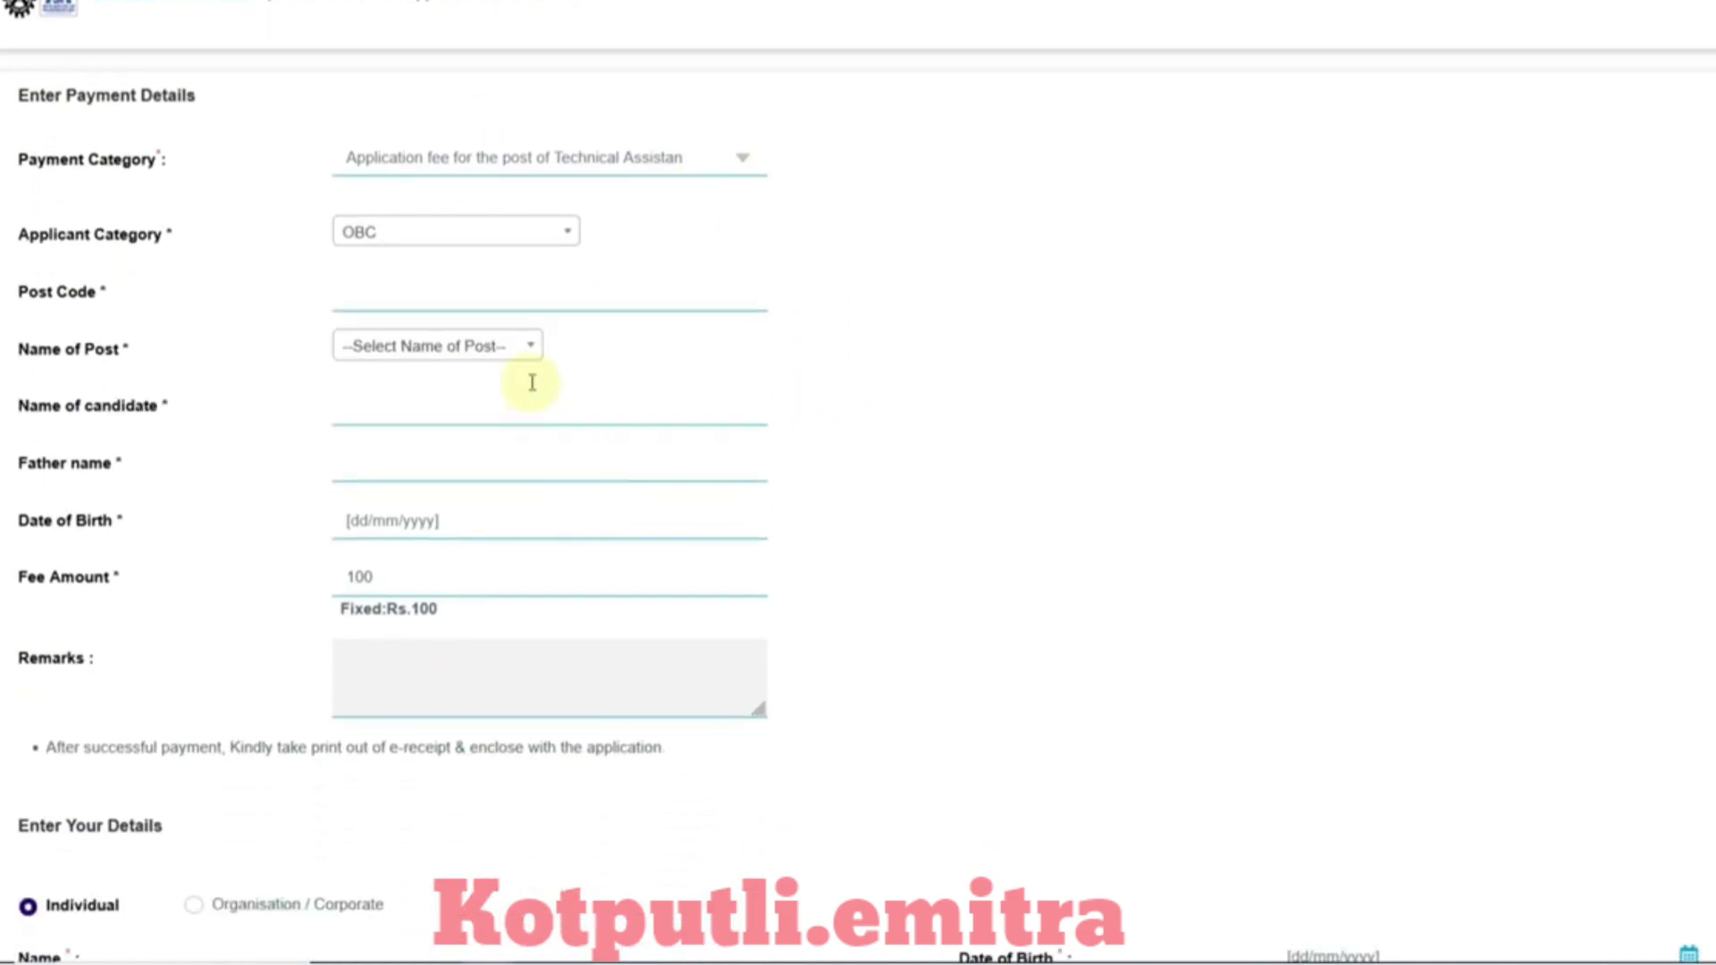
pyautogui.click(492, 307)
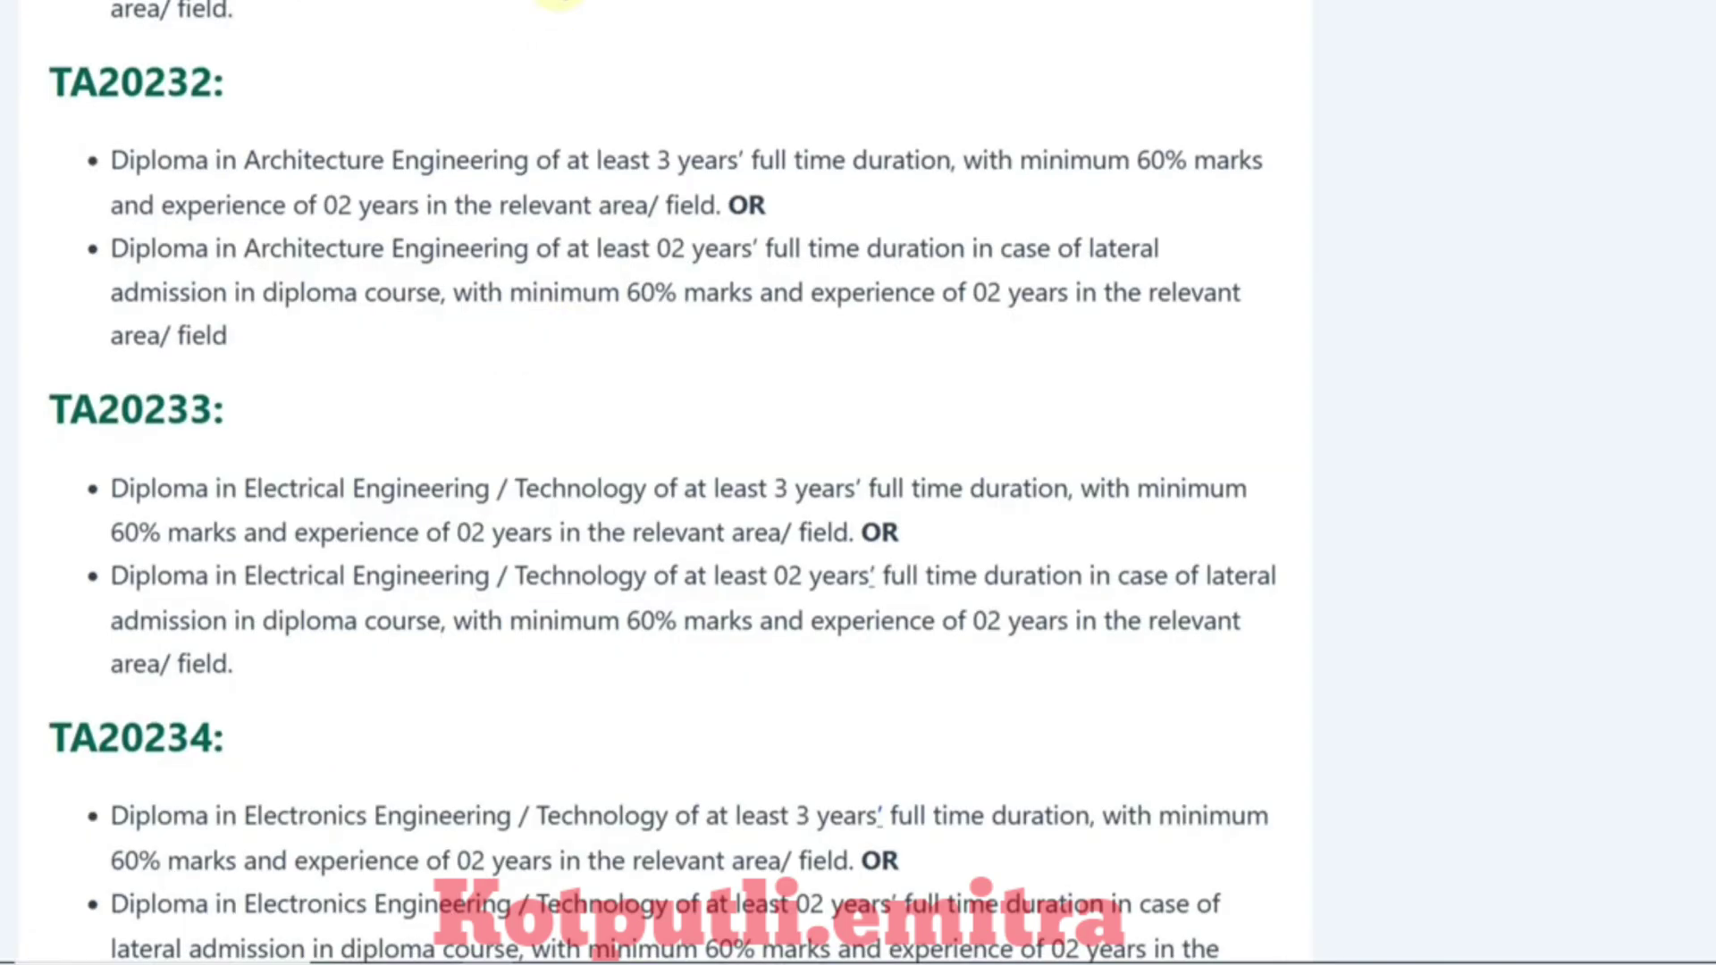
pyautogui.moveTo(49, 408); pyautogui.dragTo(198, 411)
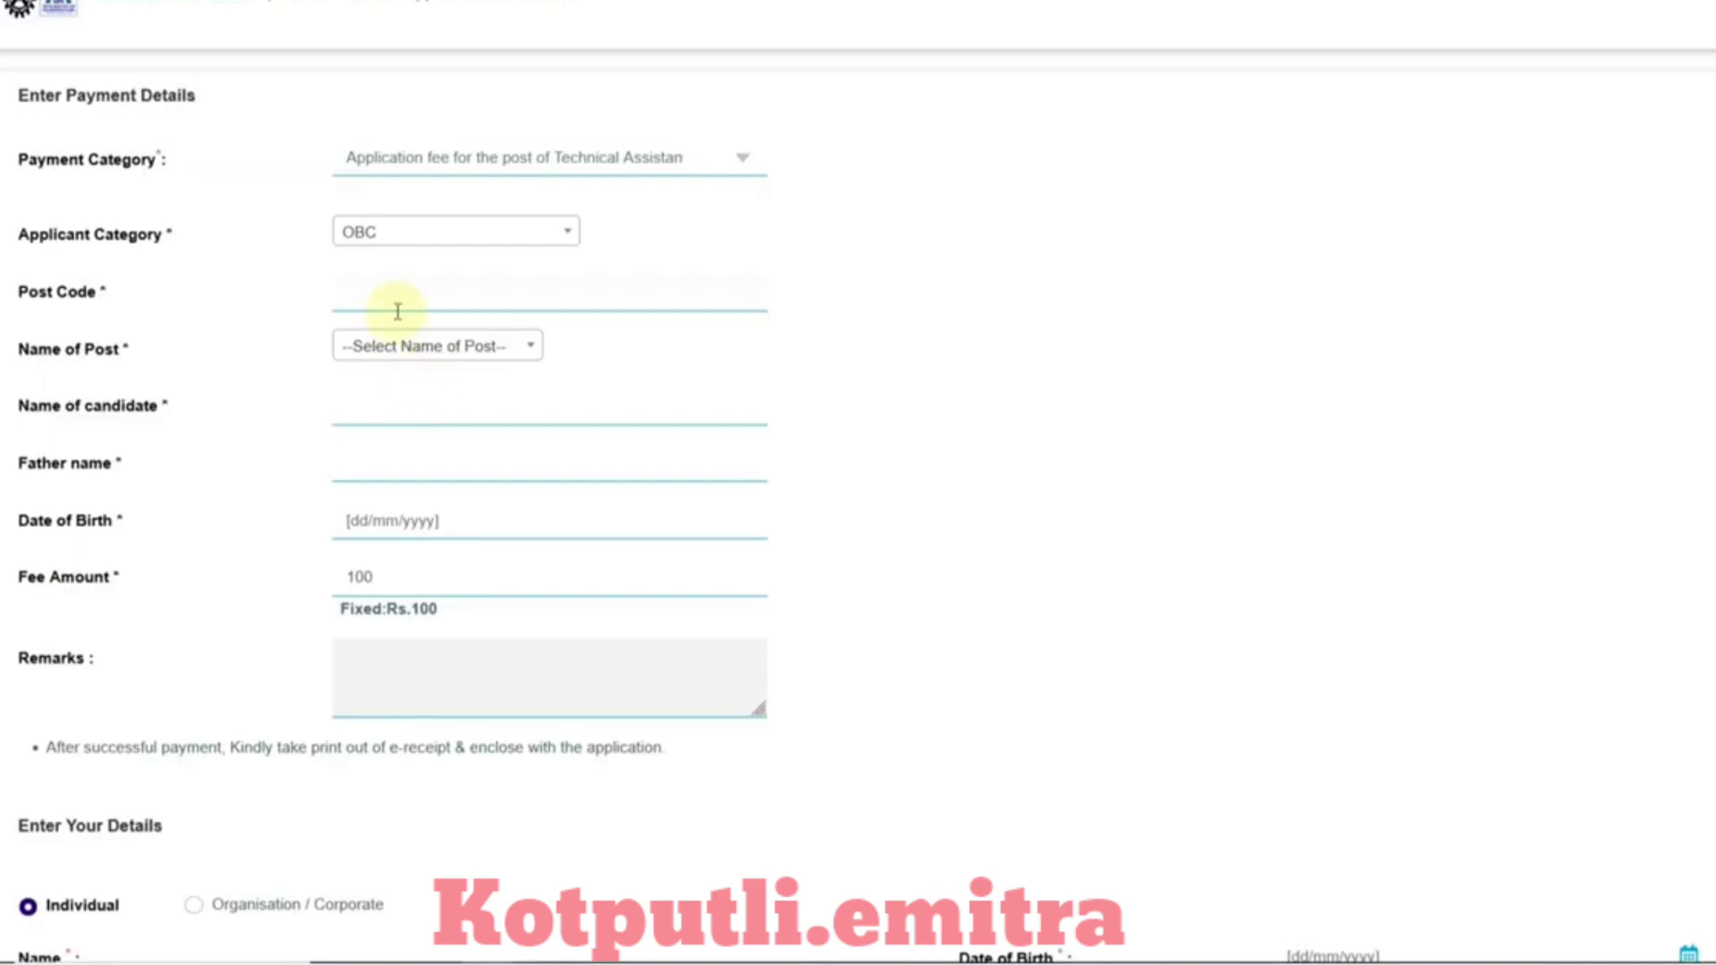
pyautogui.click(438, 349)
pyautogui.click(441, 459)
pyautogui.scroll(-2, 523, 430)
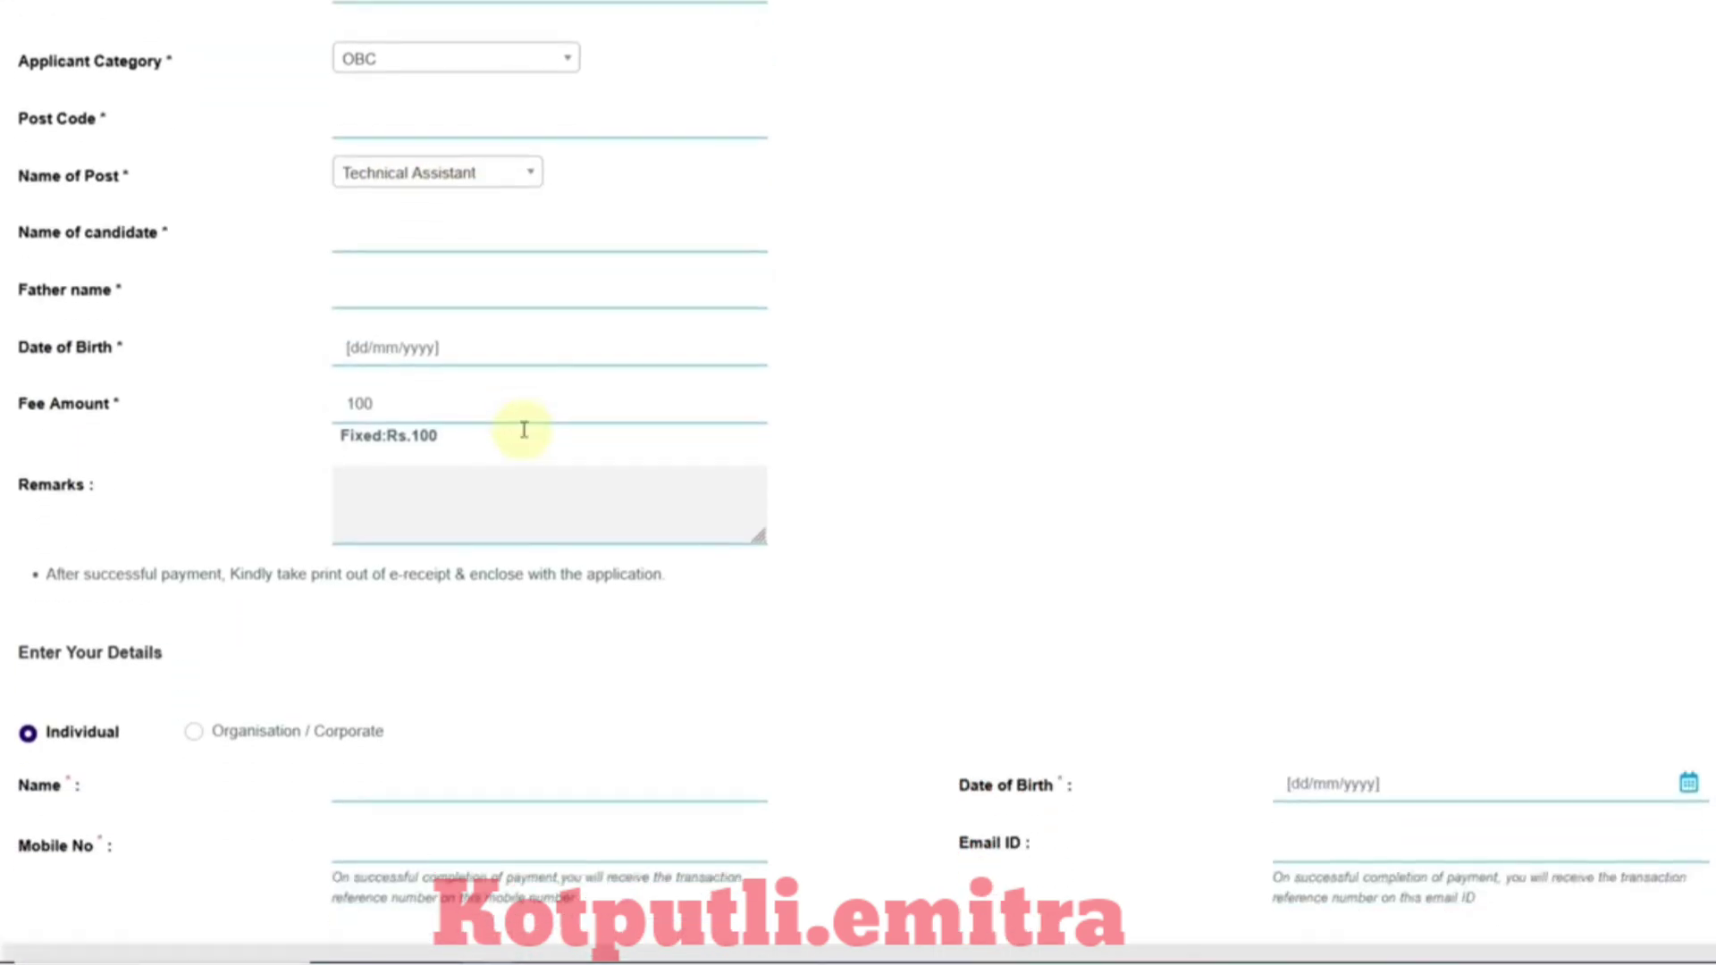
pyautogui.scroll(-1, 523, 430)
# Step: Click through the candidate name, father name and date of birth fields, and accept the terms and conditions
pyautogui.click(381, 169)
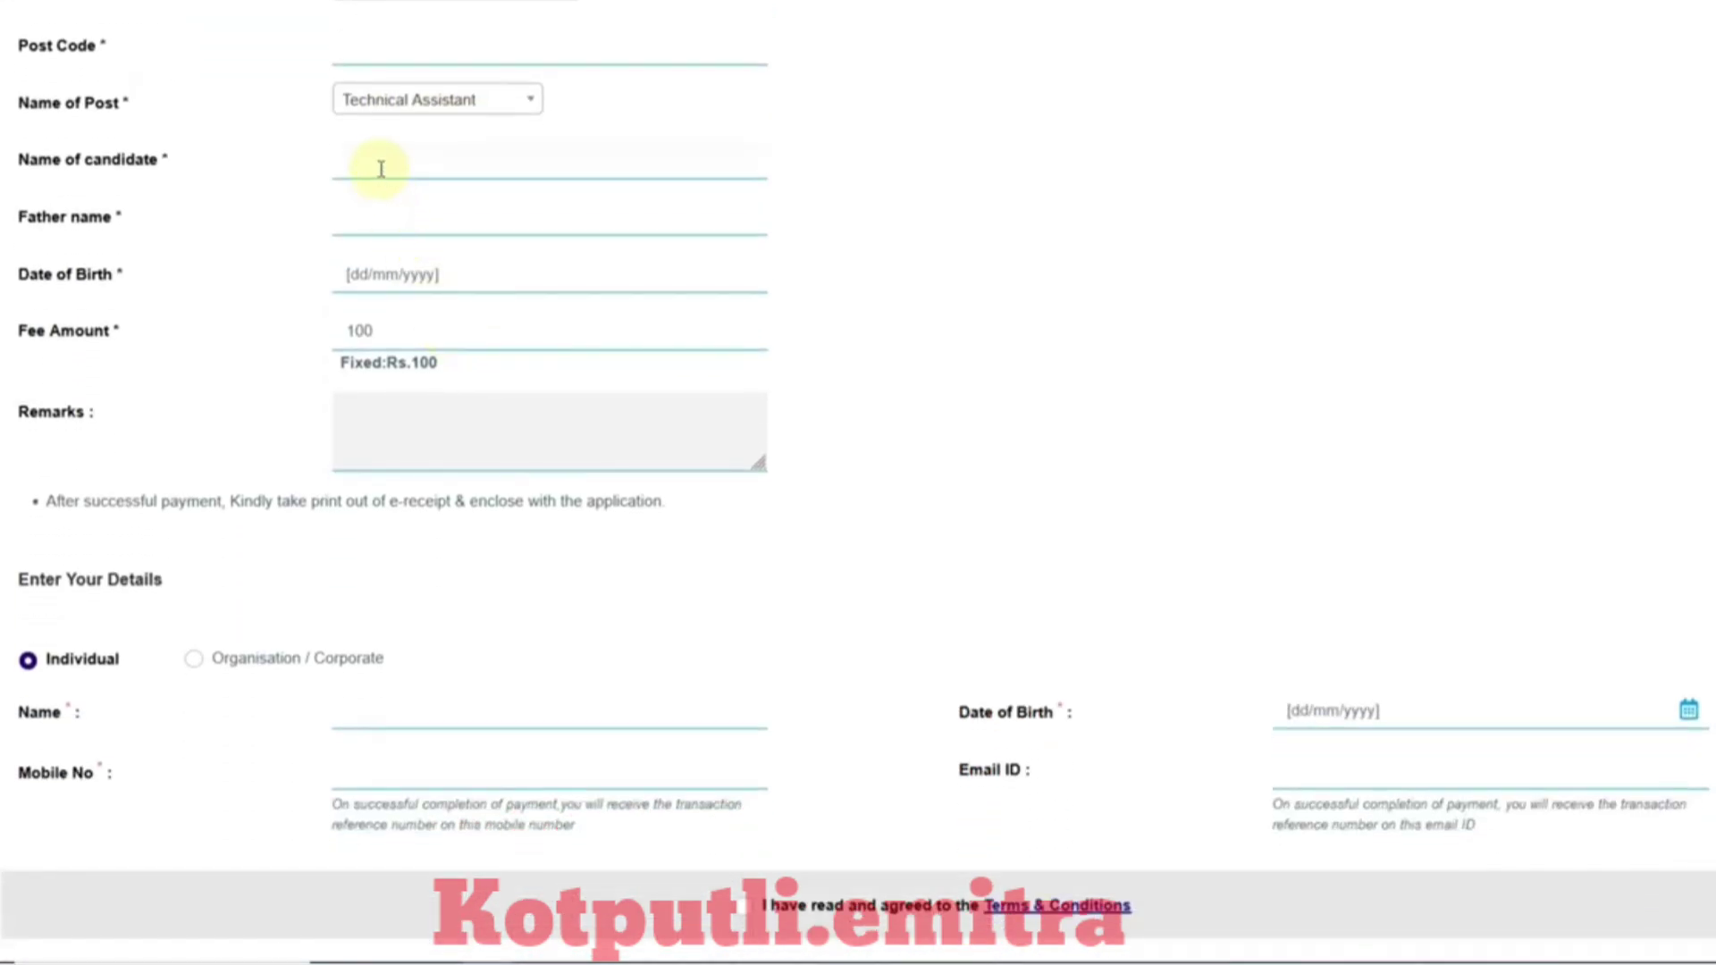
pyautogui.click(409, 229)
pyautogui.click(400, 278)
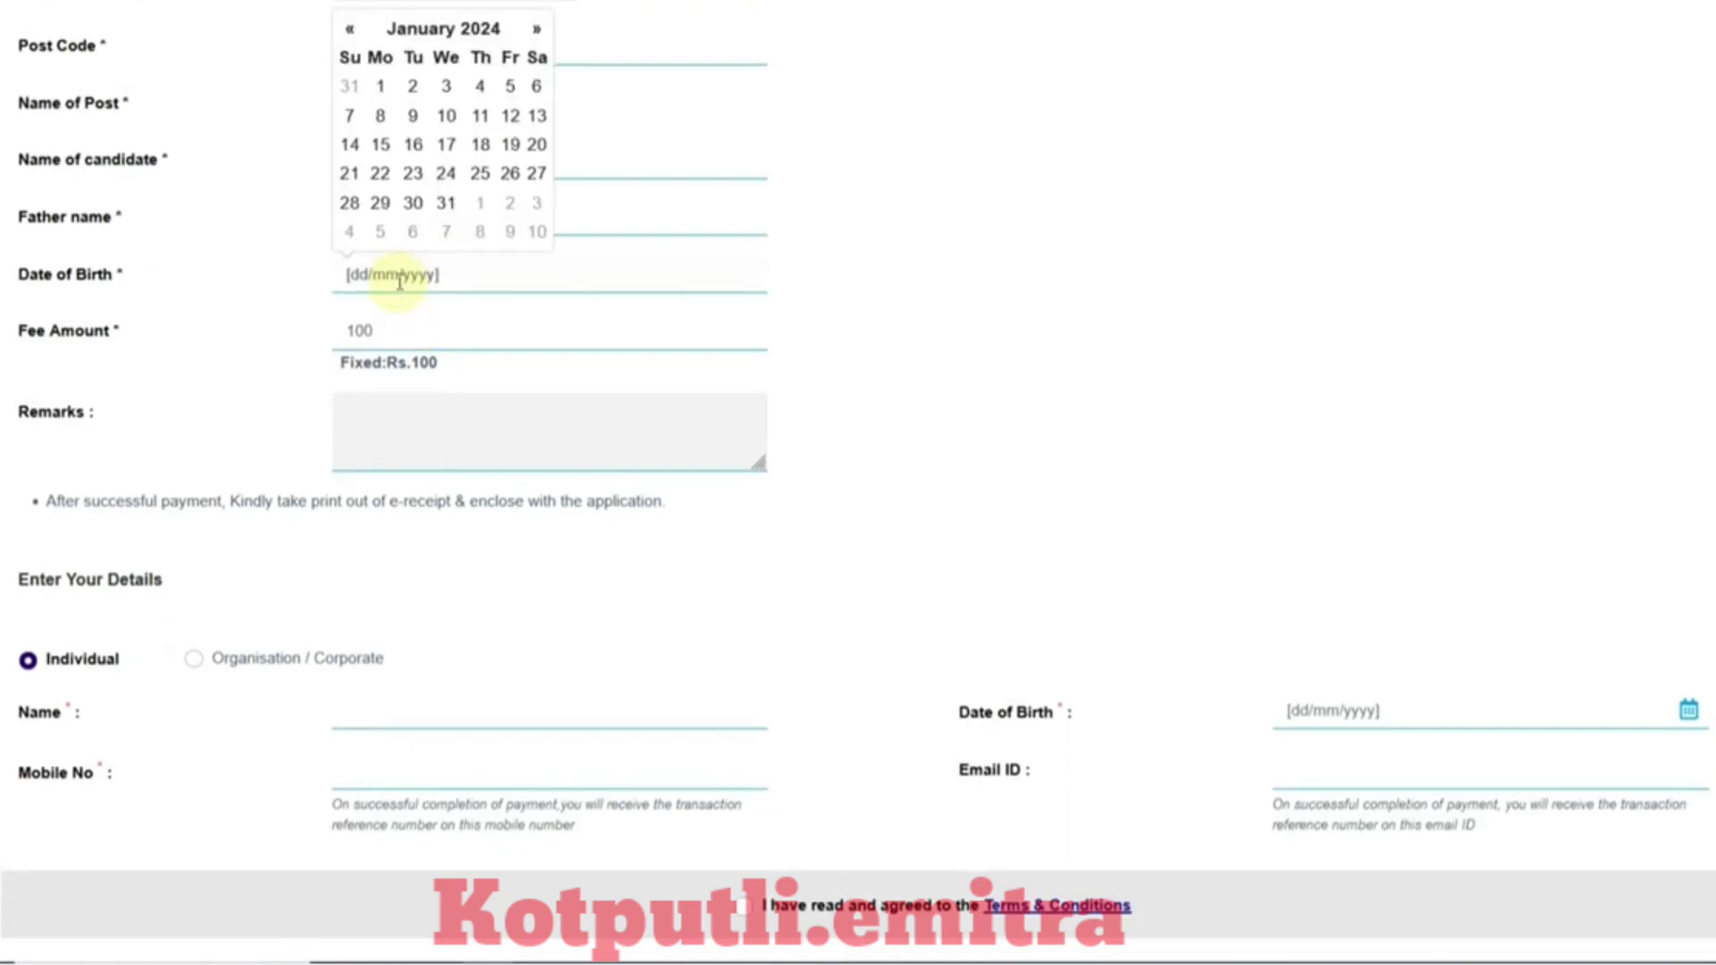
pyautogui.click(413, 339)
pyautogui.scroll(-3, 413, 339)
pyautogui.scroll(-2, 349, 429)
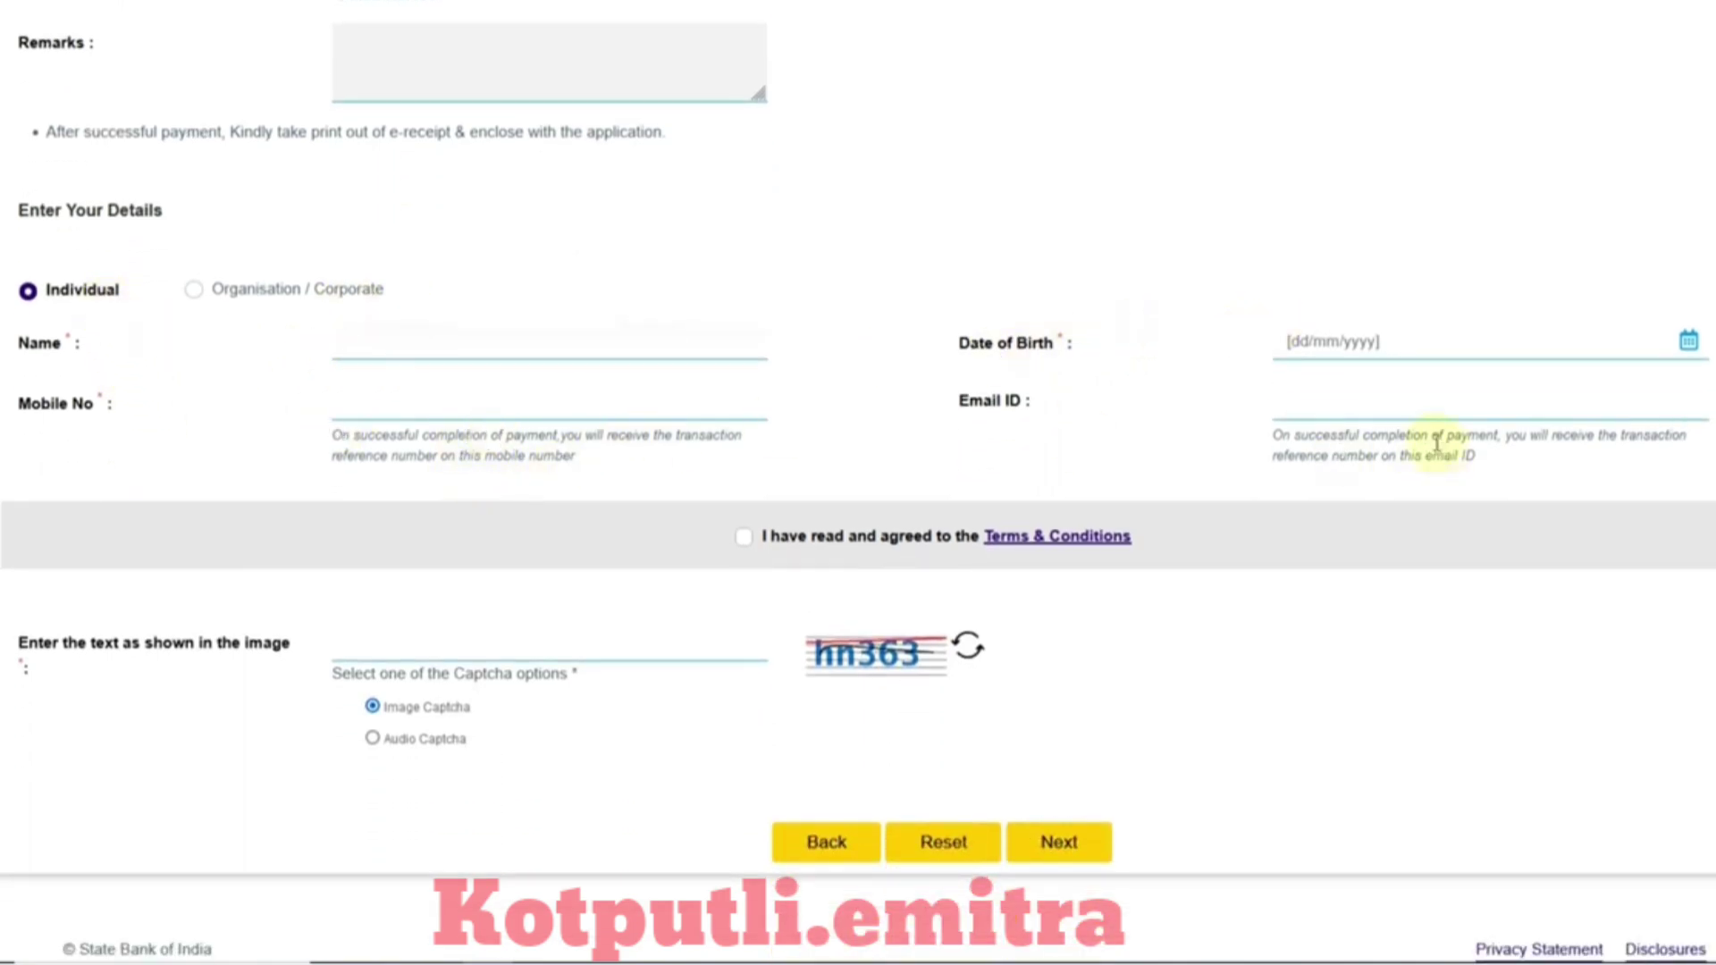
pyautogui.scroll(-1, 760, 515)
pyautogui.click(743, 516)
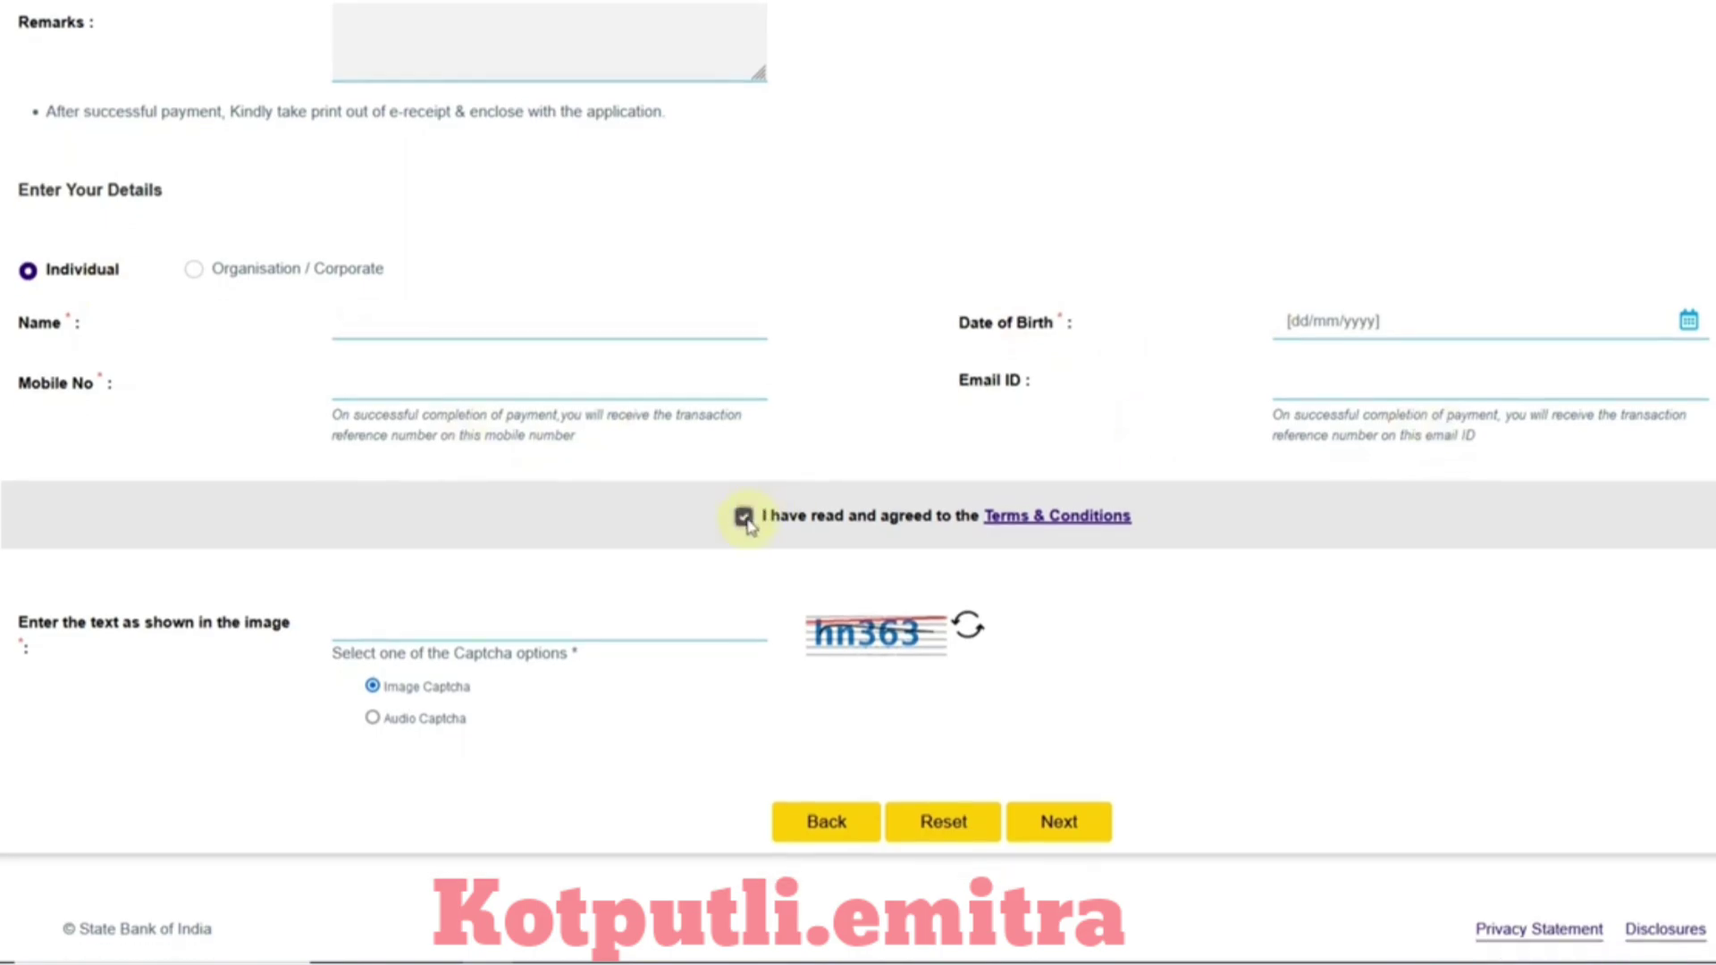
pyautogui.click(624, 635)
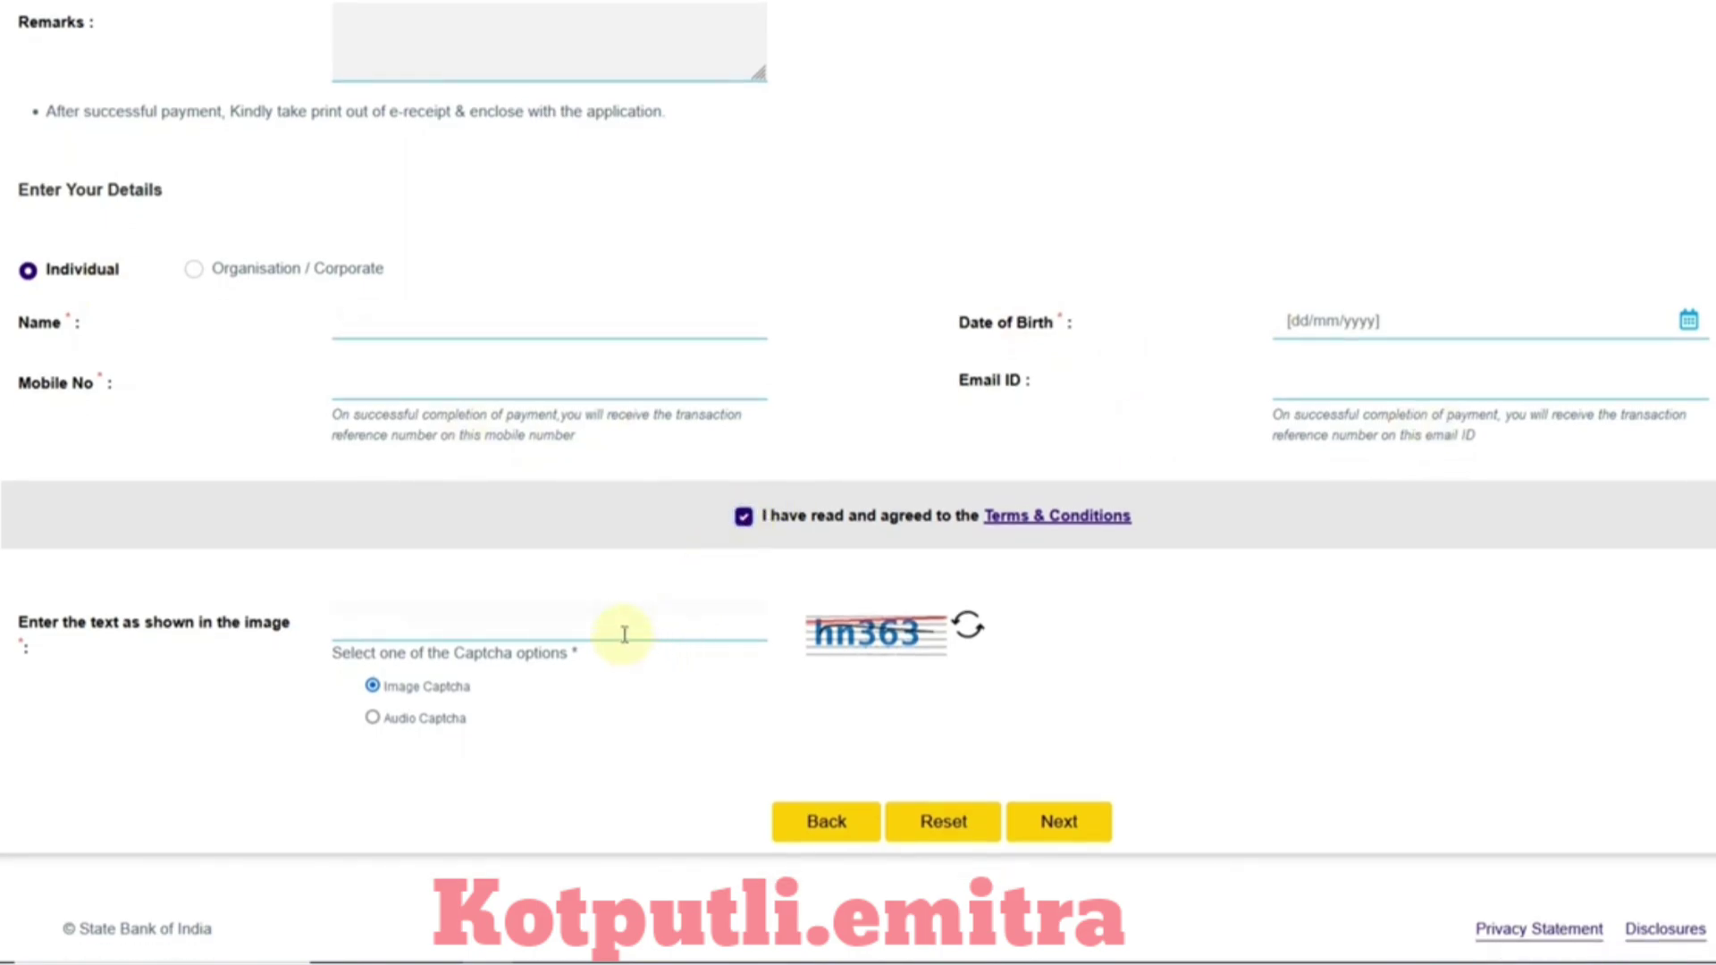
pyautogui.scroll(1, 1086, 836)
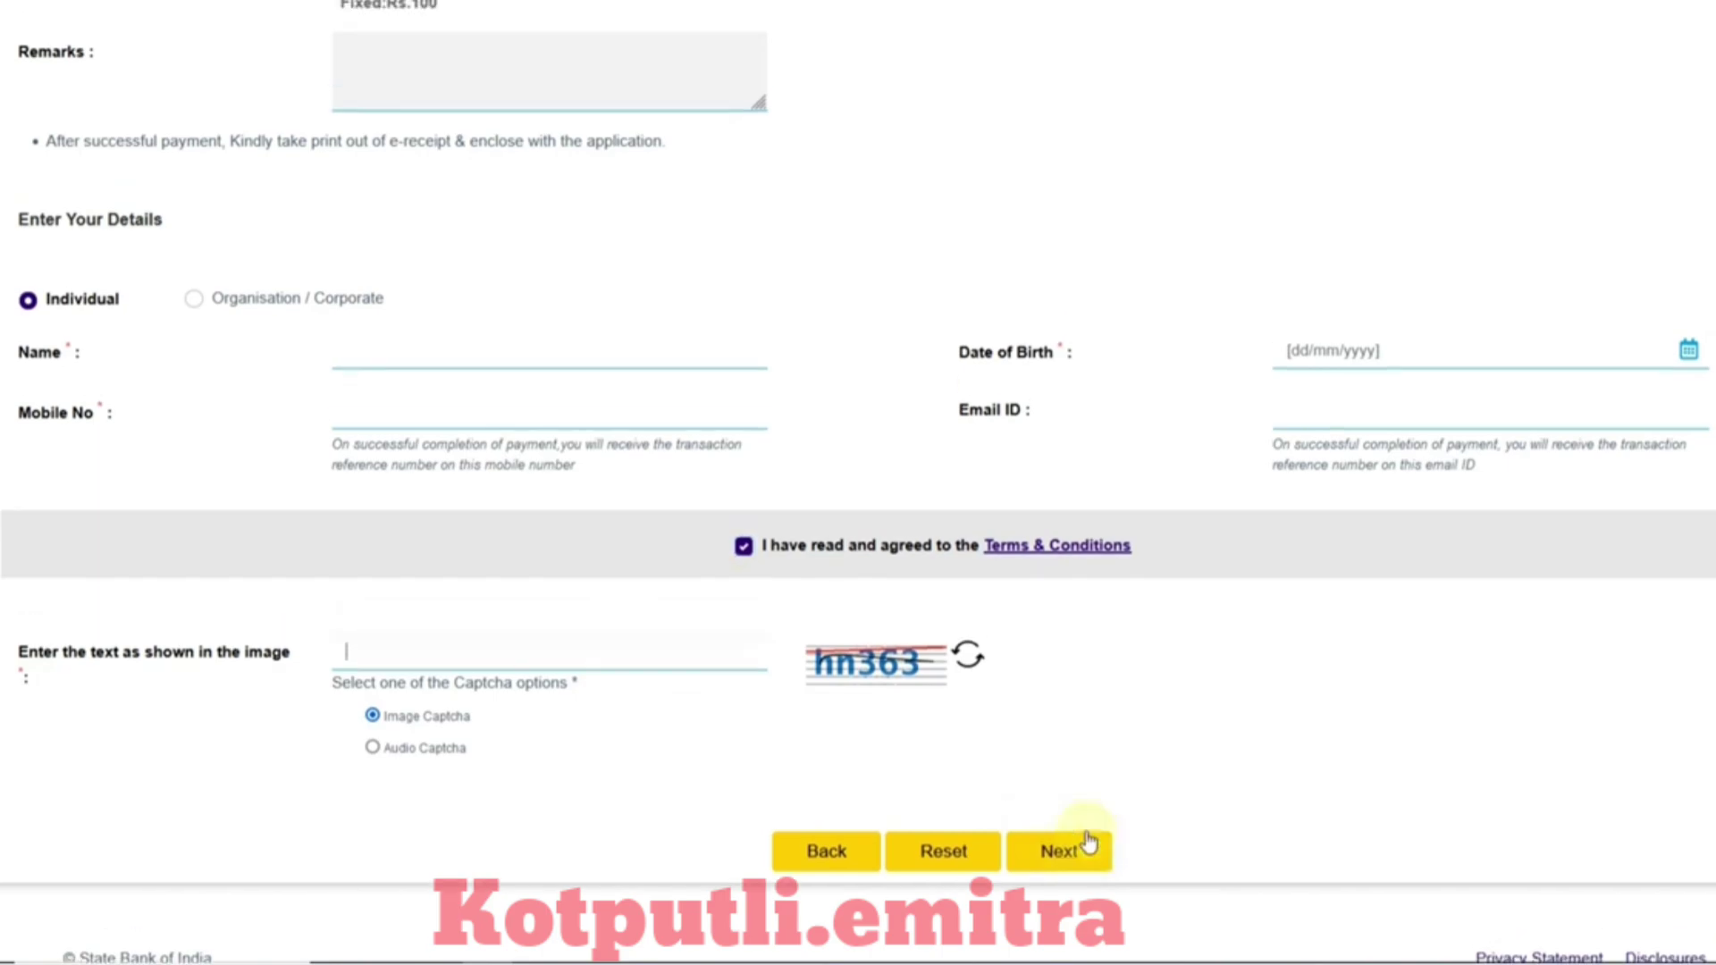
pyautogui.scroll(10, 1087, 834)
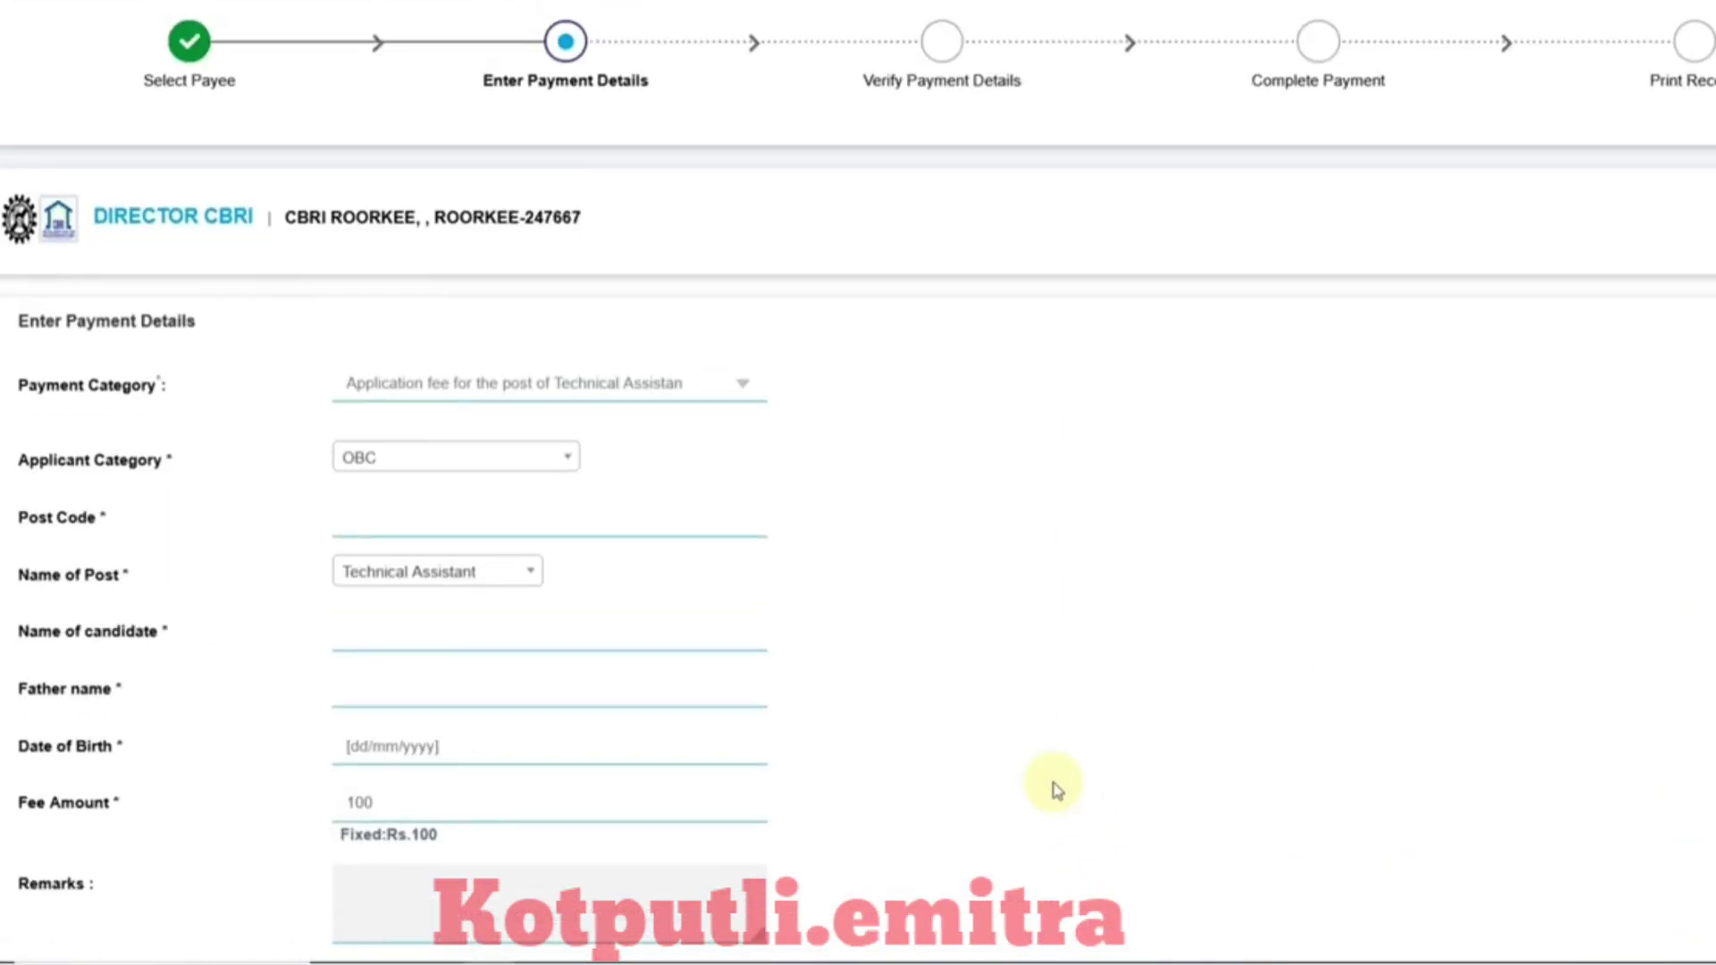
pyautogui.scroll(2, 1055, 789)
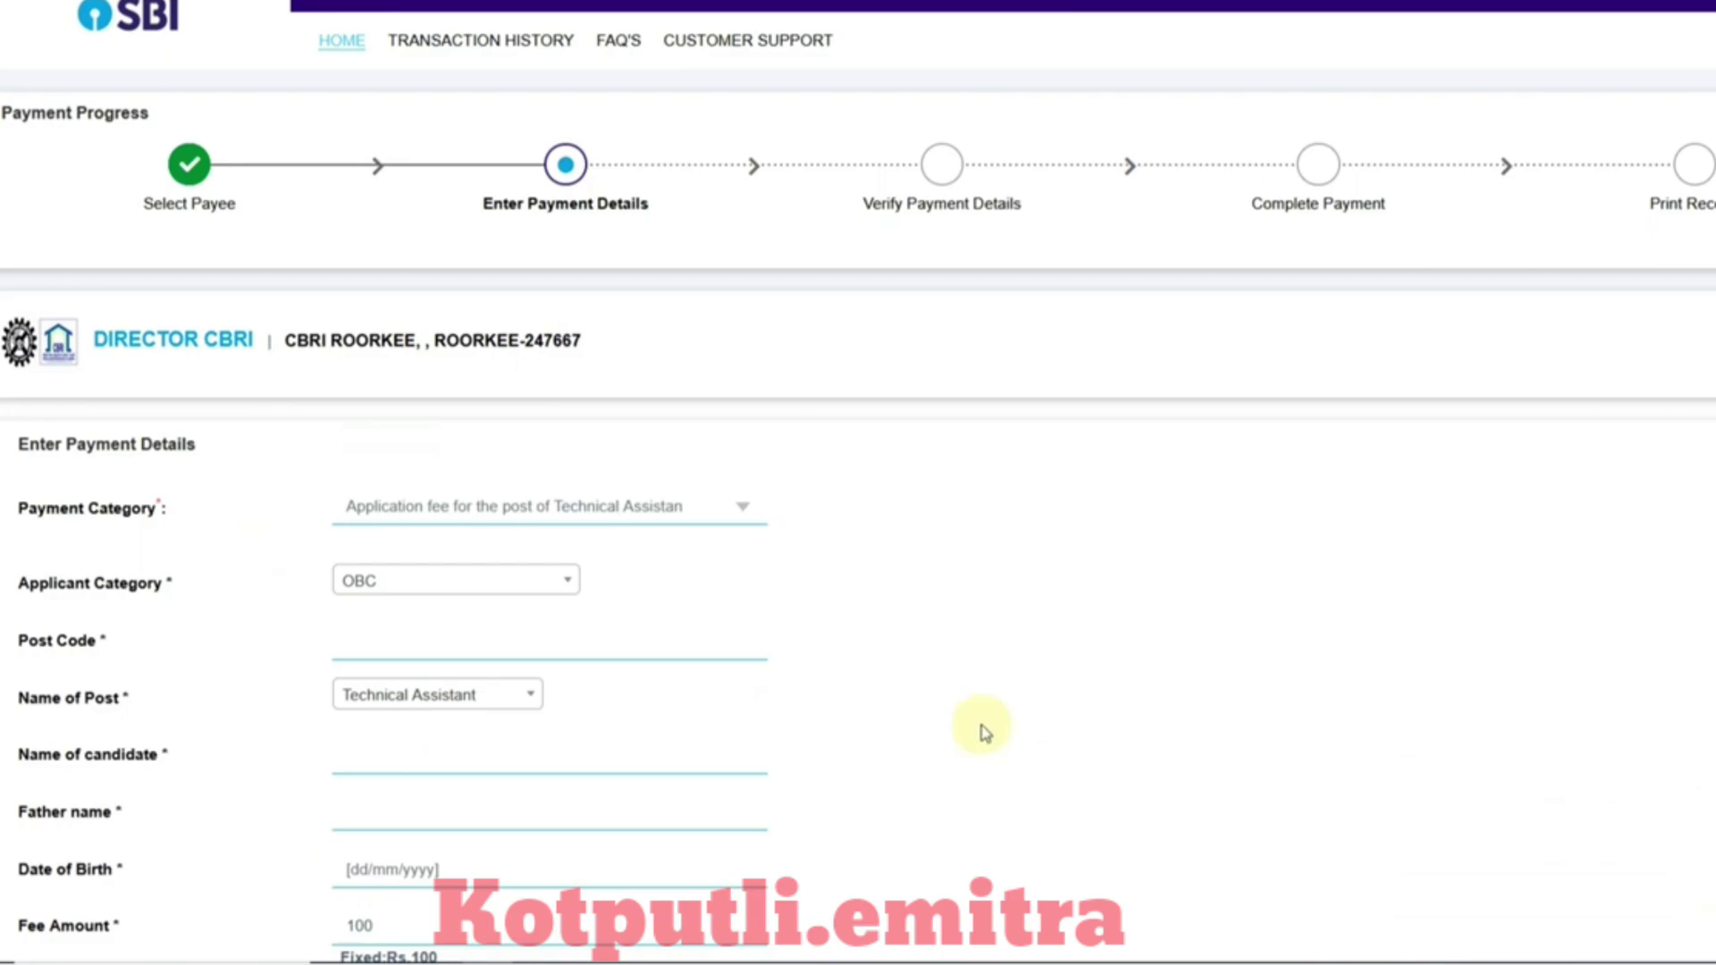
pyautogui.scroll(1, 988, 742)
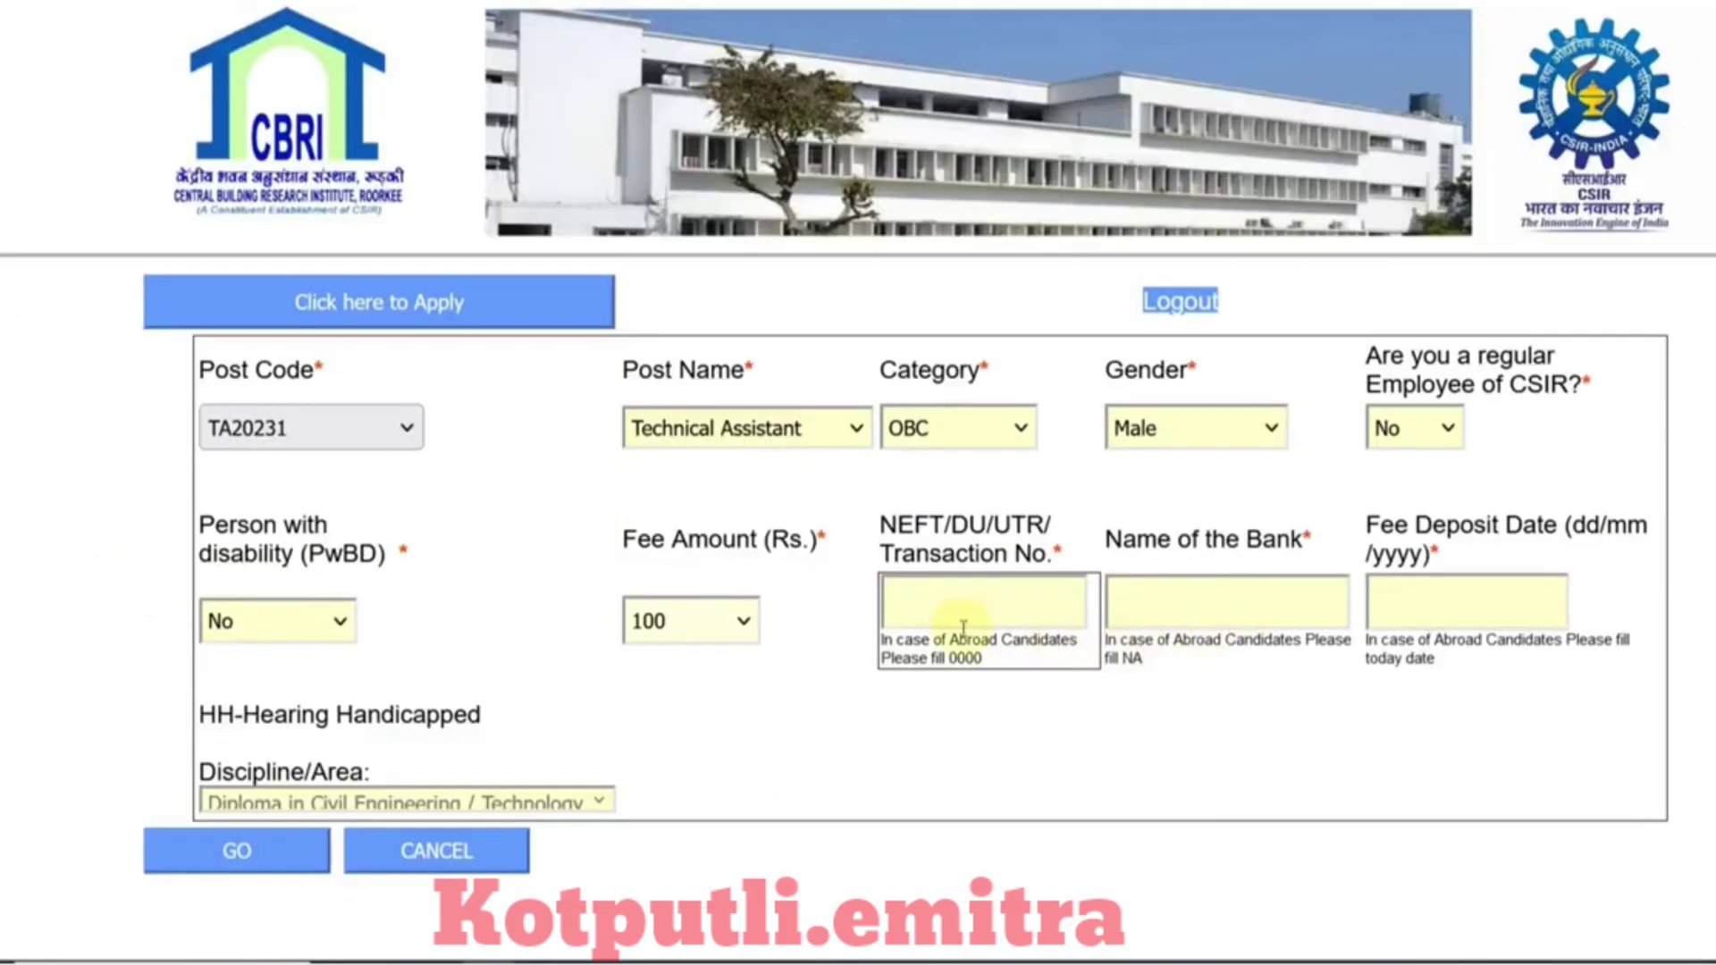
# Step: Click through the transaction number, bank name and fee deposit date fields on the application form
pyautogui.click(944, 604)
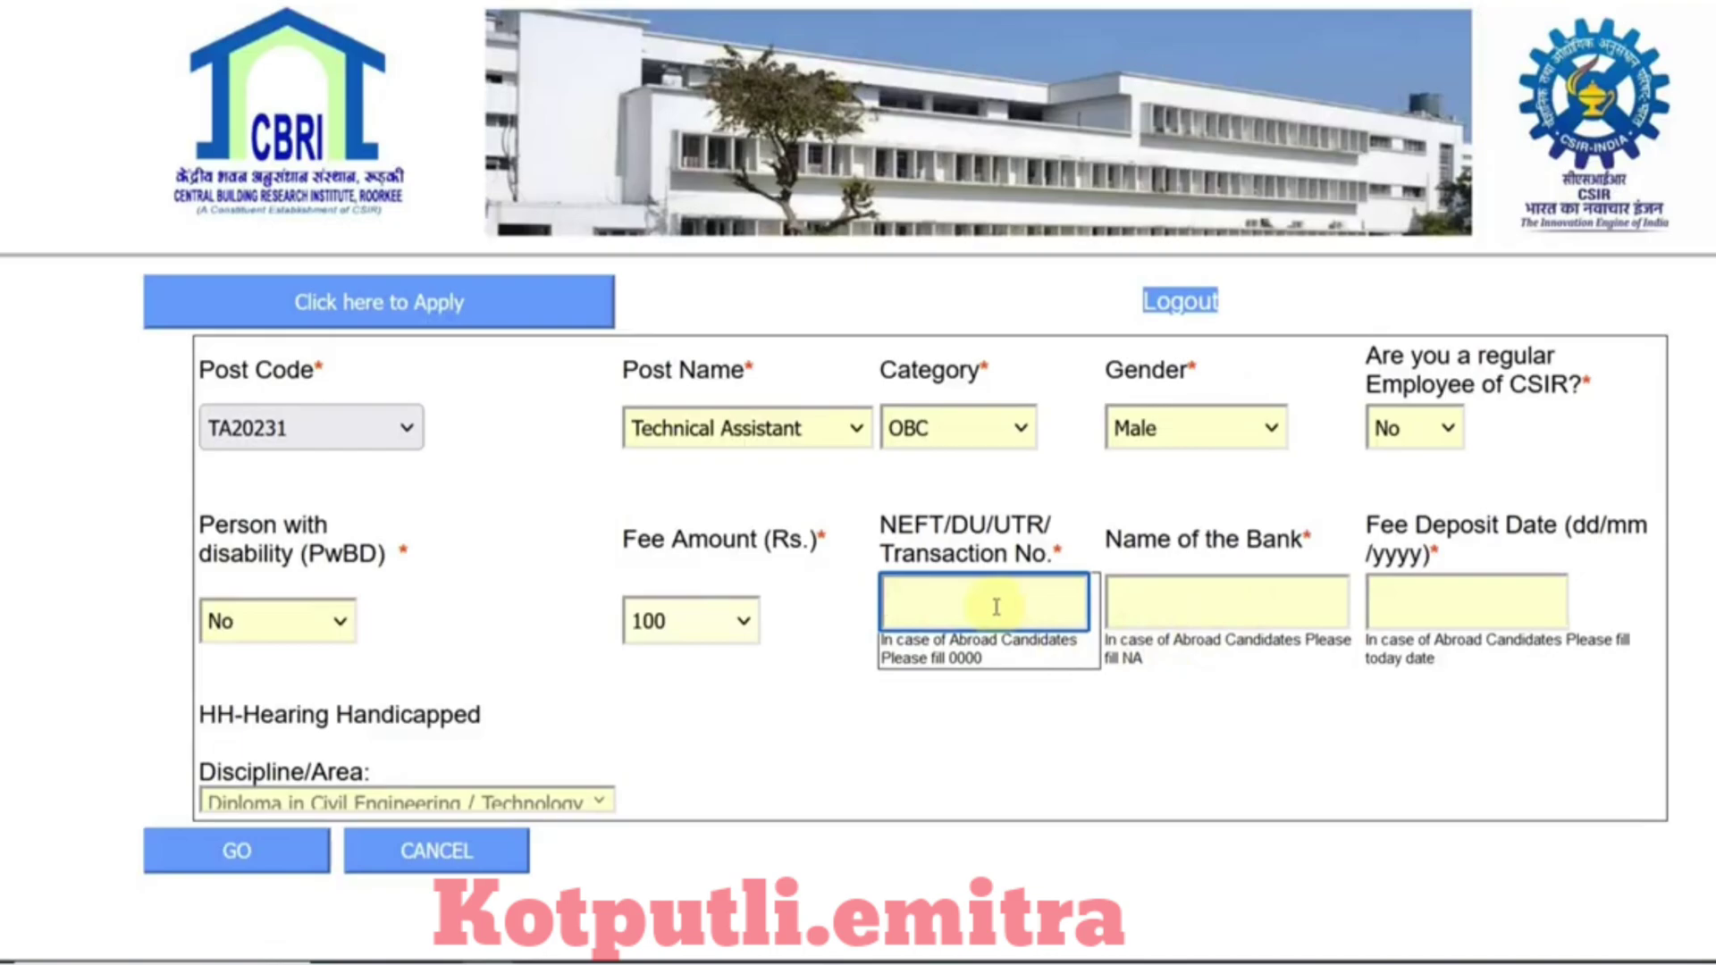
pyautogui.click(1153, 611)
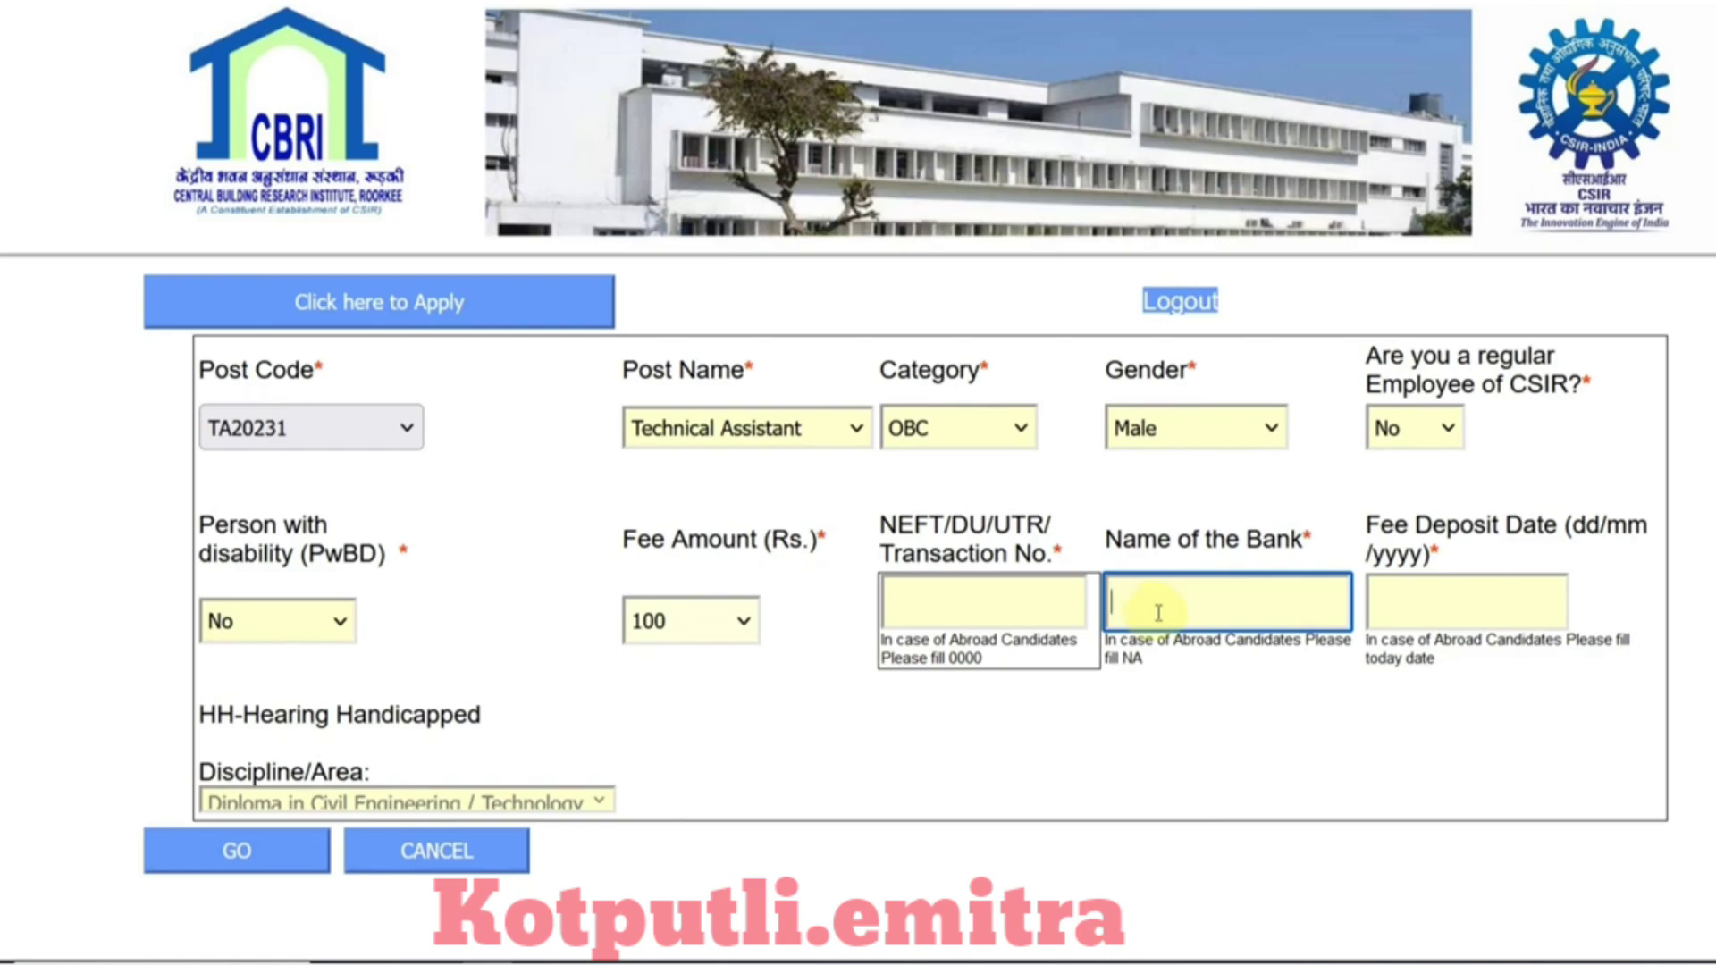
pyautogui.click(1434, 623)
pyautogui.click(1301, 729)
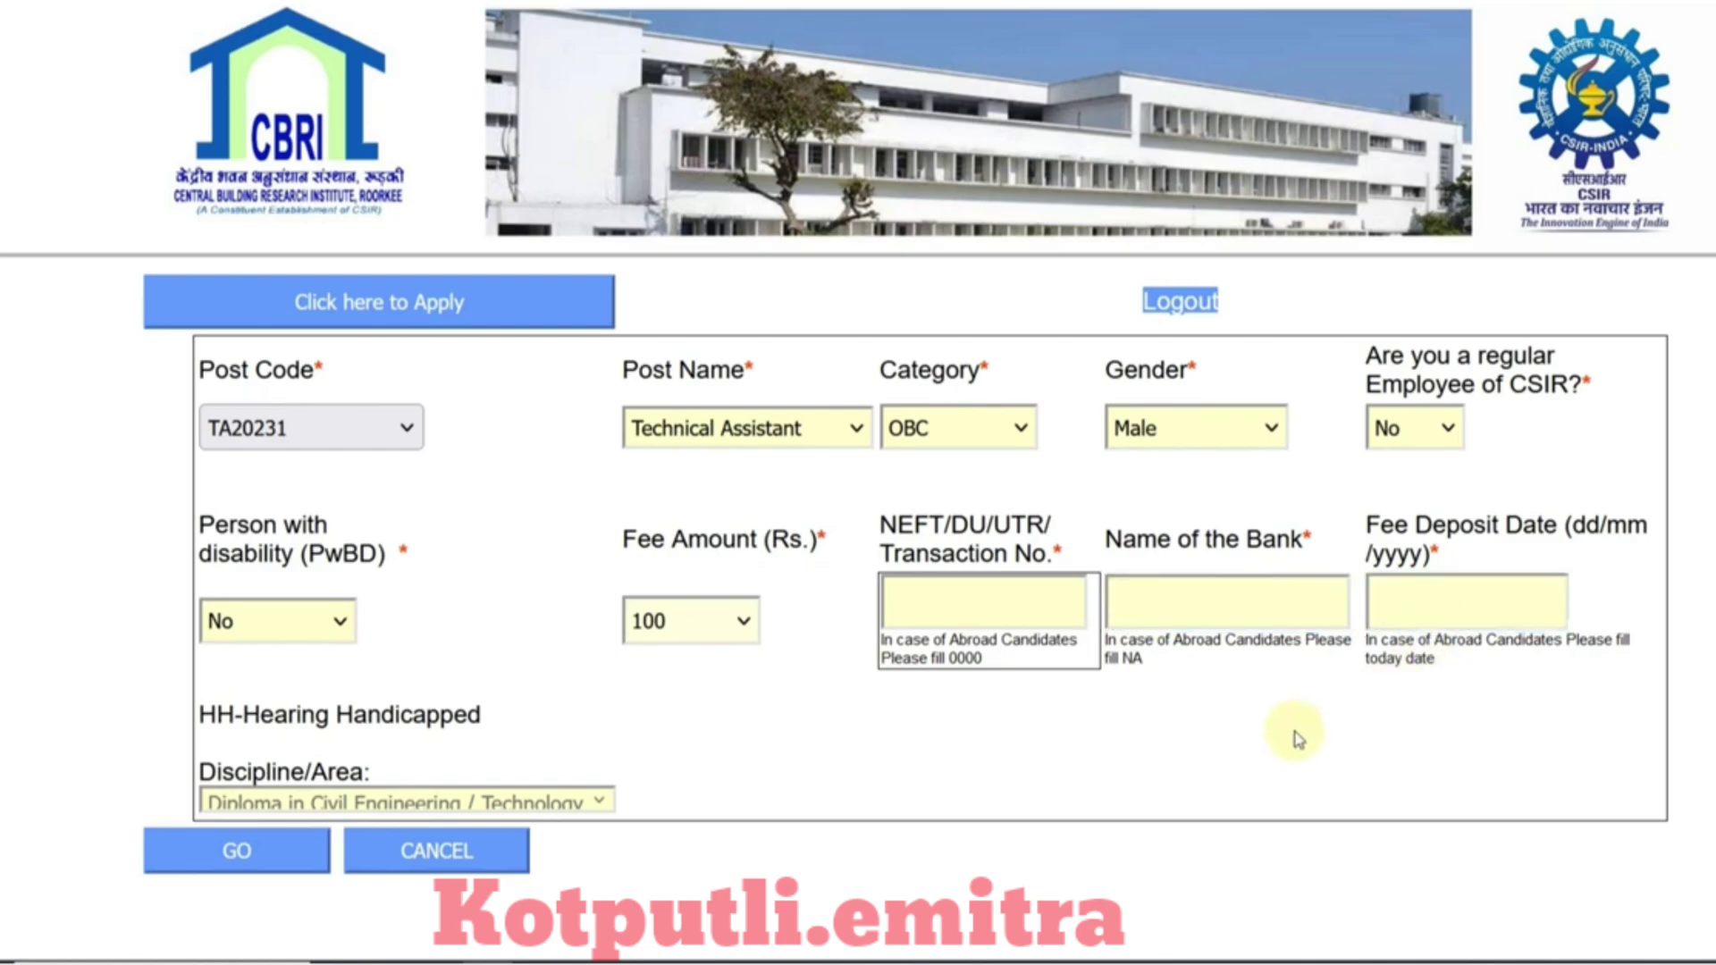
pyautogui.scroll(-2, 439, 728)
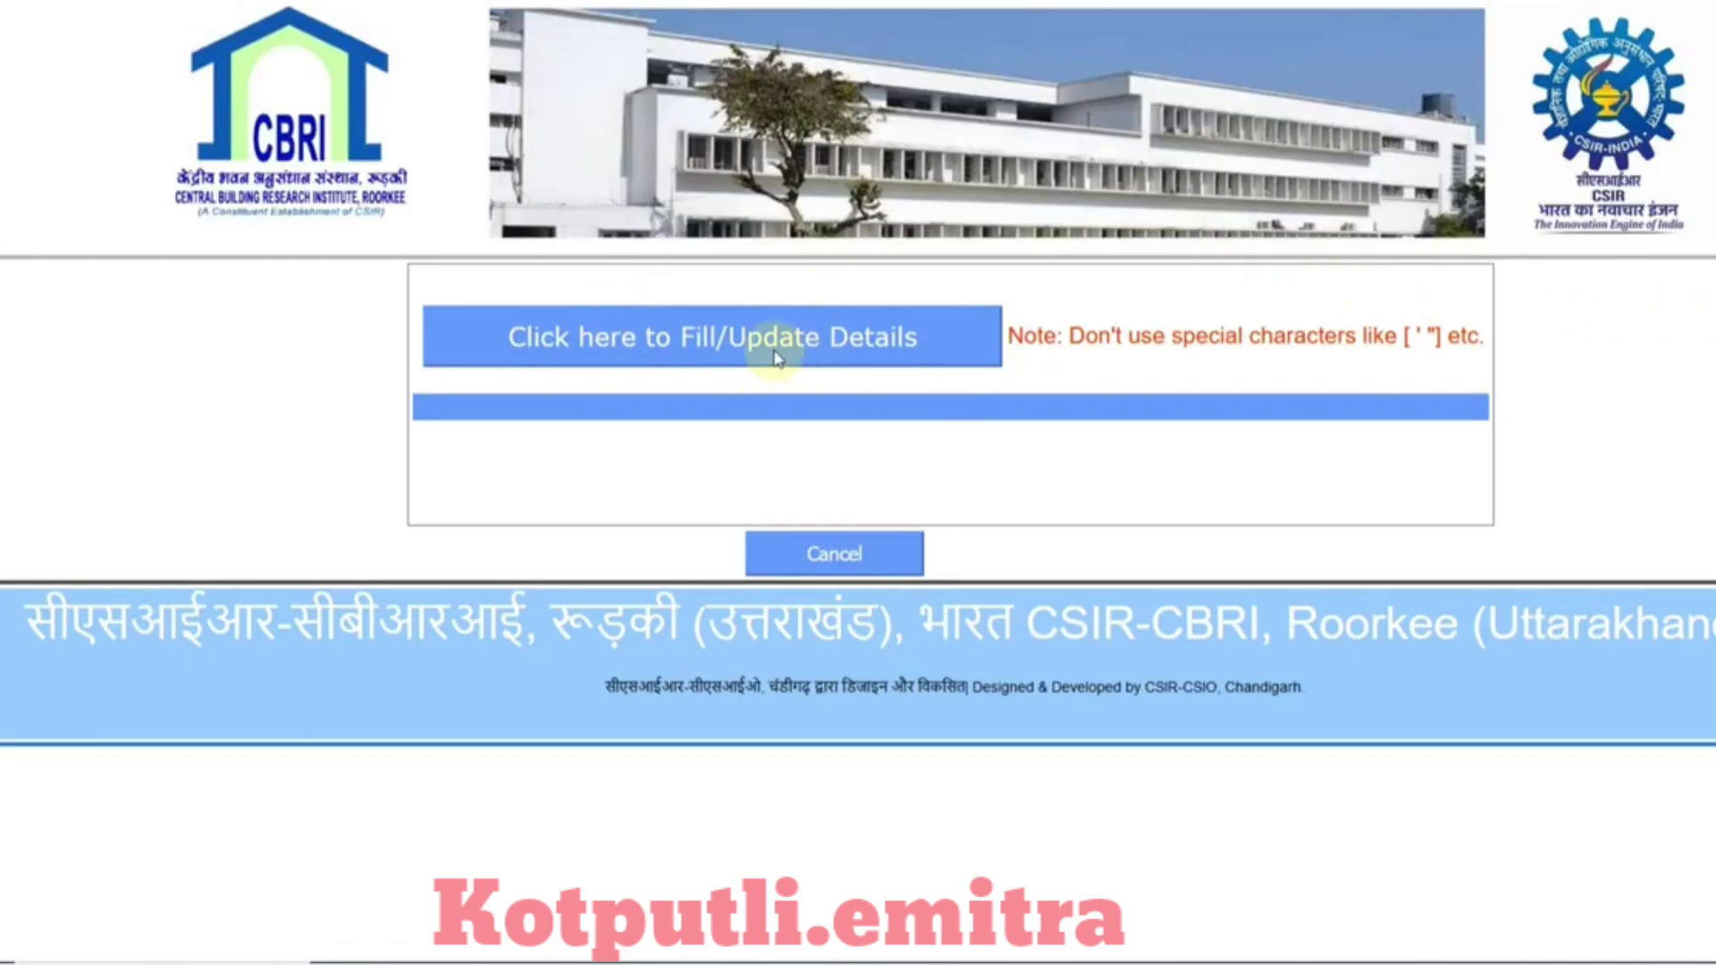
# Step: Enter the applicant's, father's and mother's names in Personal Details
pyautogui.click(774, 358)
pyautogui.scroll(1, 977, 429)
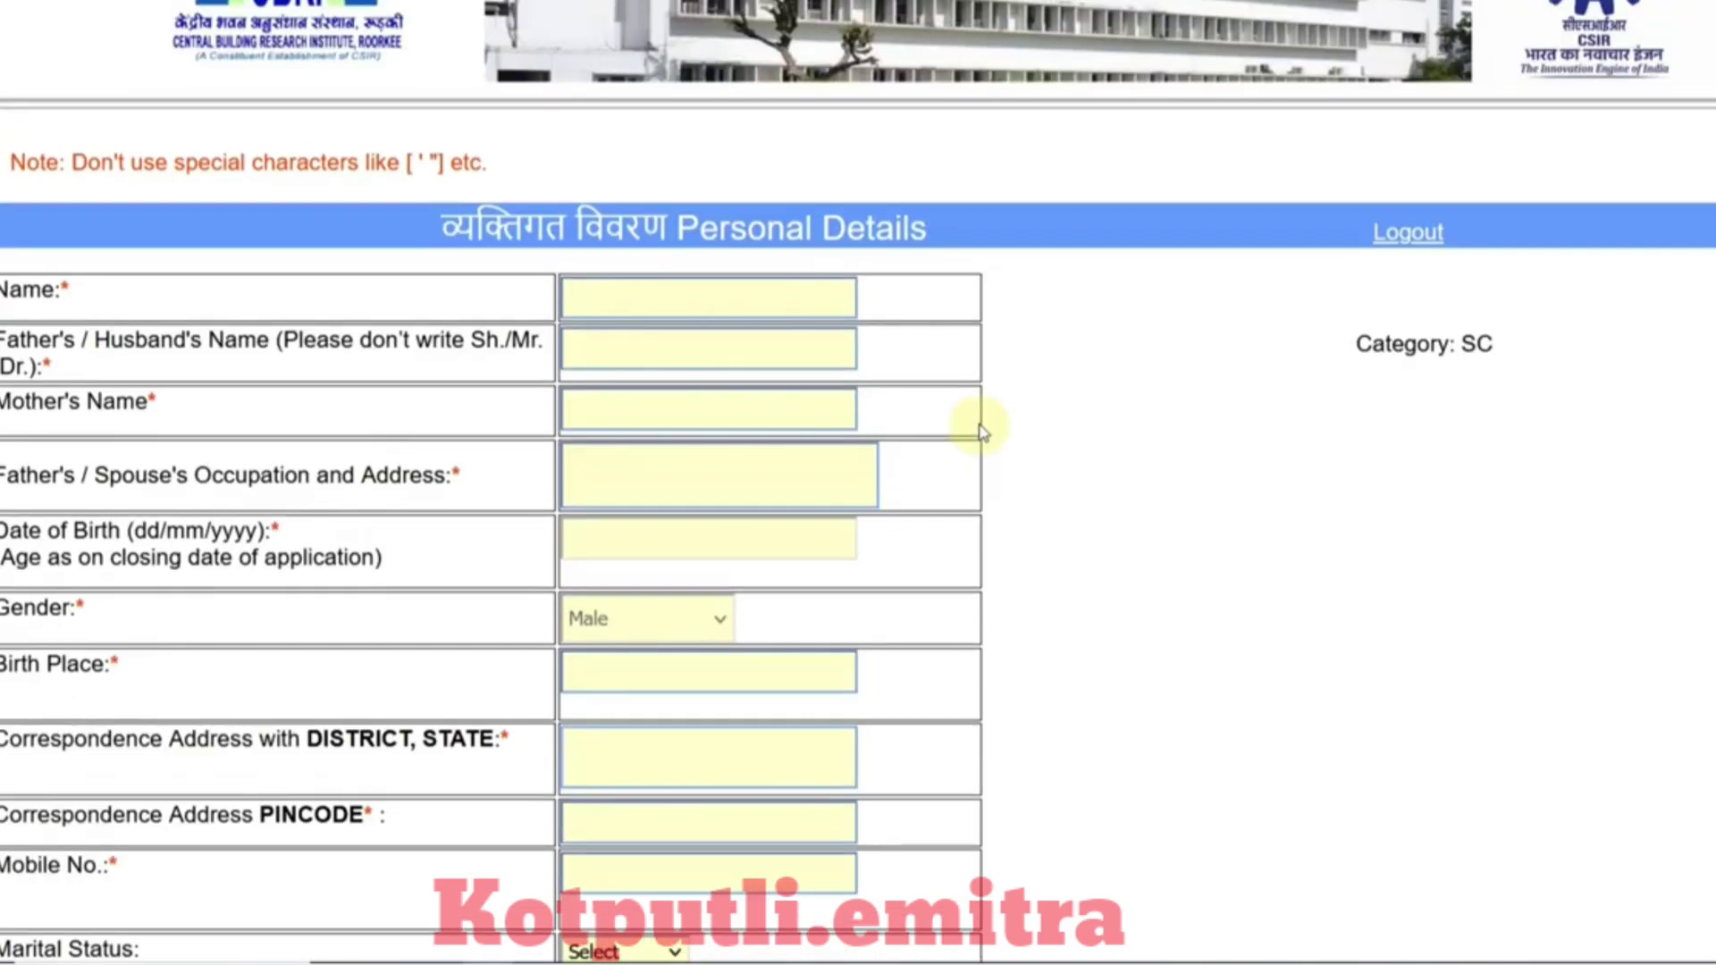
pyautogui.click(718, 313)
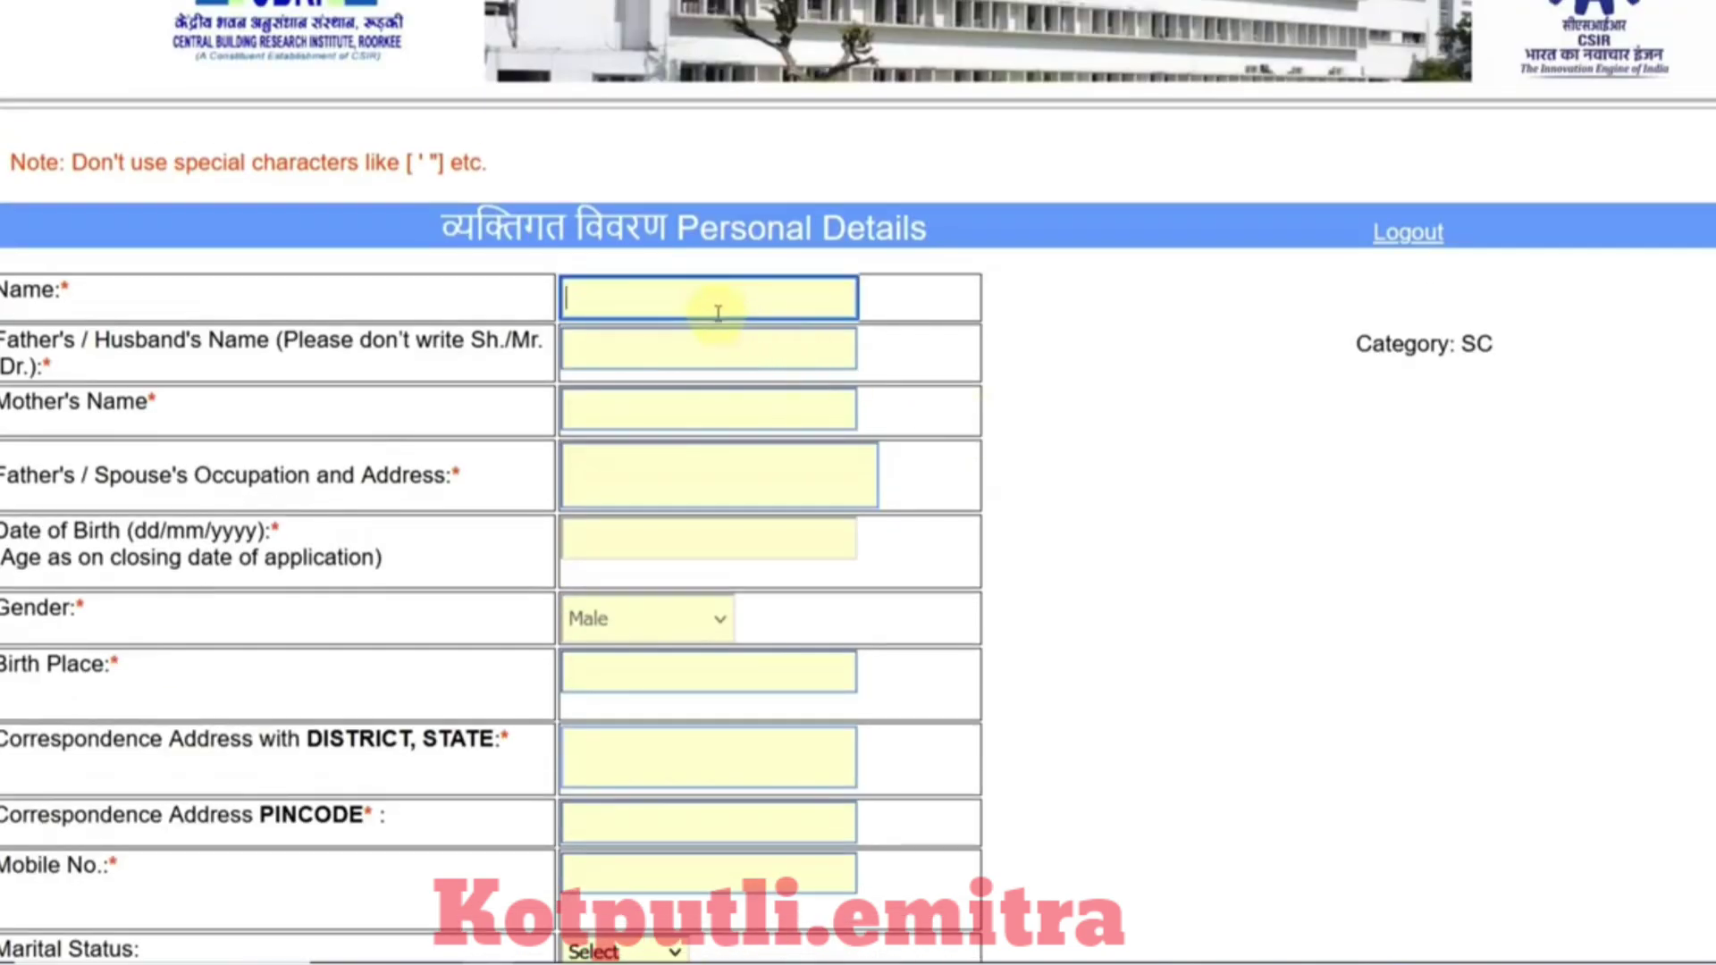
pyautogui.press('Tab')
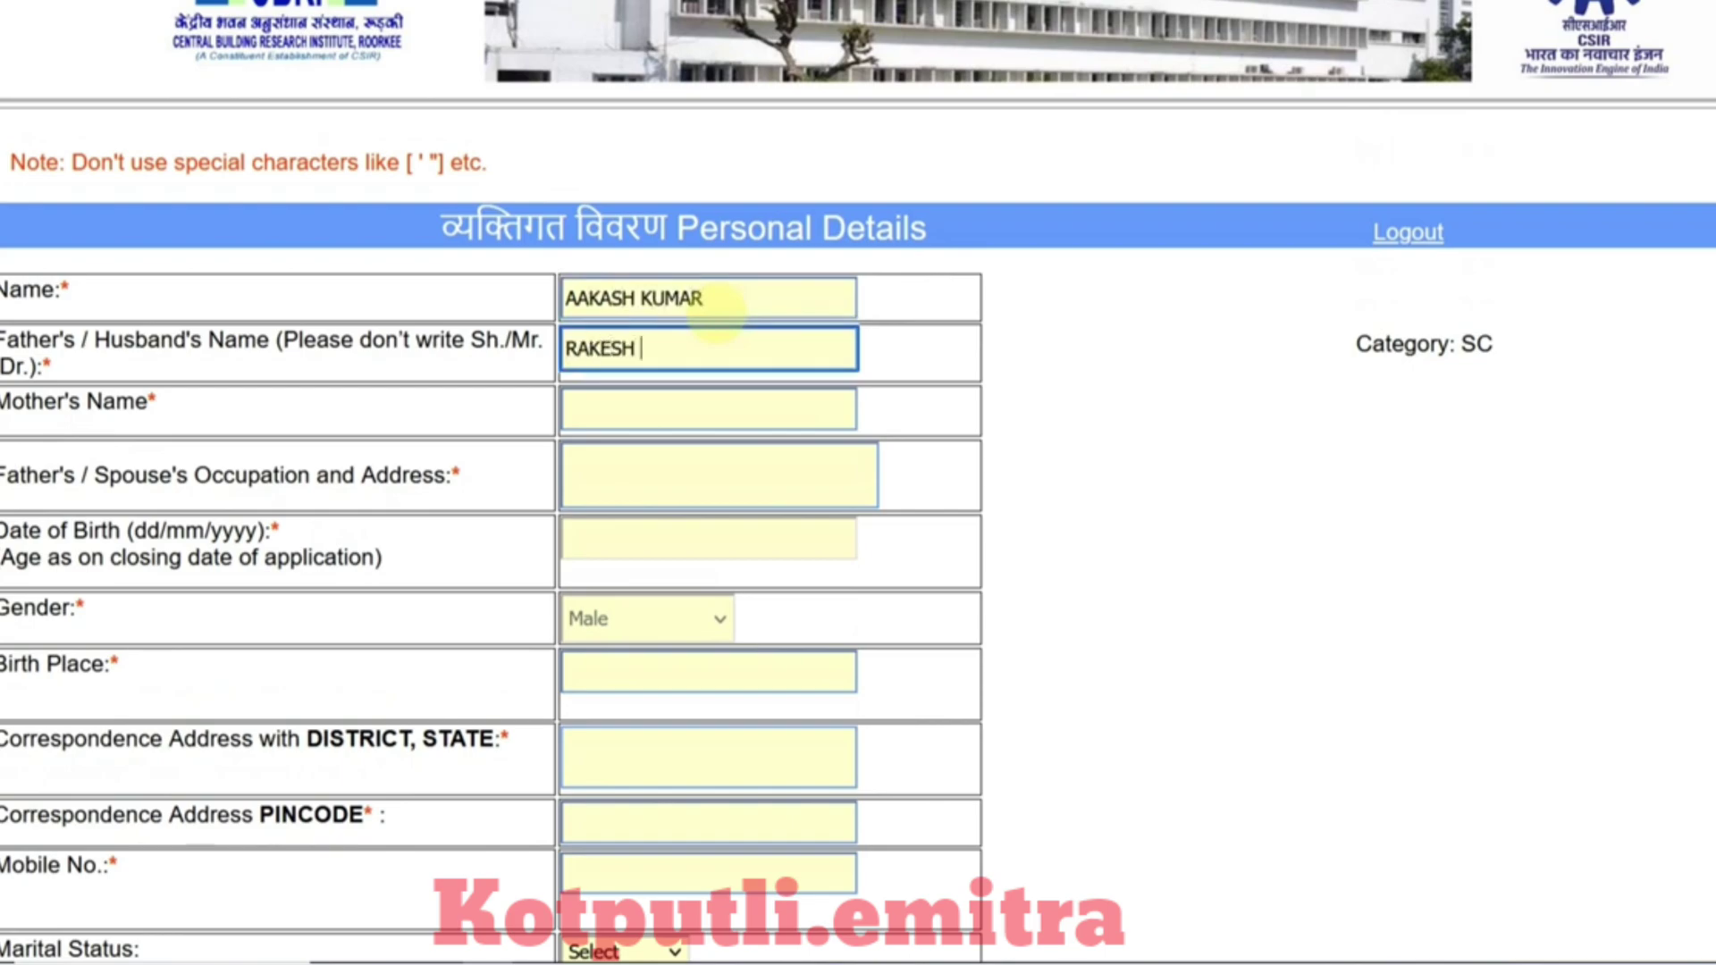
pyautogui.press('Tab')
pyautogui.write('R')
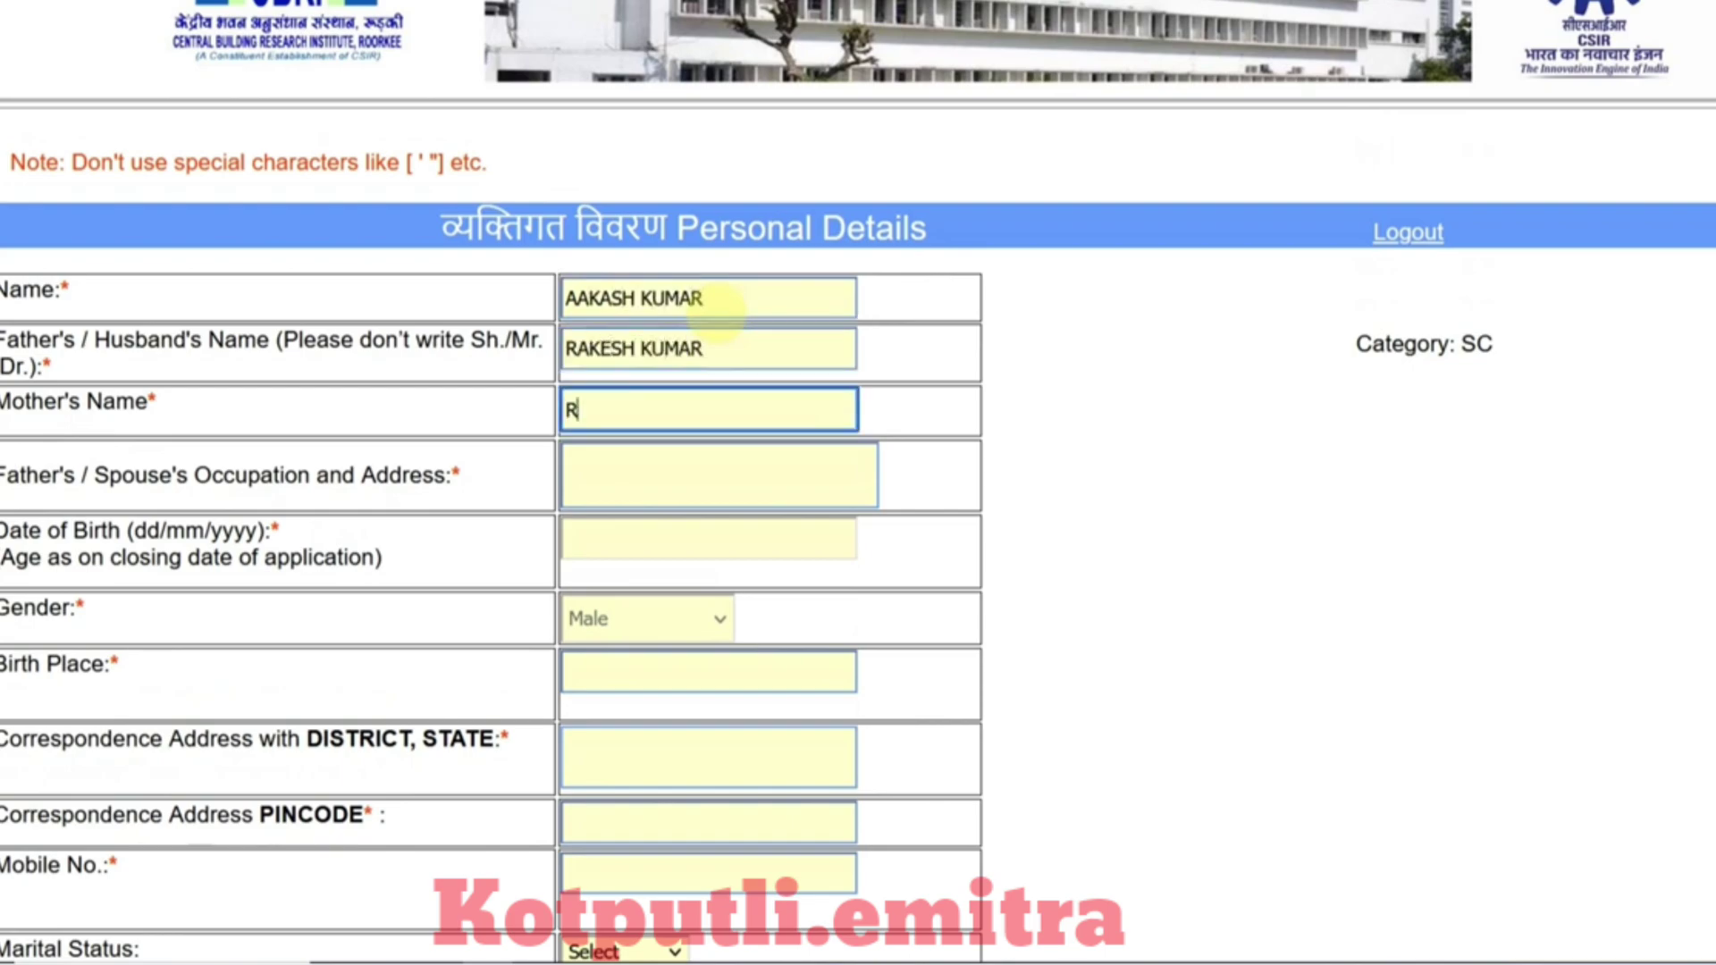
pyautogui.write('EENA')
pyautogui.click(585, 462)
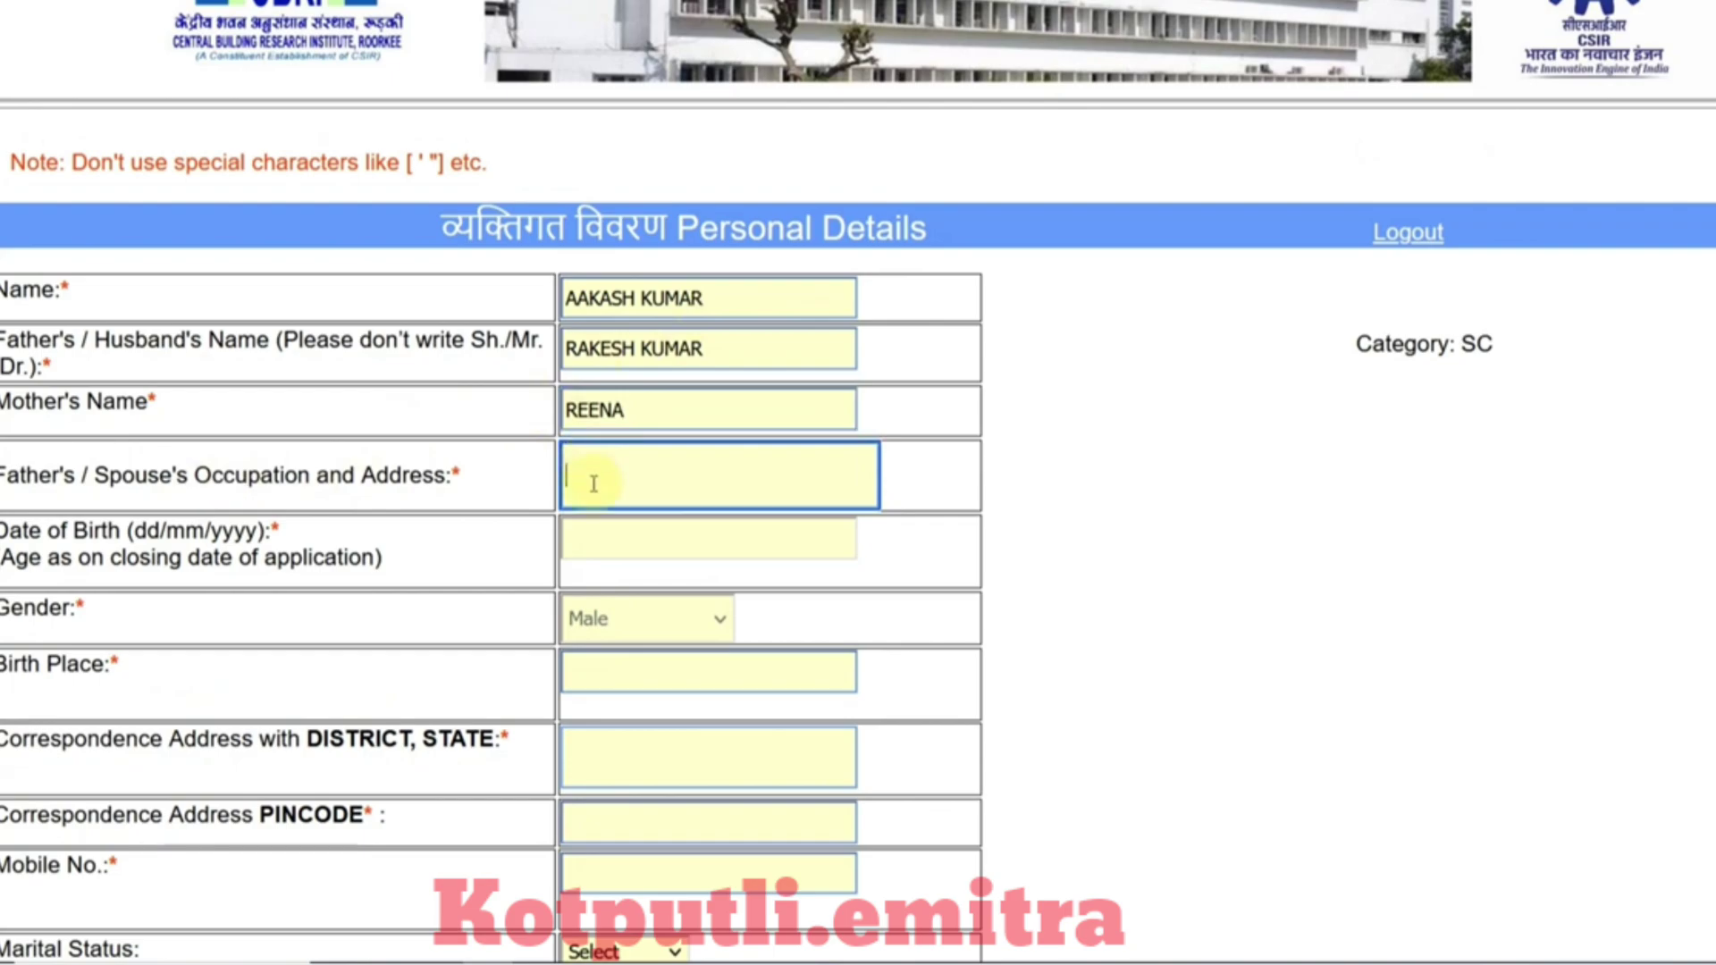
pyautogui.click(597, 543)
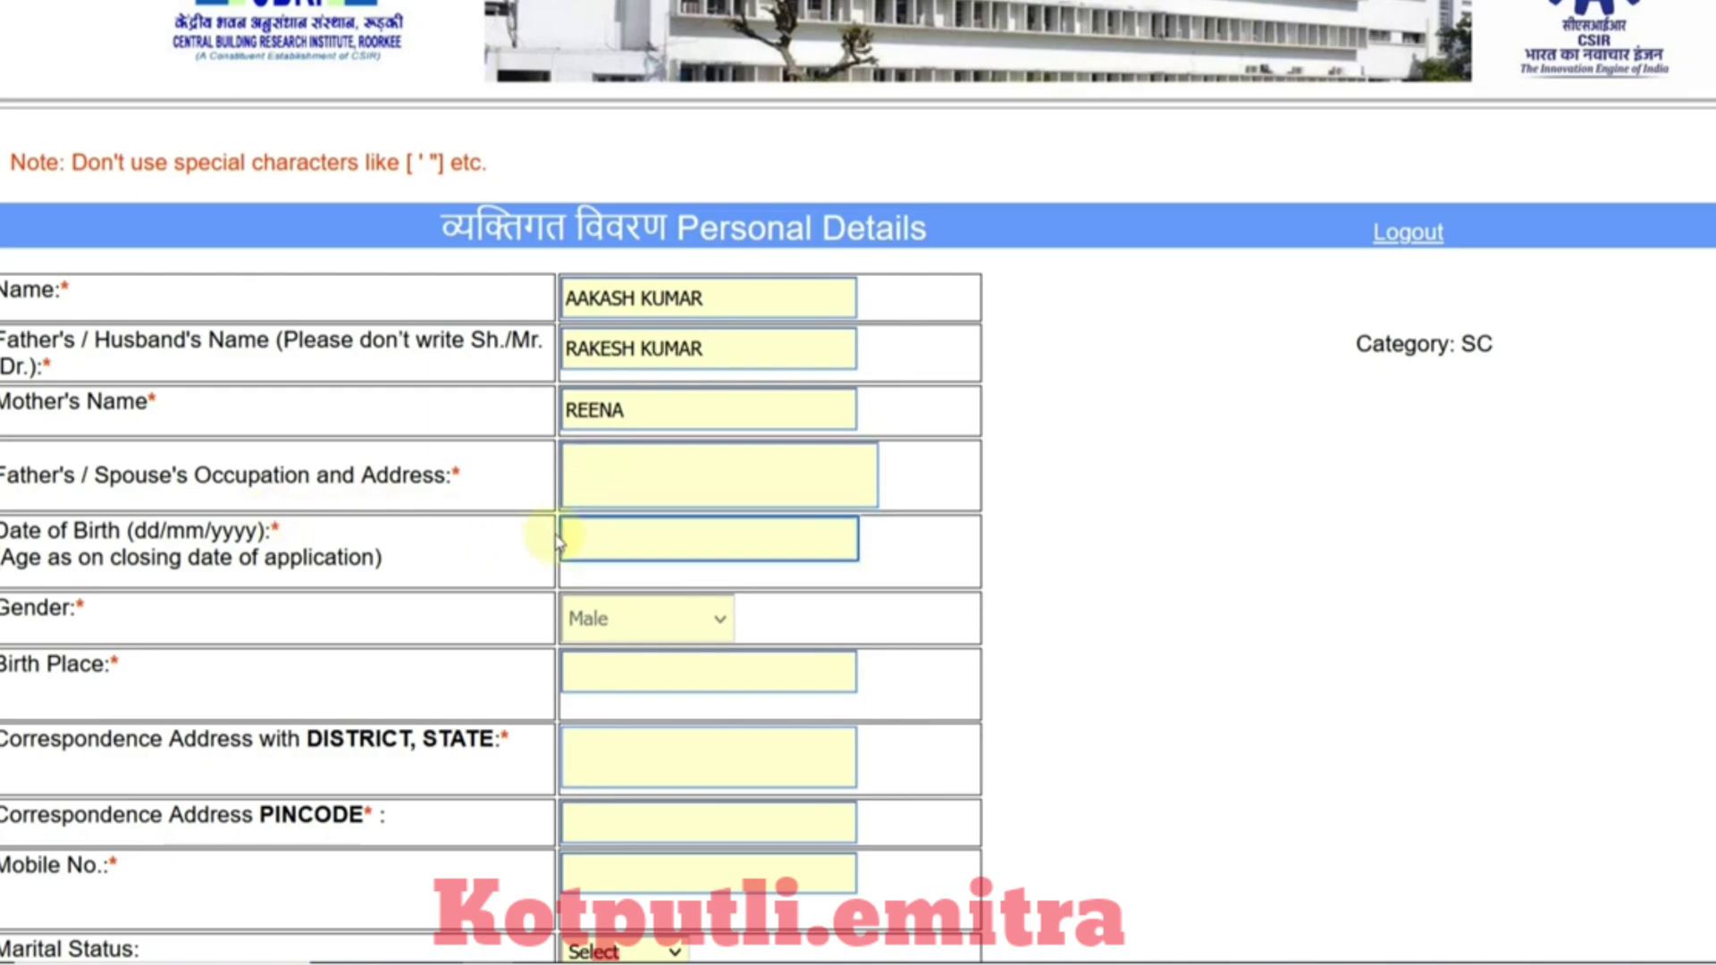
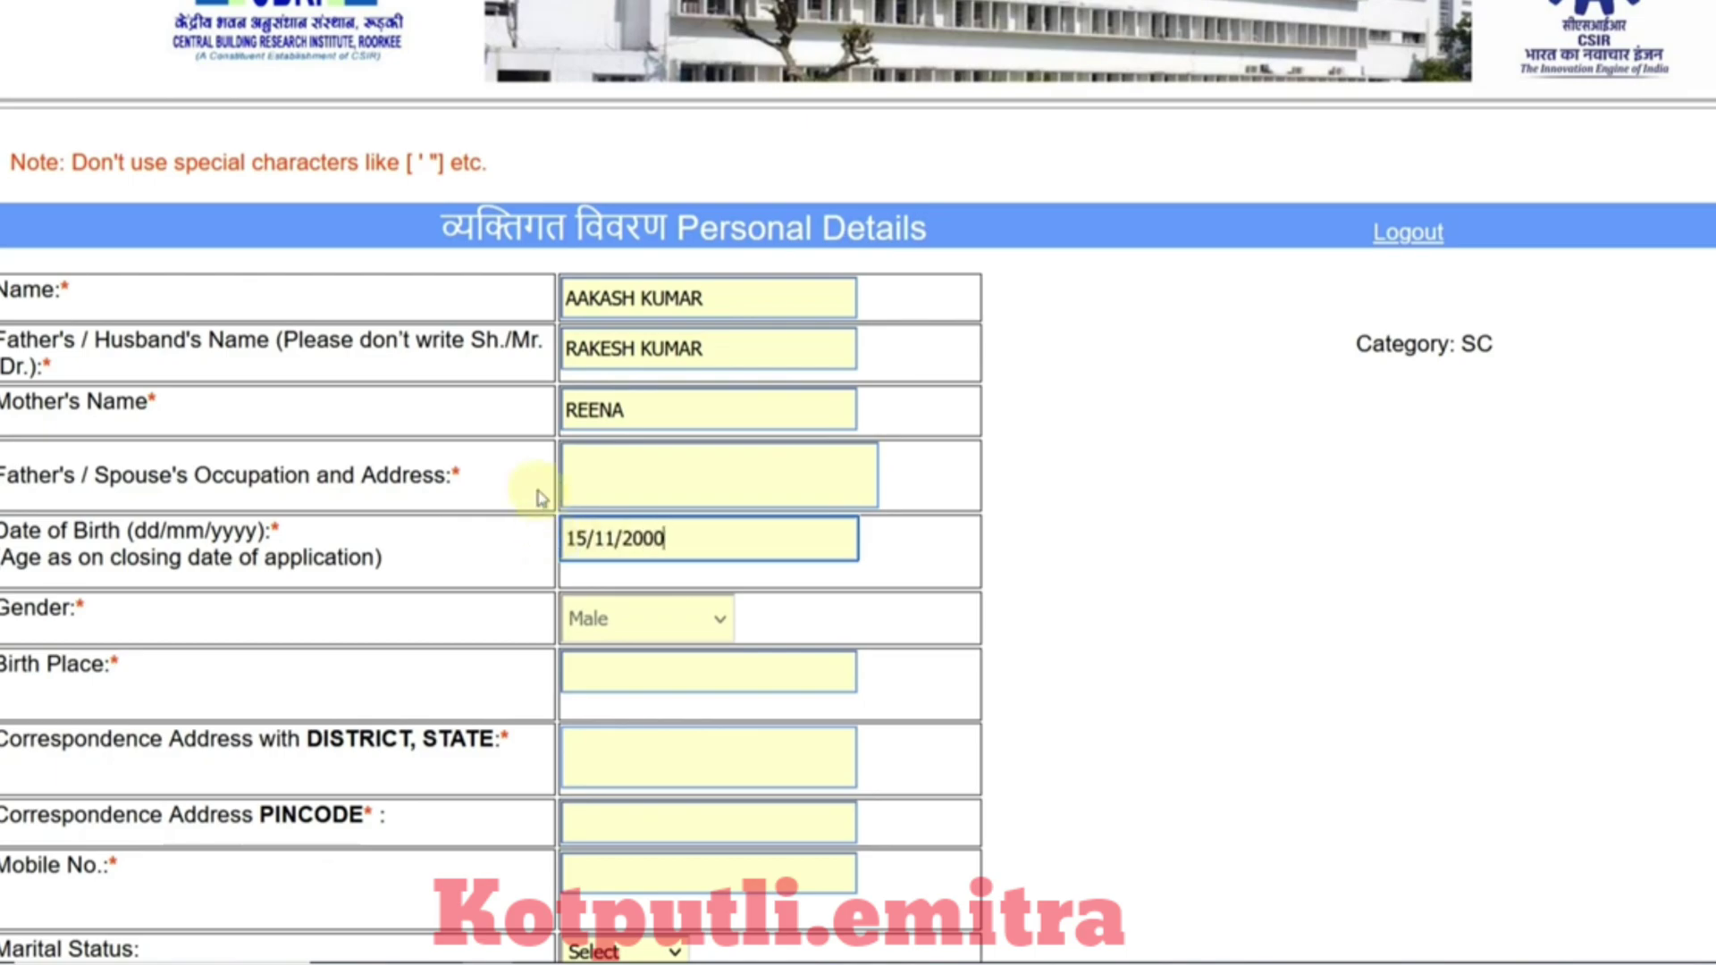
pyautogui.click(577, 470)
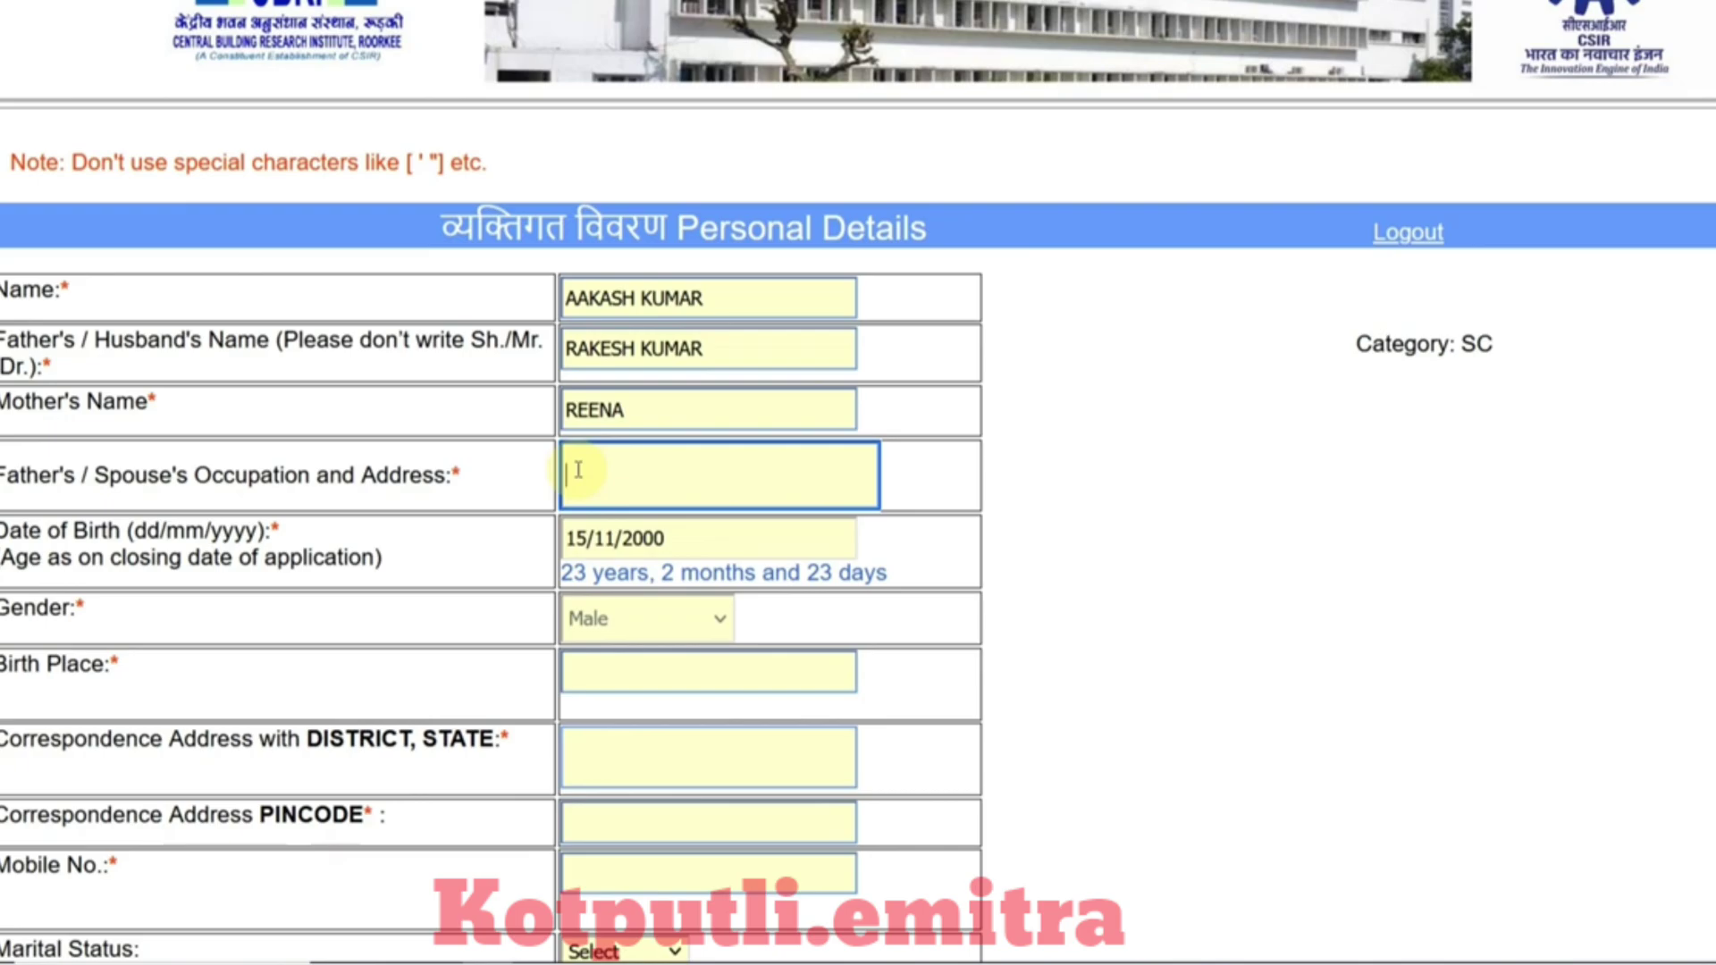
# Step: Enter the birth place, correspondence address and PIN code, dismissing the six-character limit alert
pyautogui.scroll(-2, 578, 469)
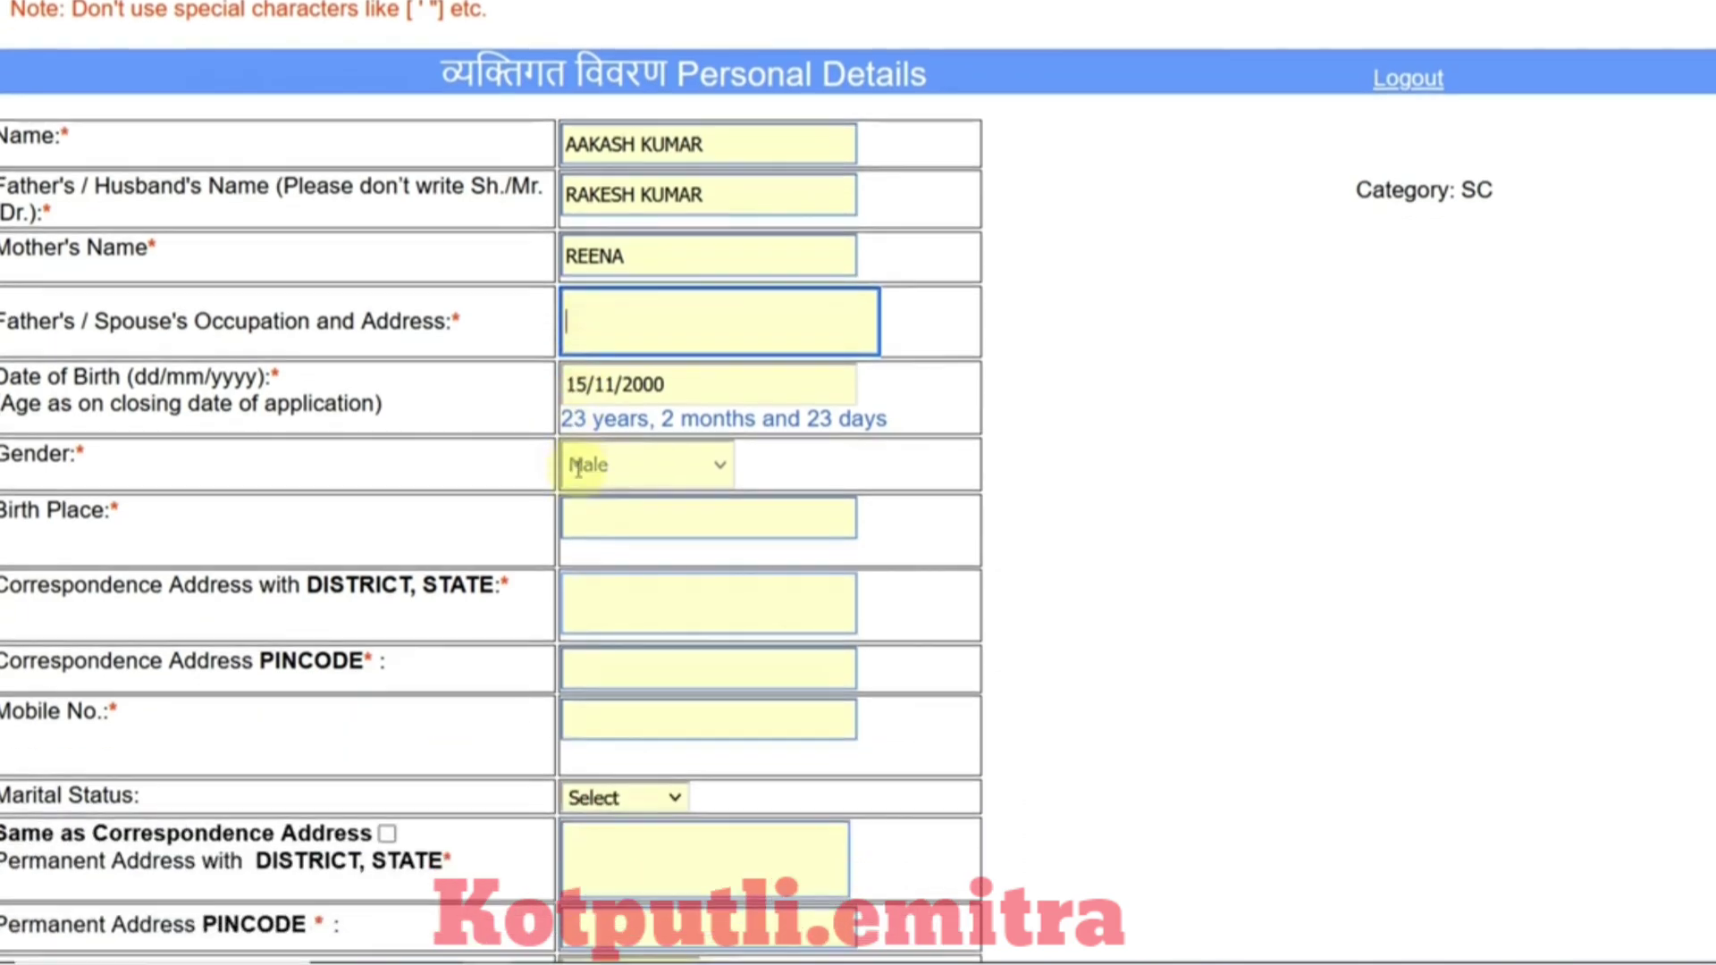
pyautogui.scroll(-2, 626, 447)
pyautogui.click(589, 373)
pyautogui.write('ALWAR')
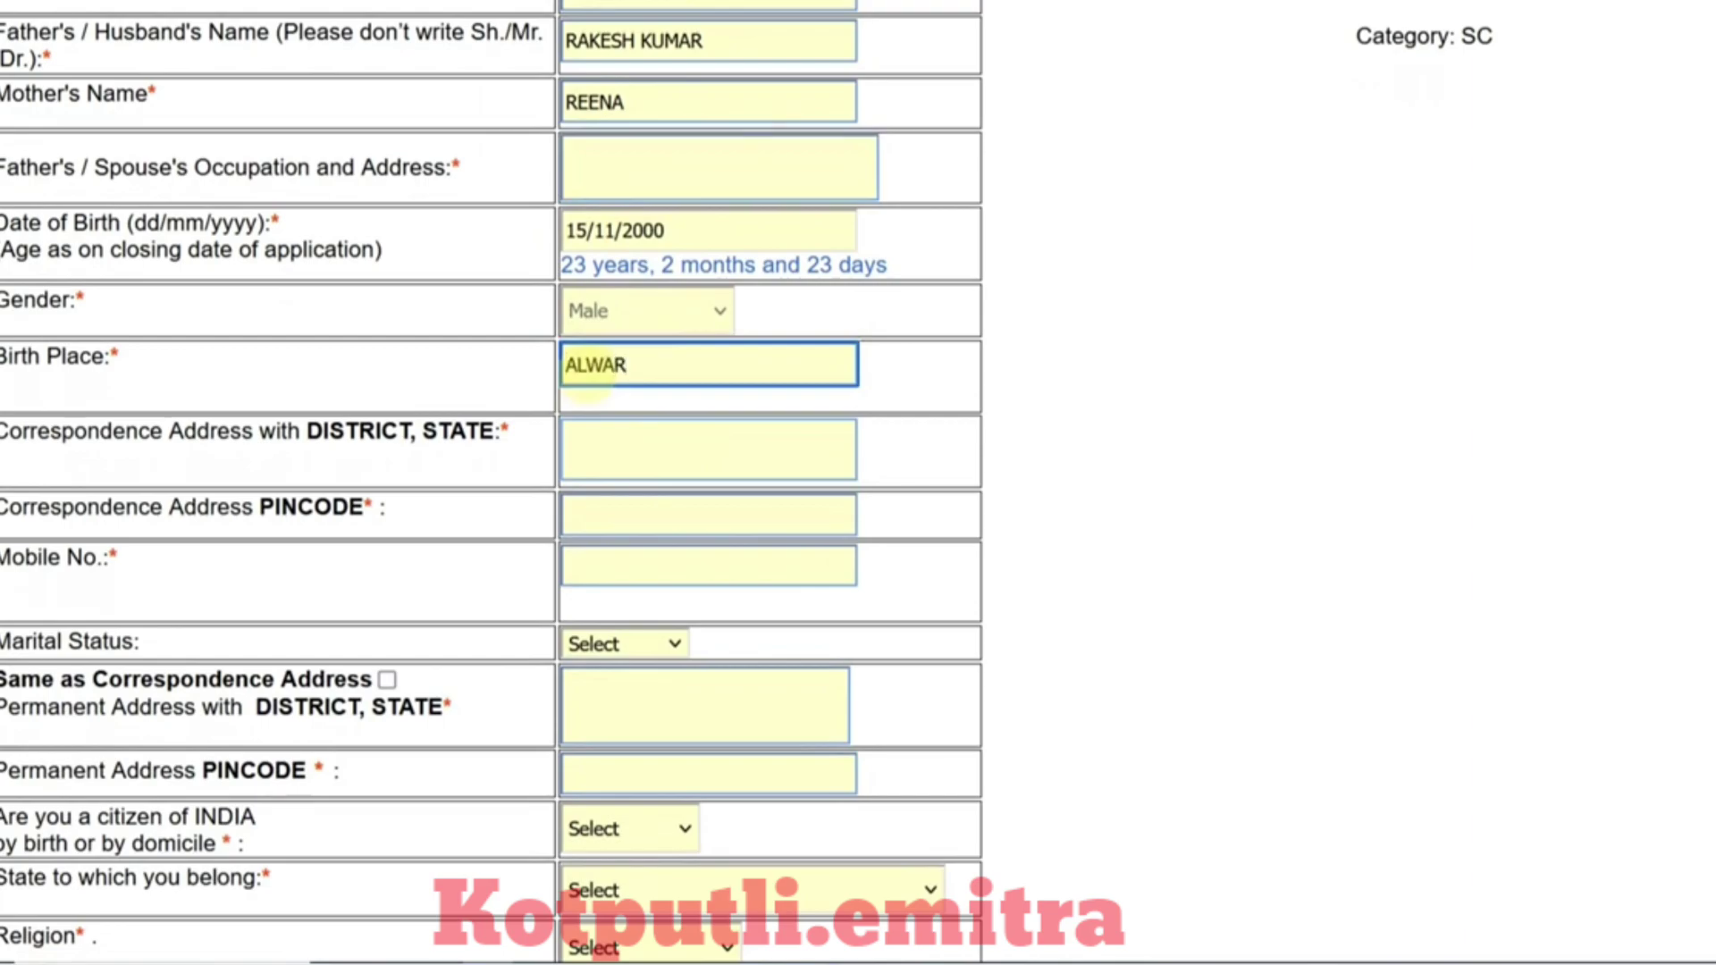
pyautogui.click(605, 444)
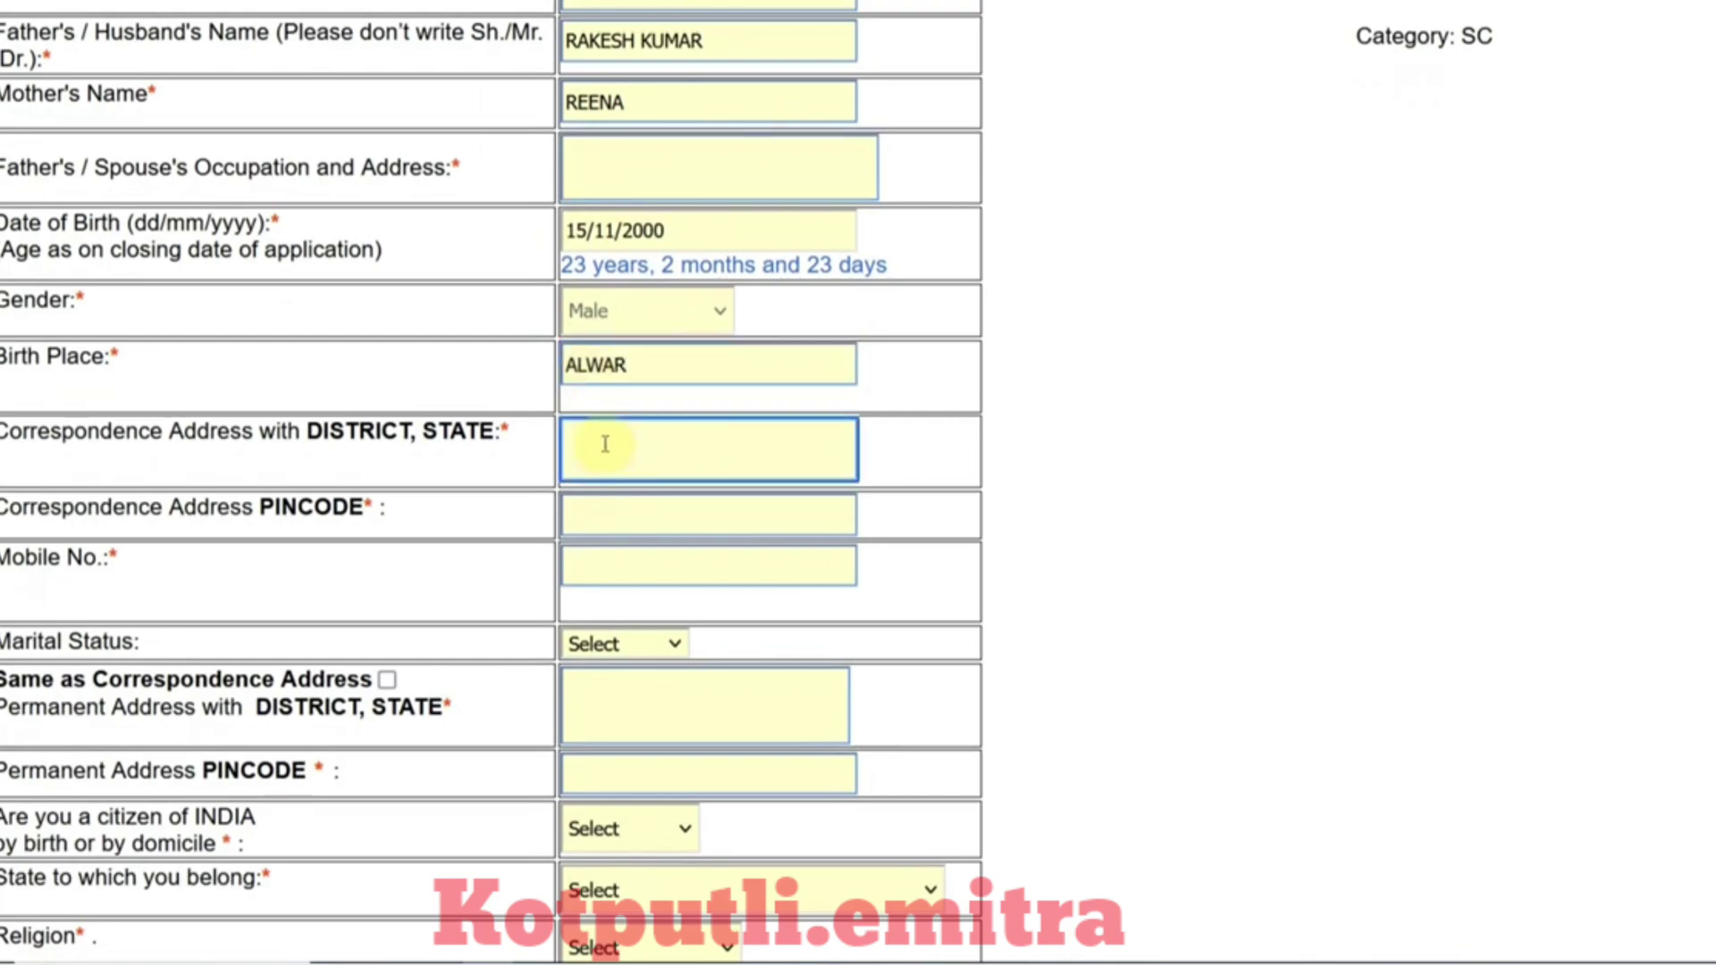
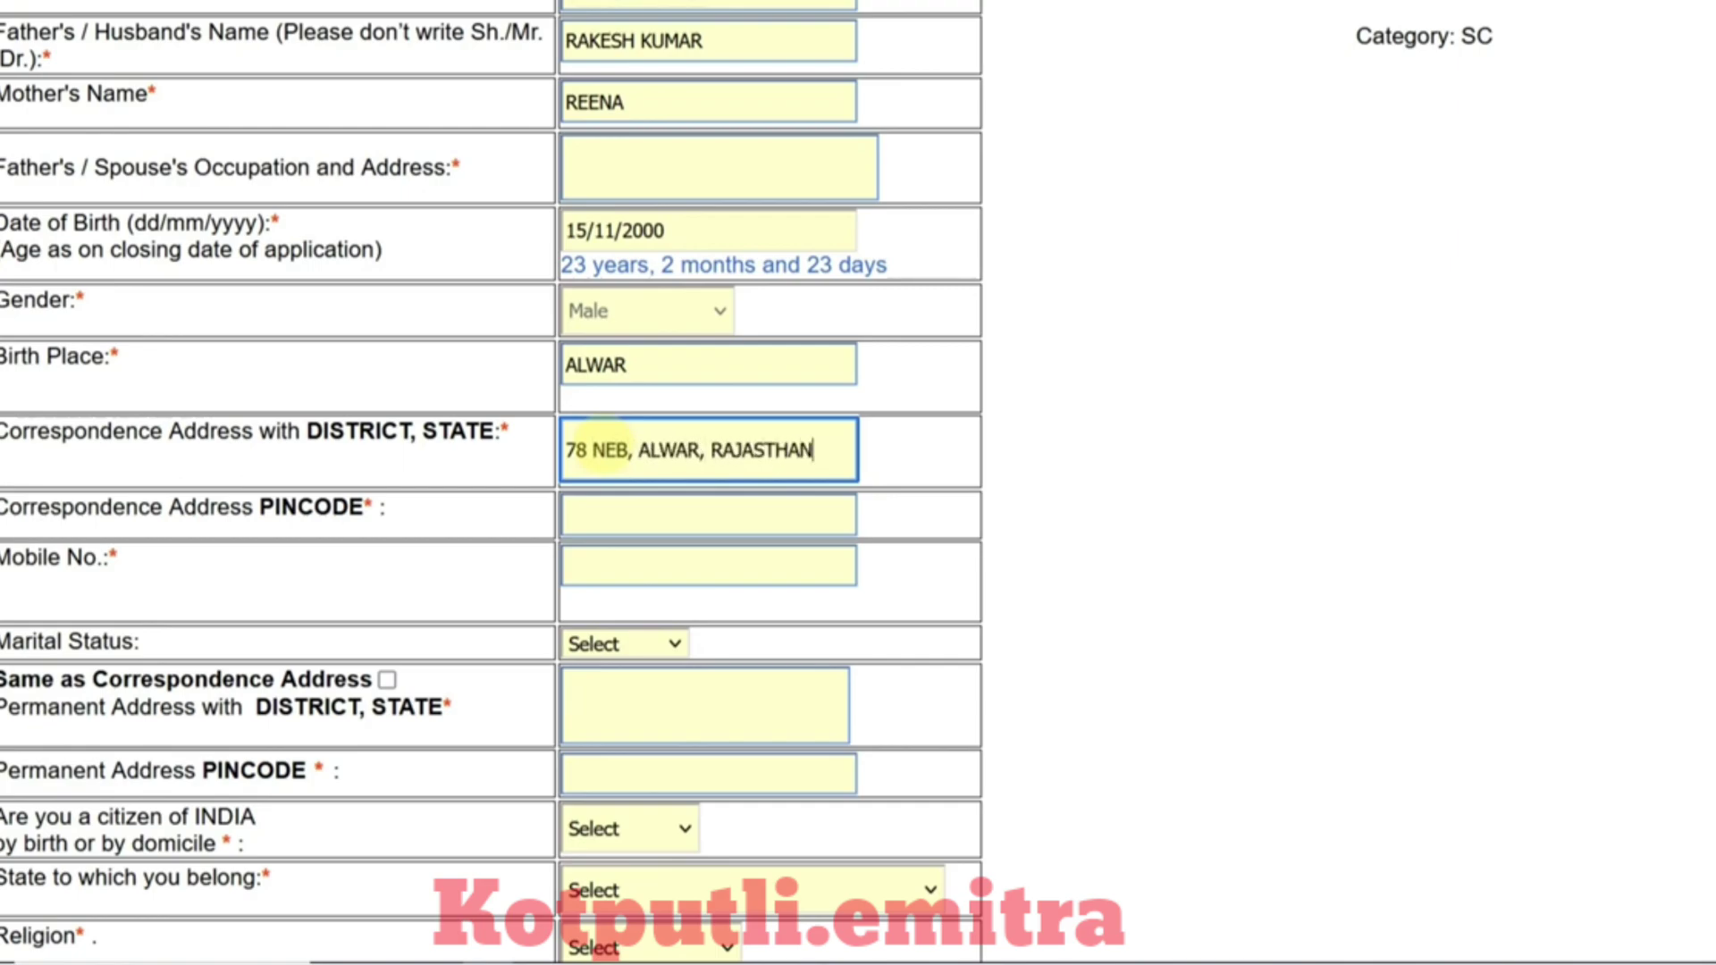
pyautogui.click(619, 530)
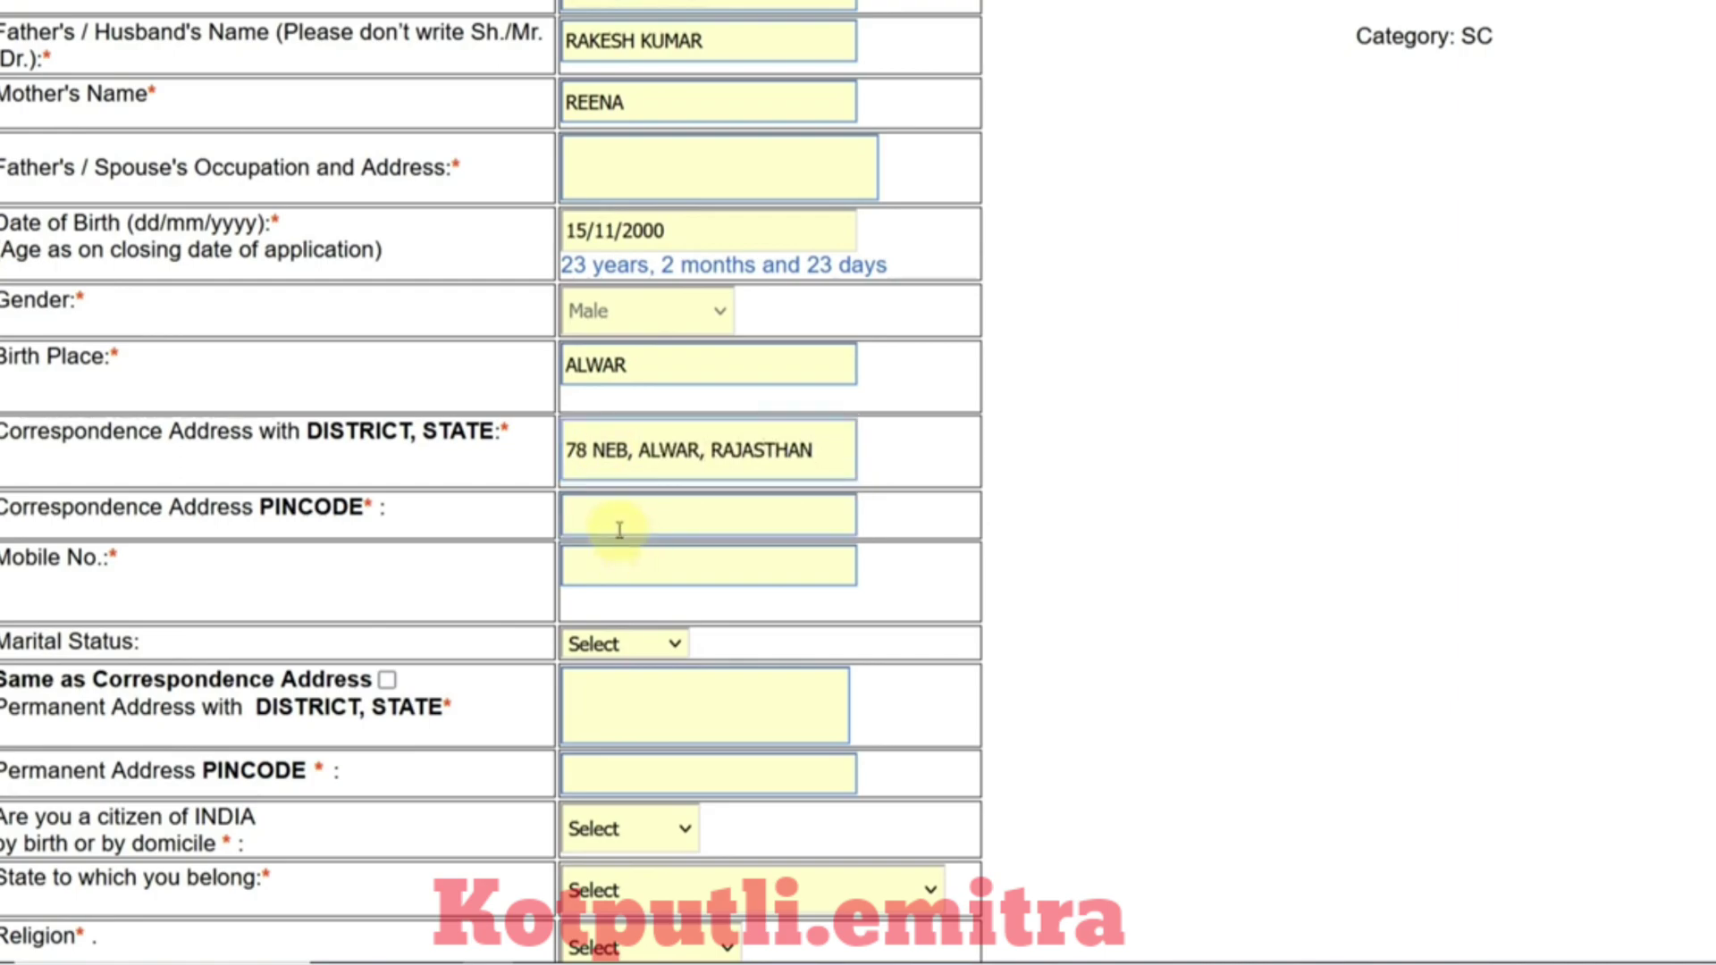
pyautogui.click(619, 530)
pyautogui.write('301001')
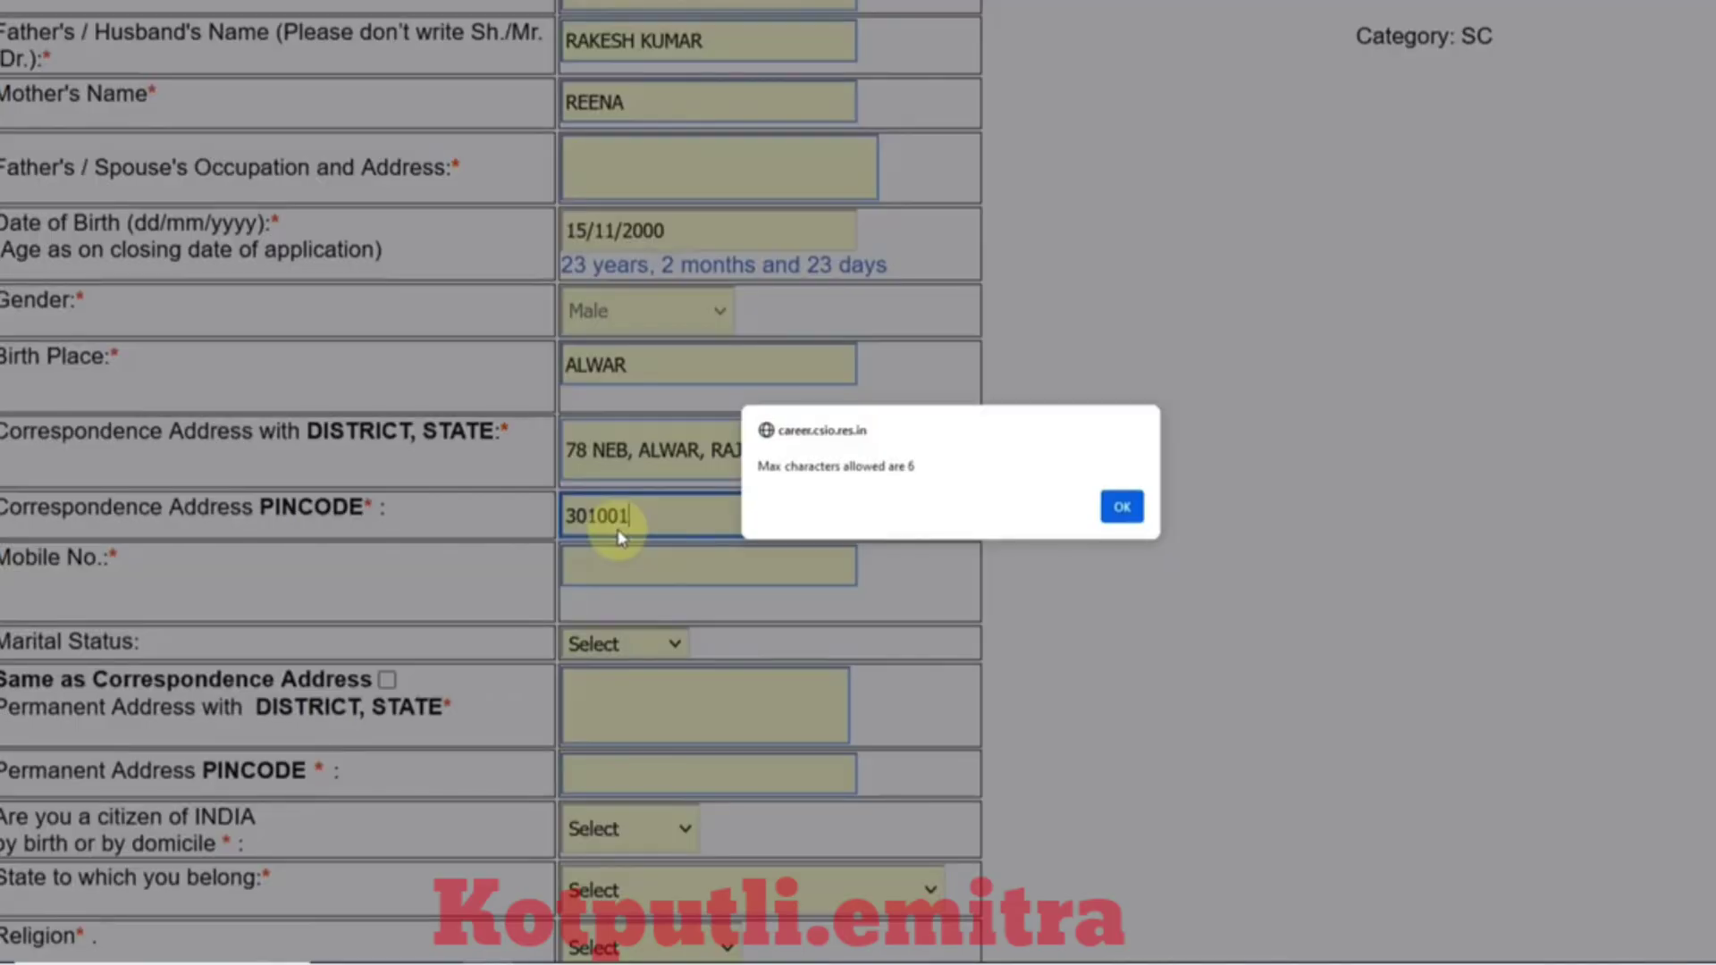
pyautogui.click(1123, 507)
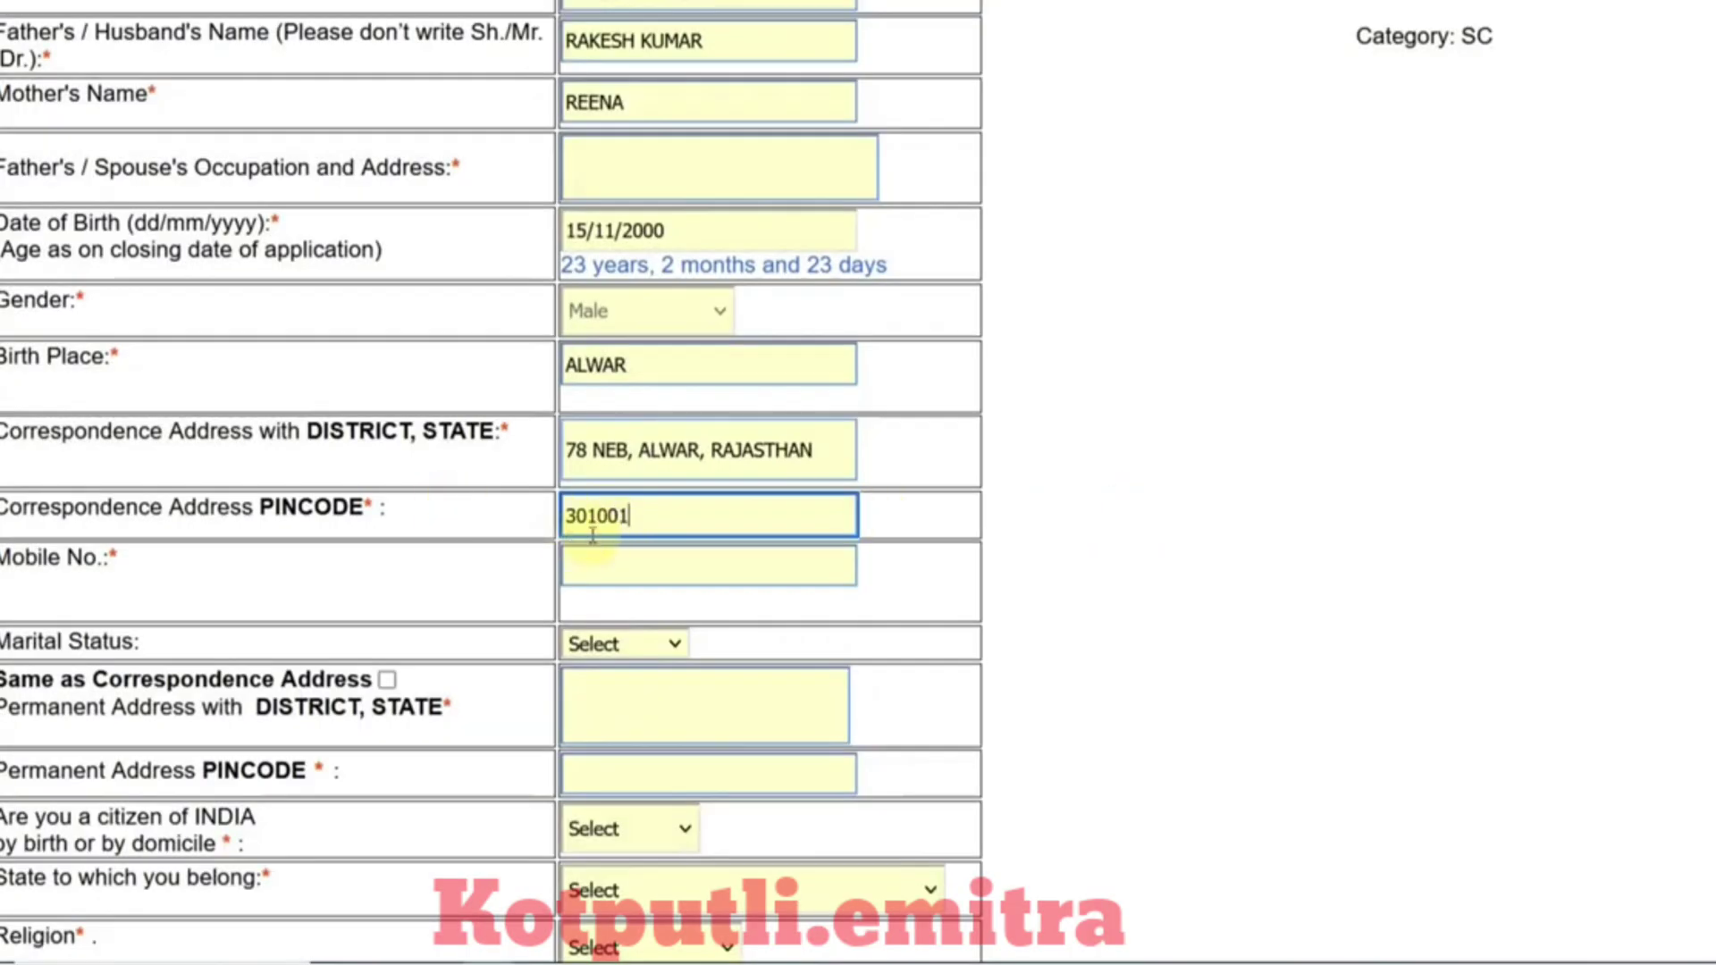
pyautogui.scroll(-2, 591, 534)
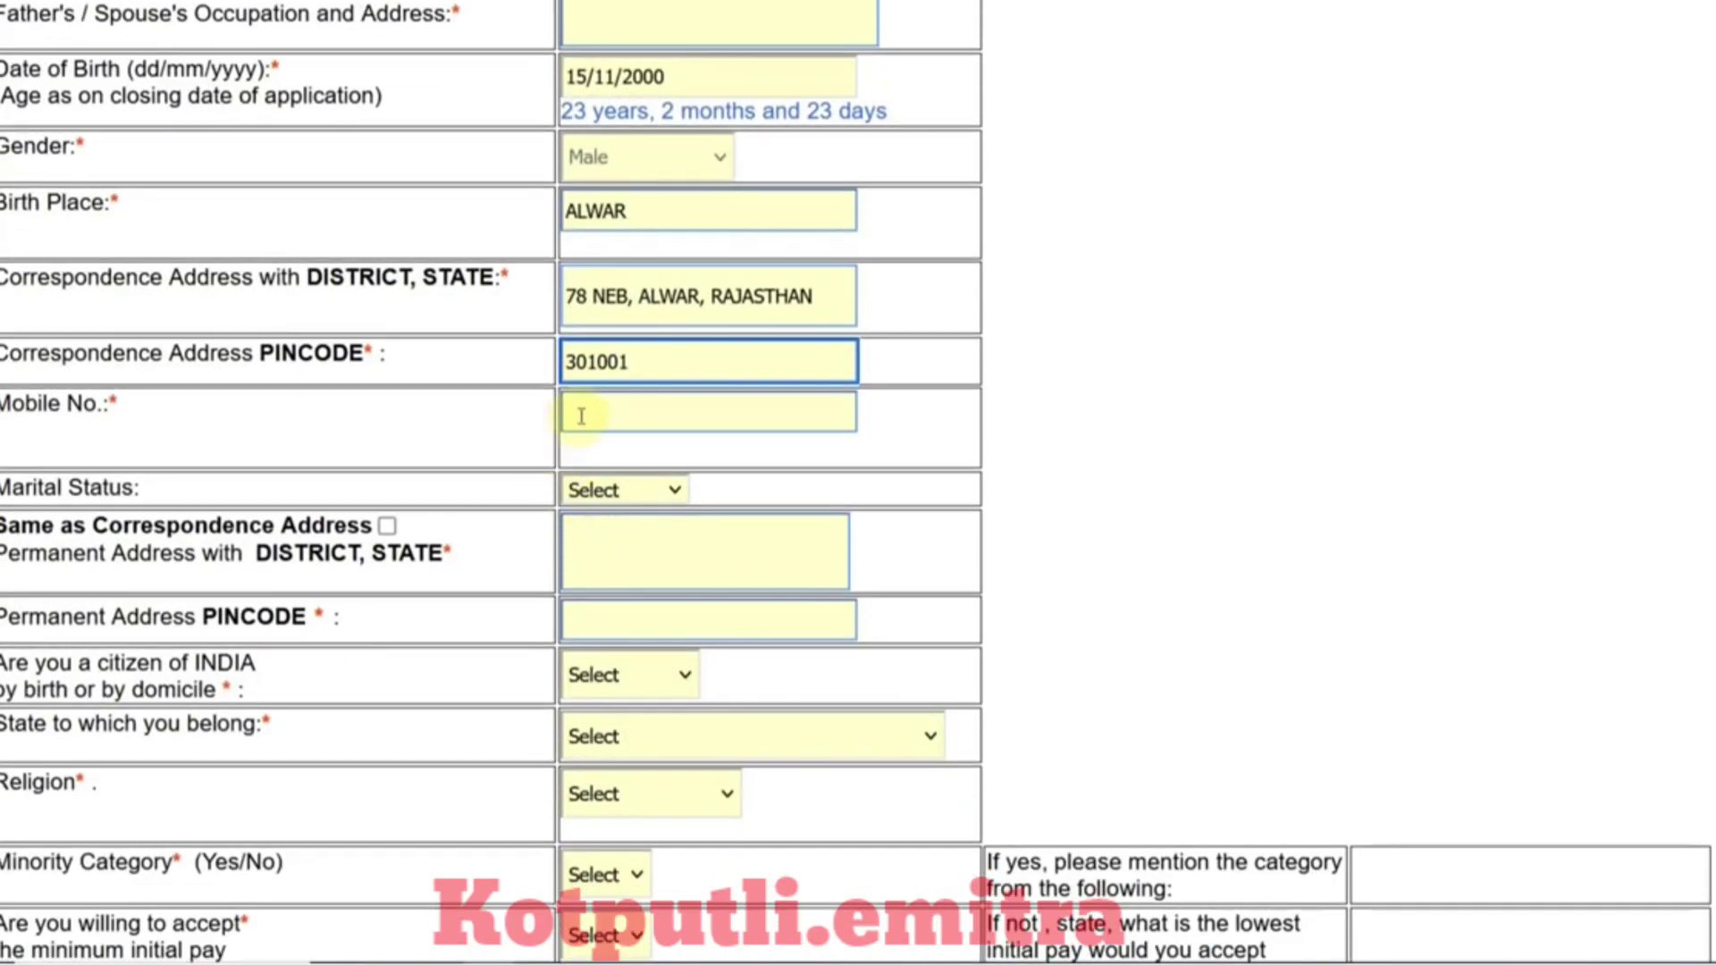
# Step: Set Unmarried, copy correspondence address as permanent, citizenship By Birth and home state Rajasthan
pyautogui.click(638, 490)
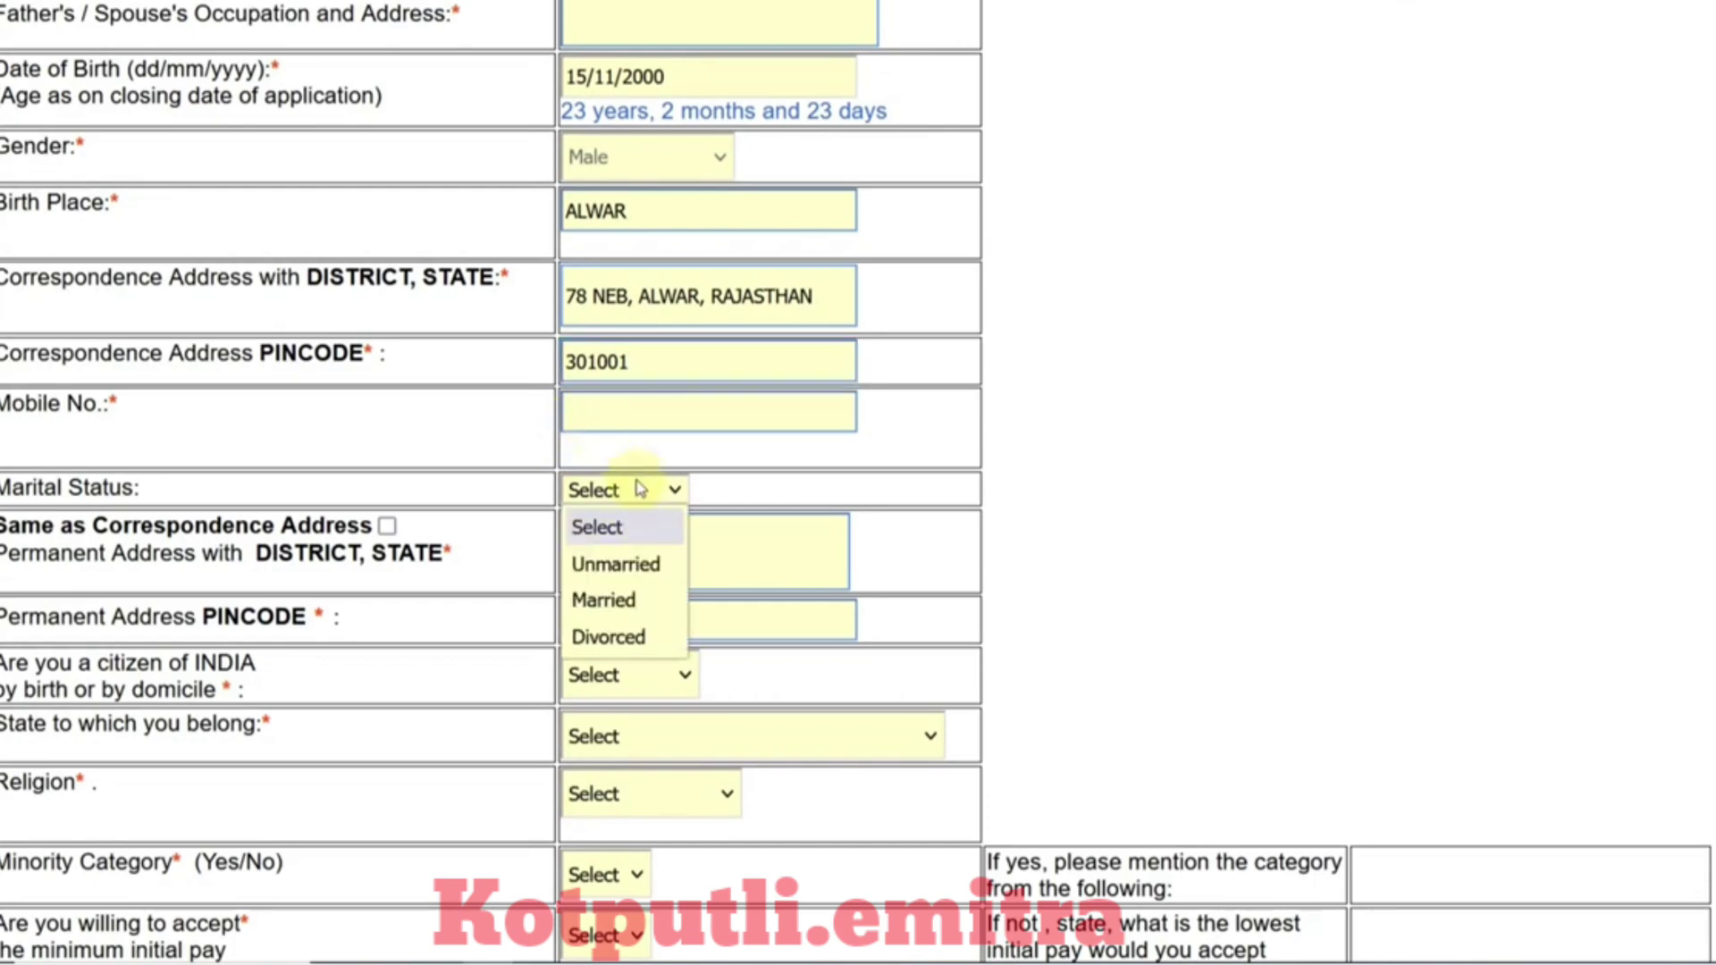
pyautogui.click(626, 577)
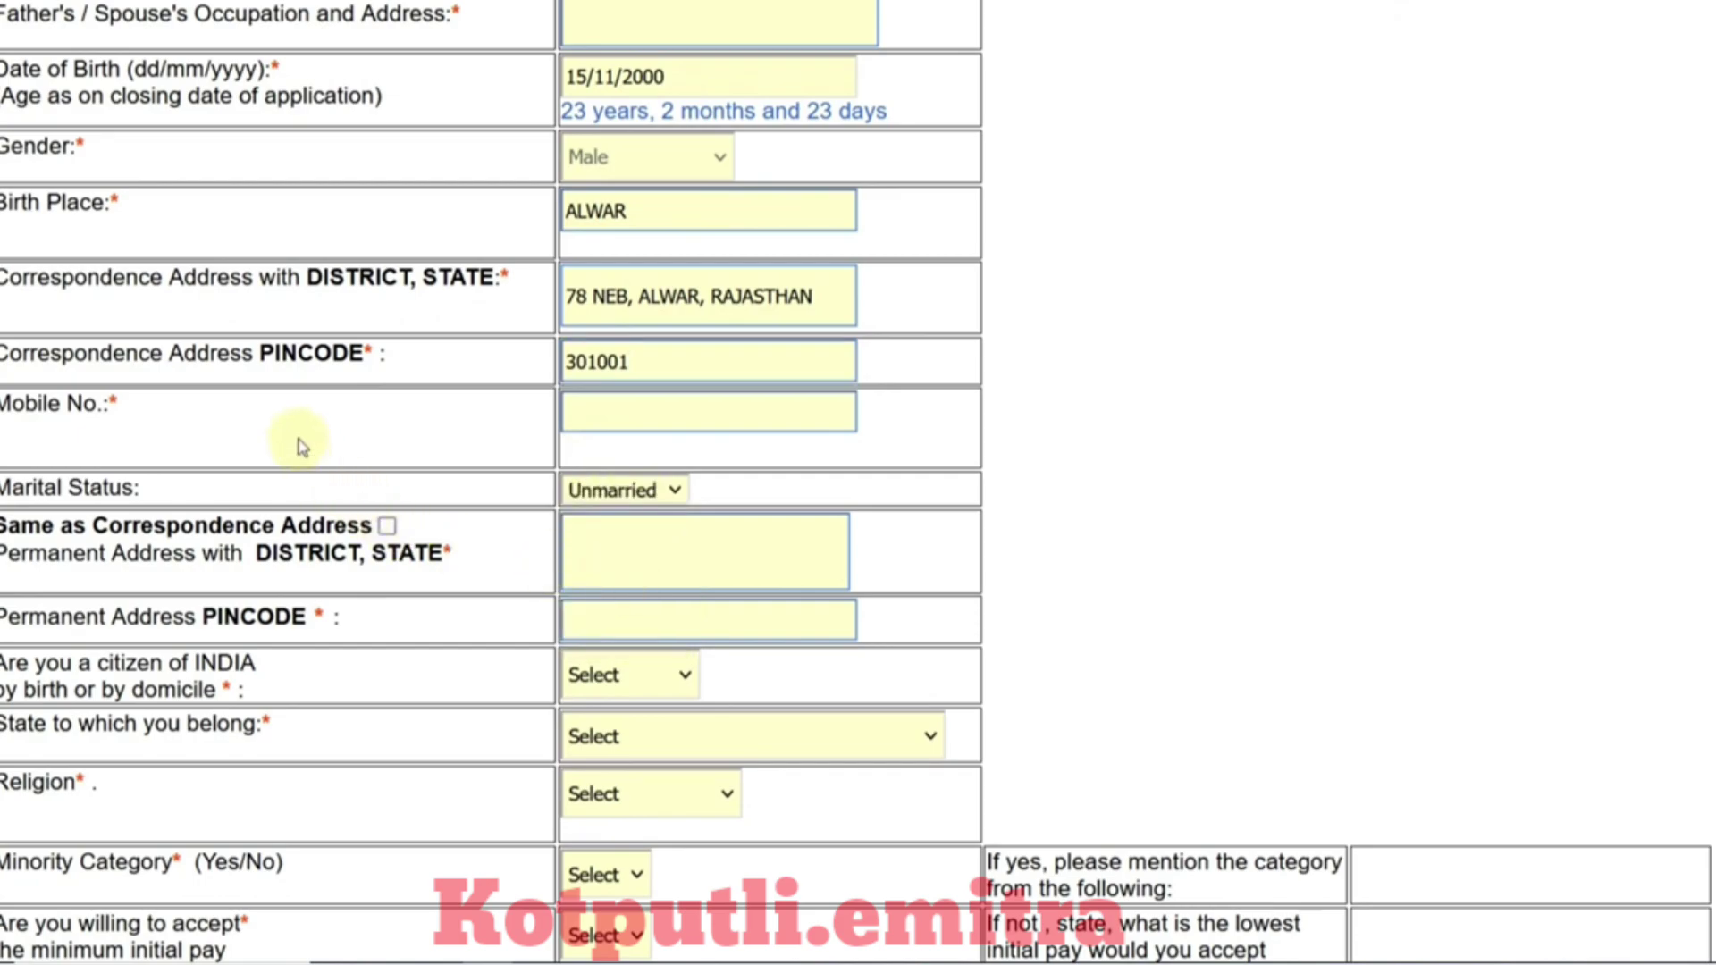
pyautogui.click(387, 527)
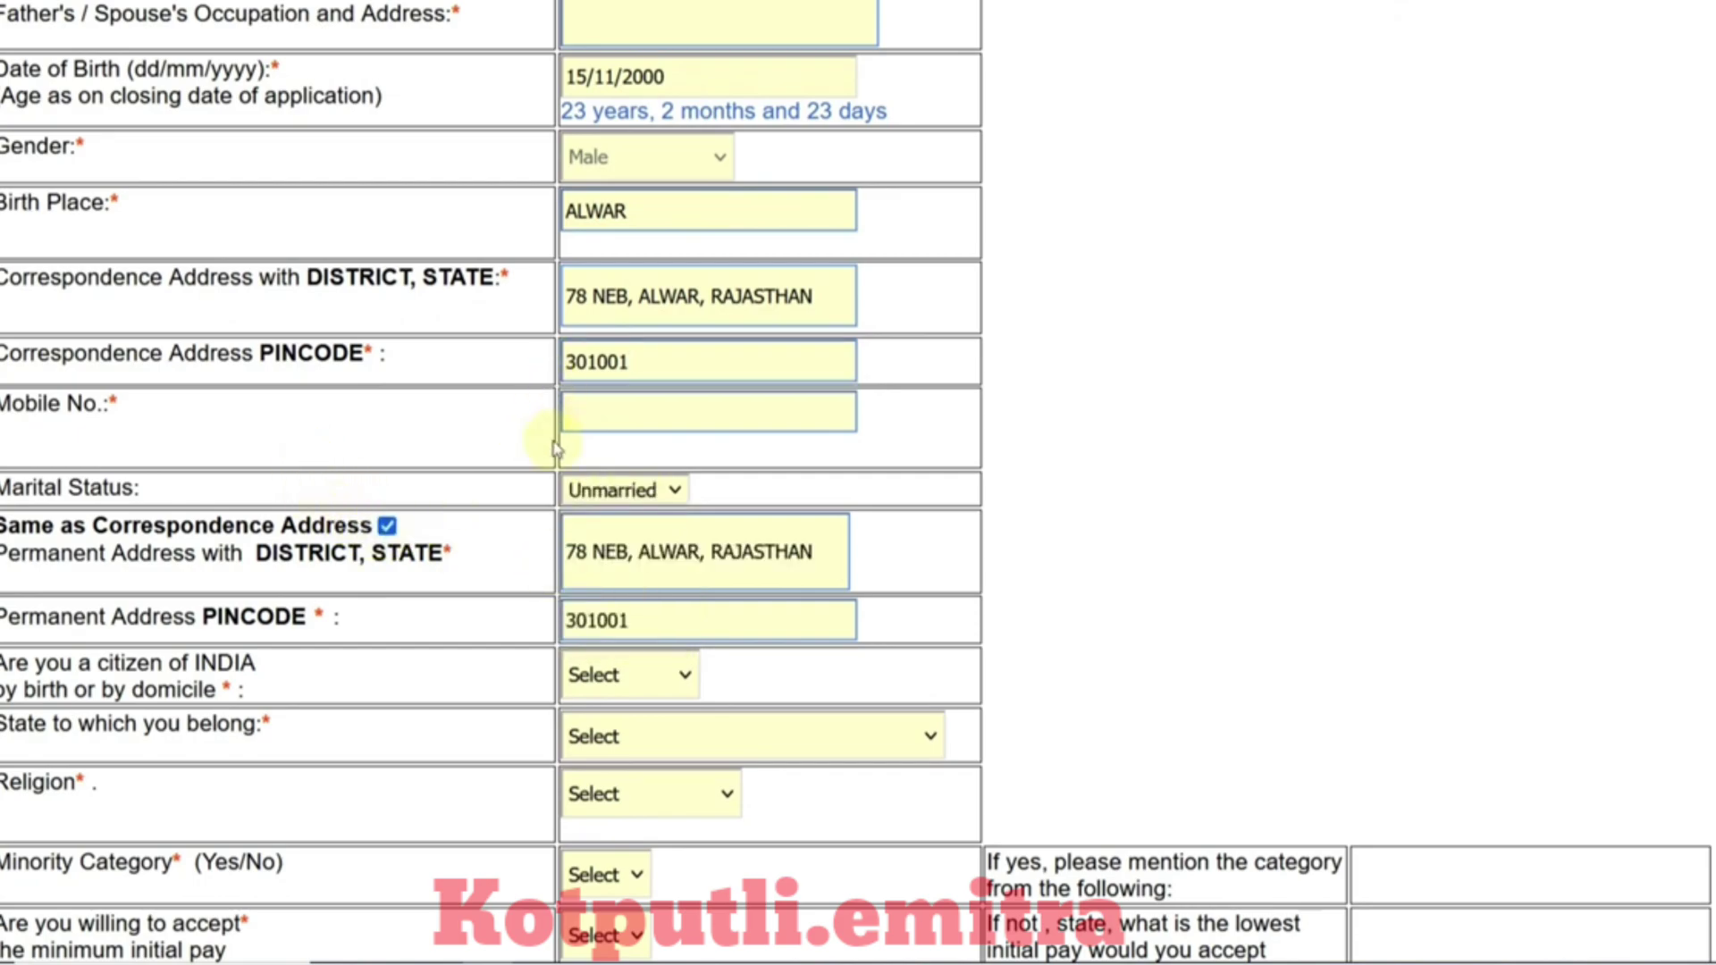
pyautogui.click(612, 680)
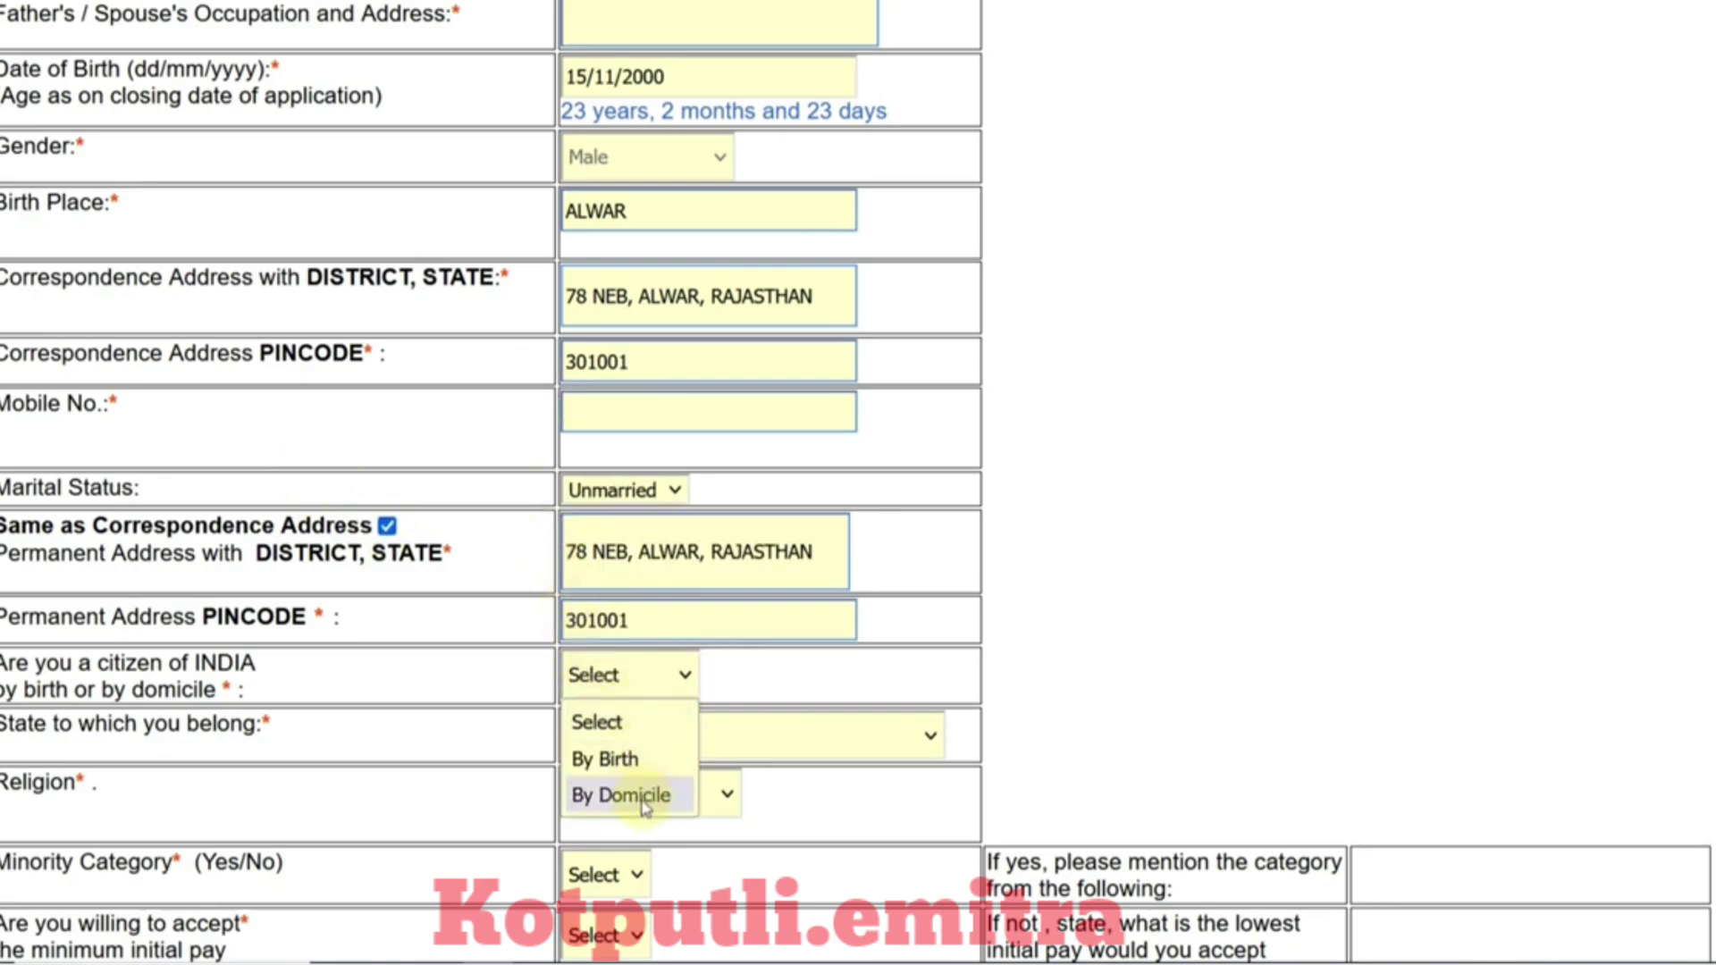
pyautogui.click(613, 760)
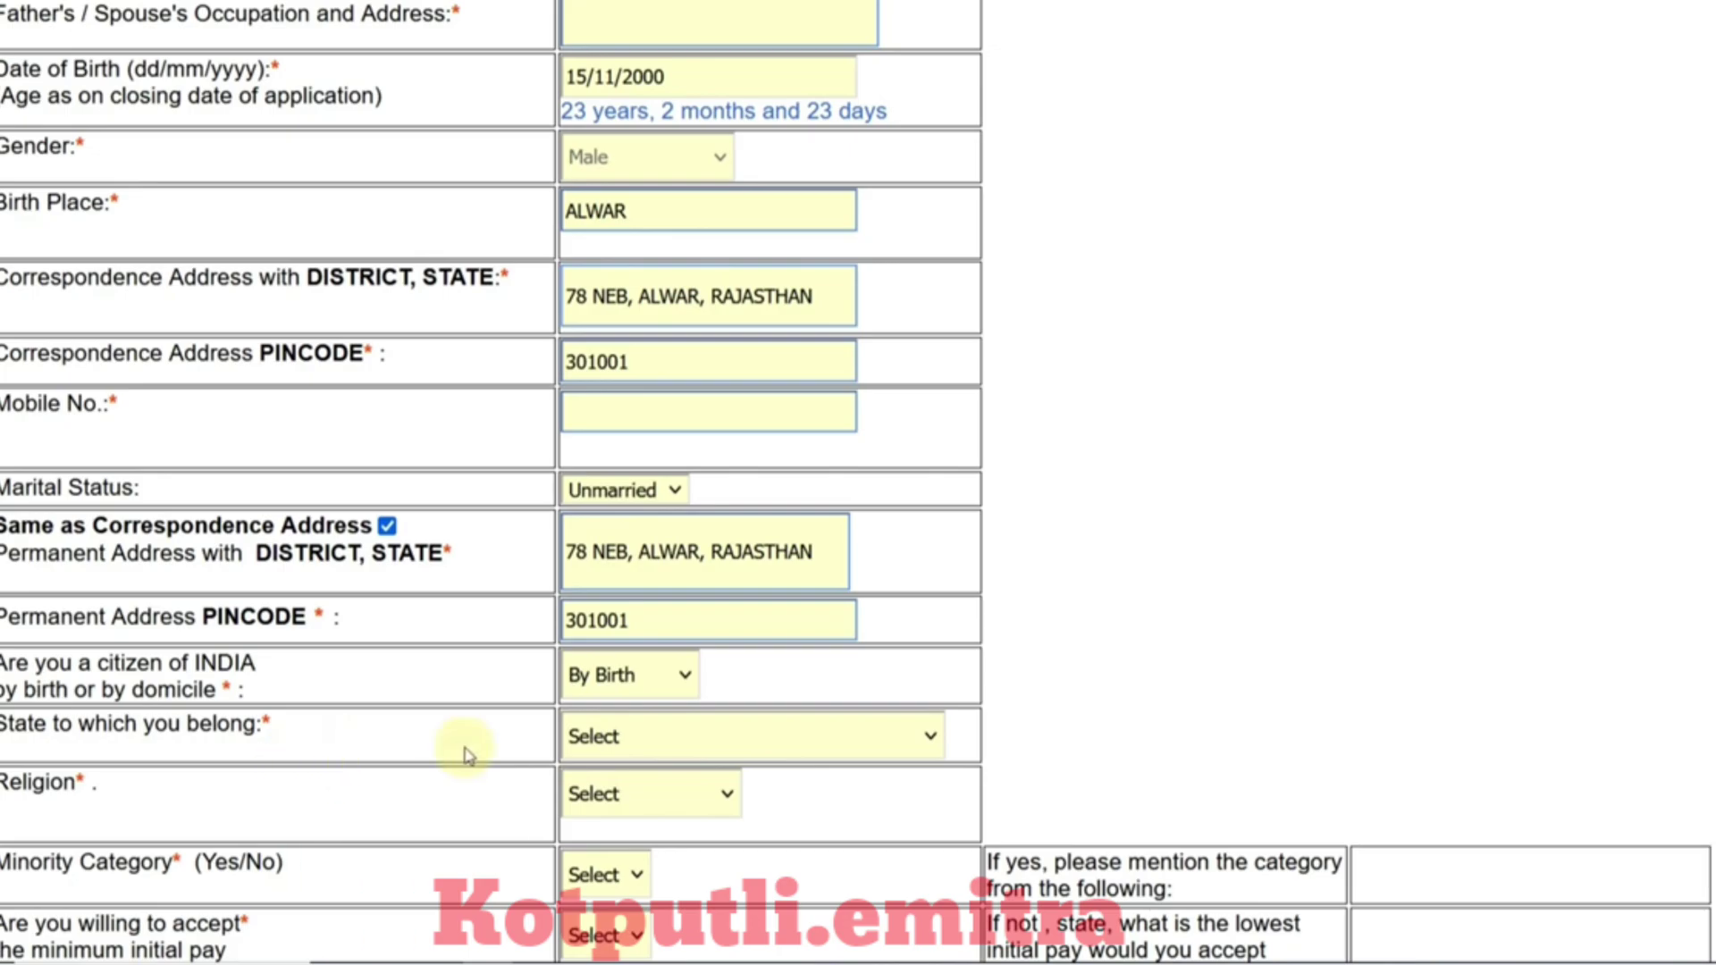
pyautogui.click(613, 739)
pyautogui.scroll(-5, 670, 509)
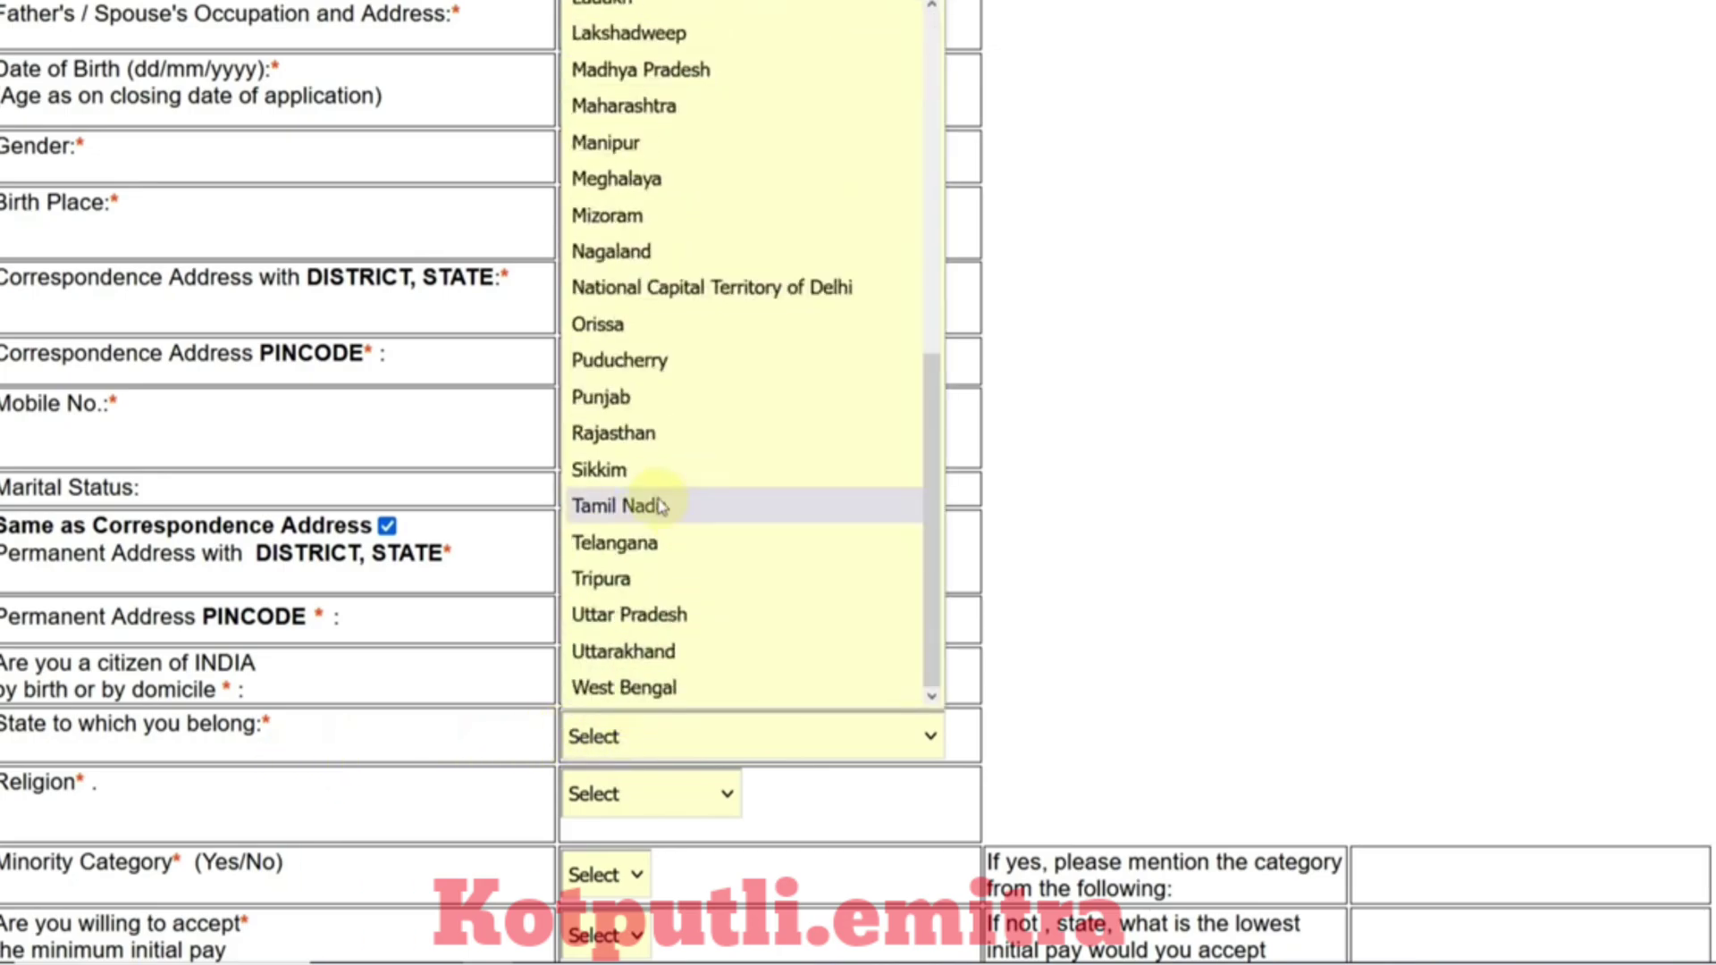
pyautogui.click(642, 447)
# Step: Set religion Hindu, minority category No, and accepting minimum initial pay Yes
pyautogui.click(677, 793)
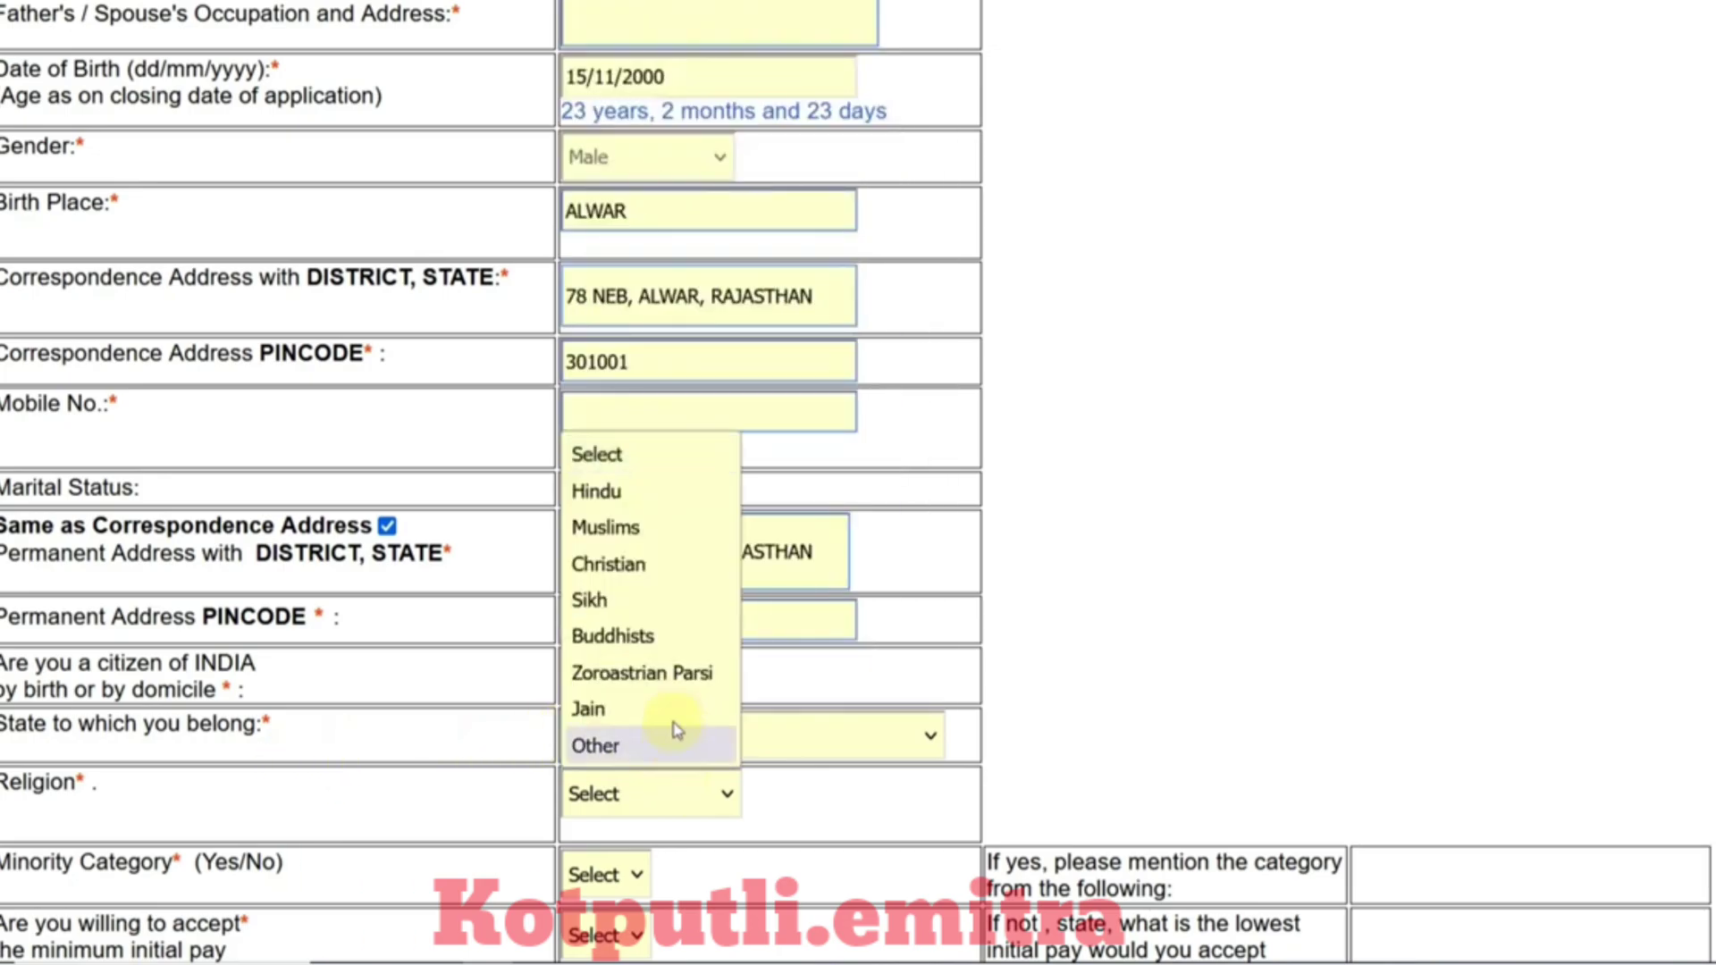
pyautogui.click(608, 491)
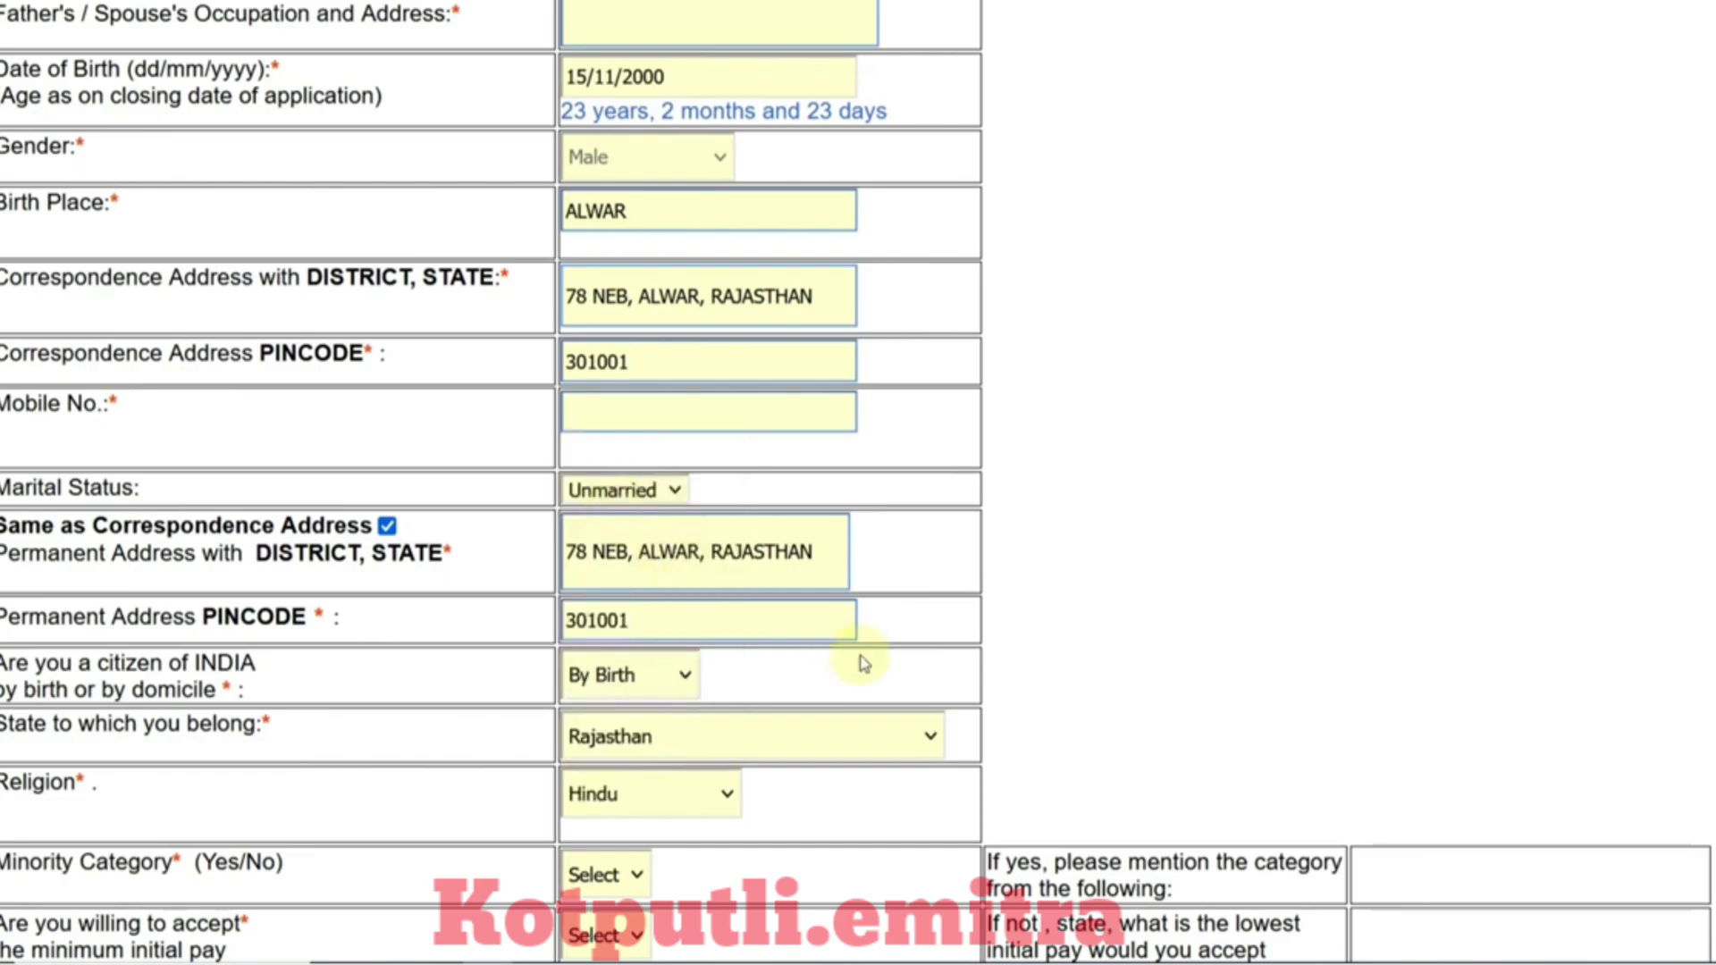
pyautogui.scroll(-7, 864, 663)
pyautogui.click(615, 266)
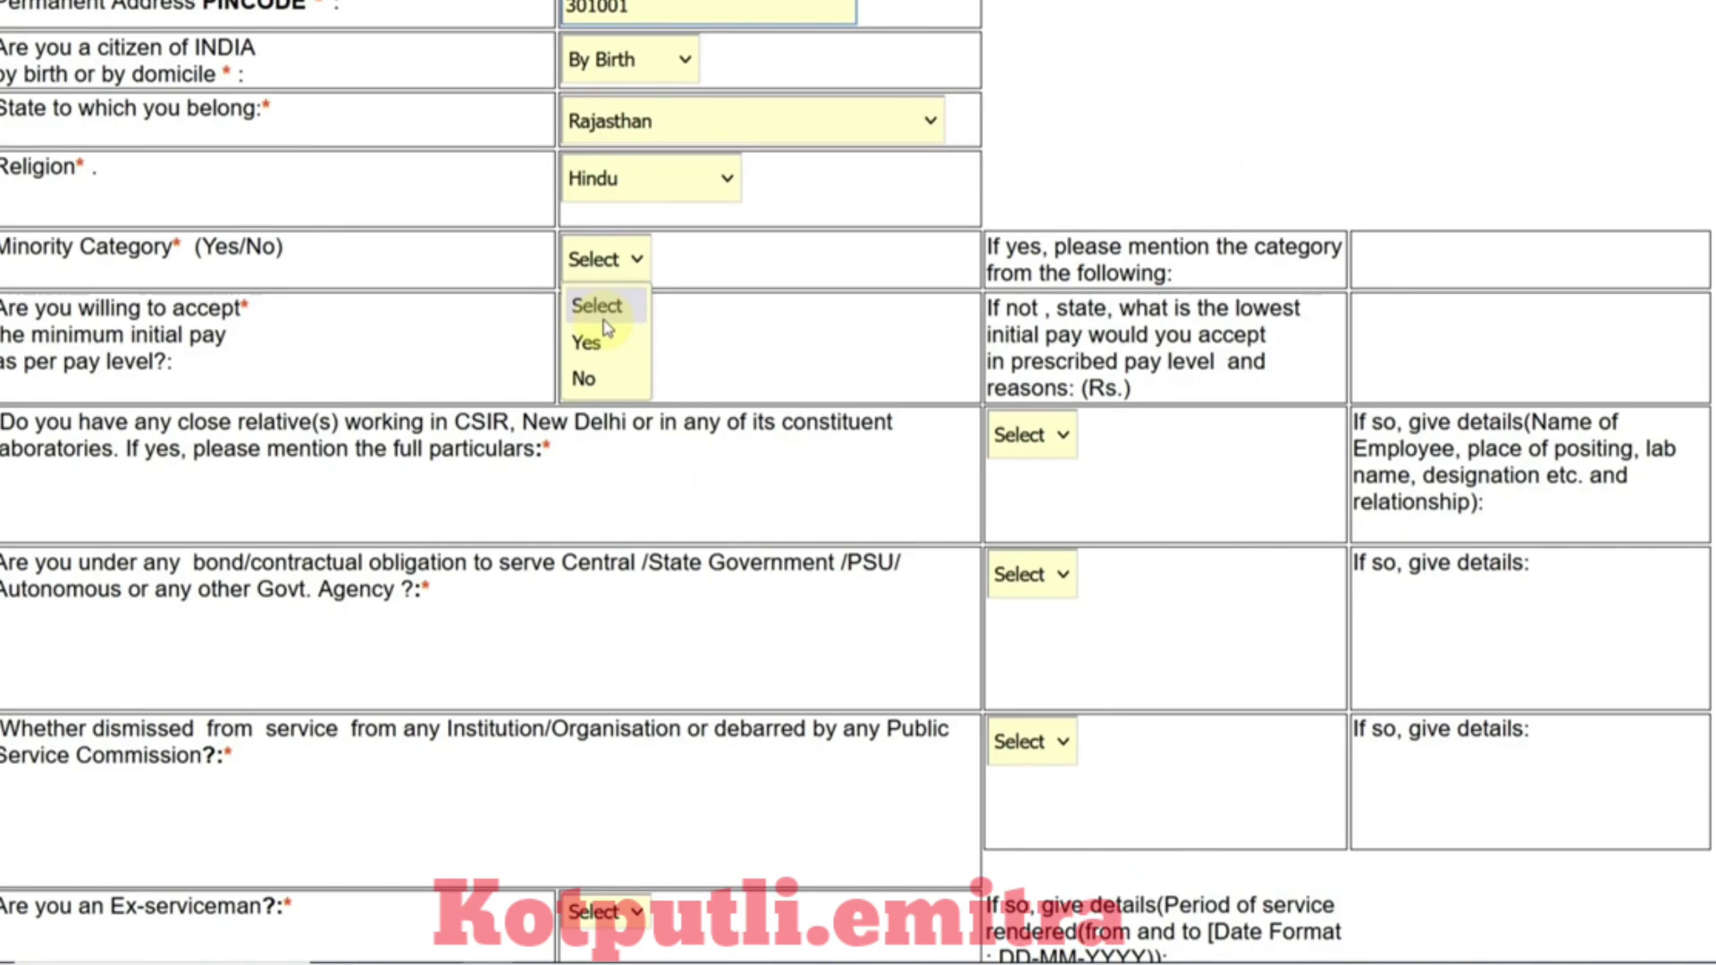
pyautogui.click(606, 386)
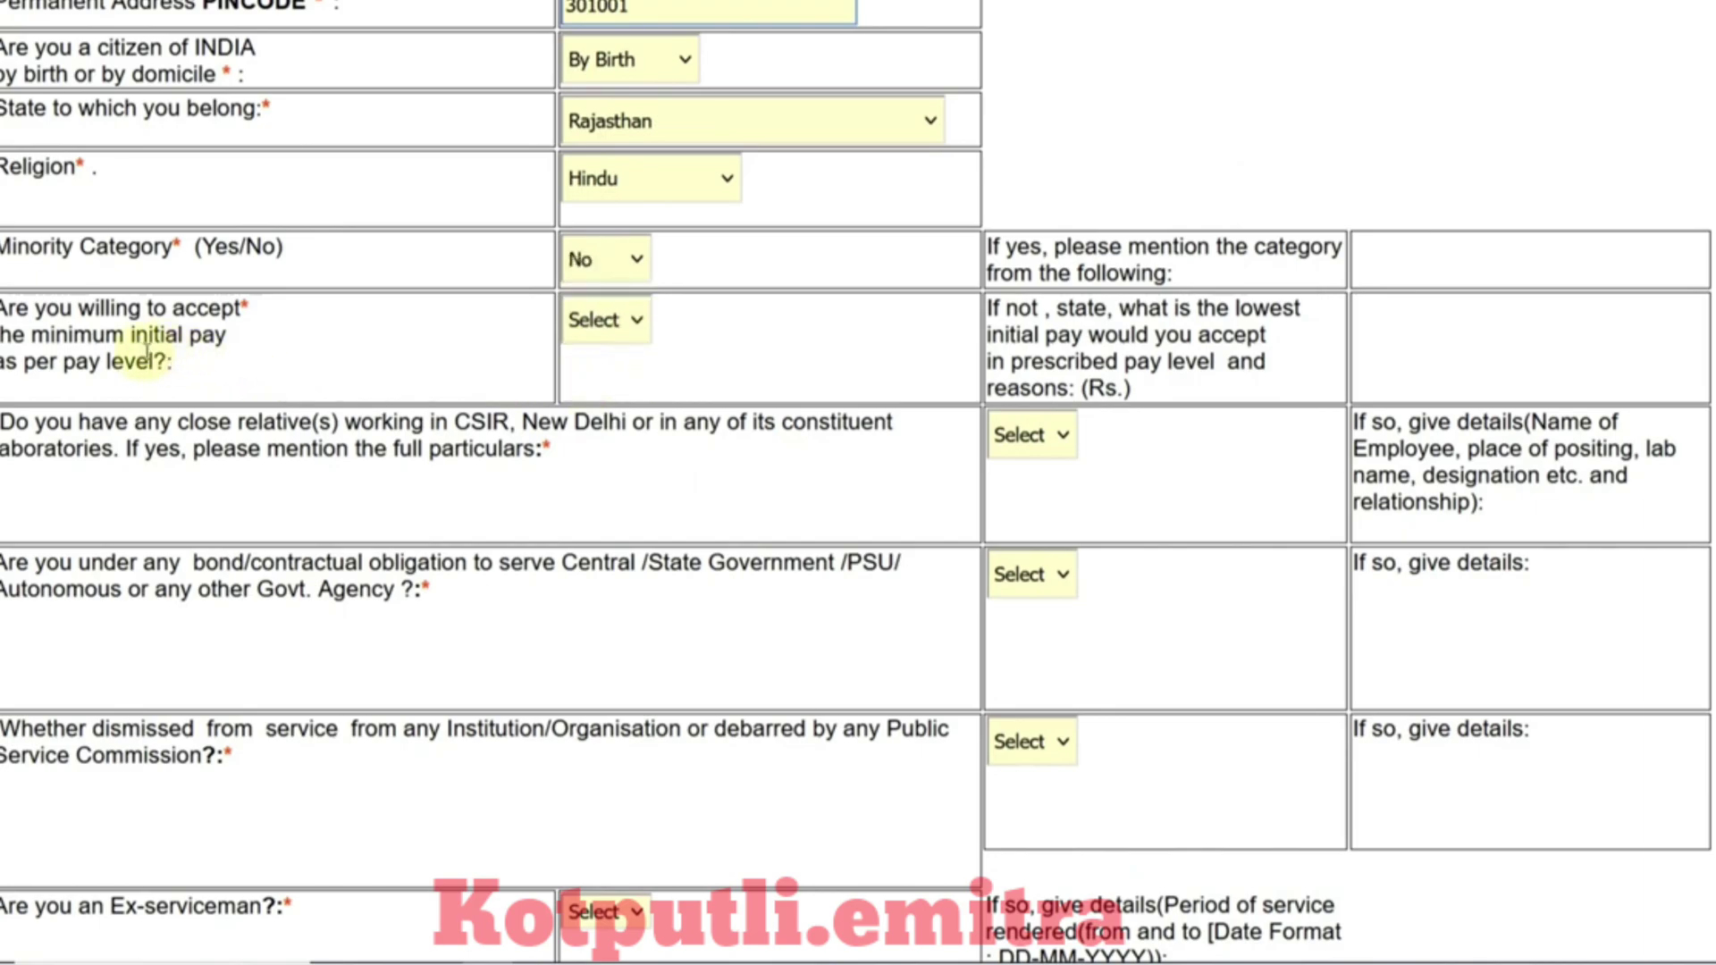
pyautogui.click(608, 336)
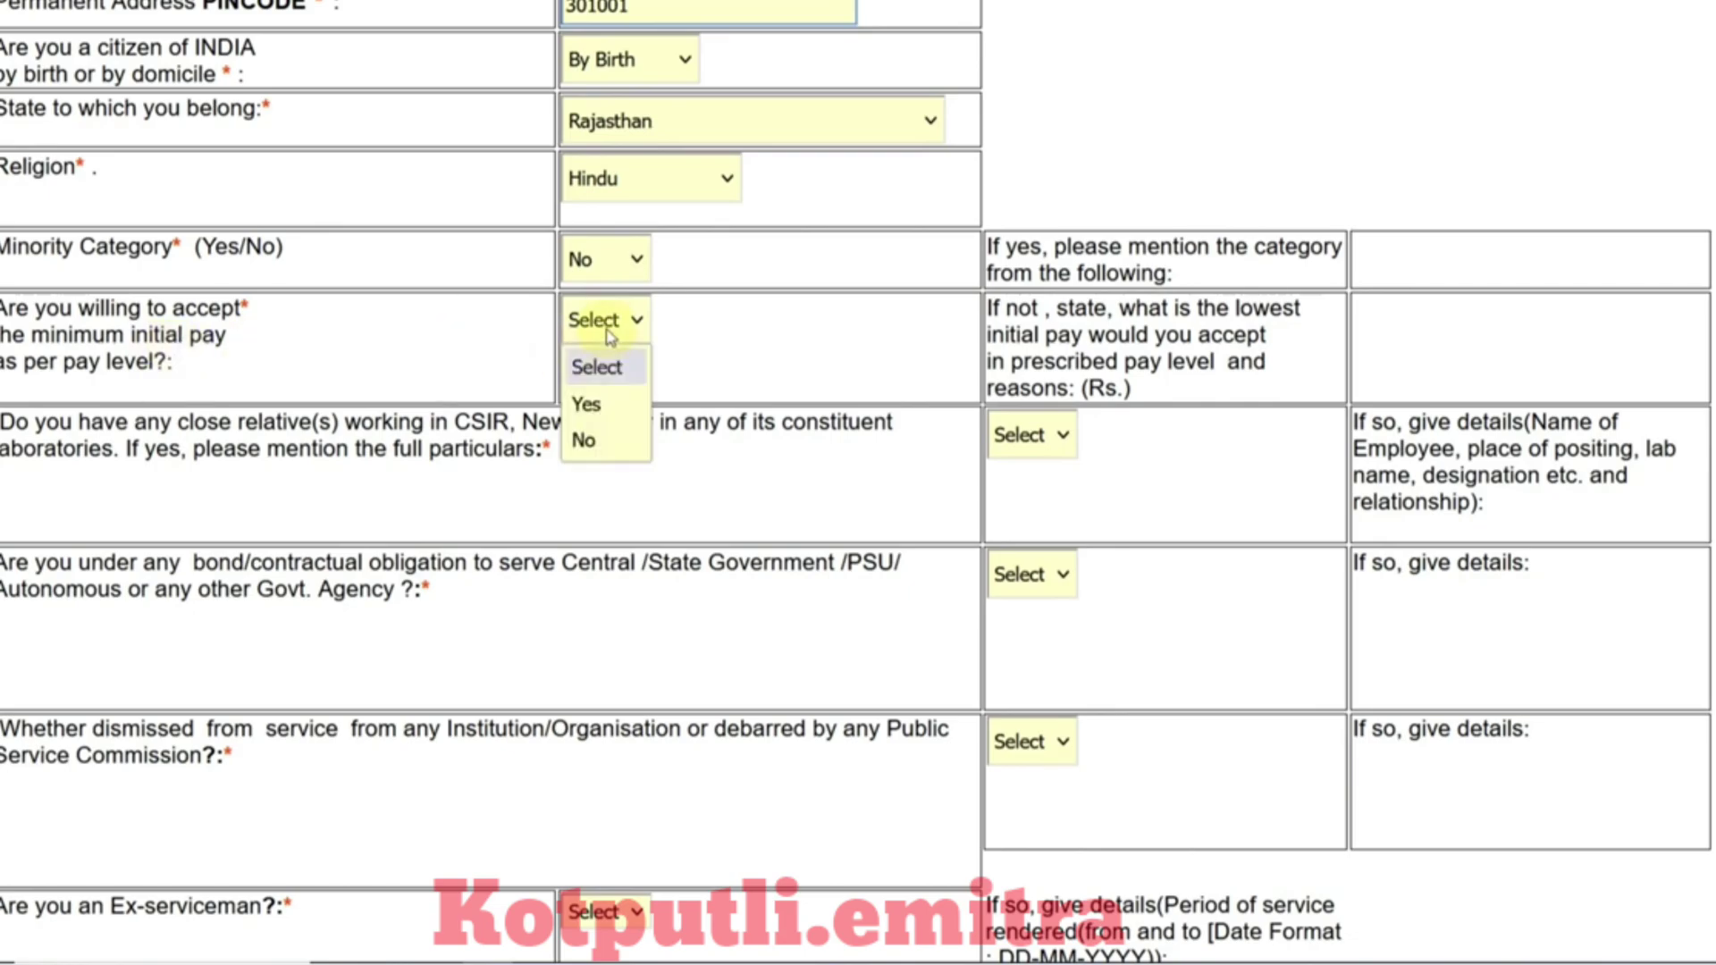
pyautogui.click(594, 438)
pyautogui.scroll(5, 594, 438)
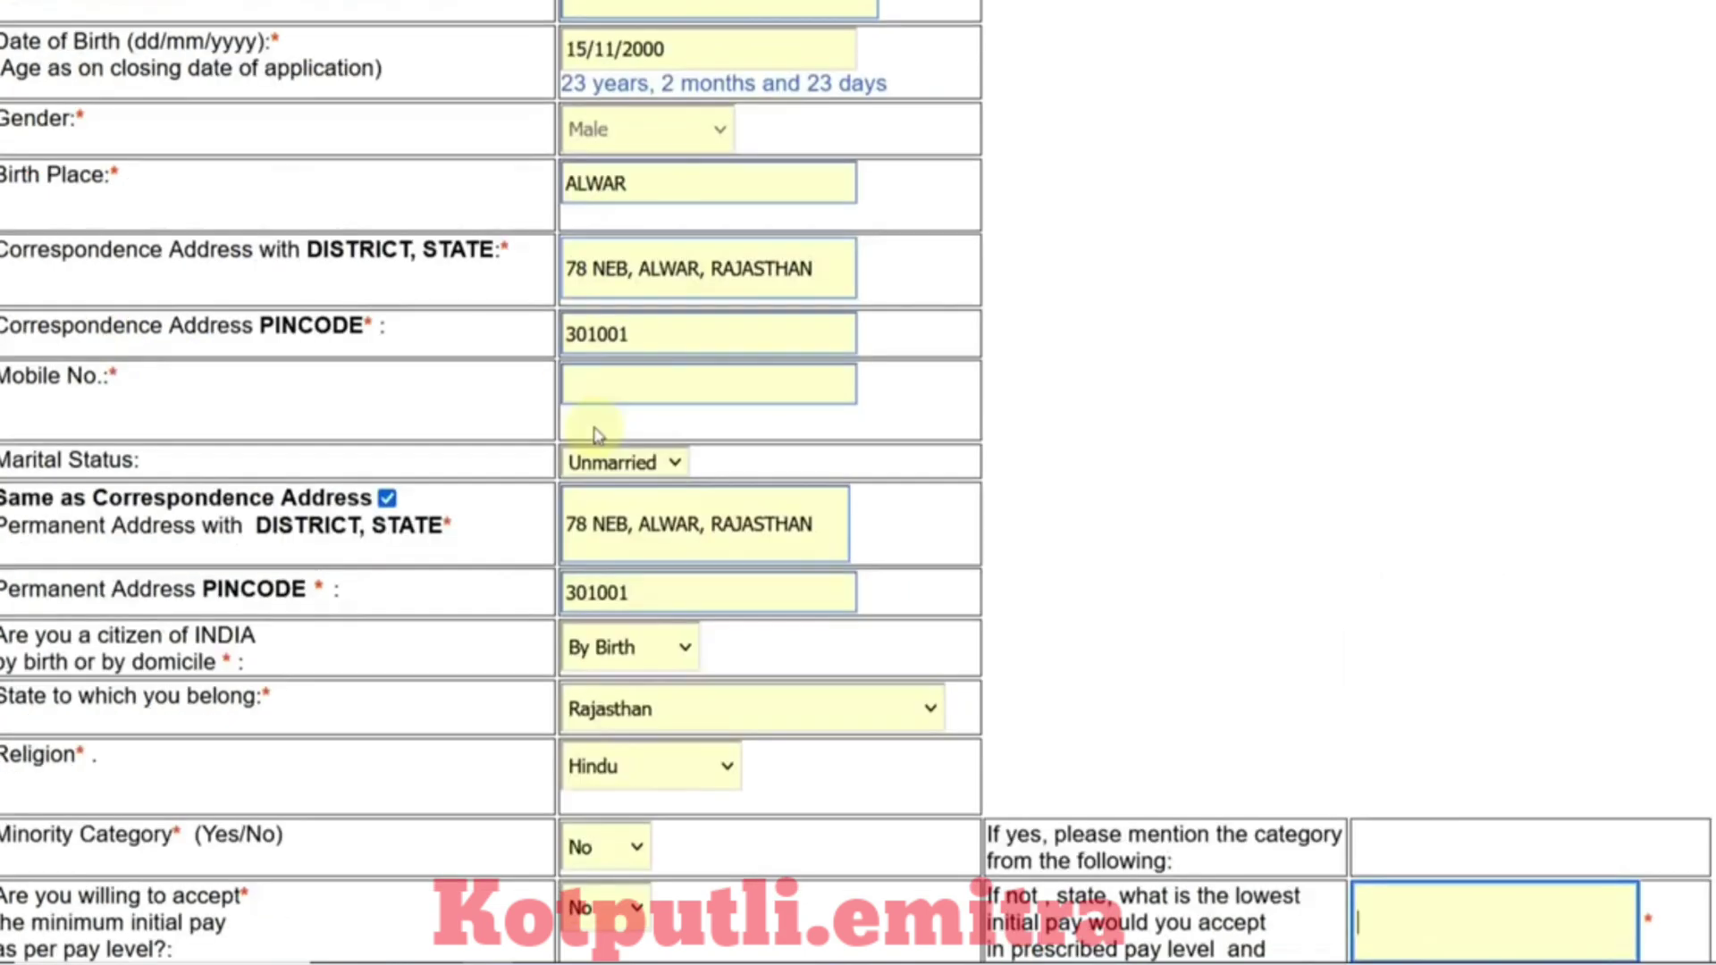
pyautogui.scroll(-1, 666, 598)
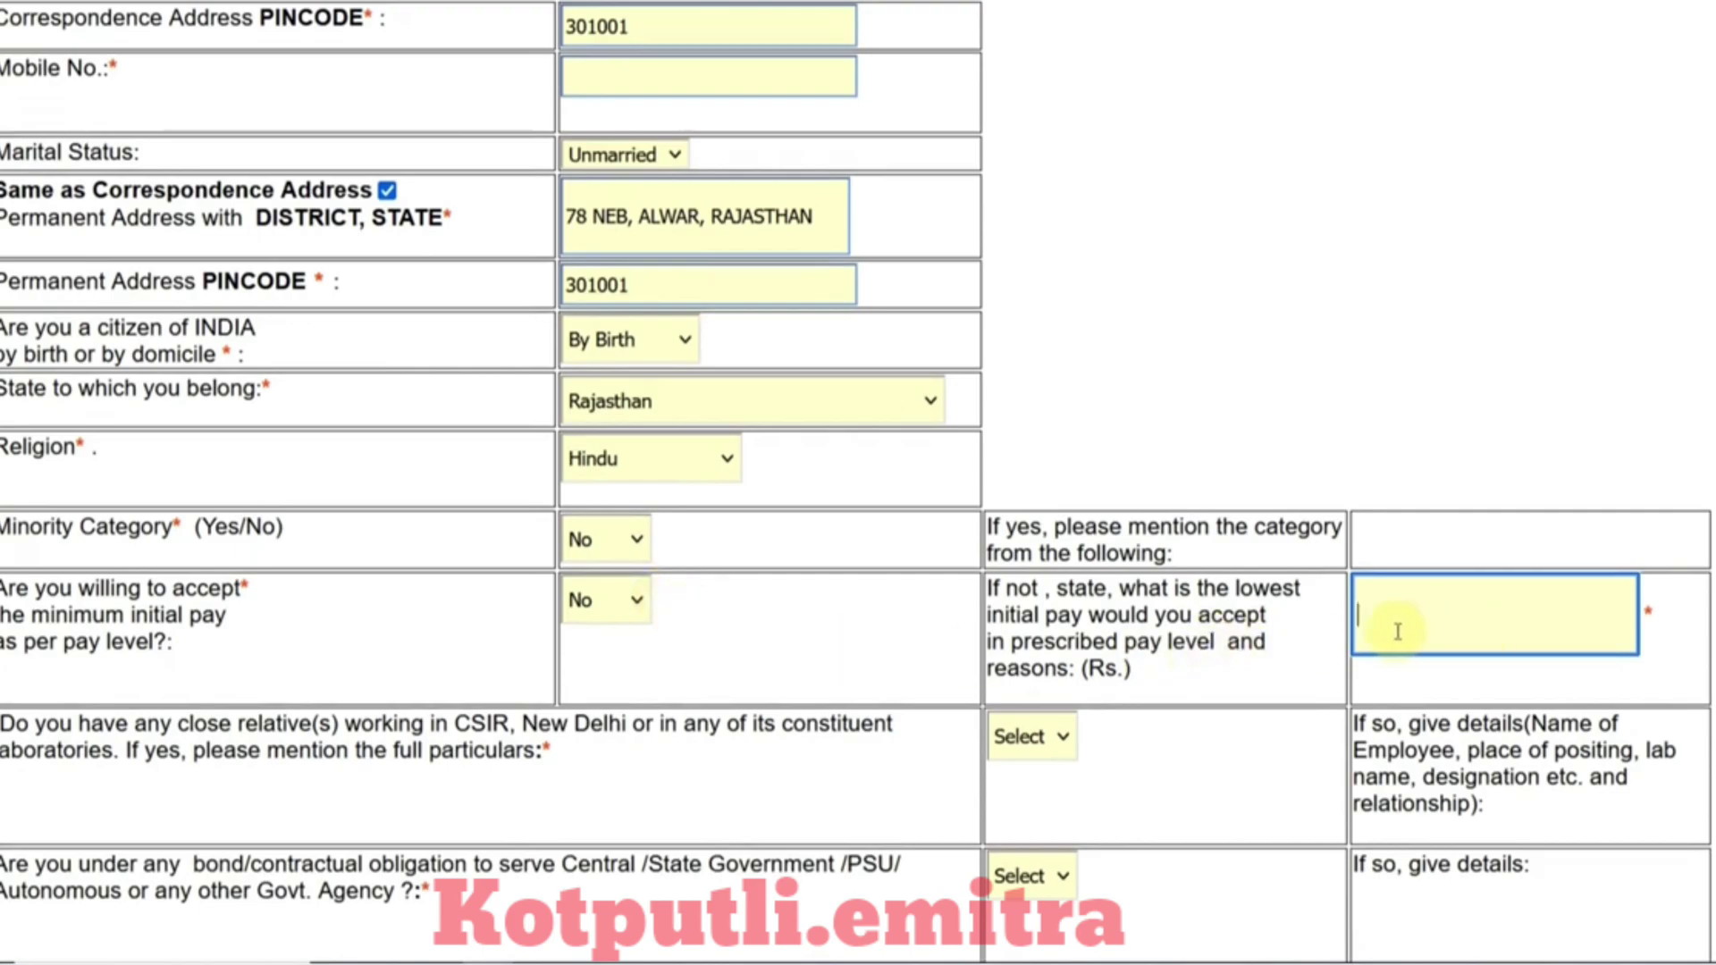
pyautogui.click(608, 615)
pyautogui.click(586, 685)
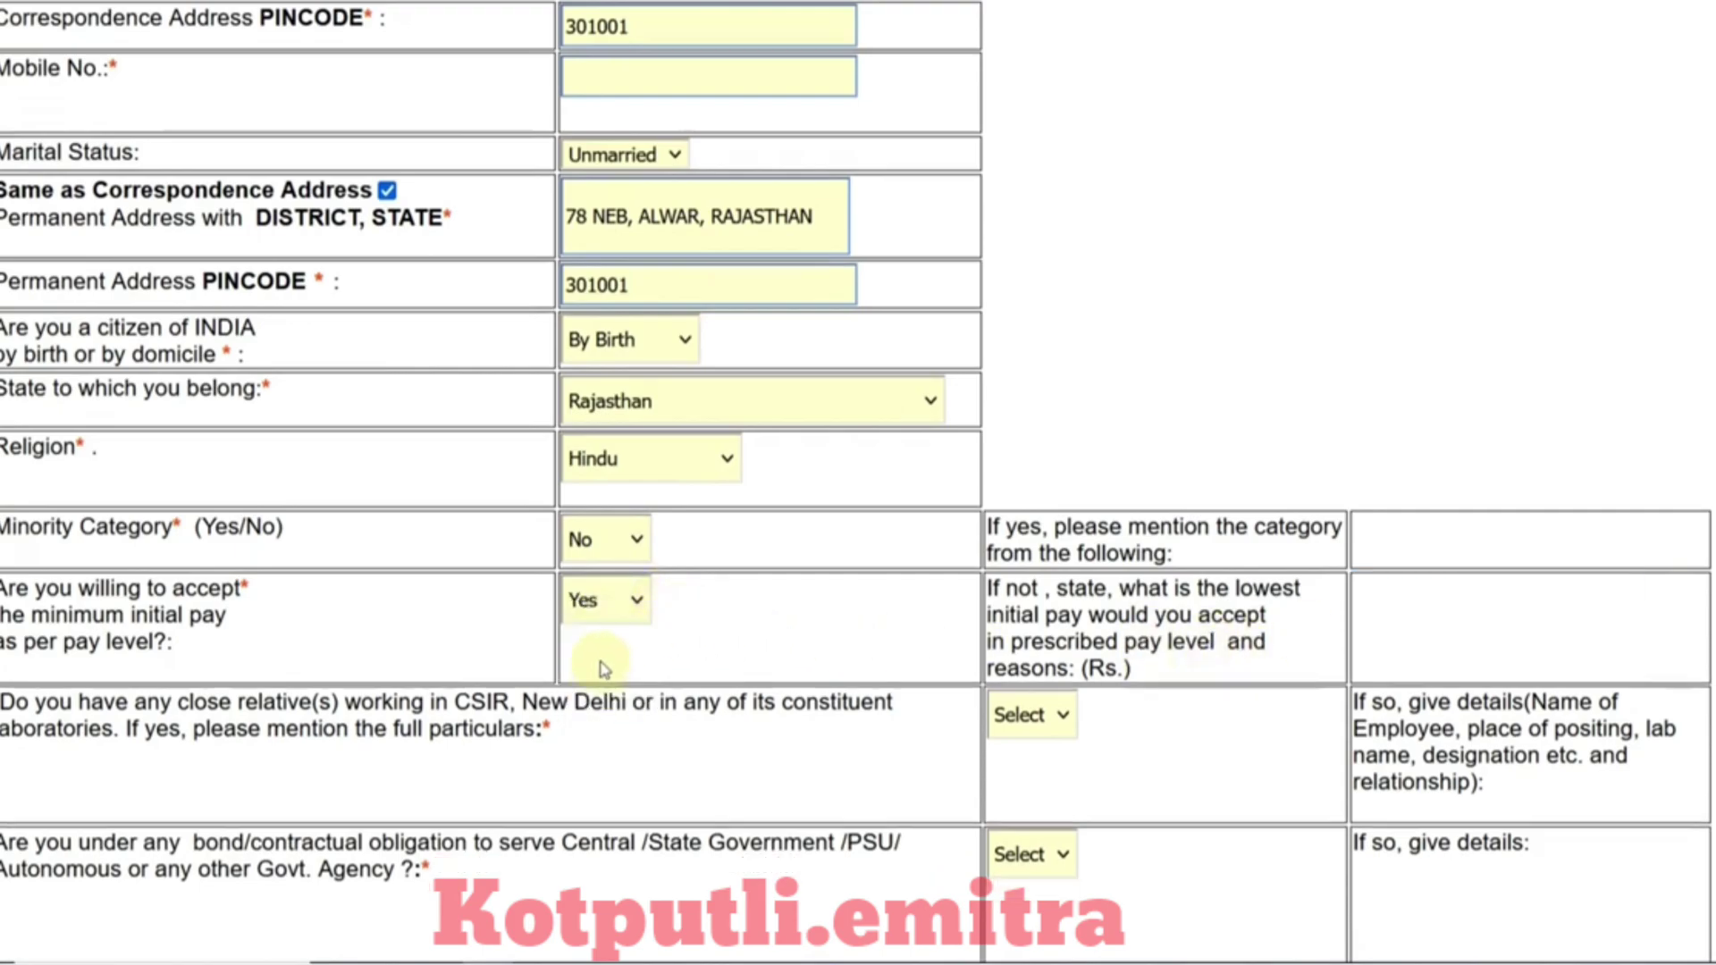
pyautogui.scroll(-2, 796, 626)
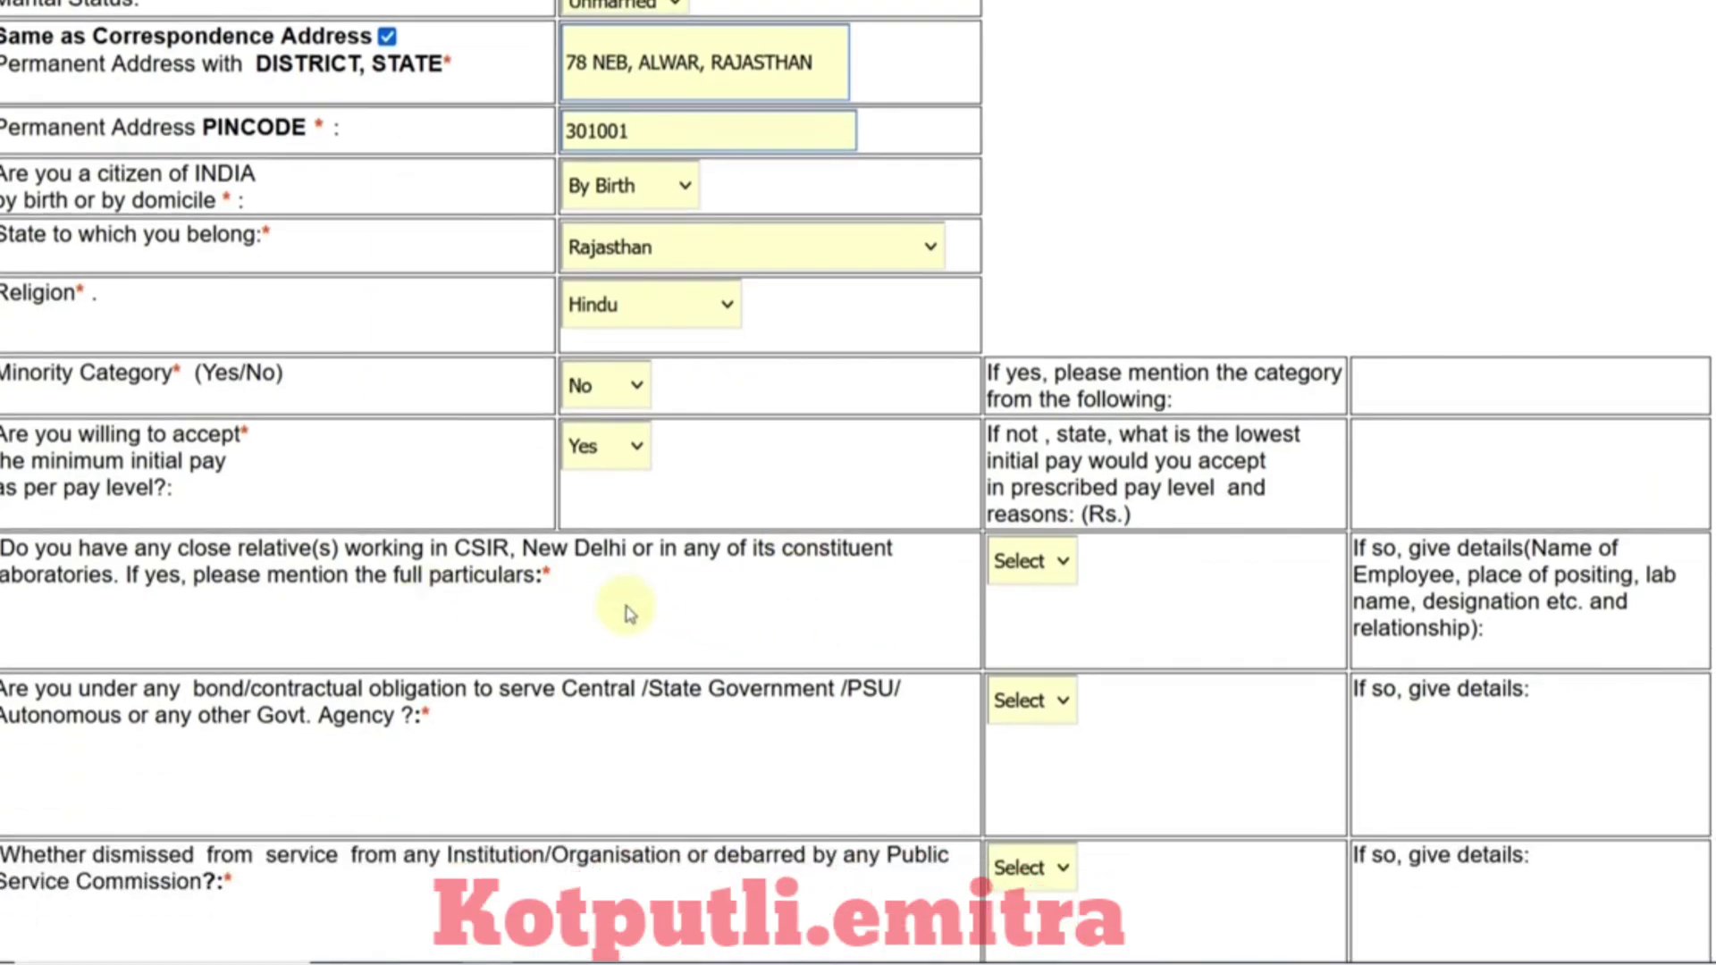
pyautogui.scroll(-2, 490, 487)
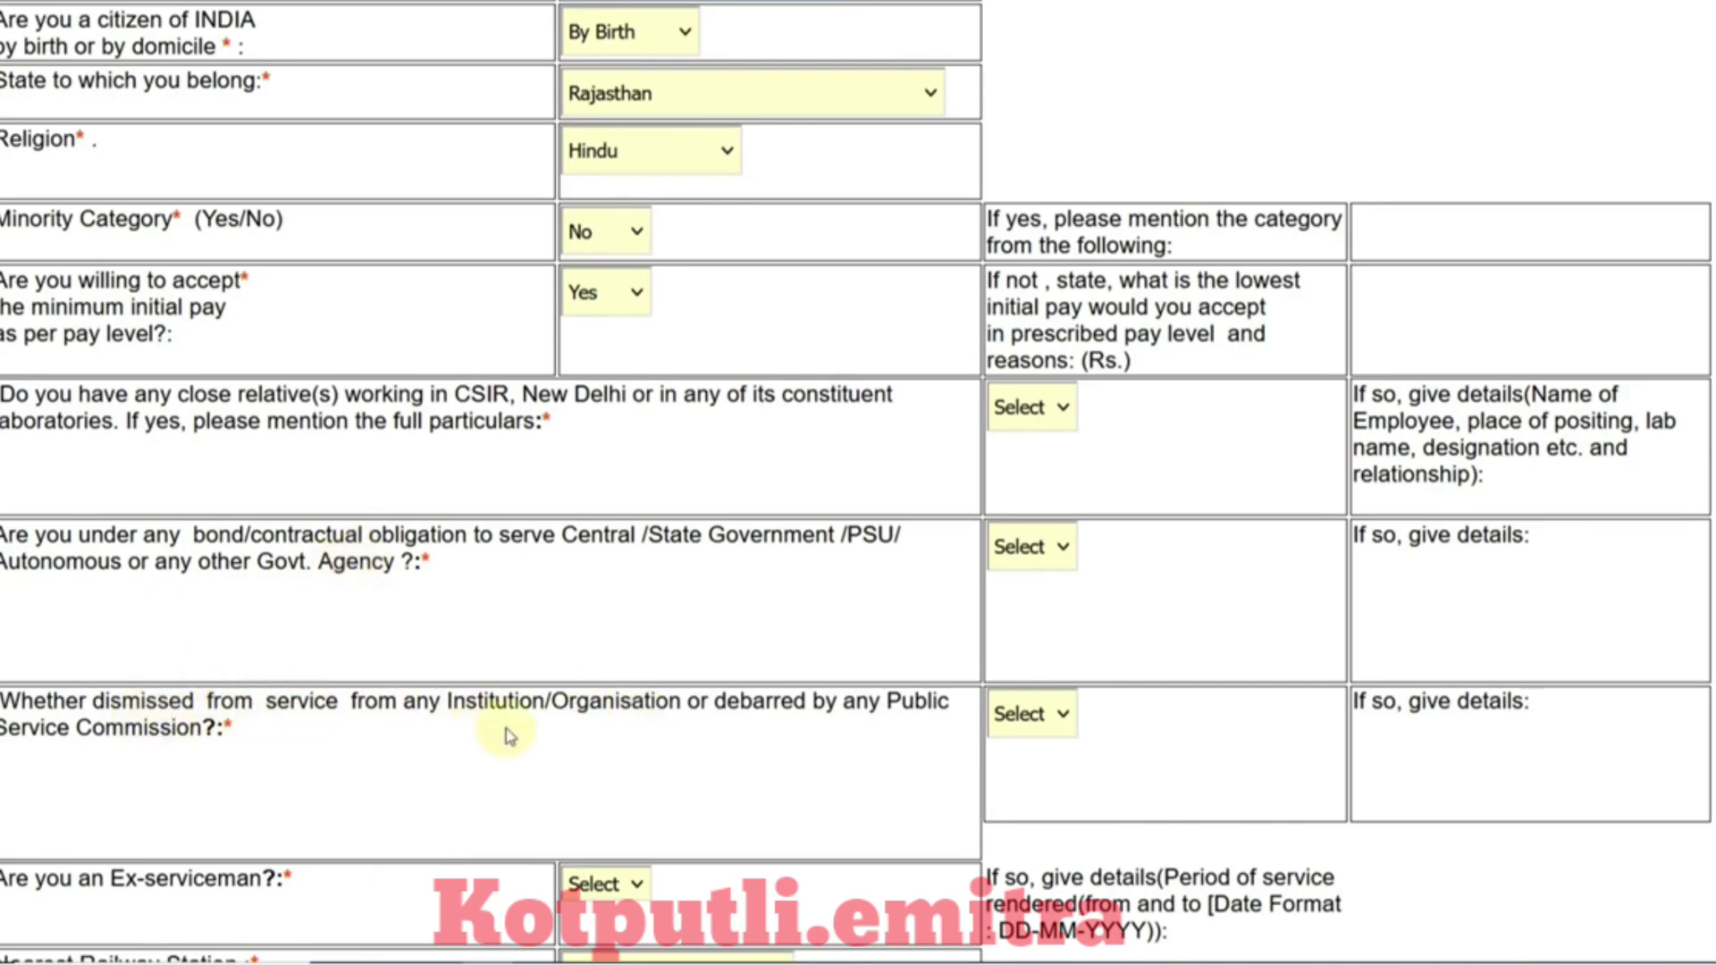
# Step: Answer No to the close-relatives-in-CSIR, bond obligation and dismissal questions
pyautogui.click(1063, 418)
pyautogui.click(1037, 529)
pyautogui.click(1043, 541)
pyautogui.click(1019, 666)
pyautogui.click(1037, 687)
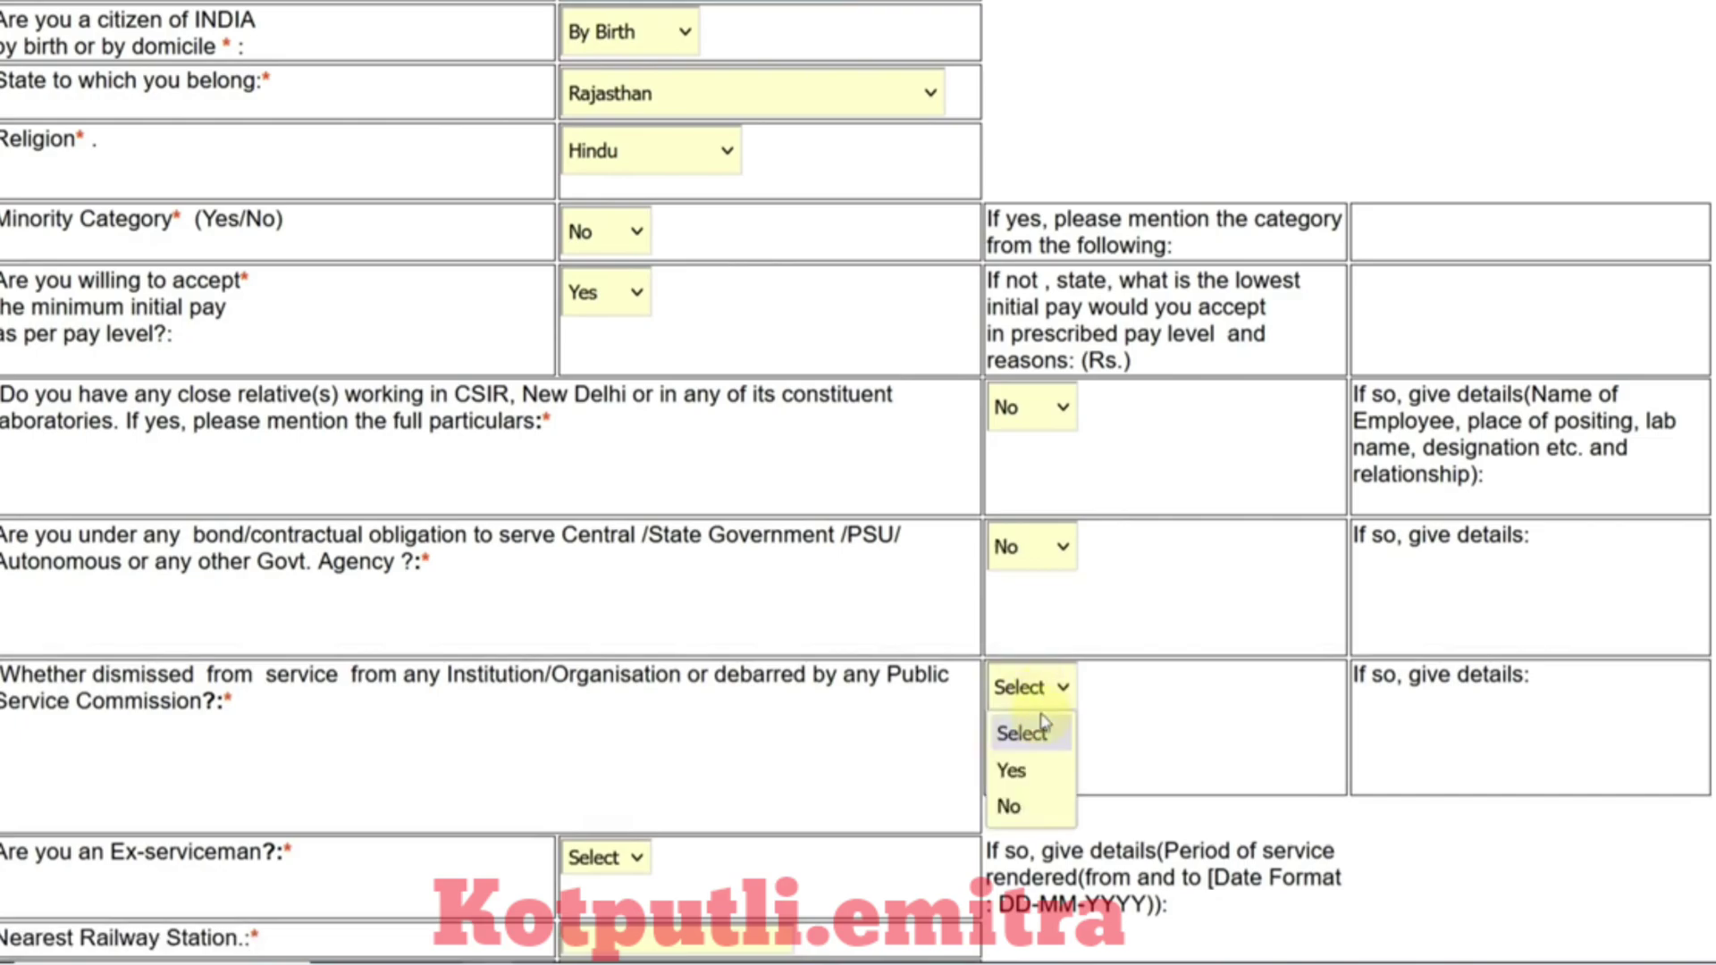
pyautogui.click(1049, 807)
# Step: Answer No to ex-serviceman, enter nearest station ALWAR, set joining time 01 months, and save
pyautogui.scroll(-5, 640, 700)
pyautogui.click(596, 409)
pyautogui.click(604, 522)
pyautogui.click(604, 491)
pyautogui.write('ALWAR')
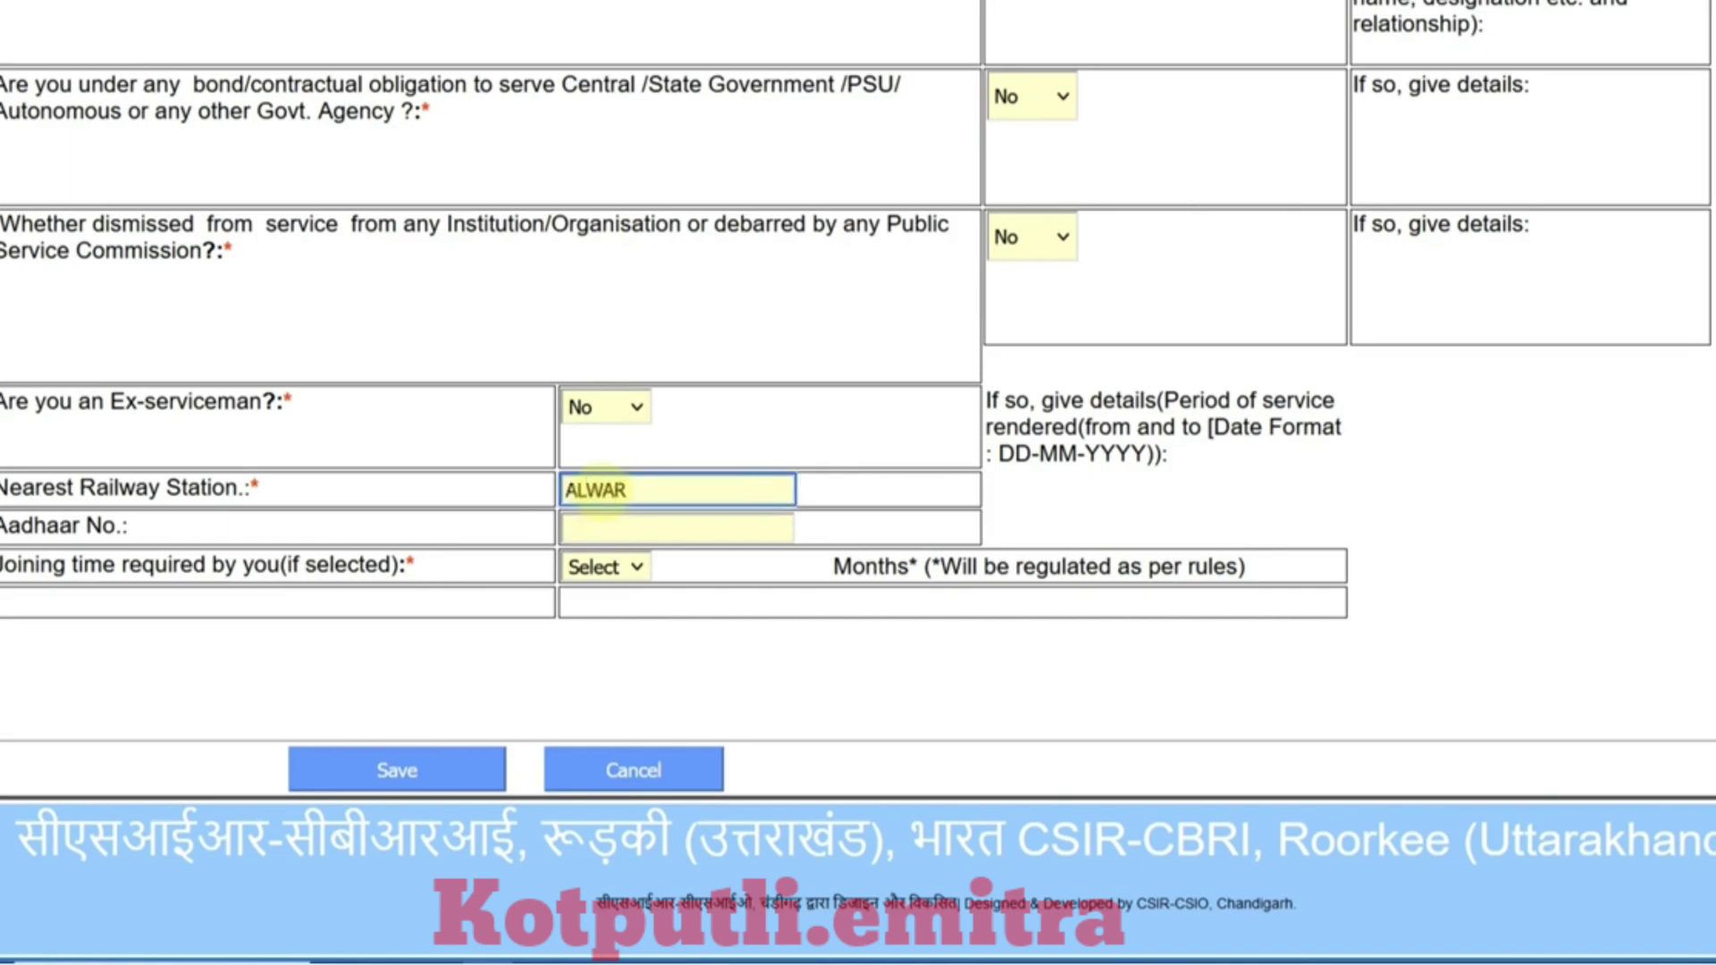
pyautogui.click(636, 569)
pyautogui.click(626, 642)
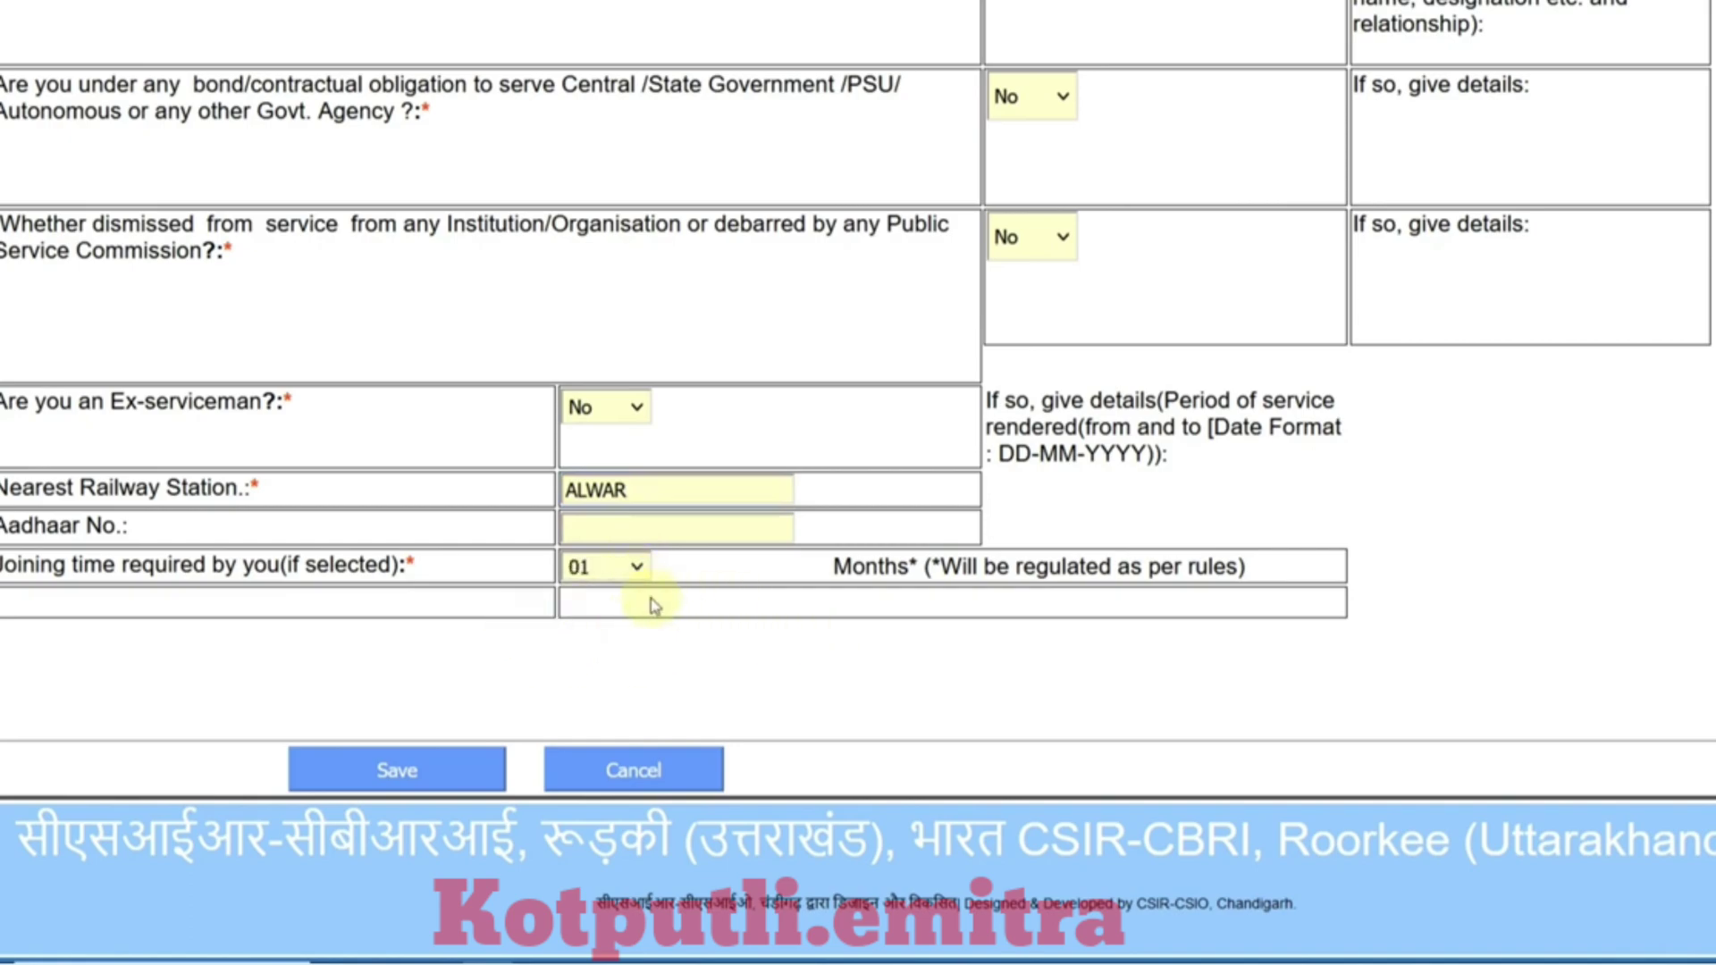
pyautogui.click(439, 770)
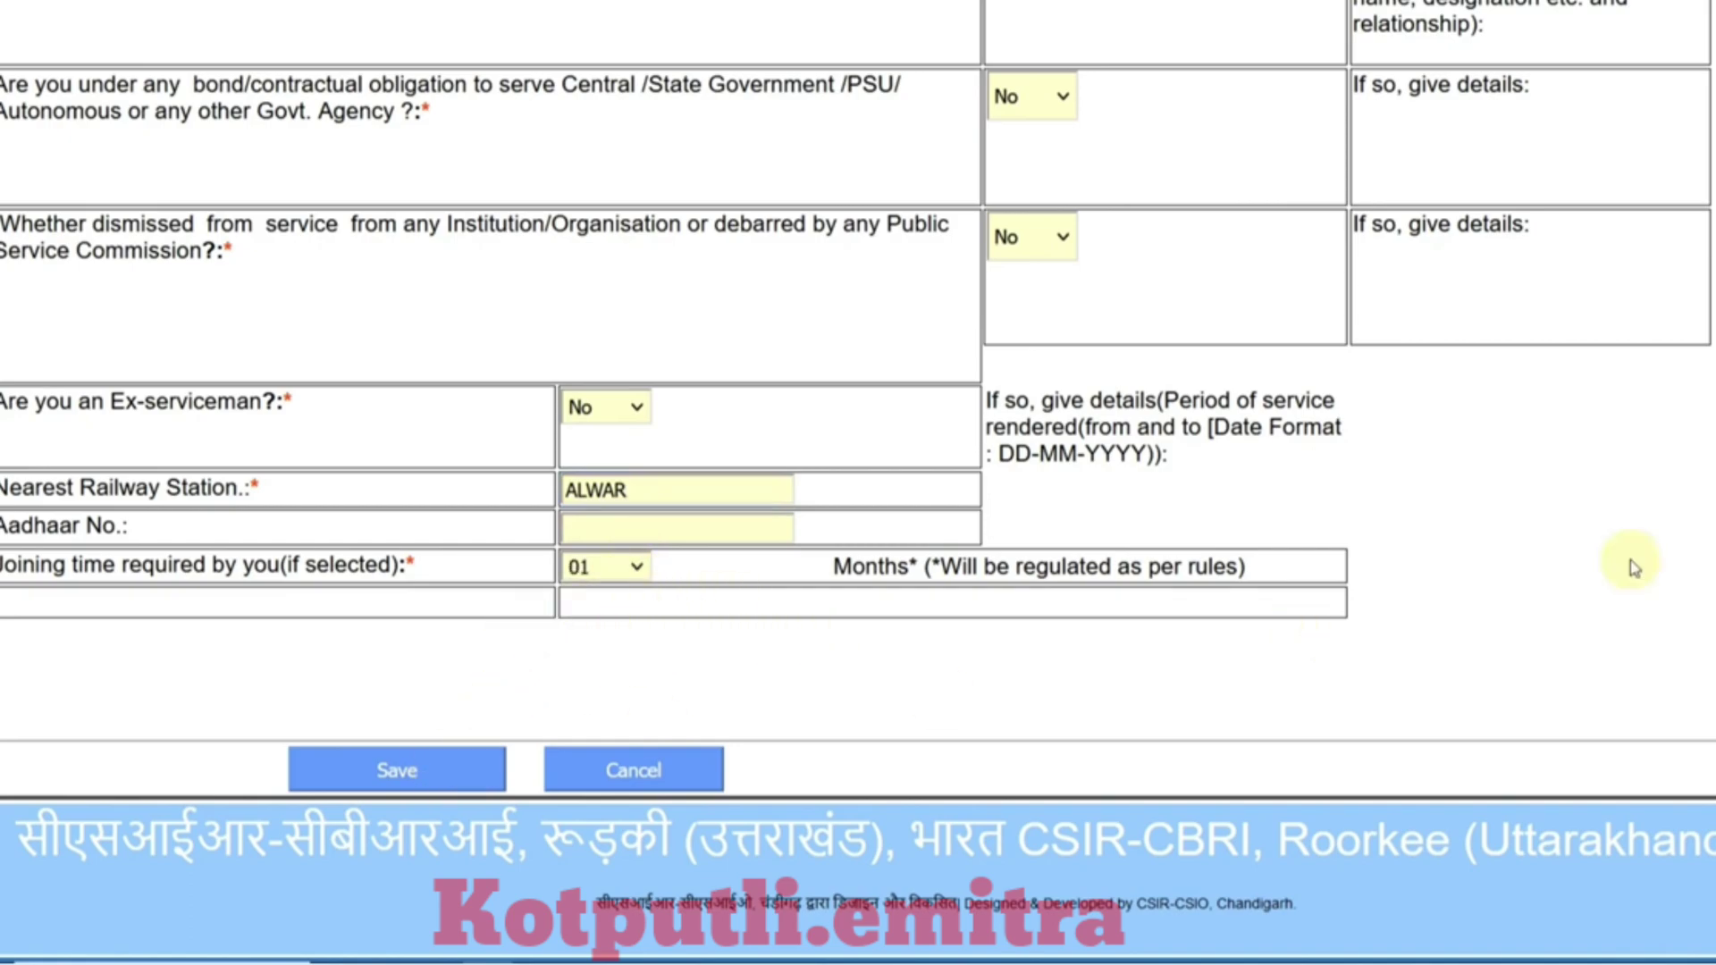
# Step: Select 10th as the qualification with area/branch SSC and First division
pyautogui.scroll(-2, 738, 637)
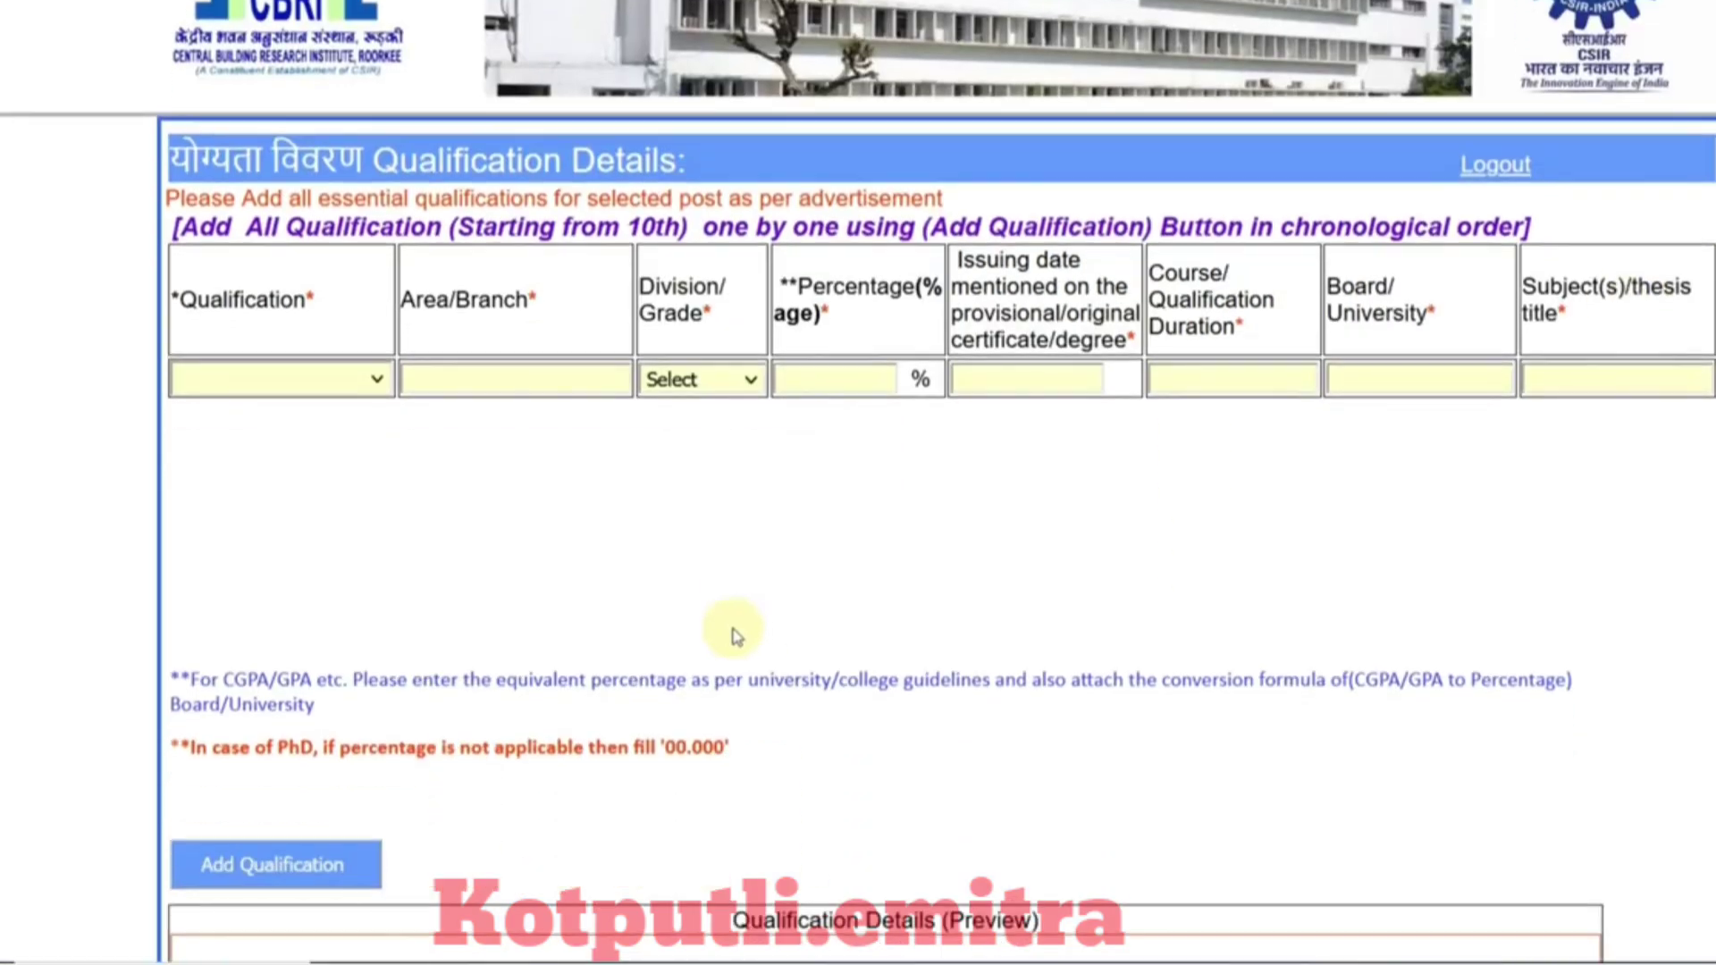
pyautogui.click(374, 366)
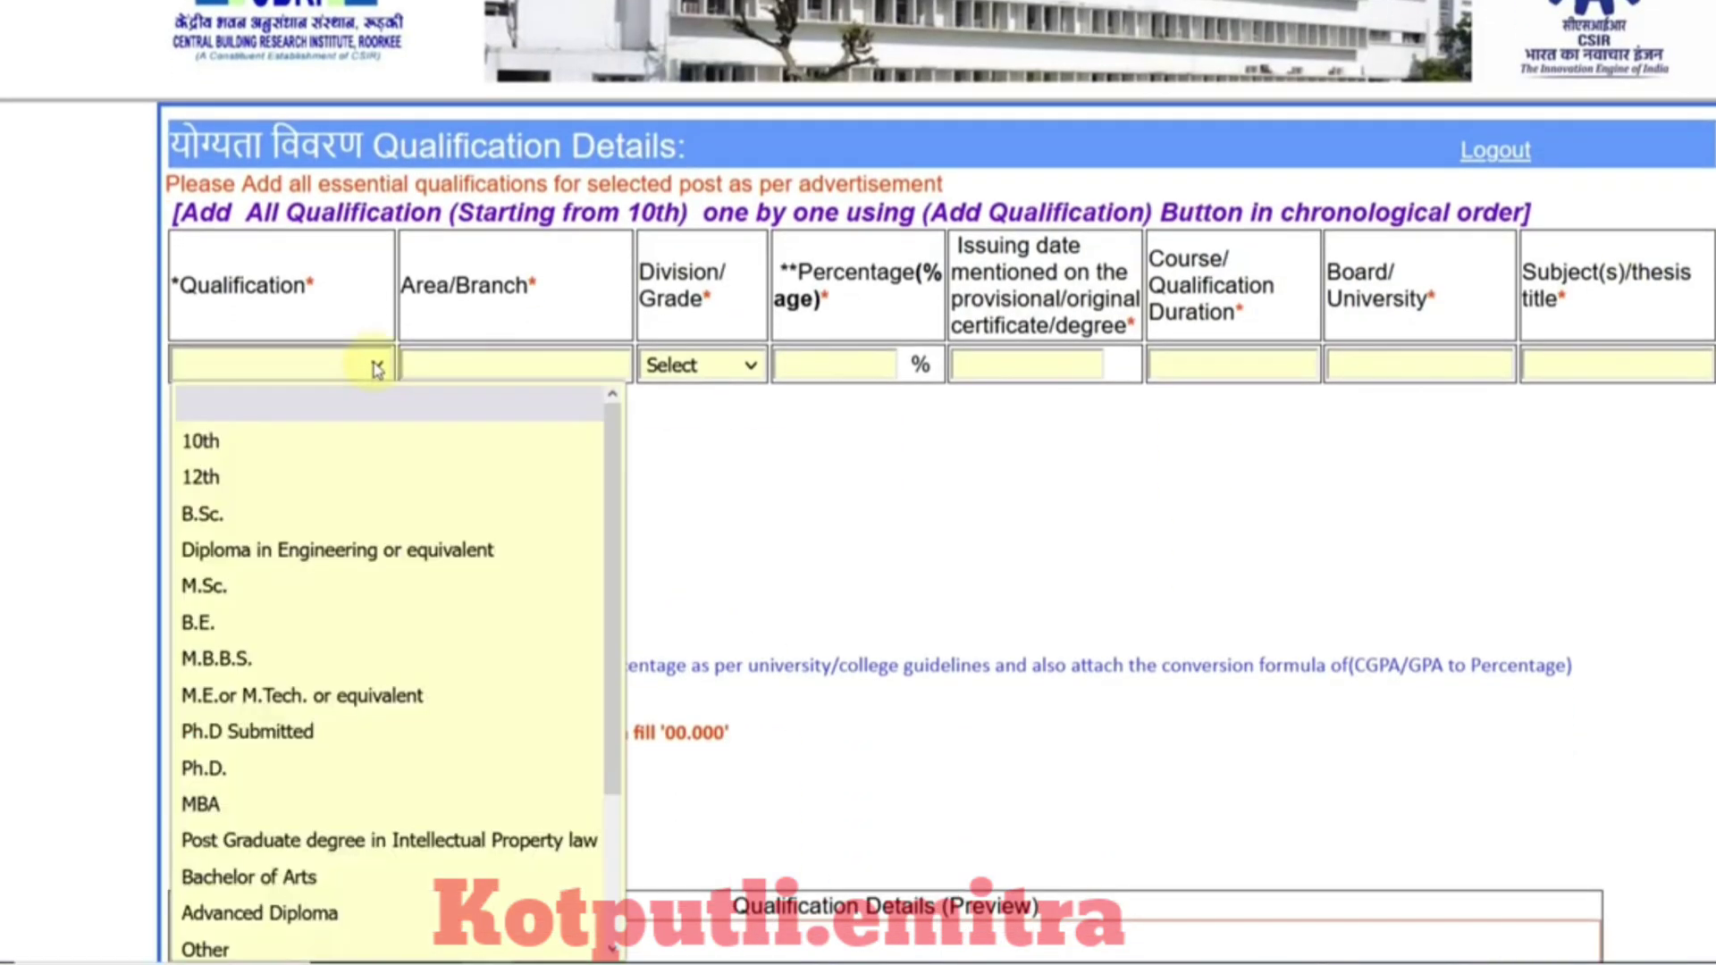
pyautogui.click(331, 447)
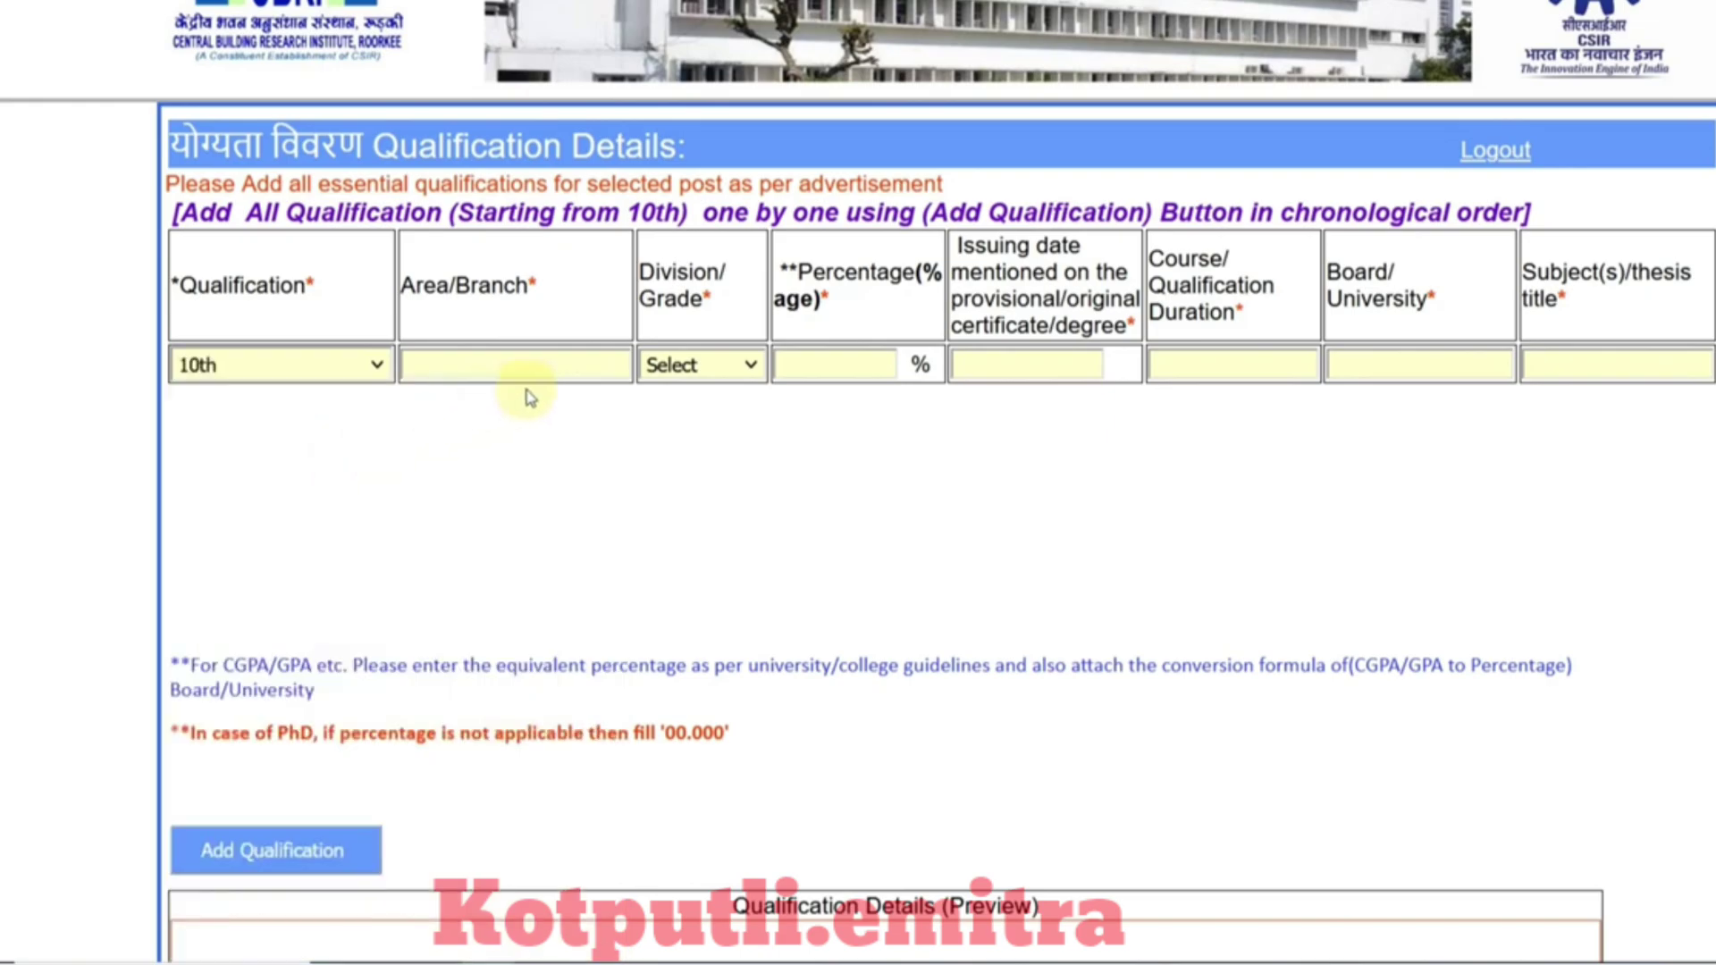
pyautogui.click(539, 369)
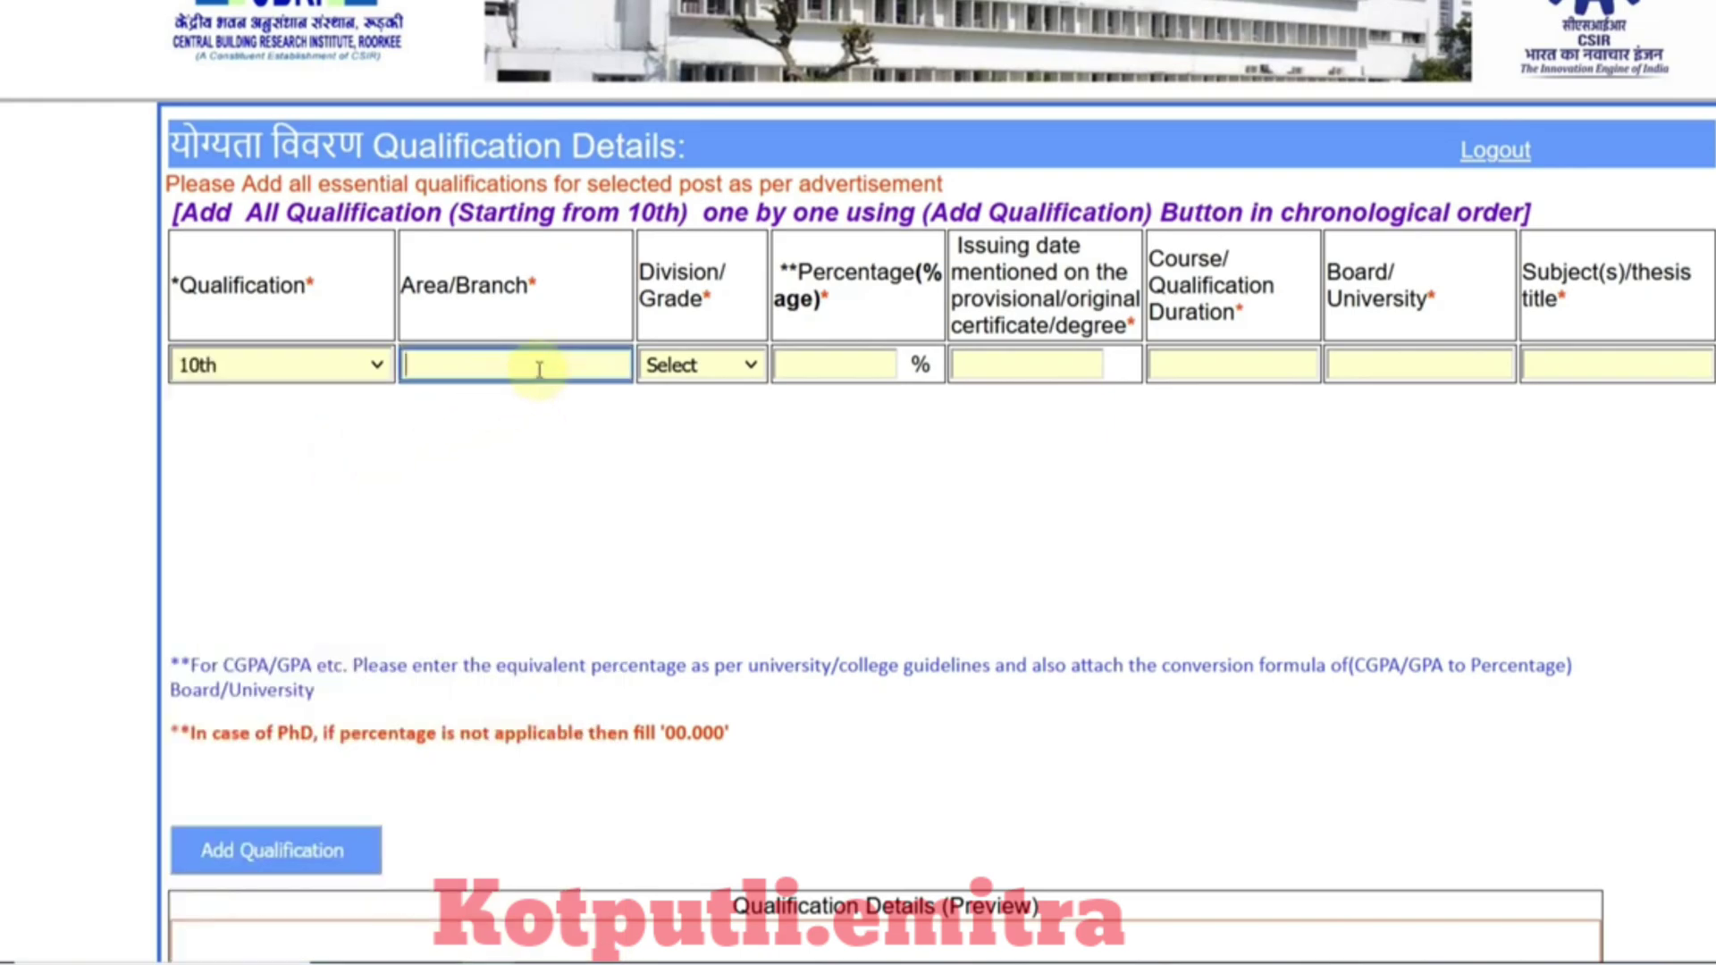
pyautogui.write('SSC')
pyautogui.click(711, 368)
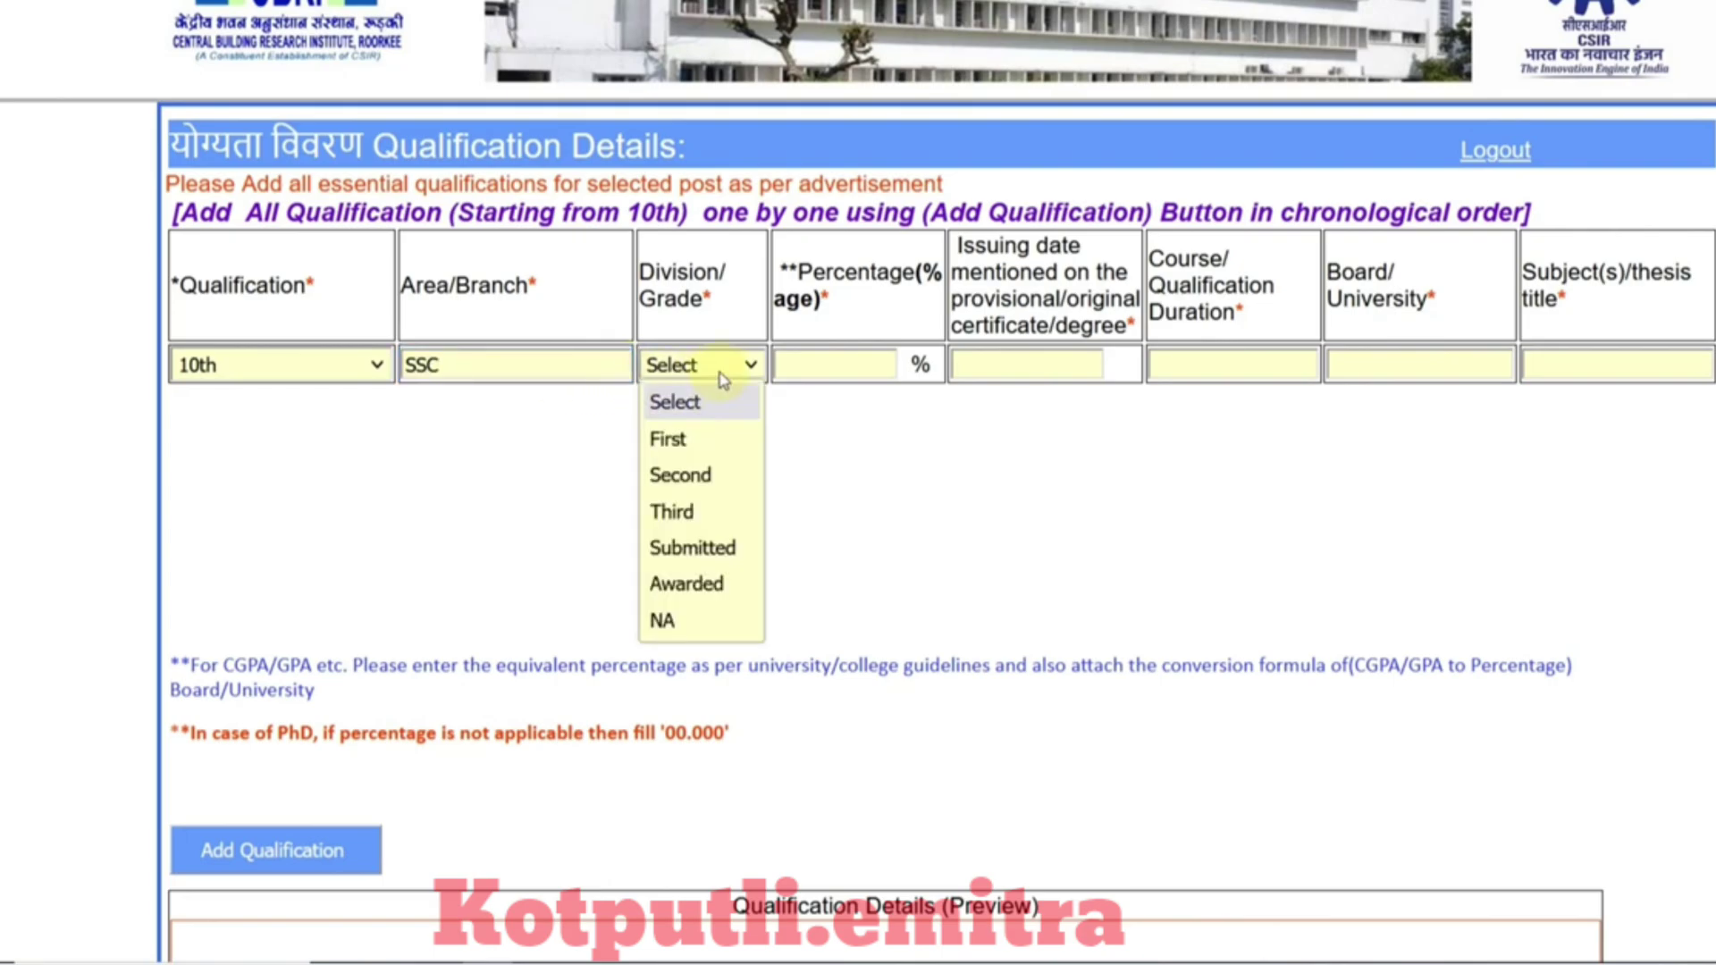
pyautogui.click(713, 438)
# Step: Enter 80.00%, issue date 15/07/2015 and duration 1 year, then add the 10th qualification
pyautogui.click(855, 373)
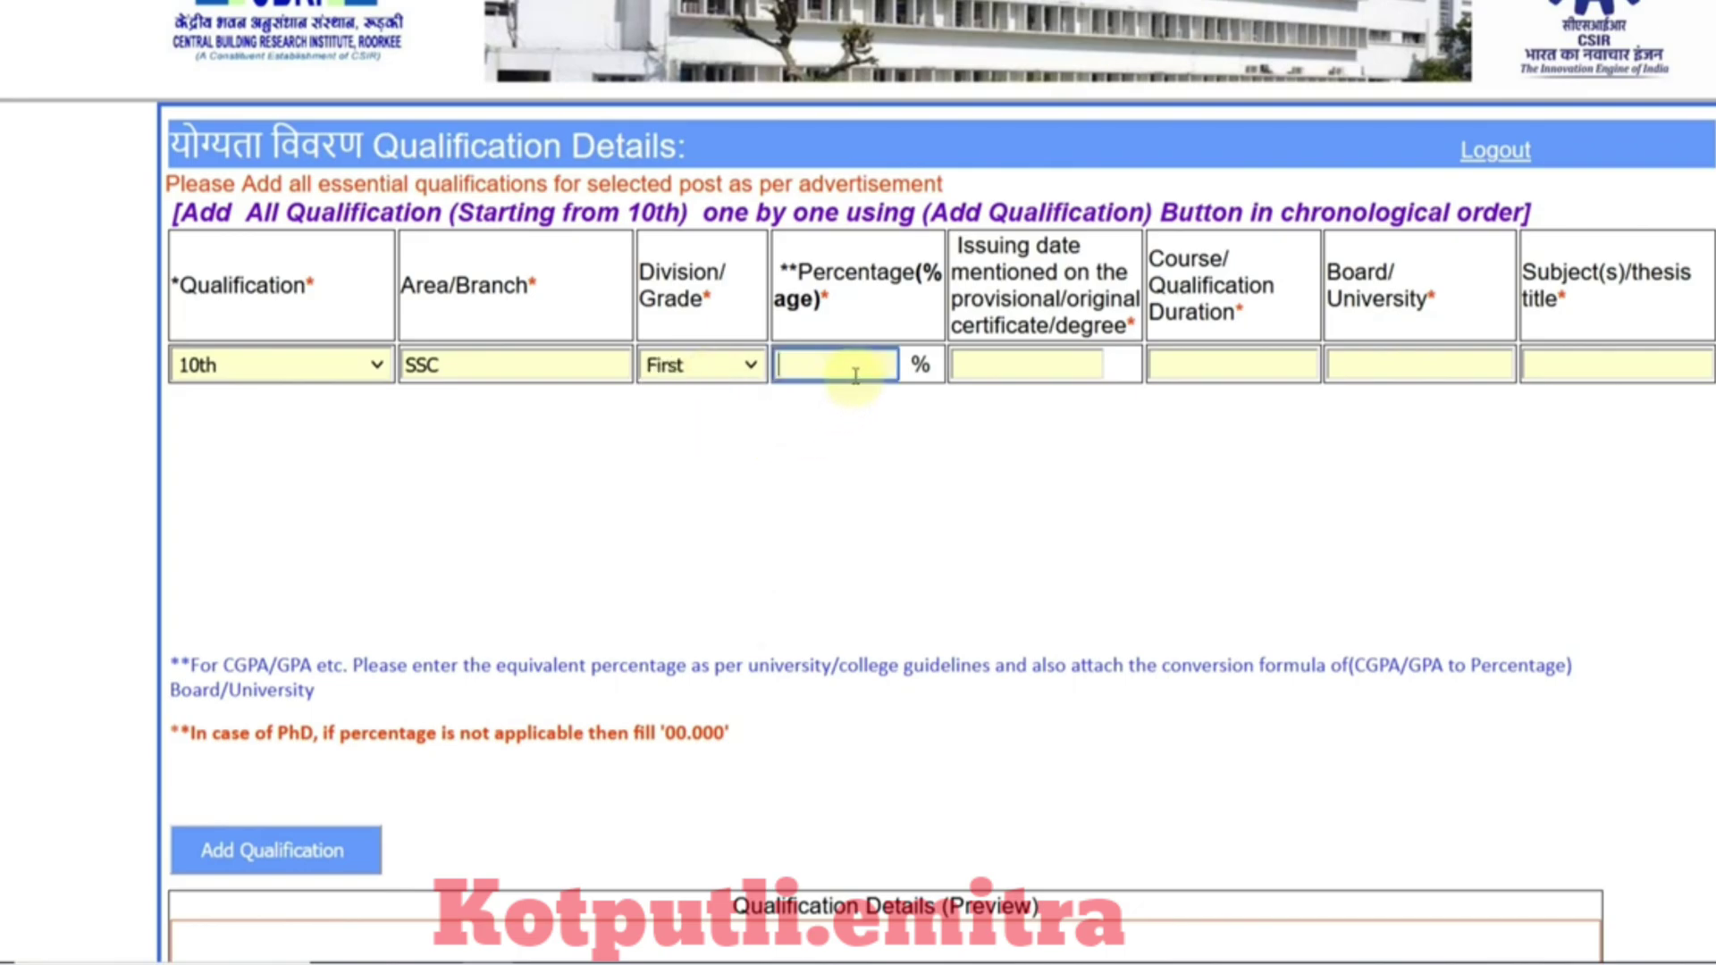
pyautogui.write('80.00')
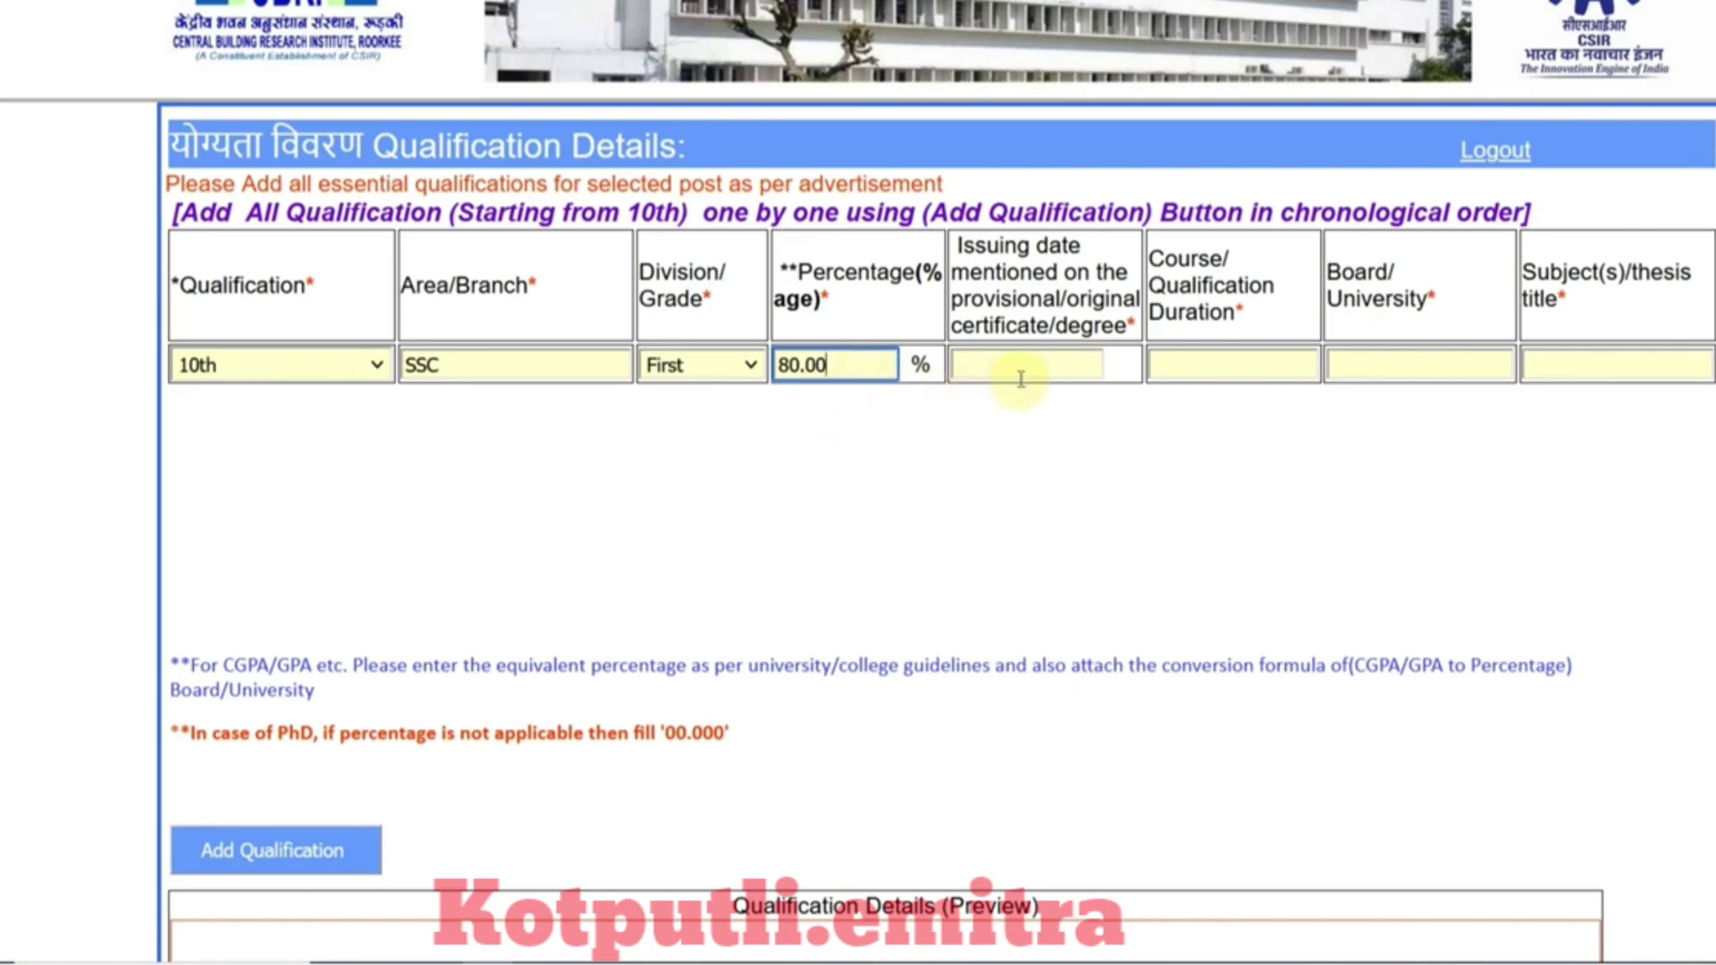
pyautogui.click(1078, 359)
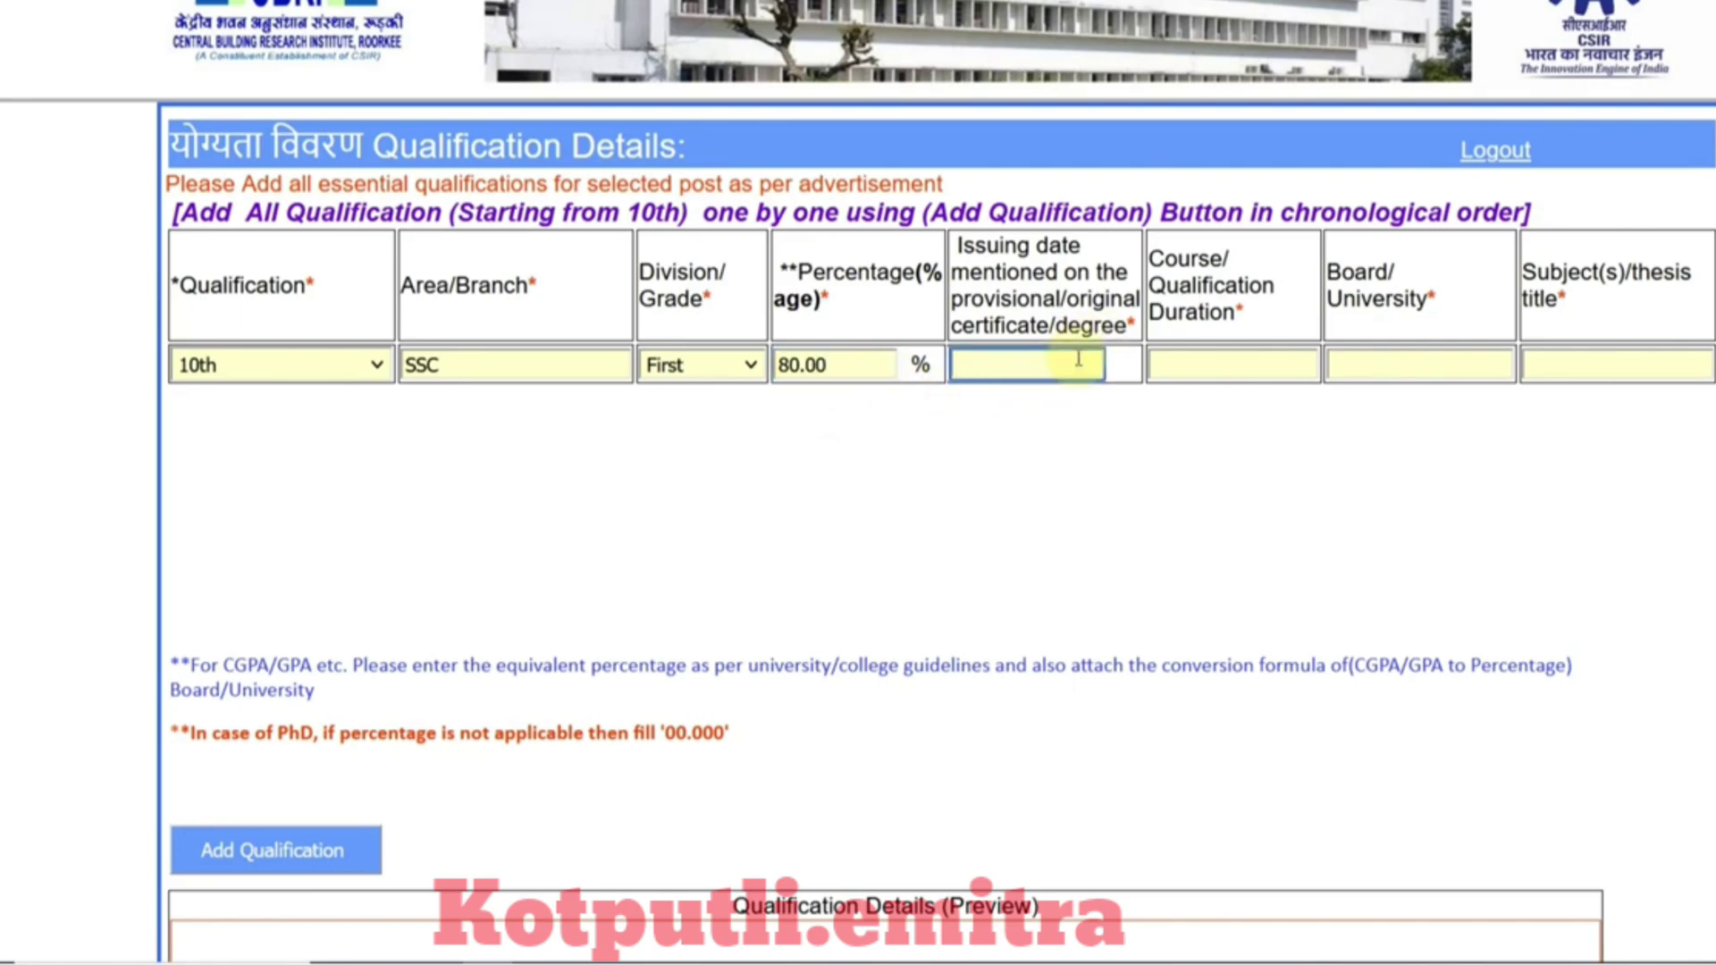
pyautogui.write('15/07/2015')
pyautogui.click(1190, 373)
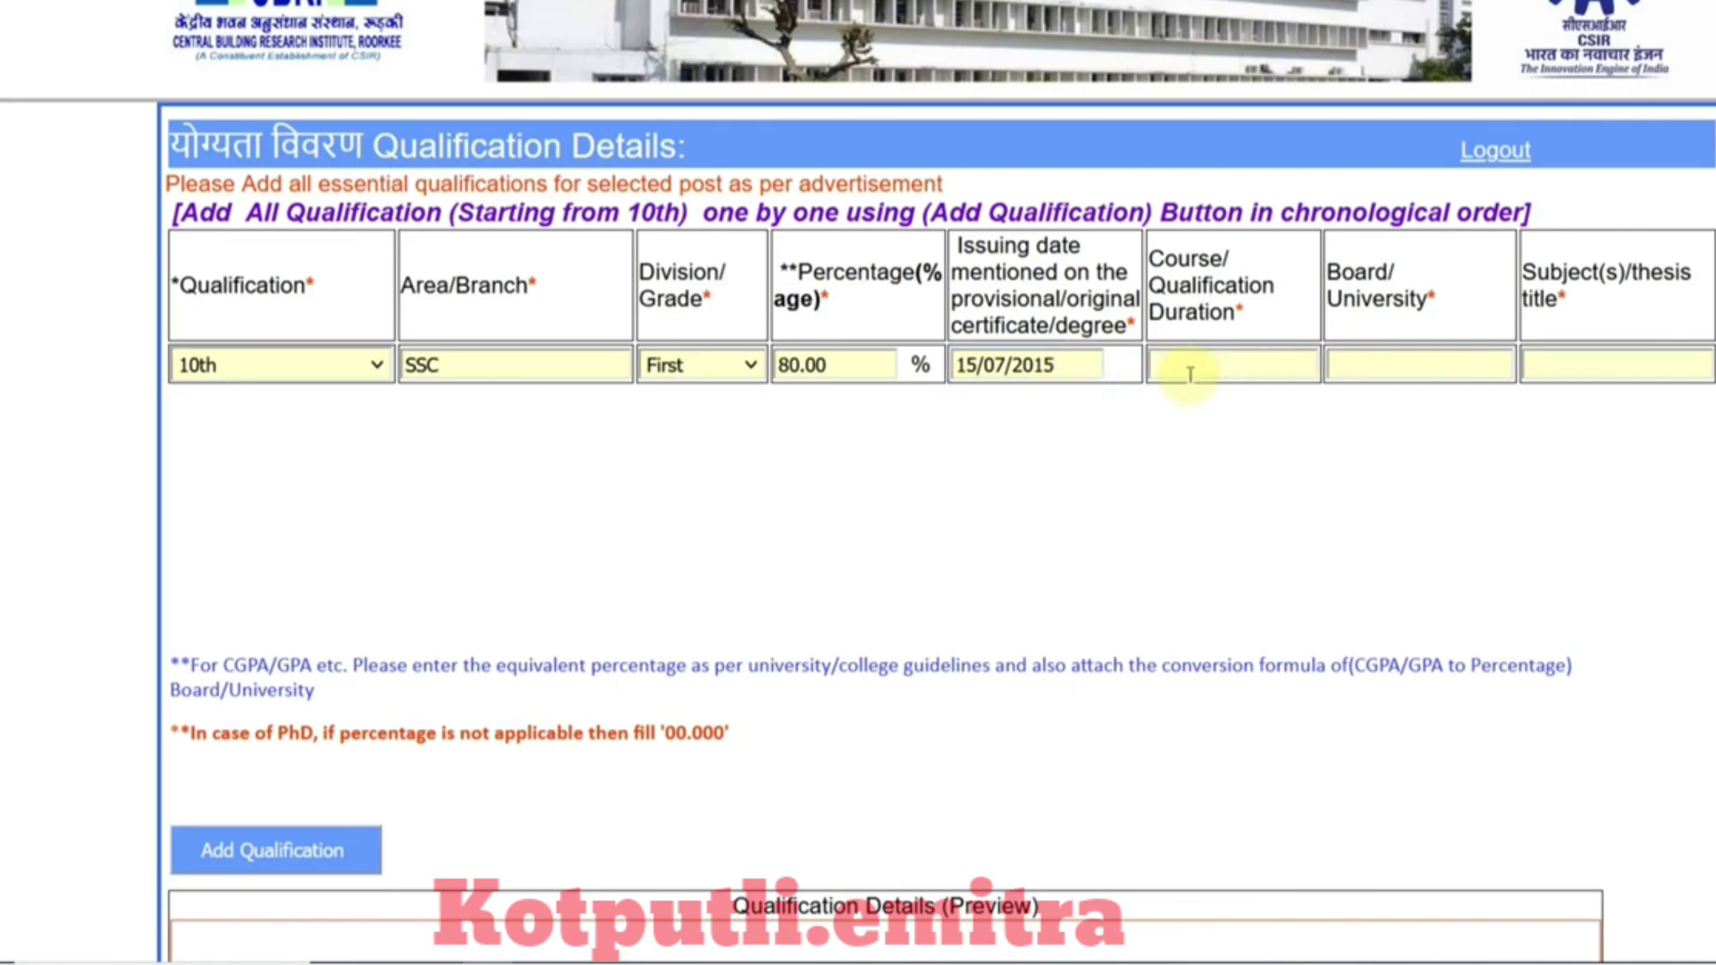
pyautogui.write('1 YEA')
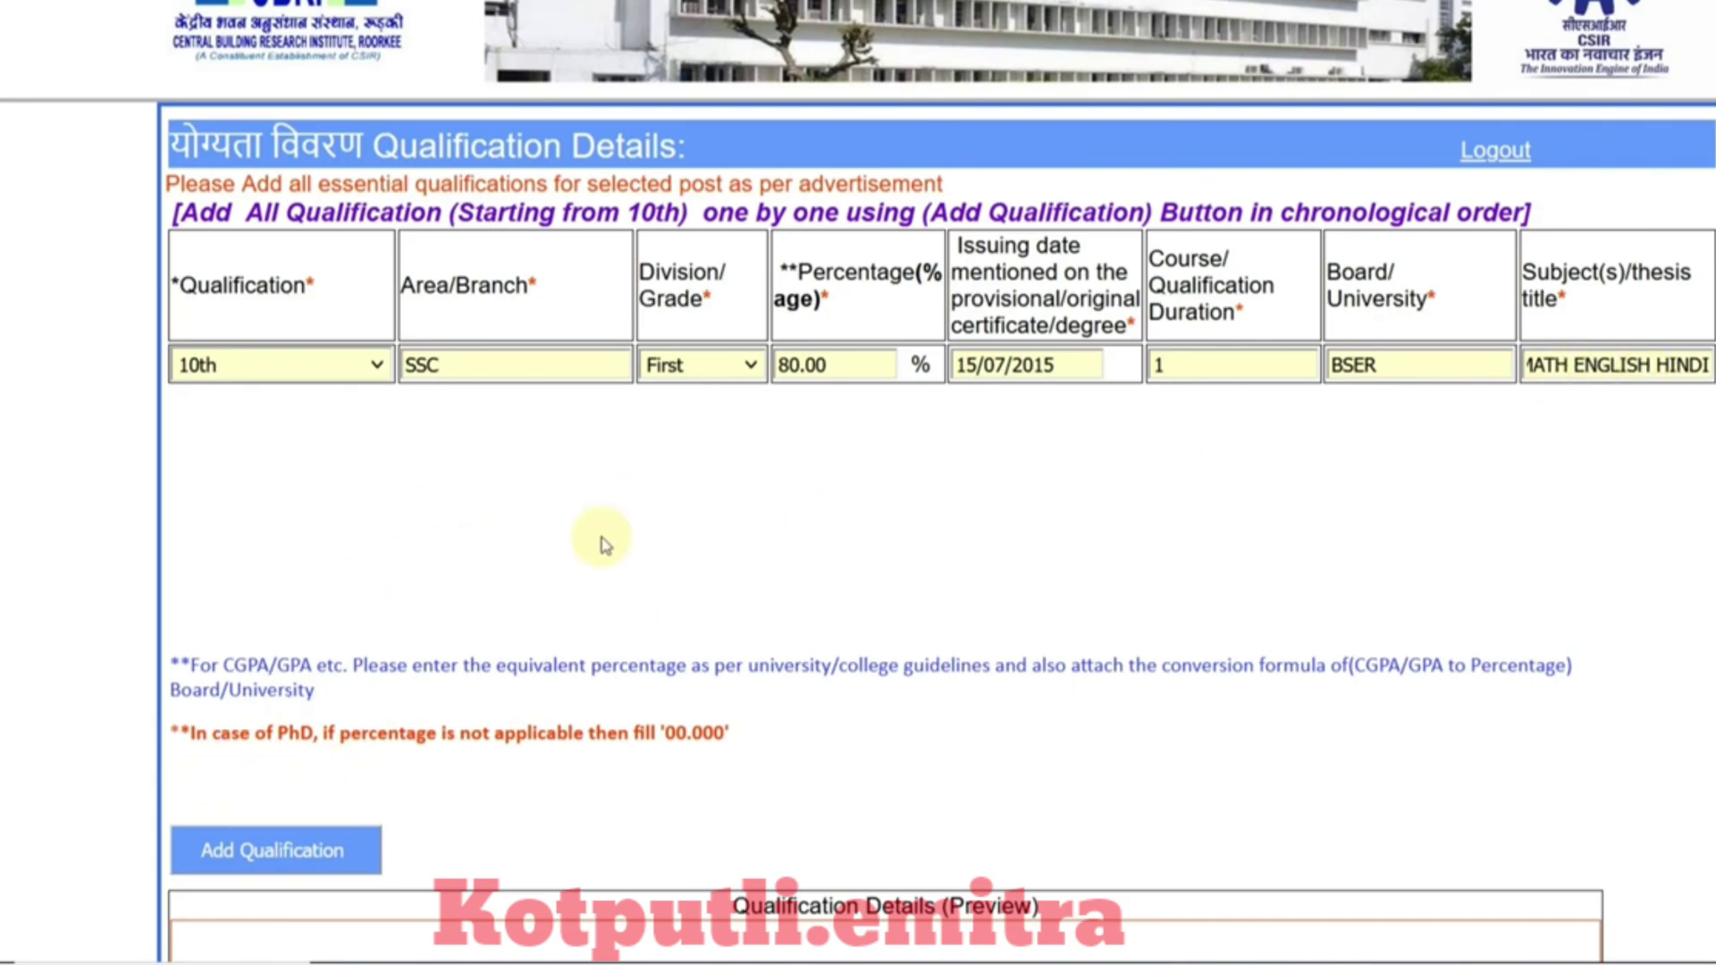
pyautogui.click(315, 854)
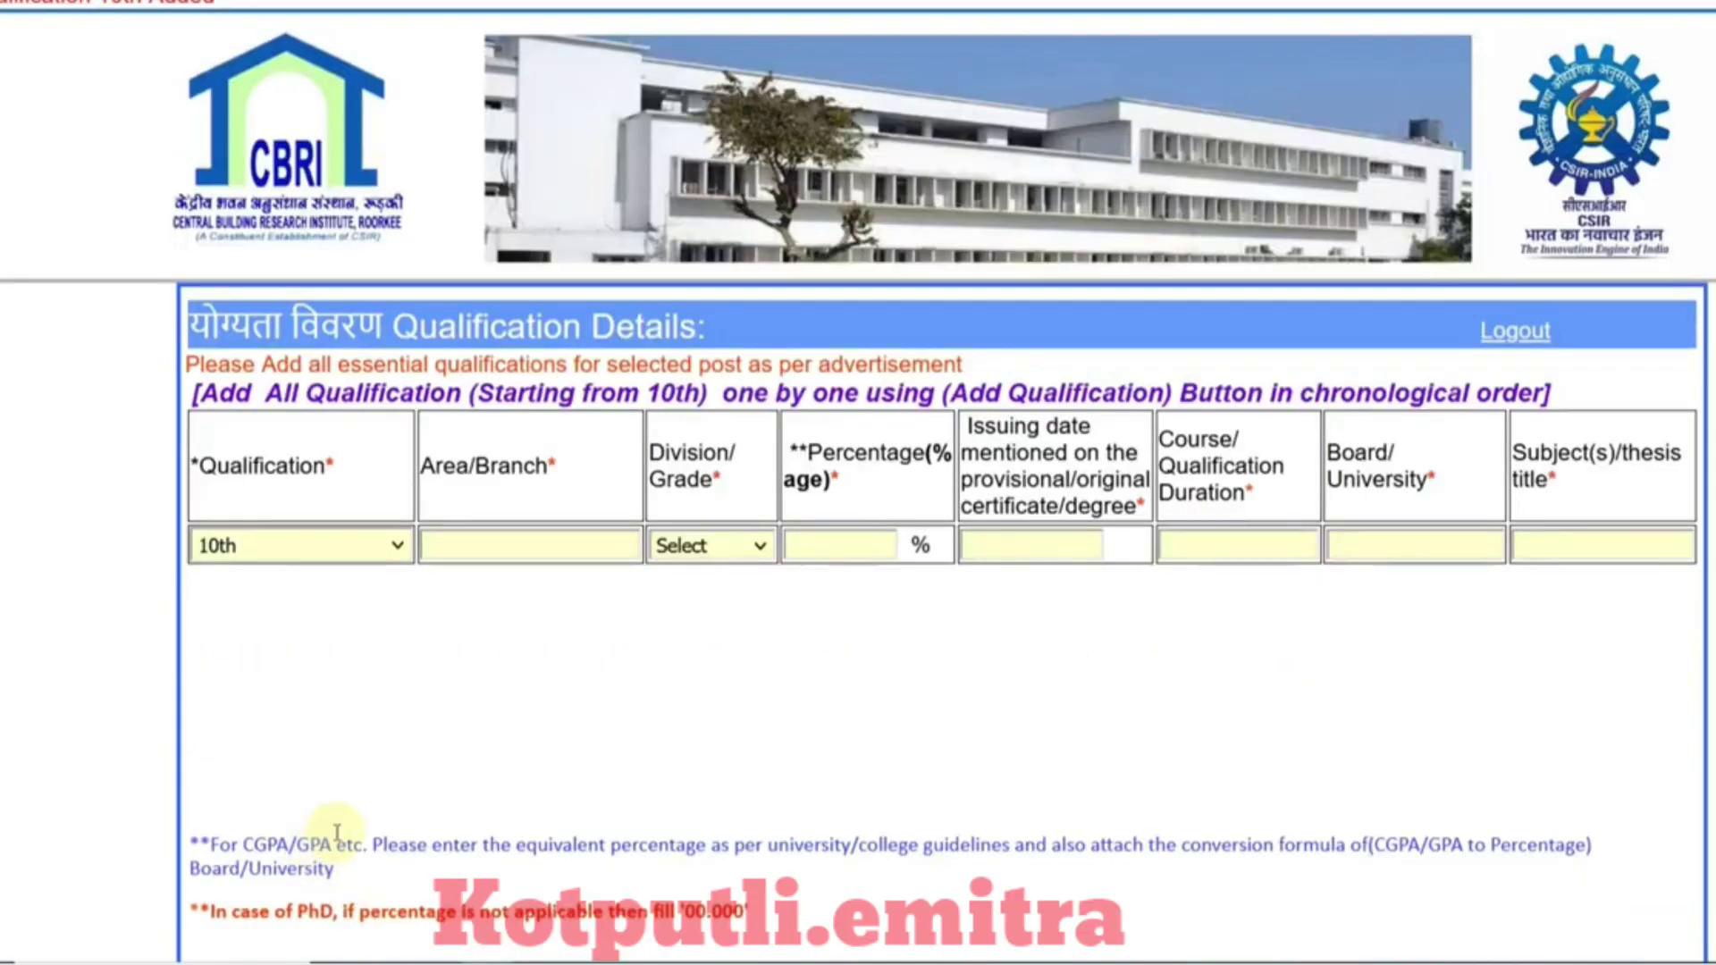
# Step: Change the new qualification row from 12th to Diploma in Engineering or equivalent
pyautogui.scroll(-5, 429, 787)
pyautogui.scroll(3, 613, 786)
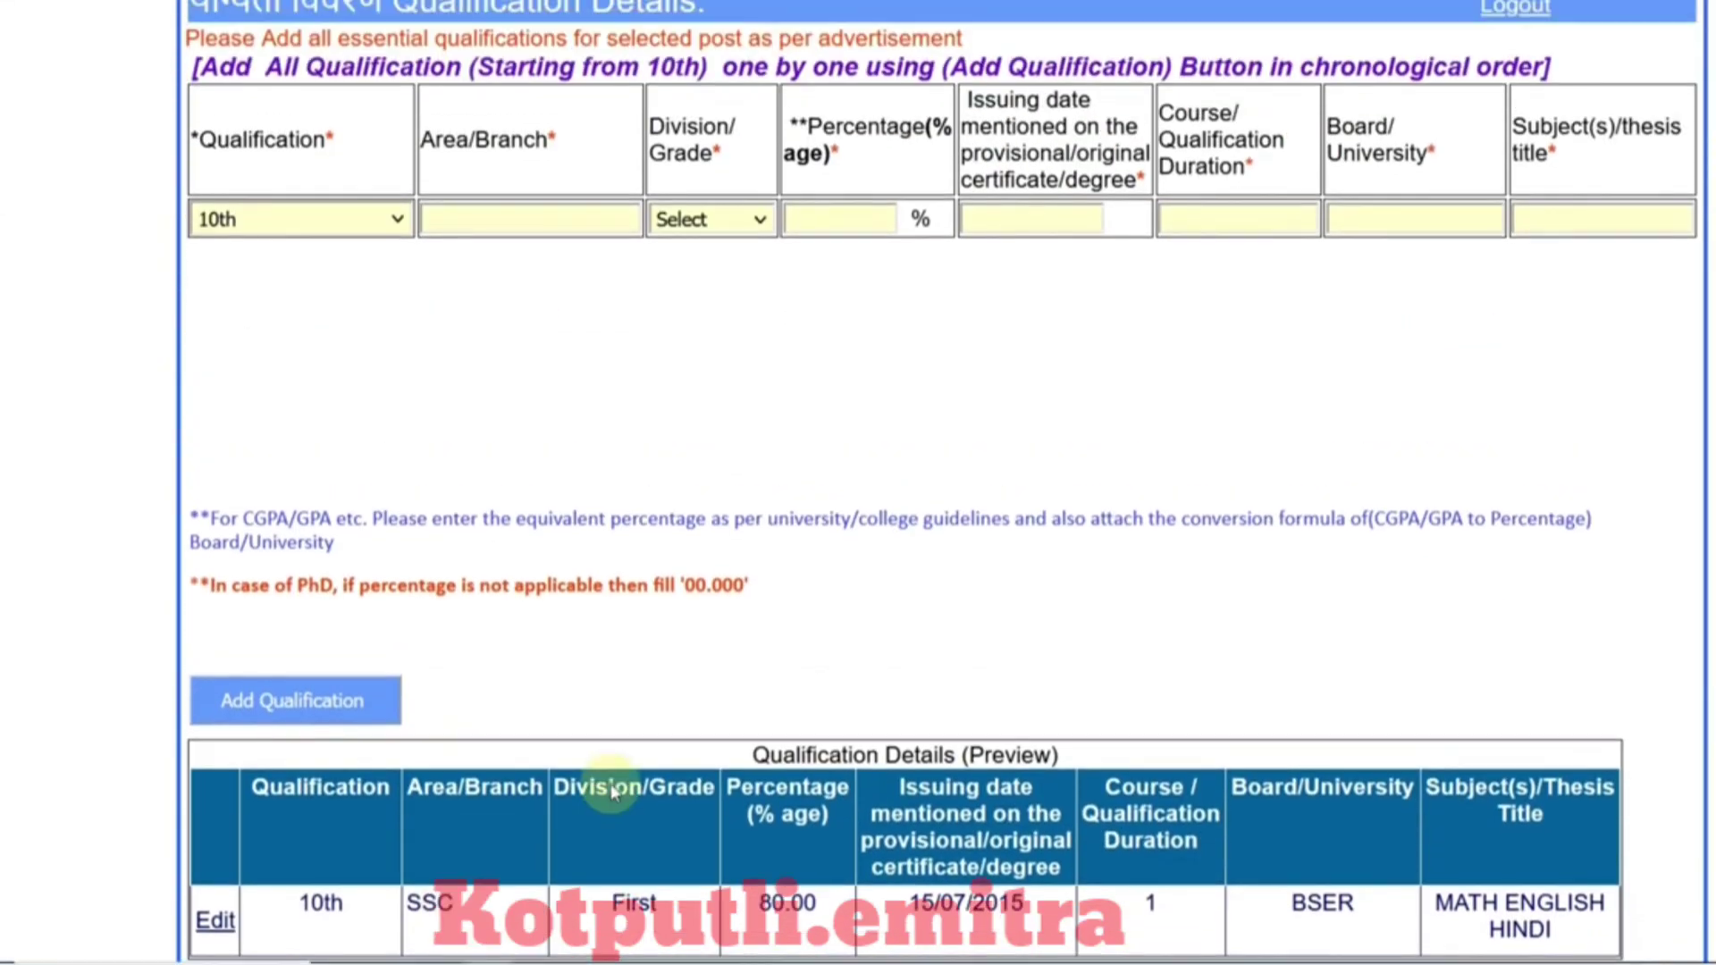
pyautogui.click(355, 253)
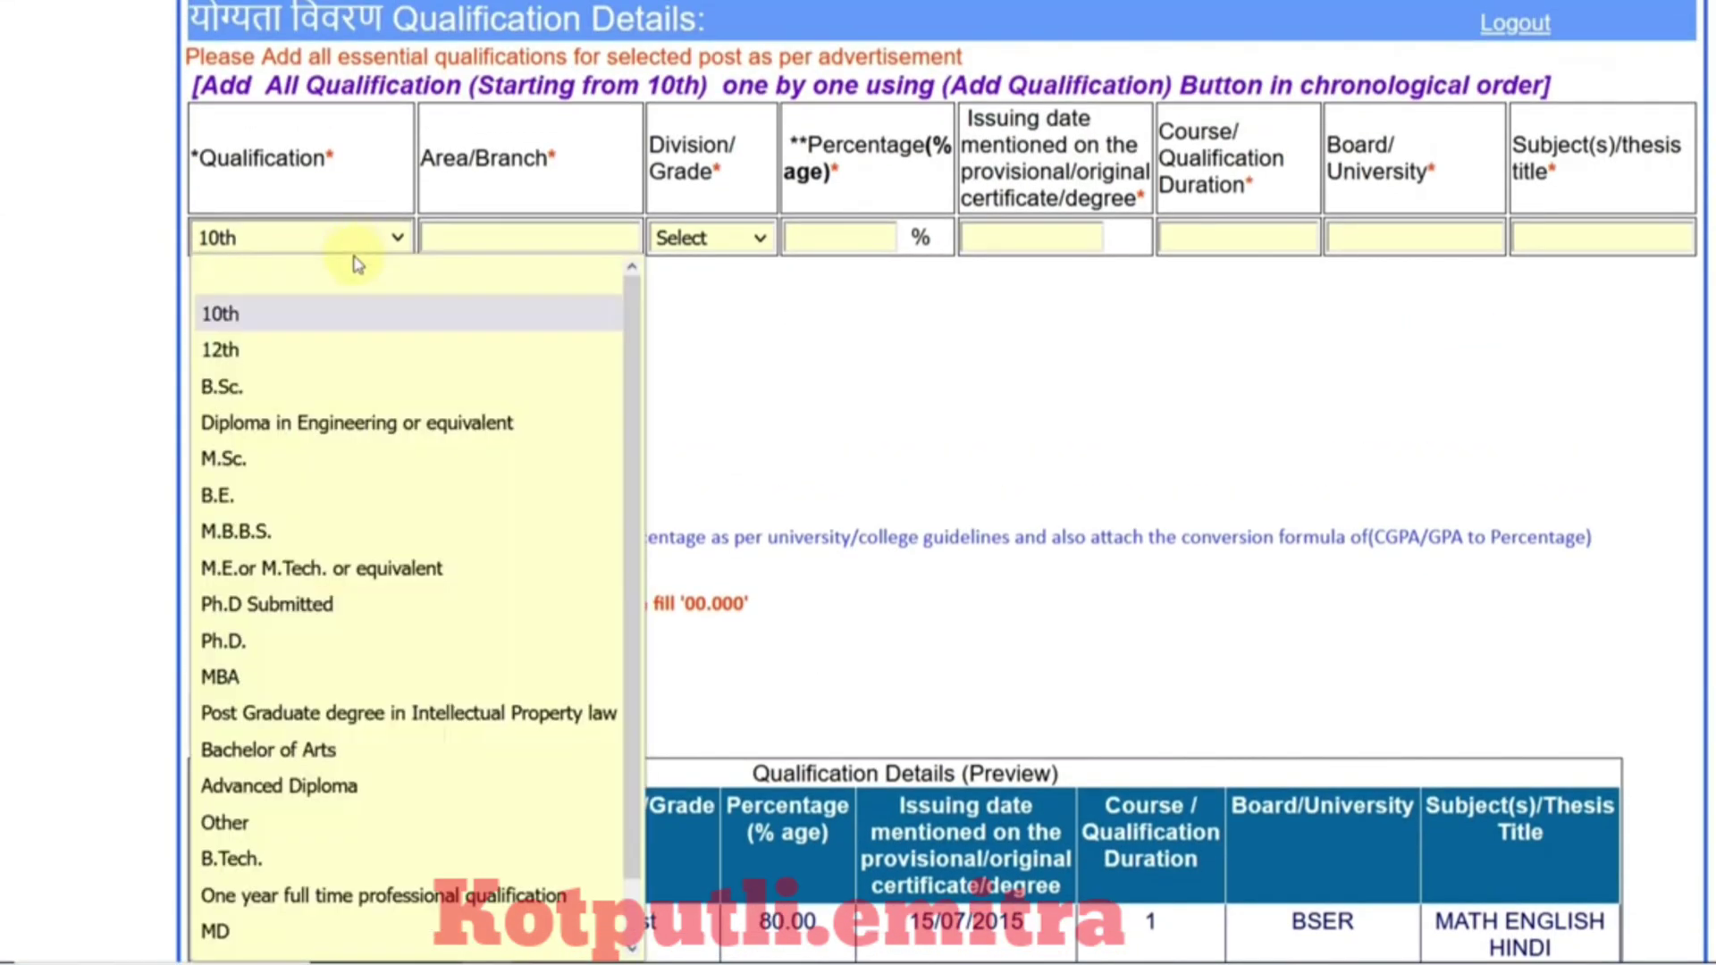
pyautogui.click(354, 351)
pyautogui.click(474, 243)
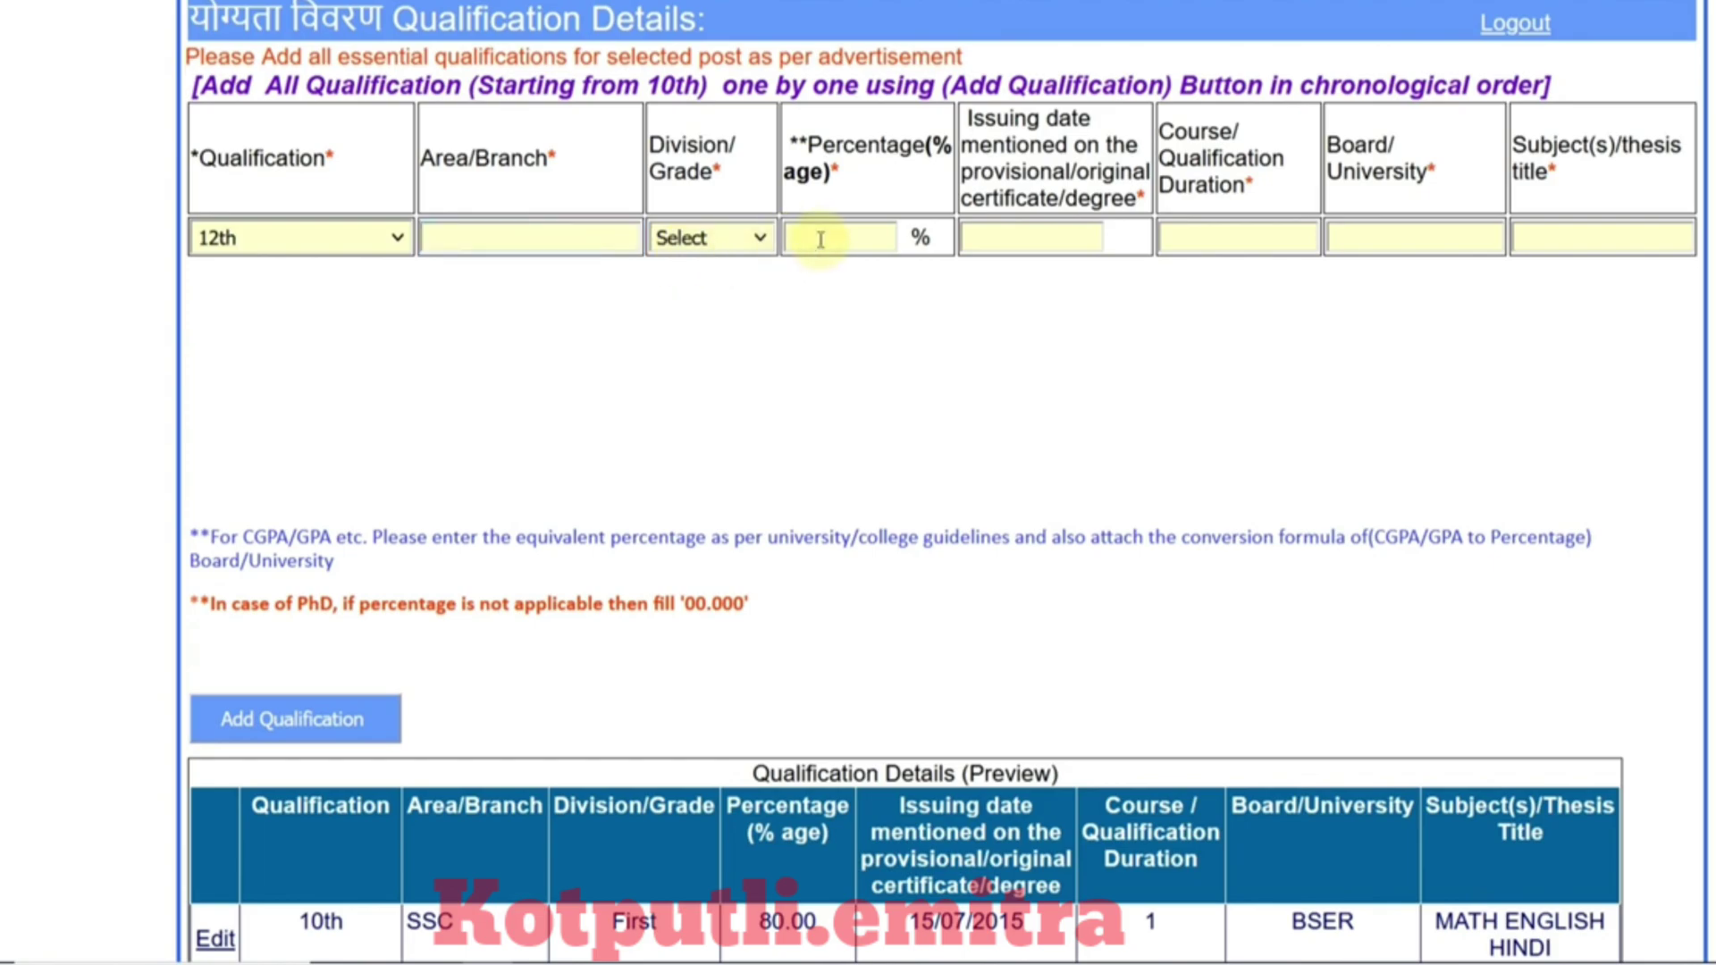
pyautogui.click(377, 243)
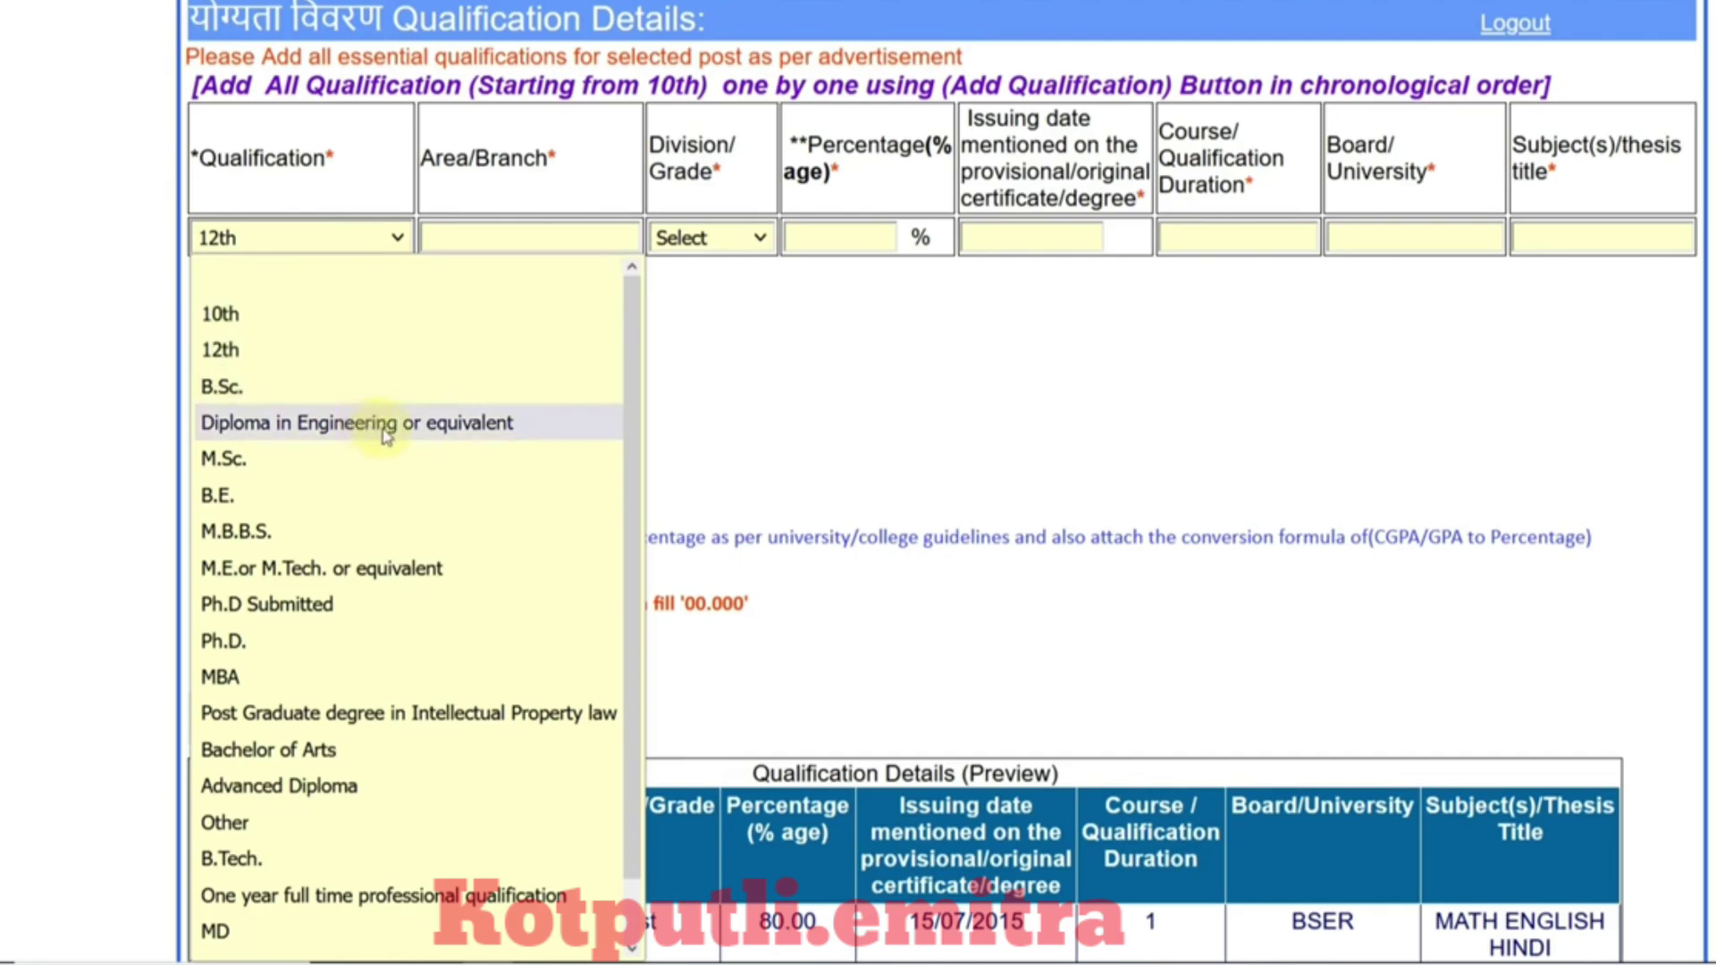
pyautogui.scroll(-1, 380, 465)
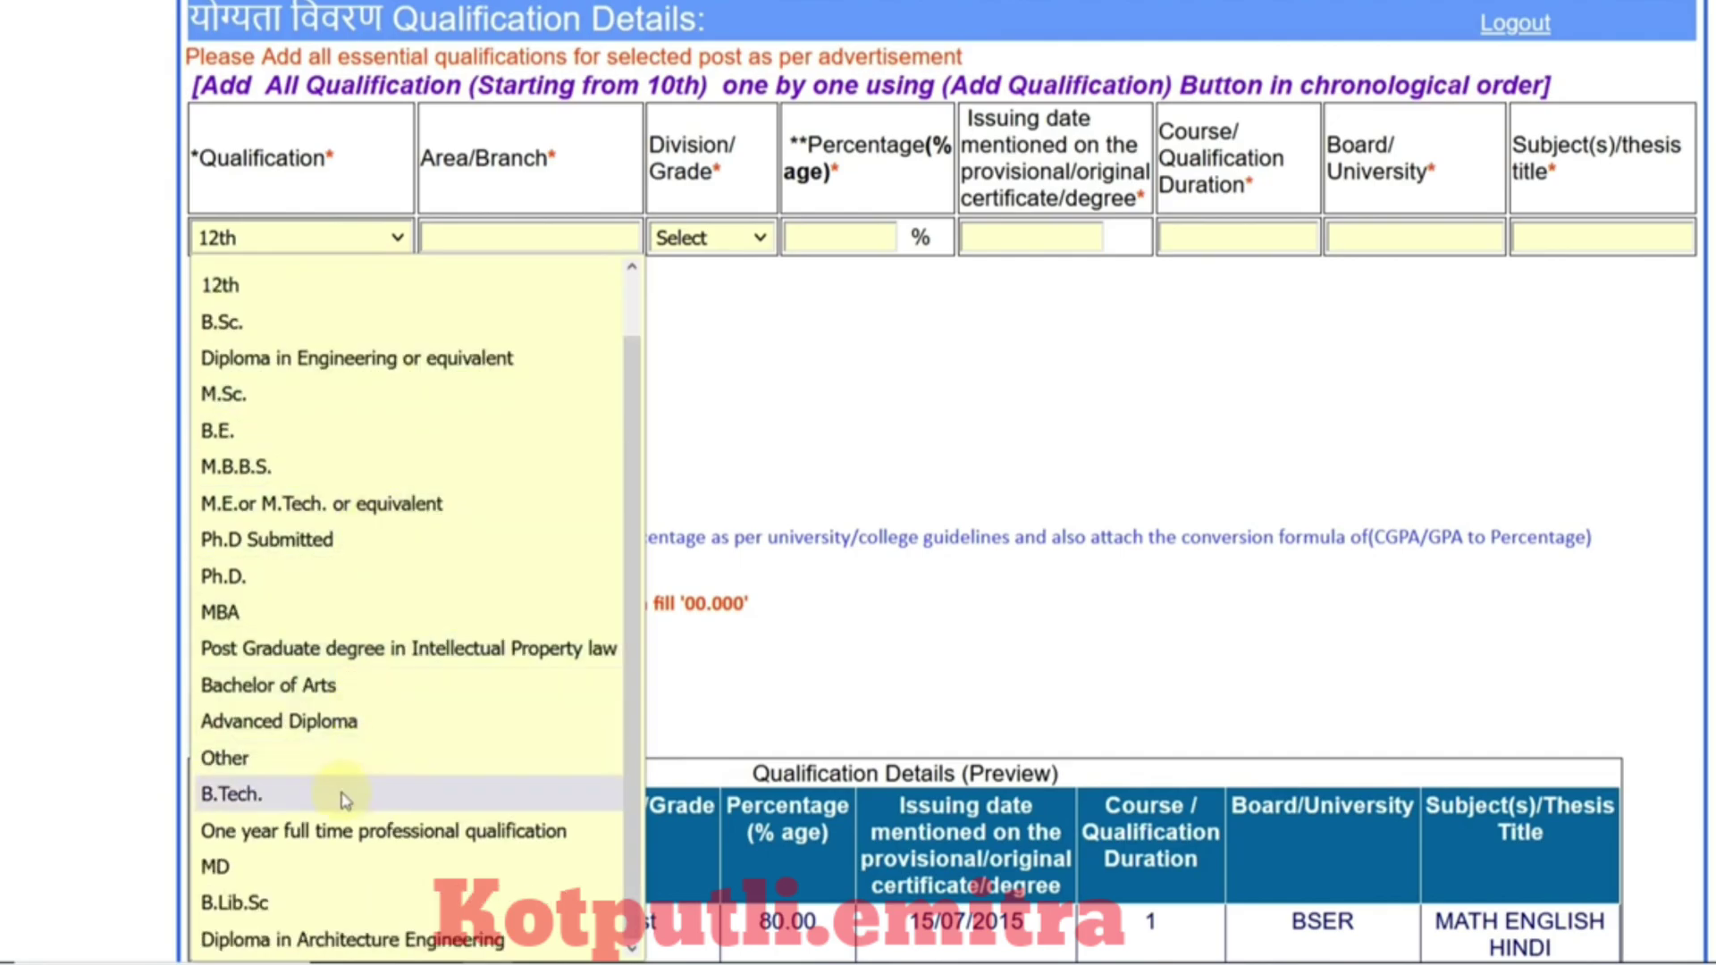
pyautogui.click(344, 359)
# Step: Fill the diploma row with CIVIL branch, First division and course duration 3
pyautogui.click(507, 246)
pyautogui.write('CIVIL')
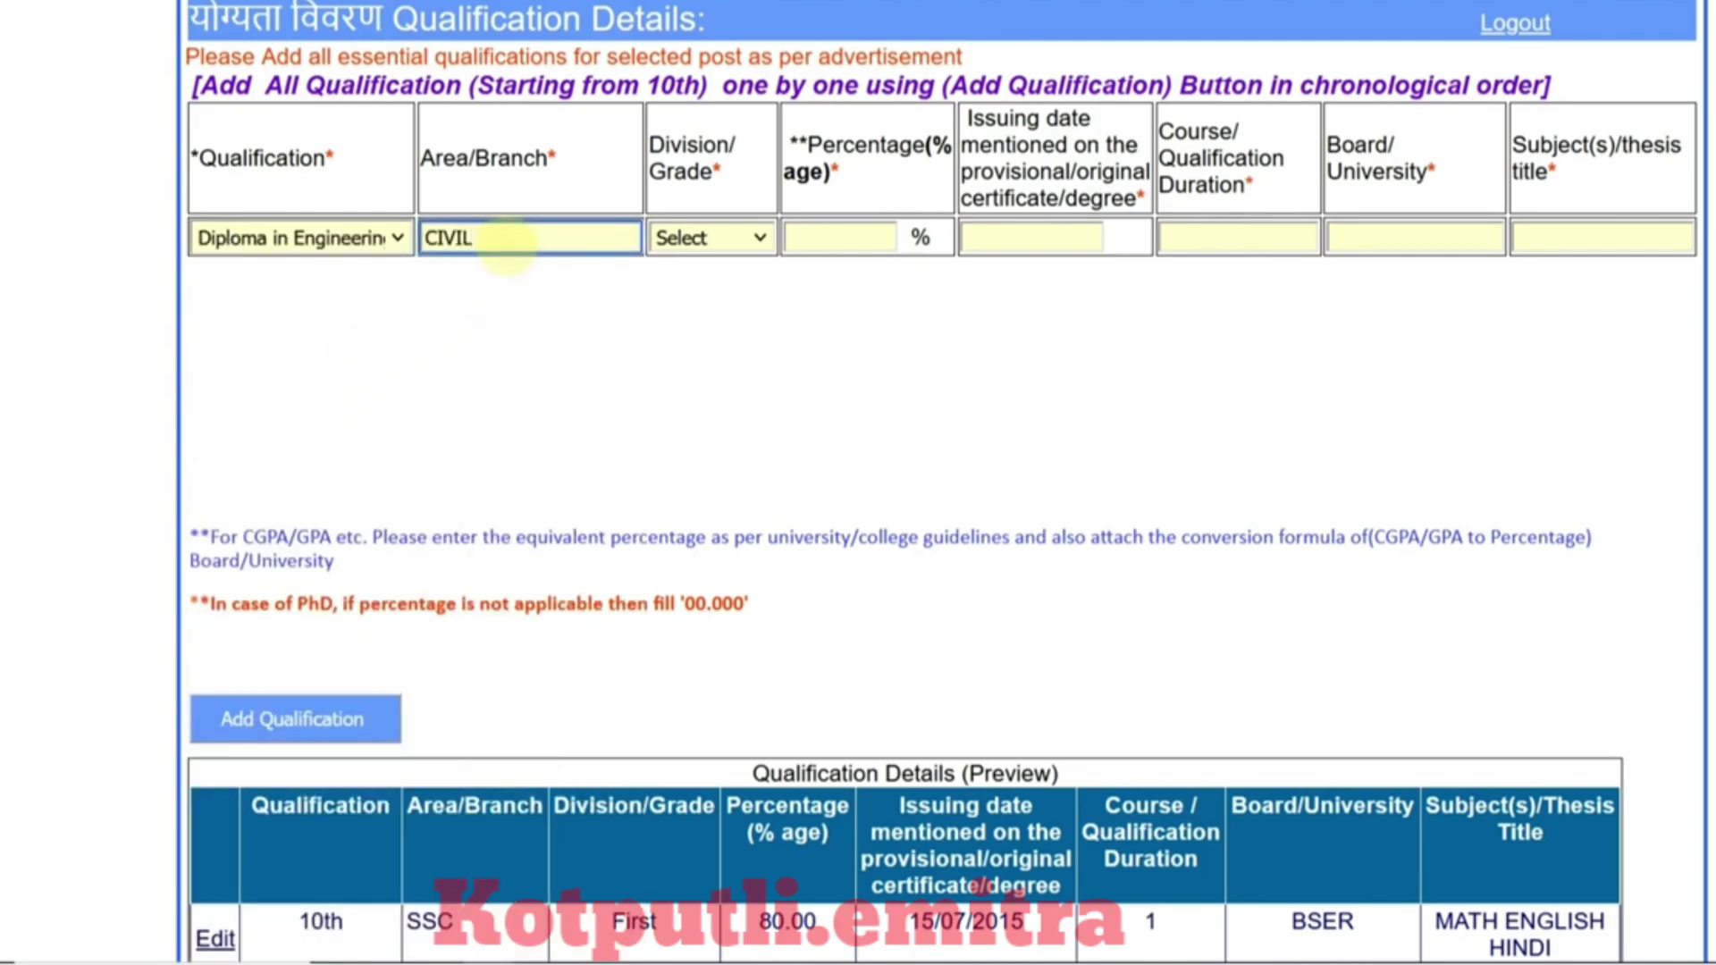
pyautogui.click(680, 240)
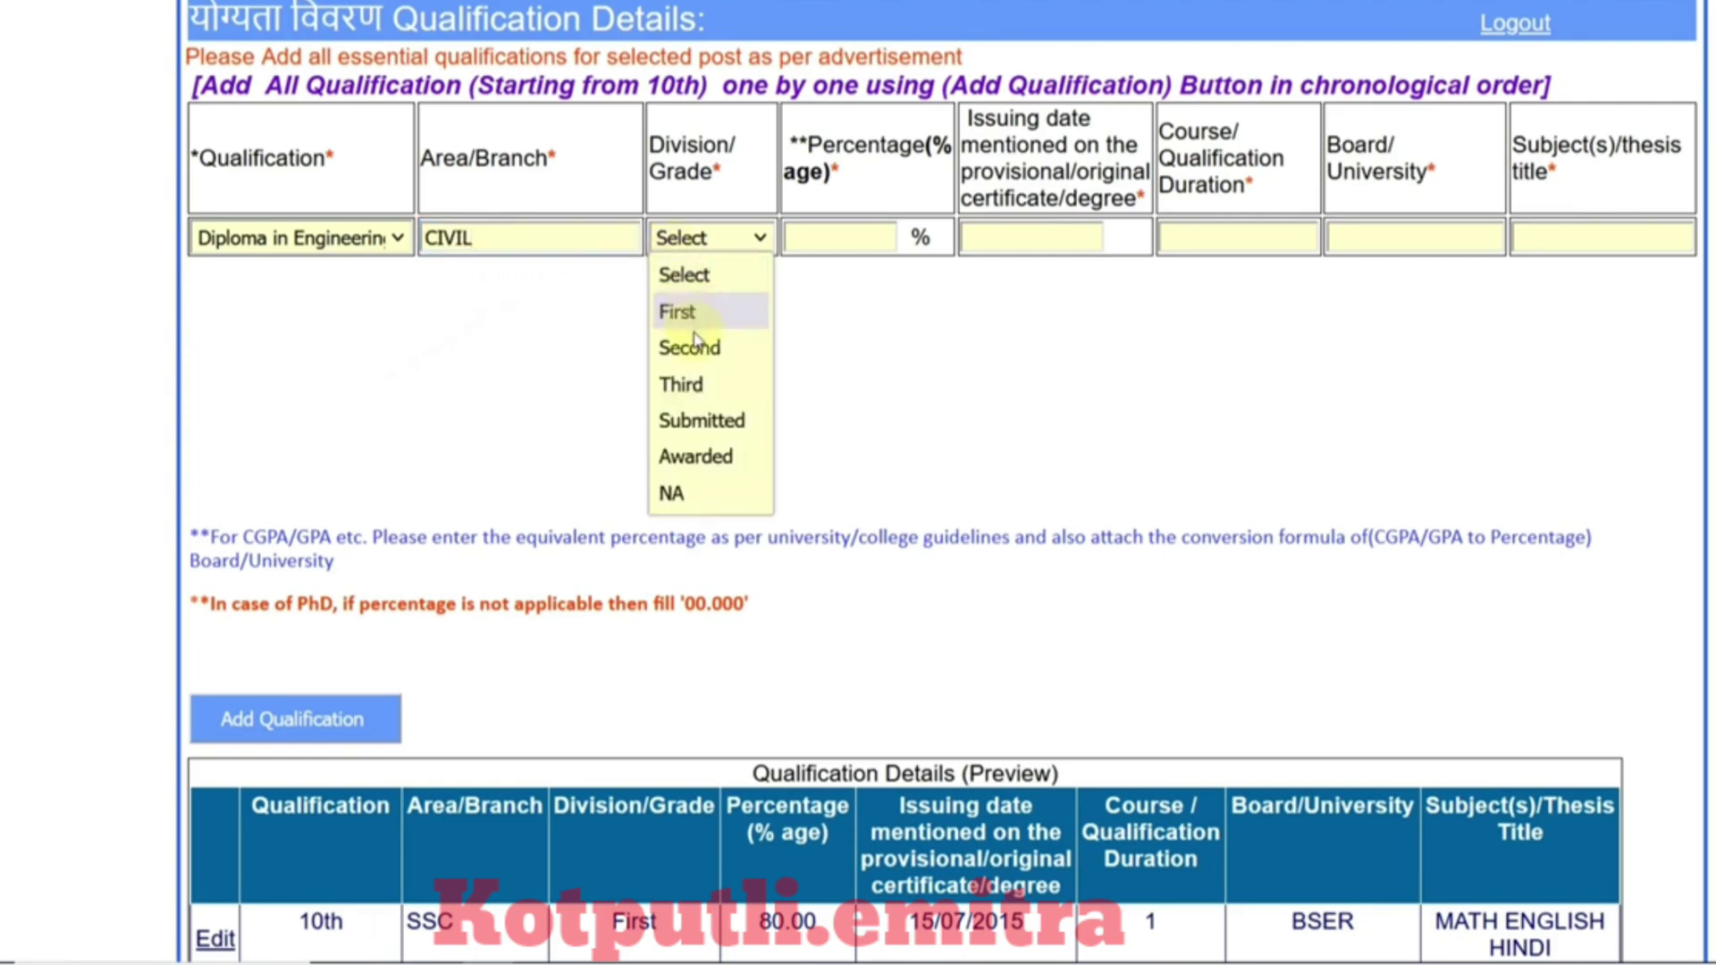
pyautogui.click(688, 327)
pyautogui.click(807, 240)
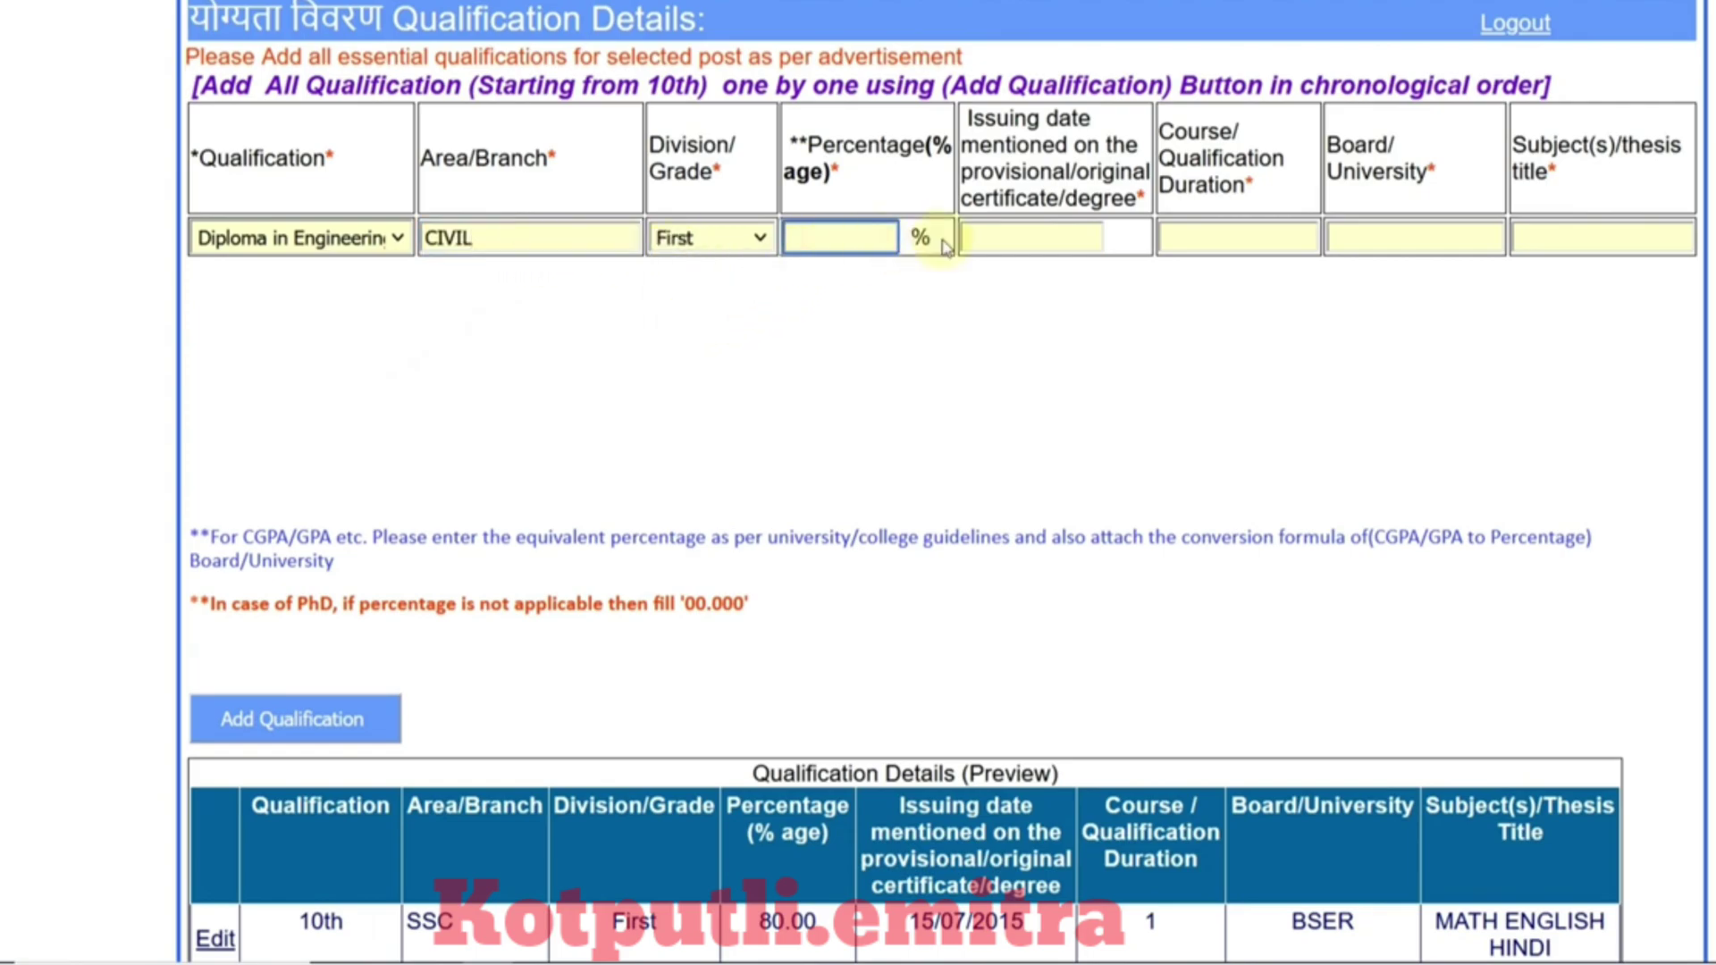
pyautogui.click(1000, 243)
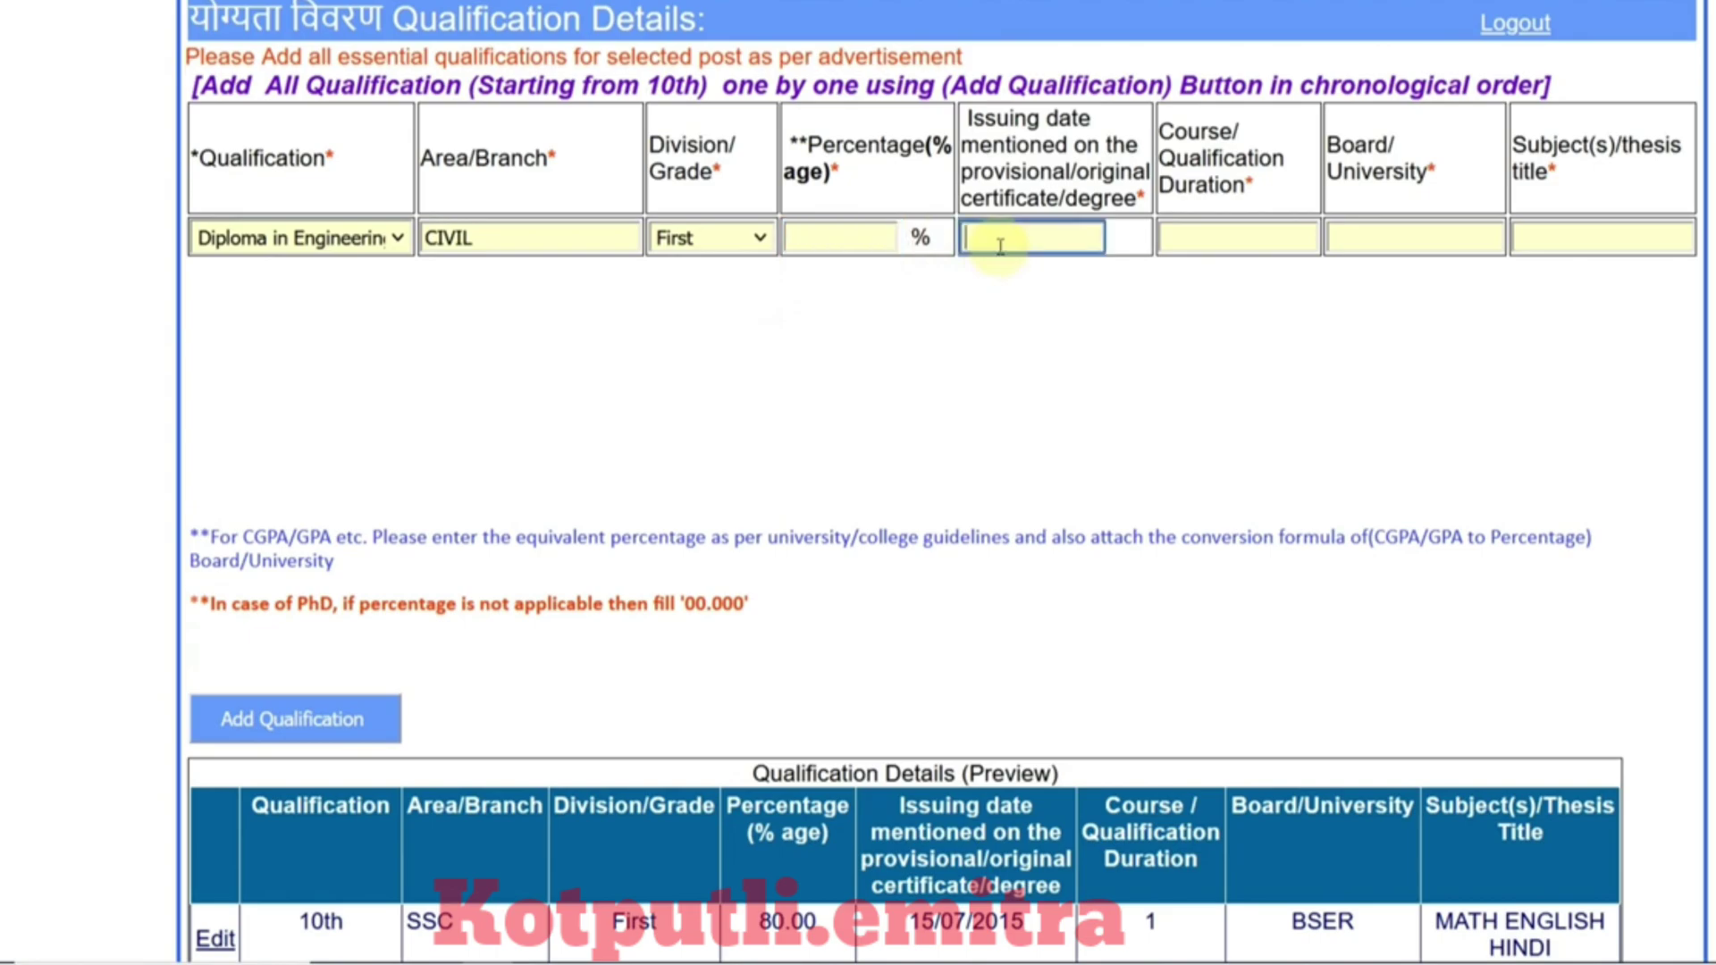
pyautogui.click(1329, 239)
pyautogui.click(1303, 238)
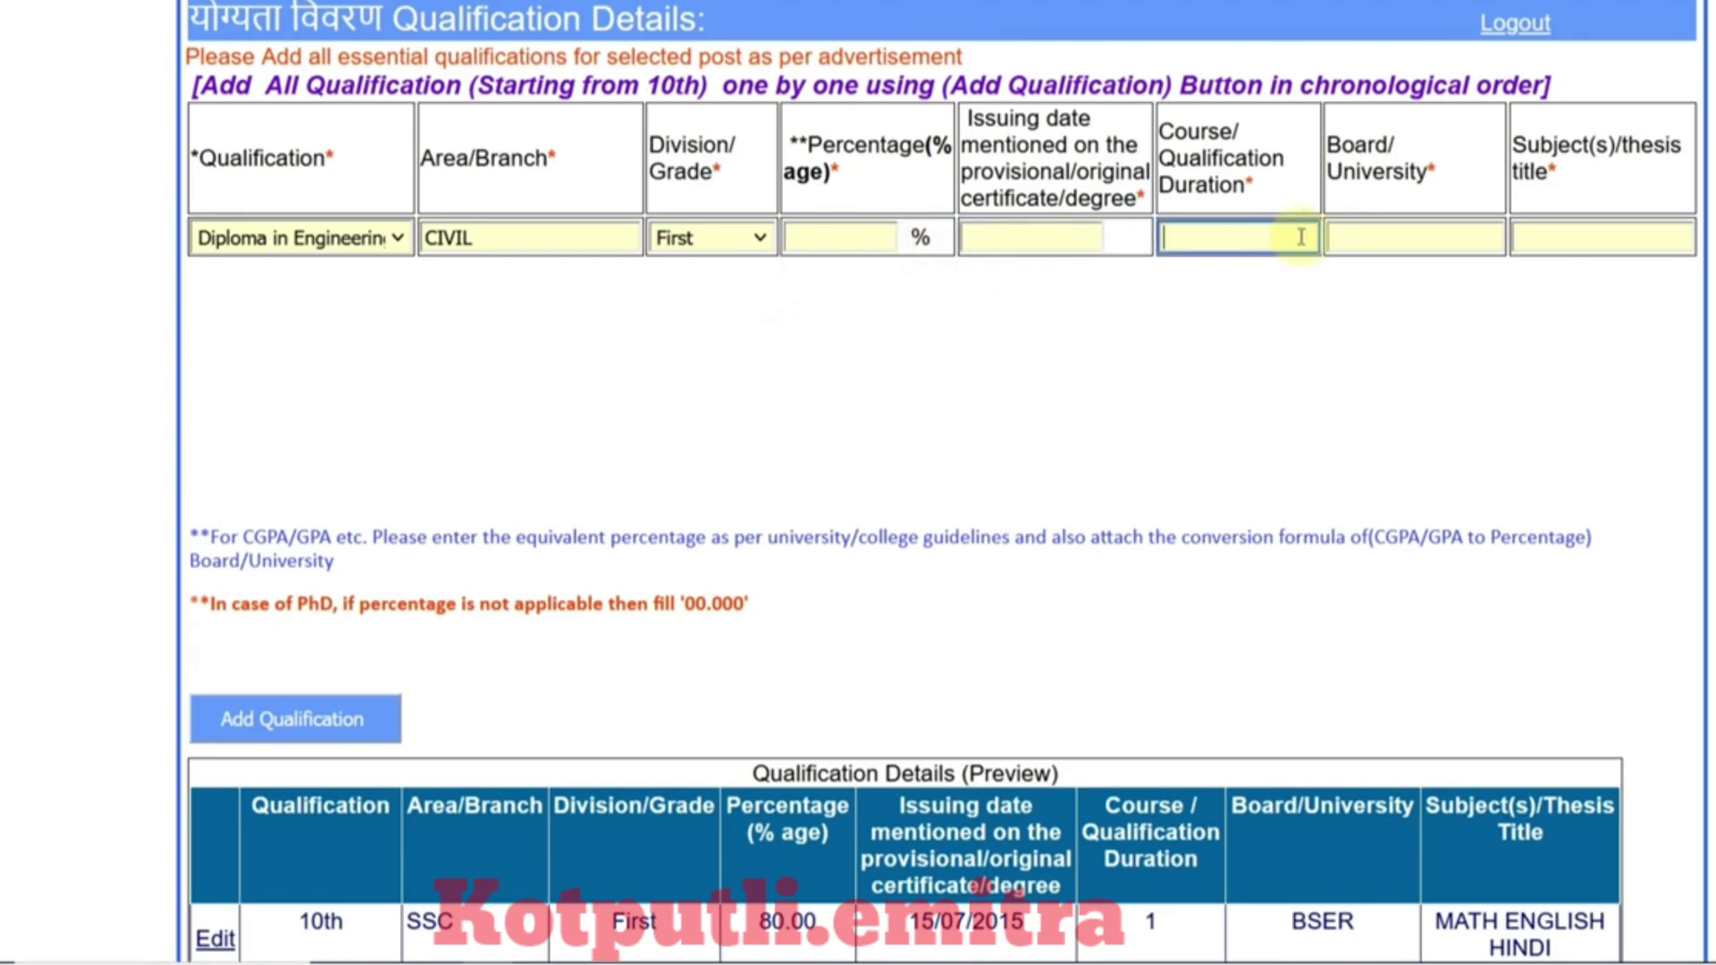
pyautogui.write('3')
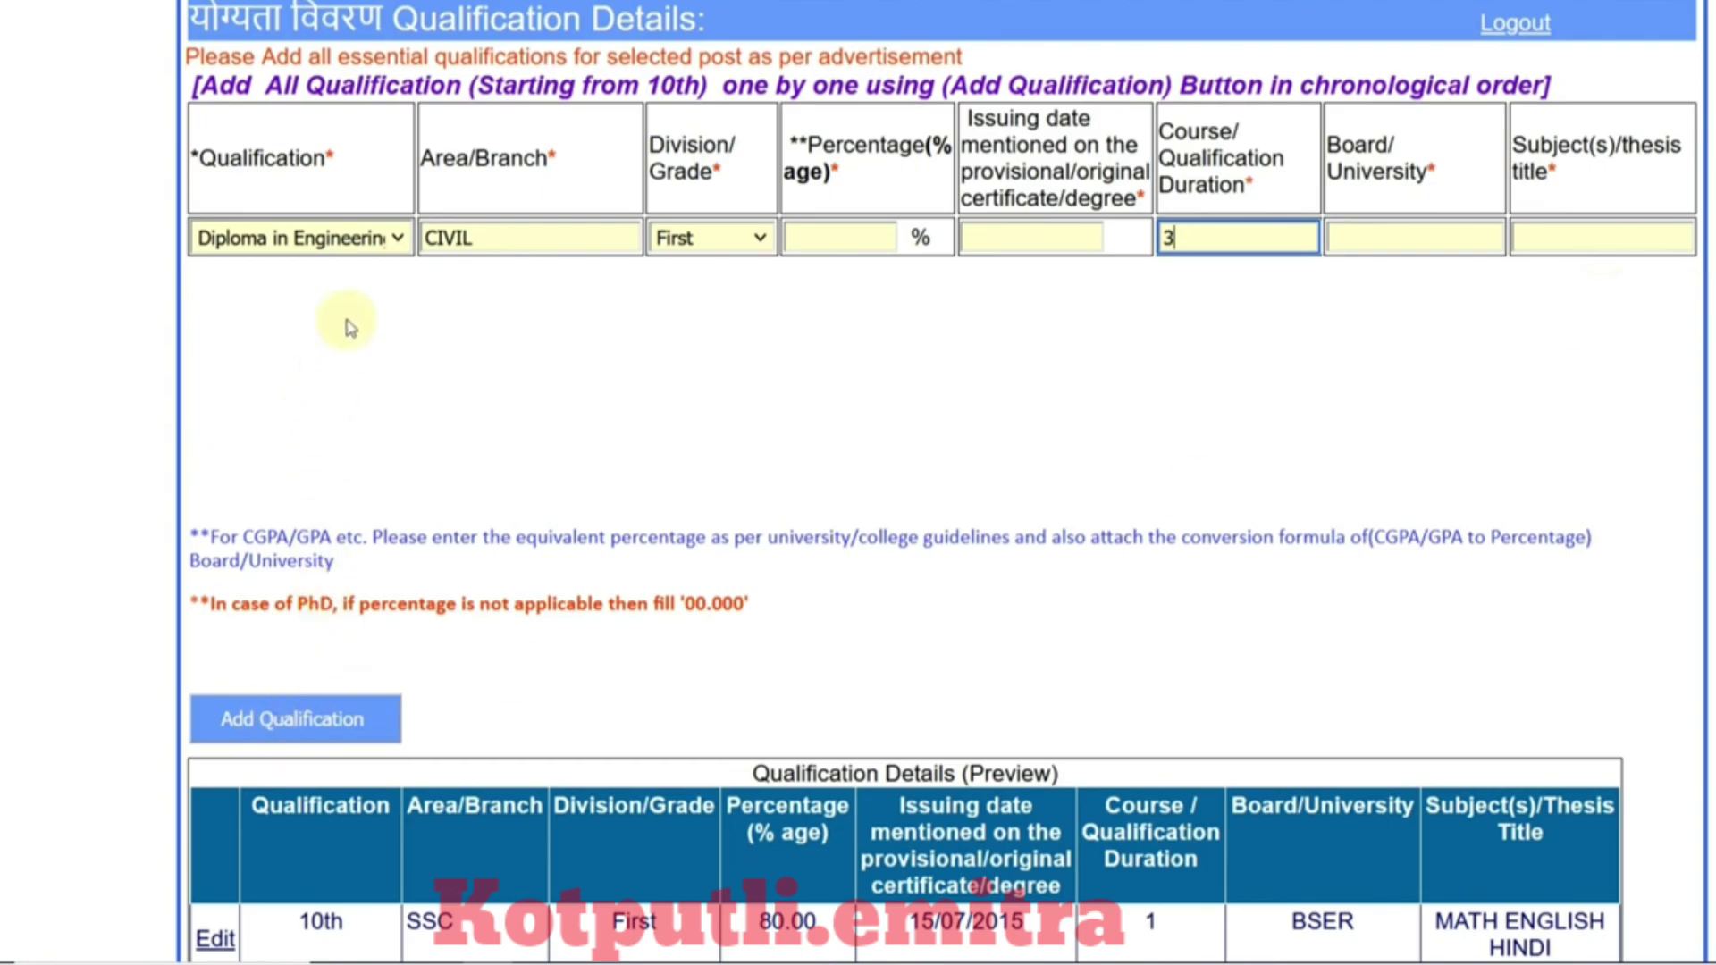
pyautogui.click(357, 239)
pyautogui.click(824, 495)
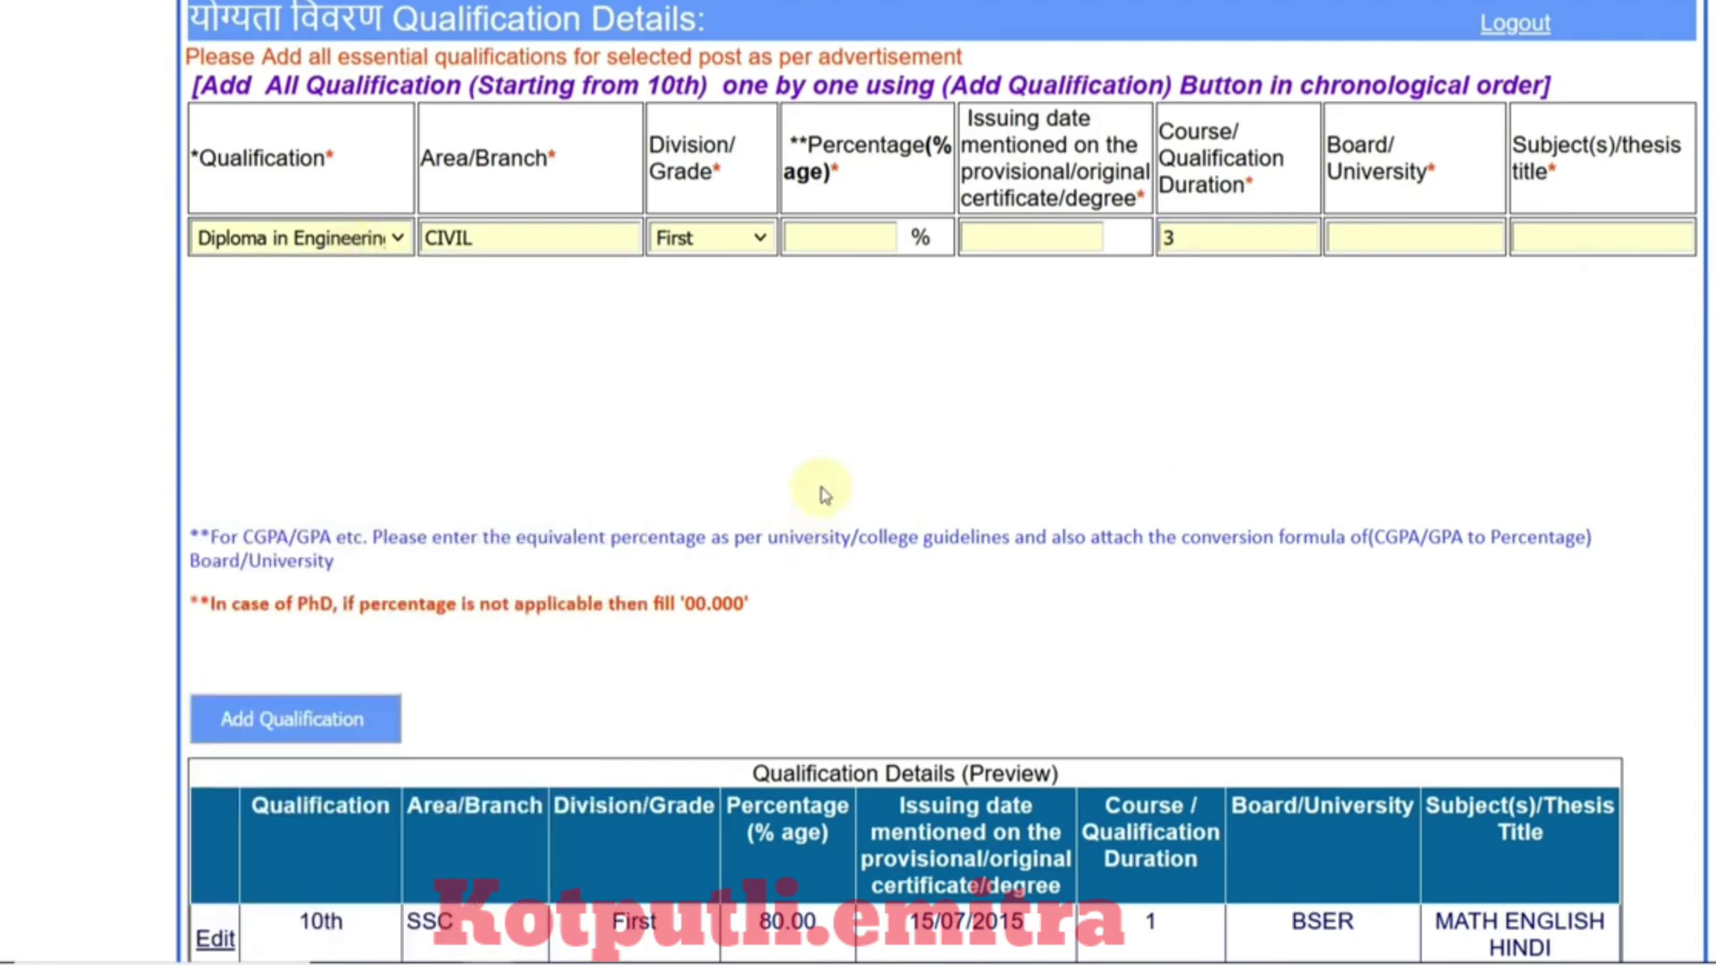
pyautogui.scroll(-3, 824, 494)
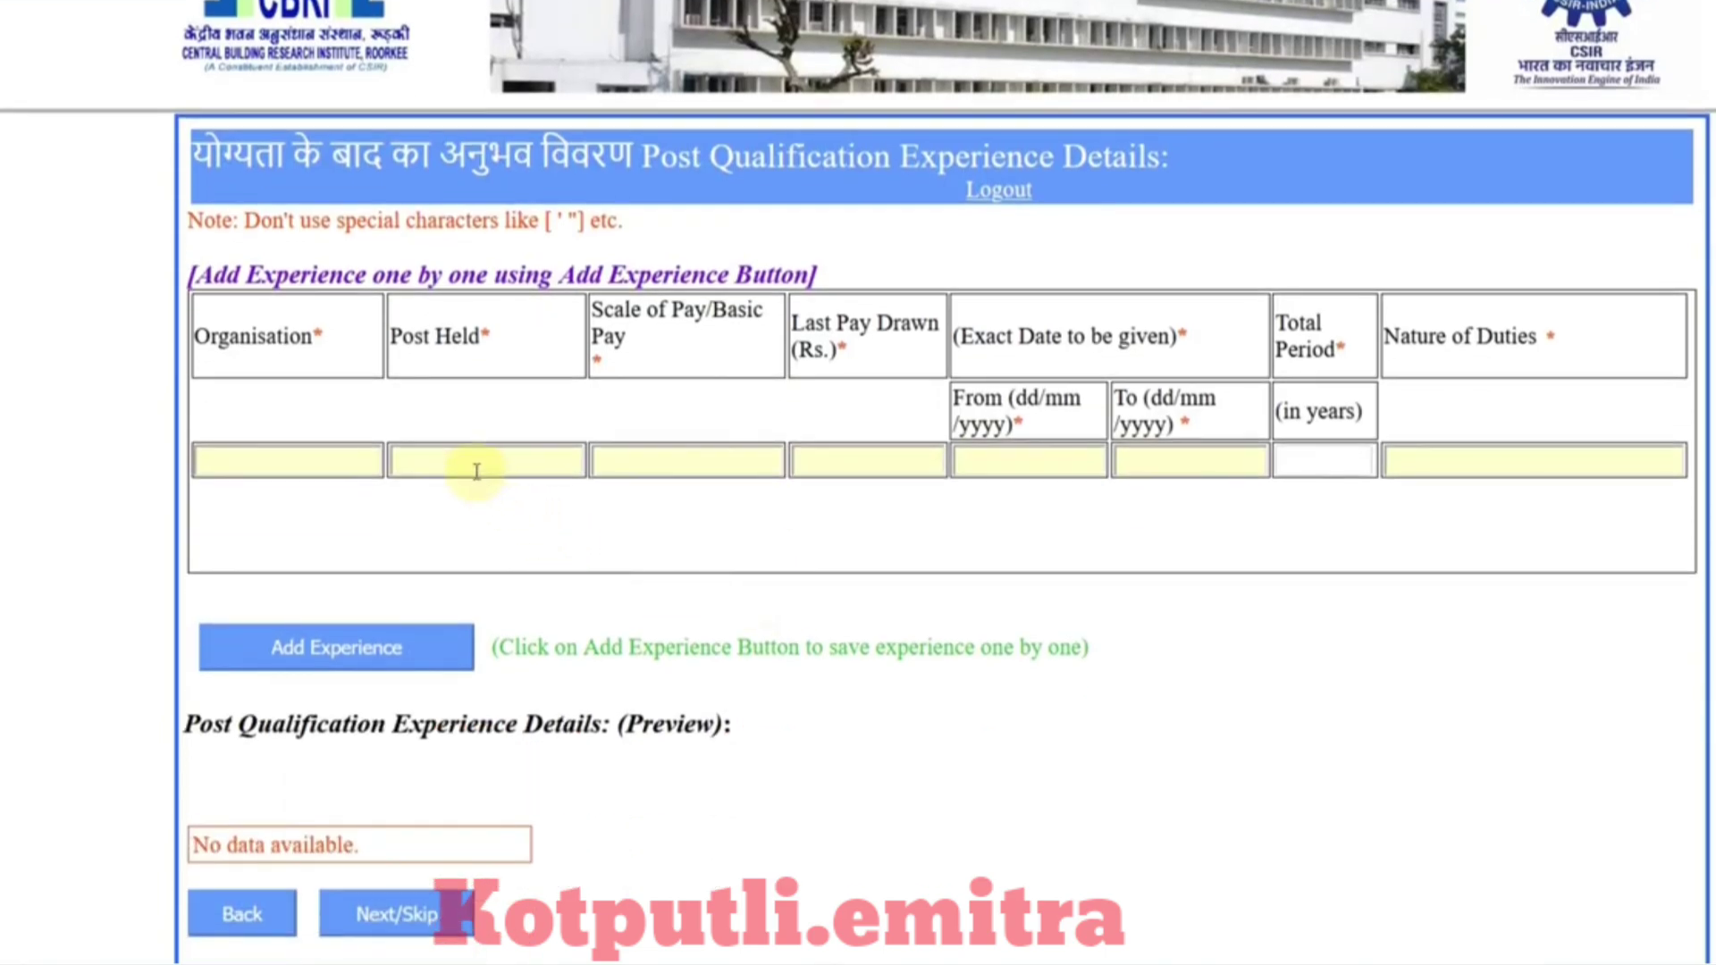
# Step: Leave organisation, post, pay, dates and duties blank and skip the experience section
pyautogui.click(297, 457)
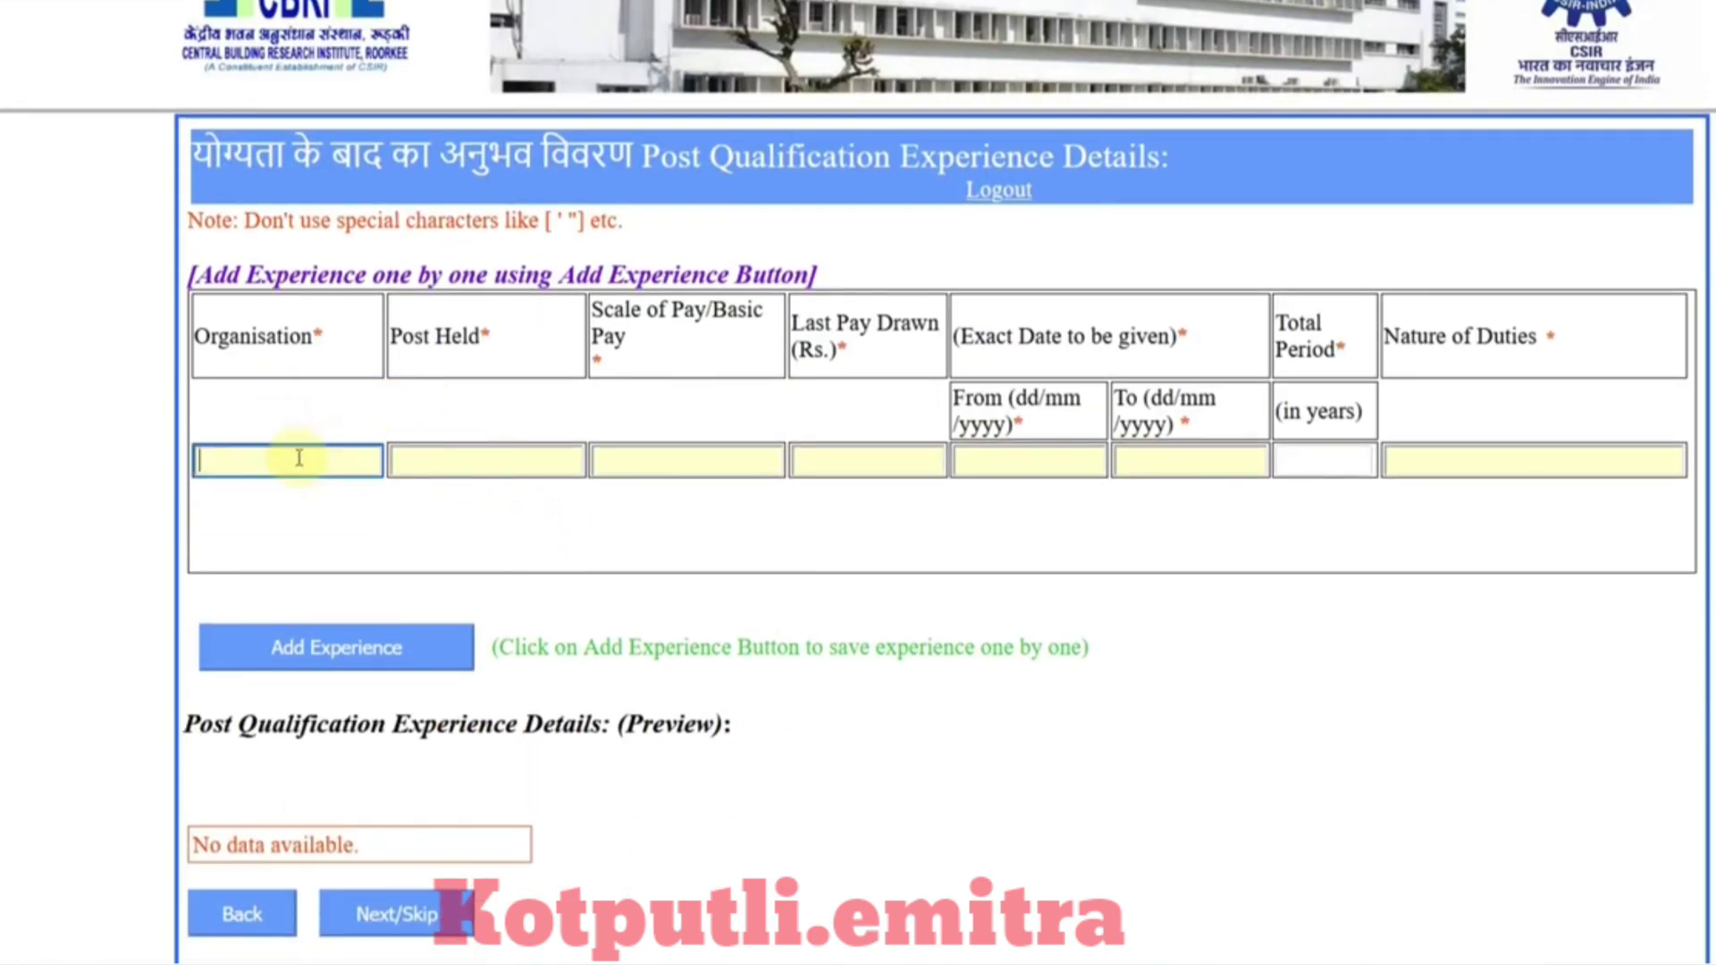
pyautogui.click(449, 472)
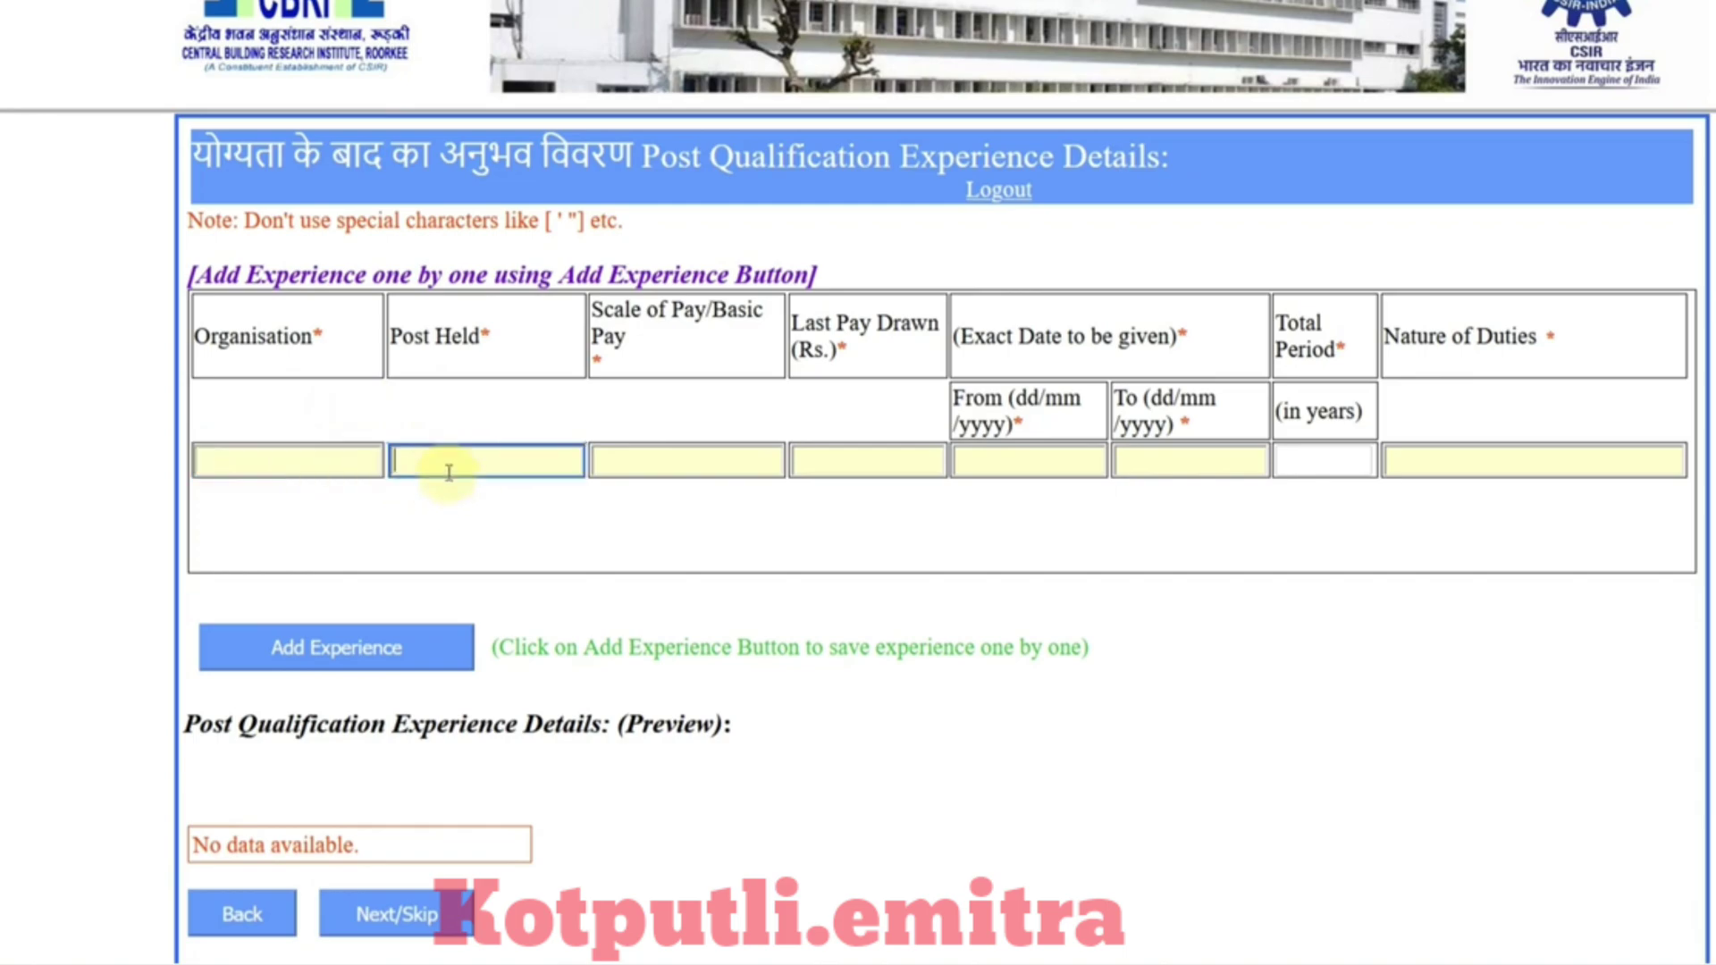
pyautogui.click(702, 459)
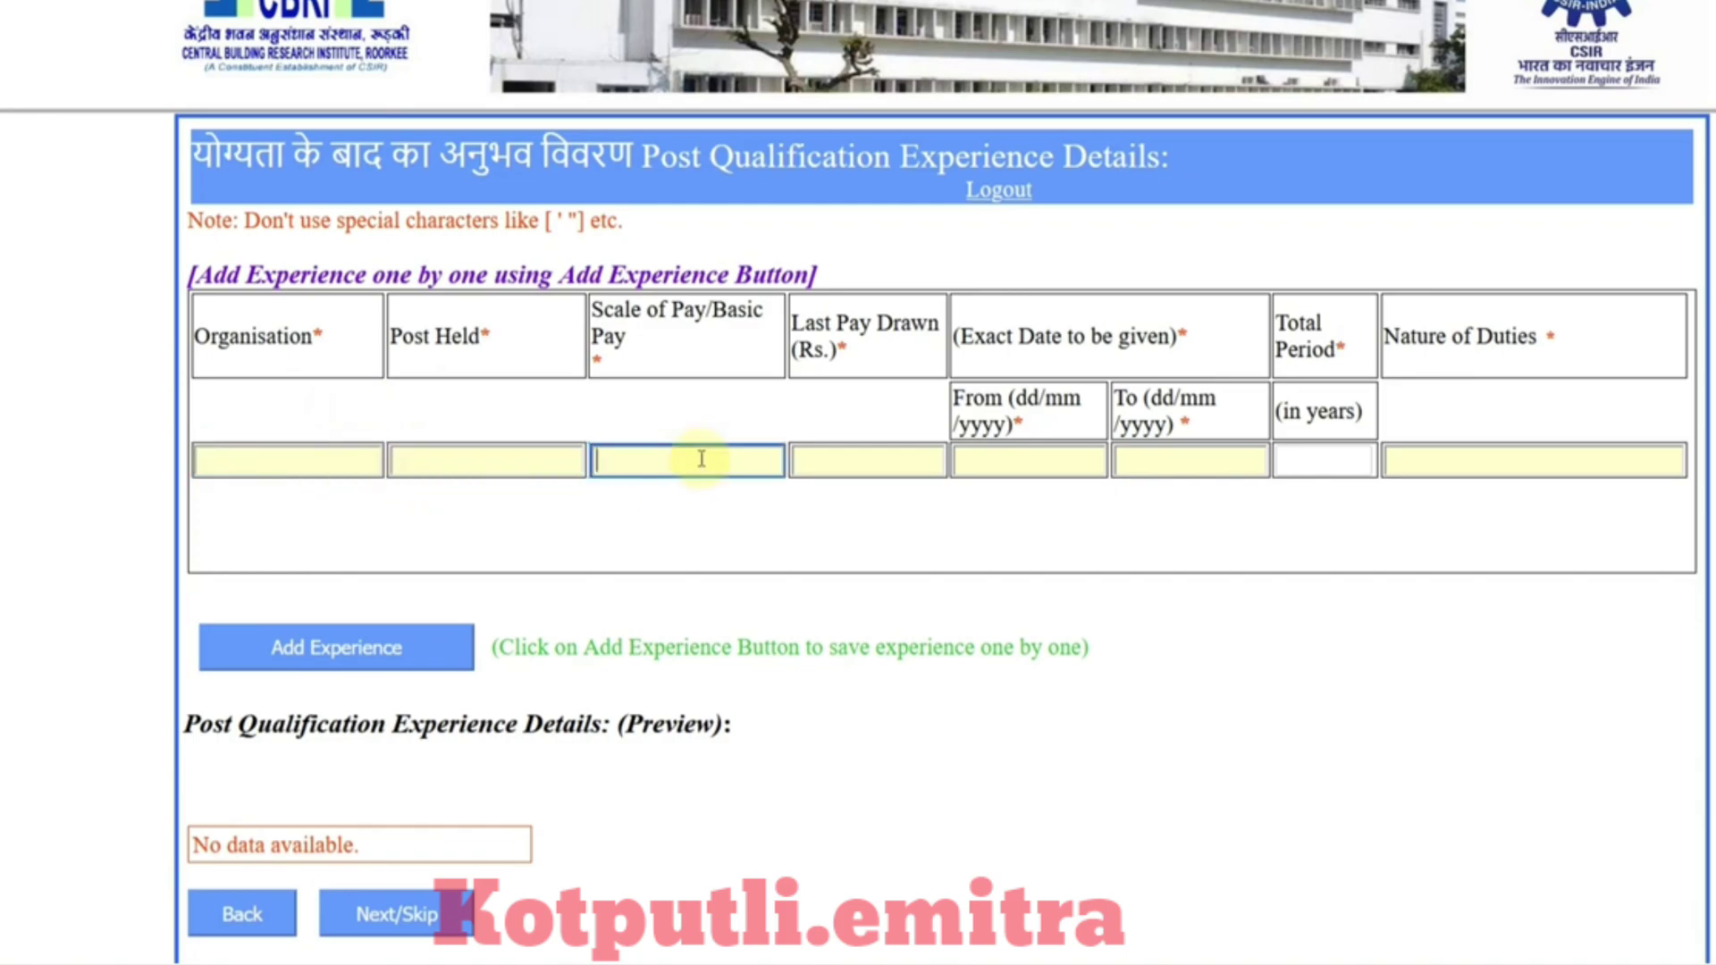
pyautogui.click(871, 468)
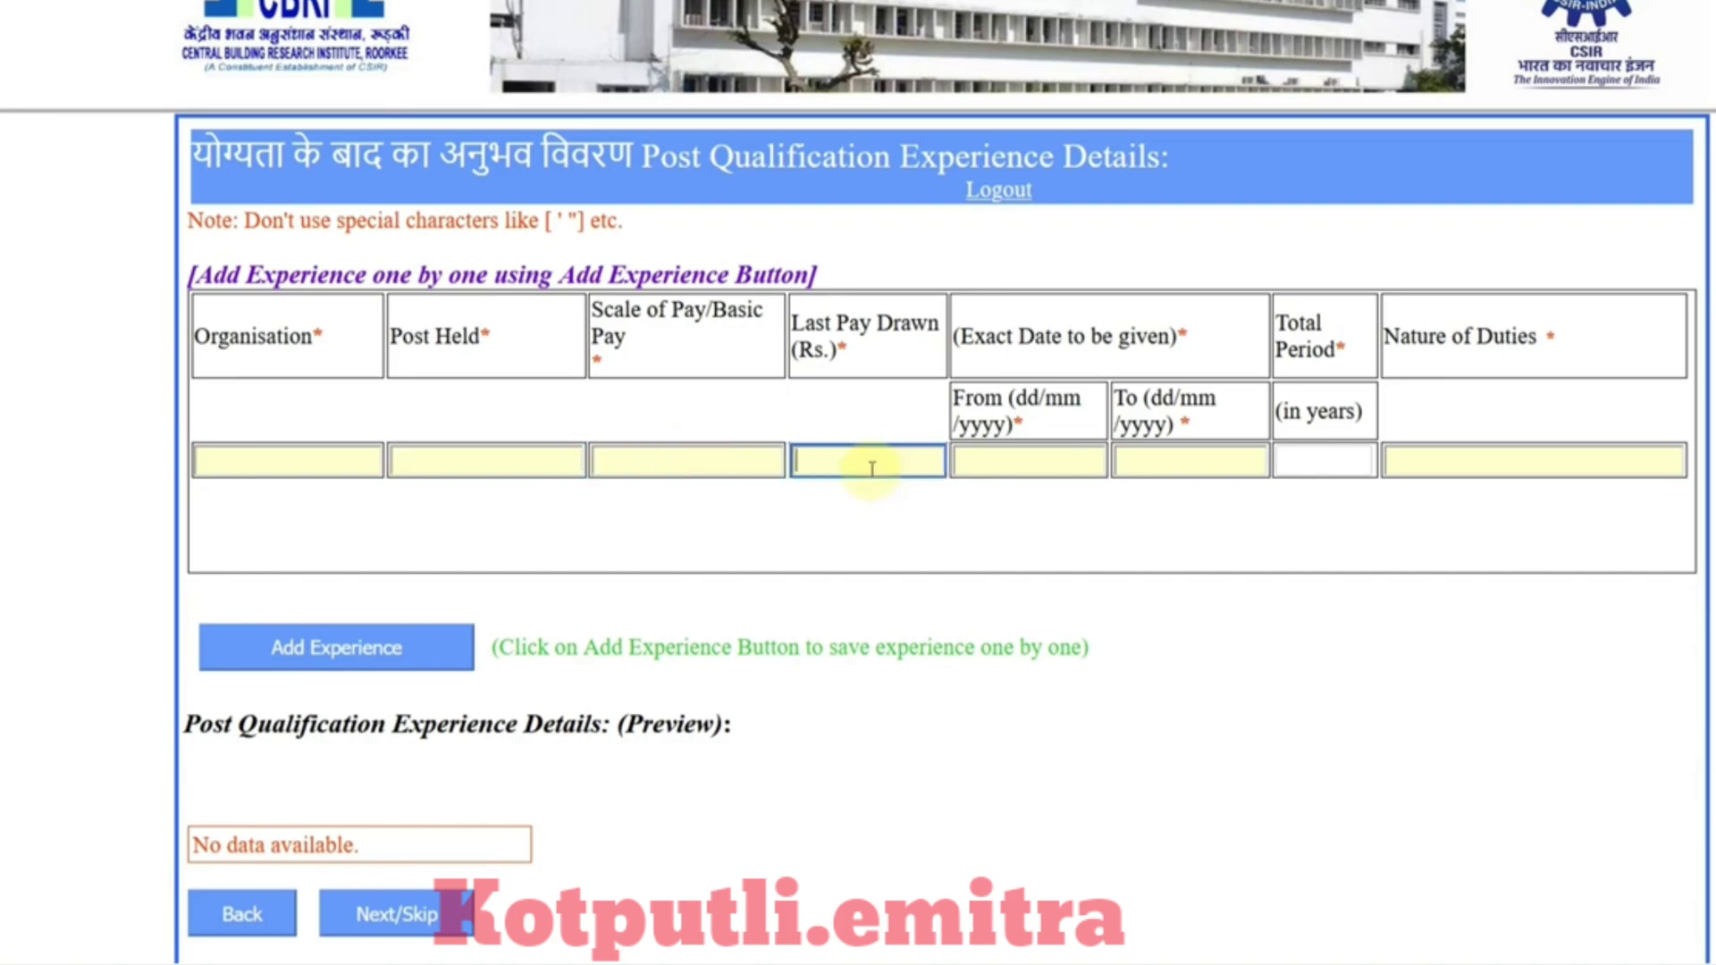
pyautogui.click(981, 461)
pyautogui.click(1161, 460)
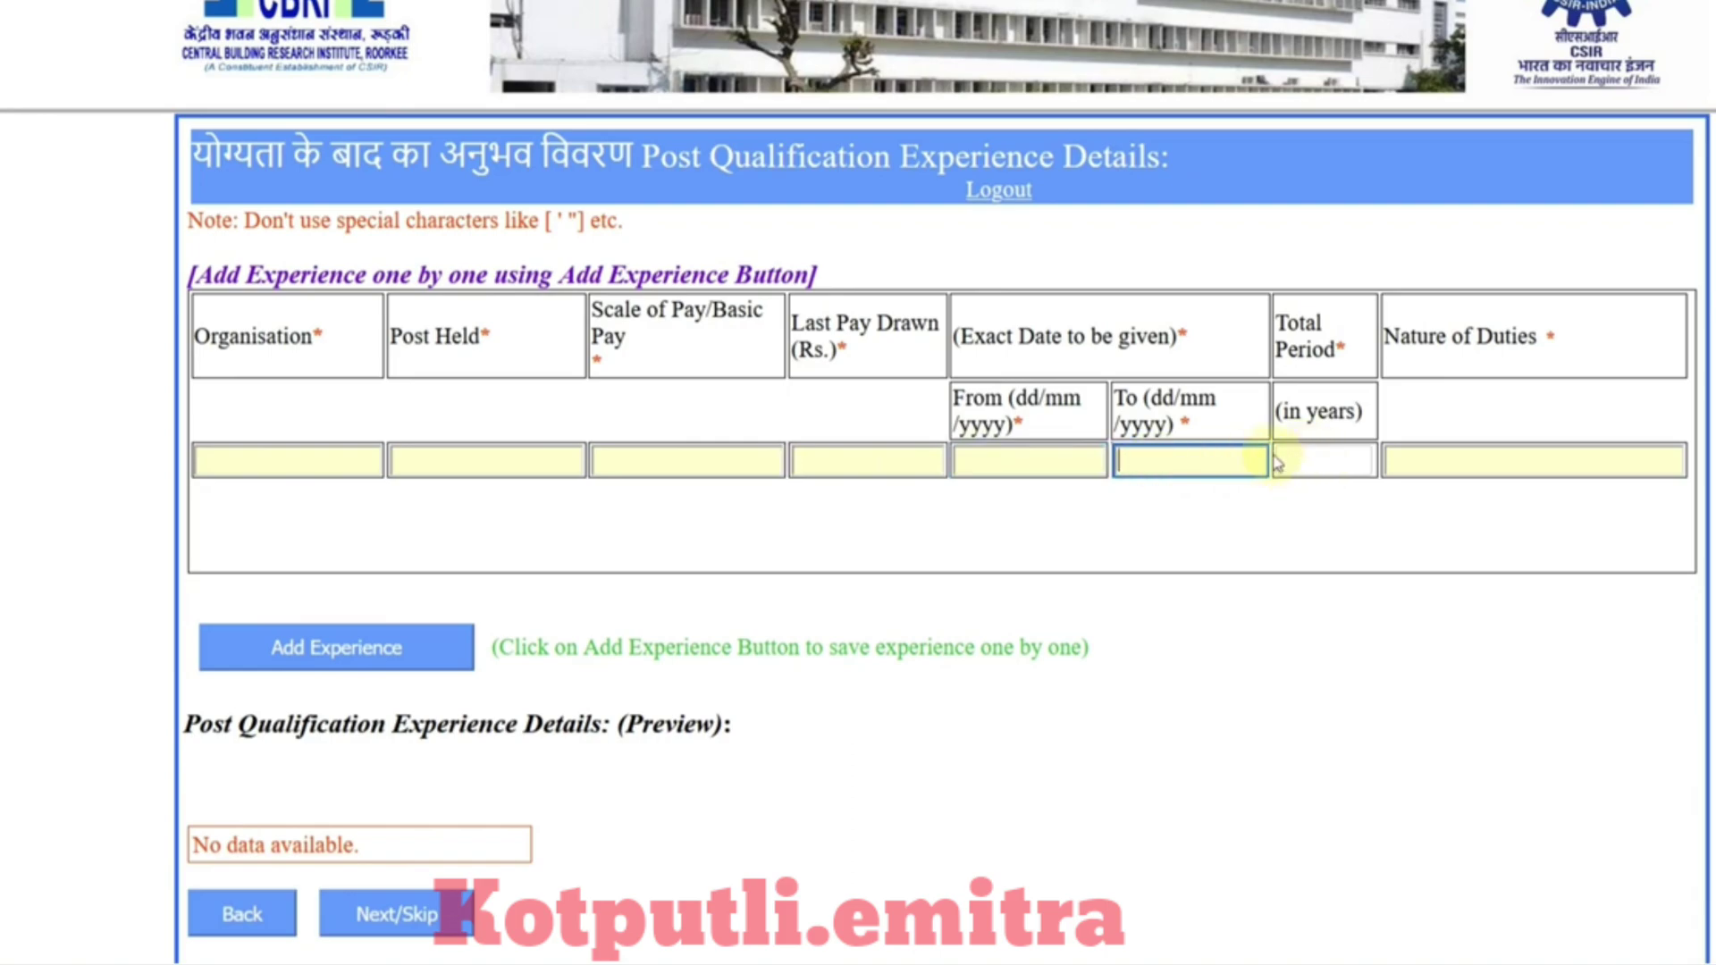
pyautogui.click(1413, 462)
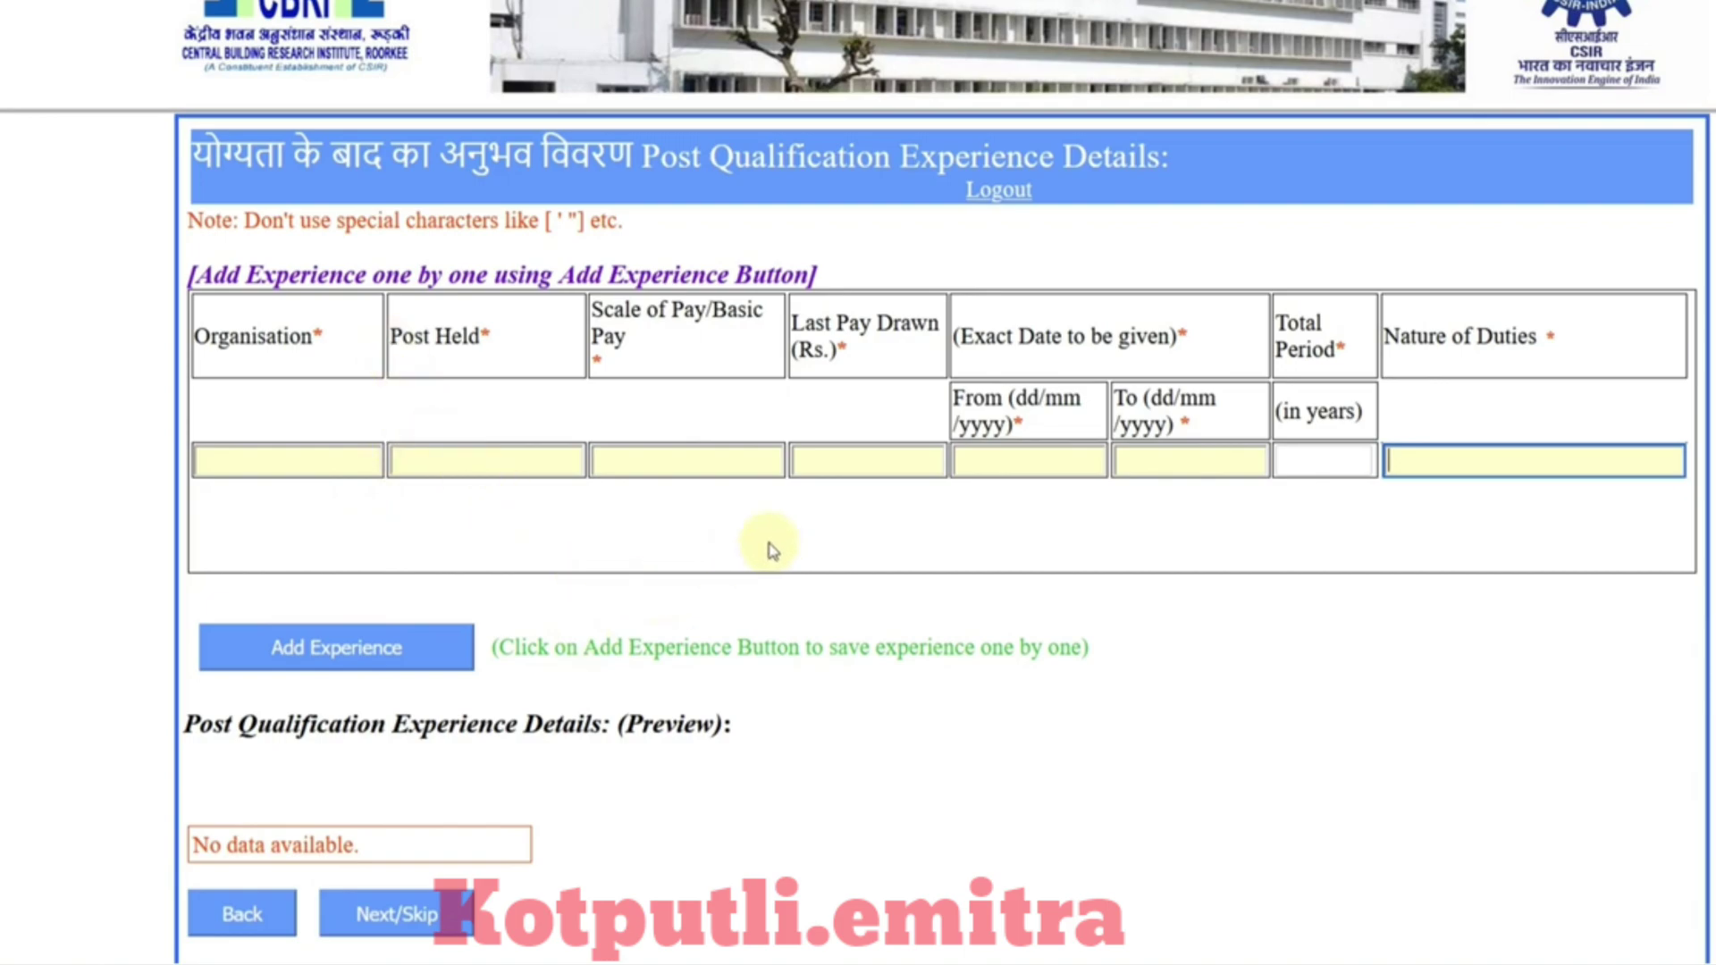
pyautogui.moveTo(974, 336); pyautogui.dragTo(1045, 353)
pyautogui.click(1040, 371)
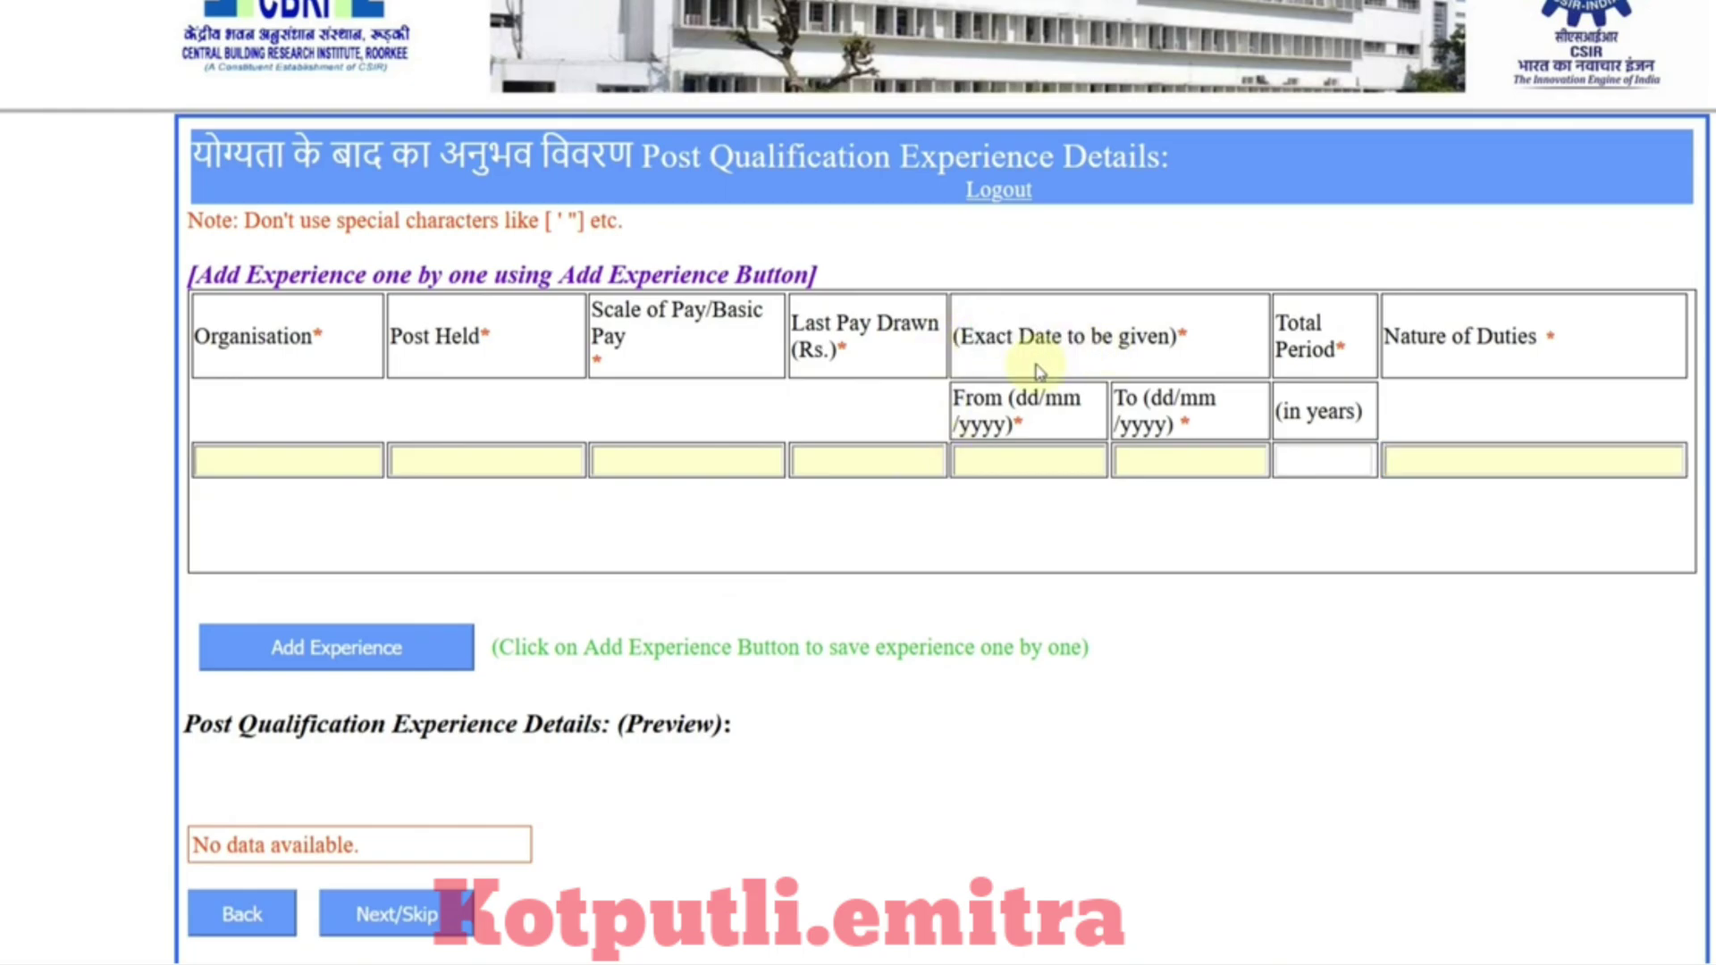
pyautogui.scroll(-2, 905, 555)
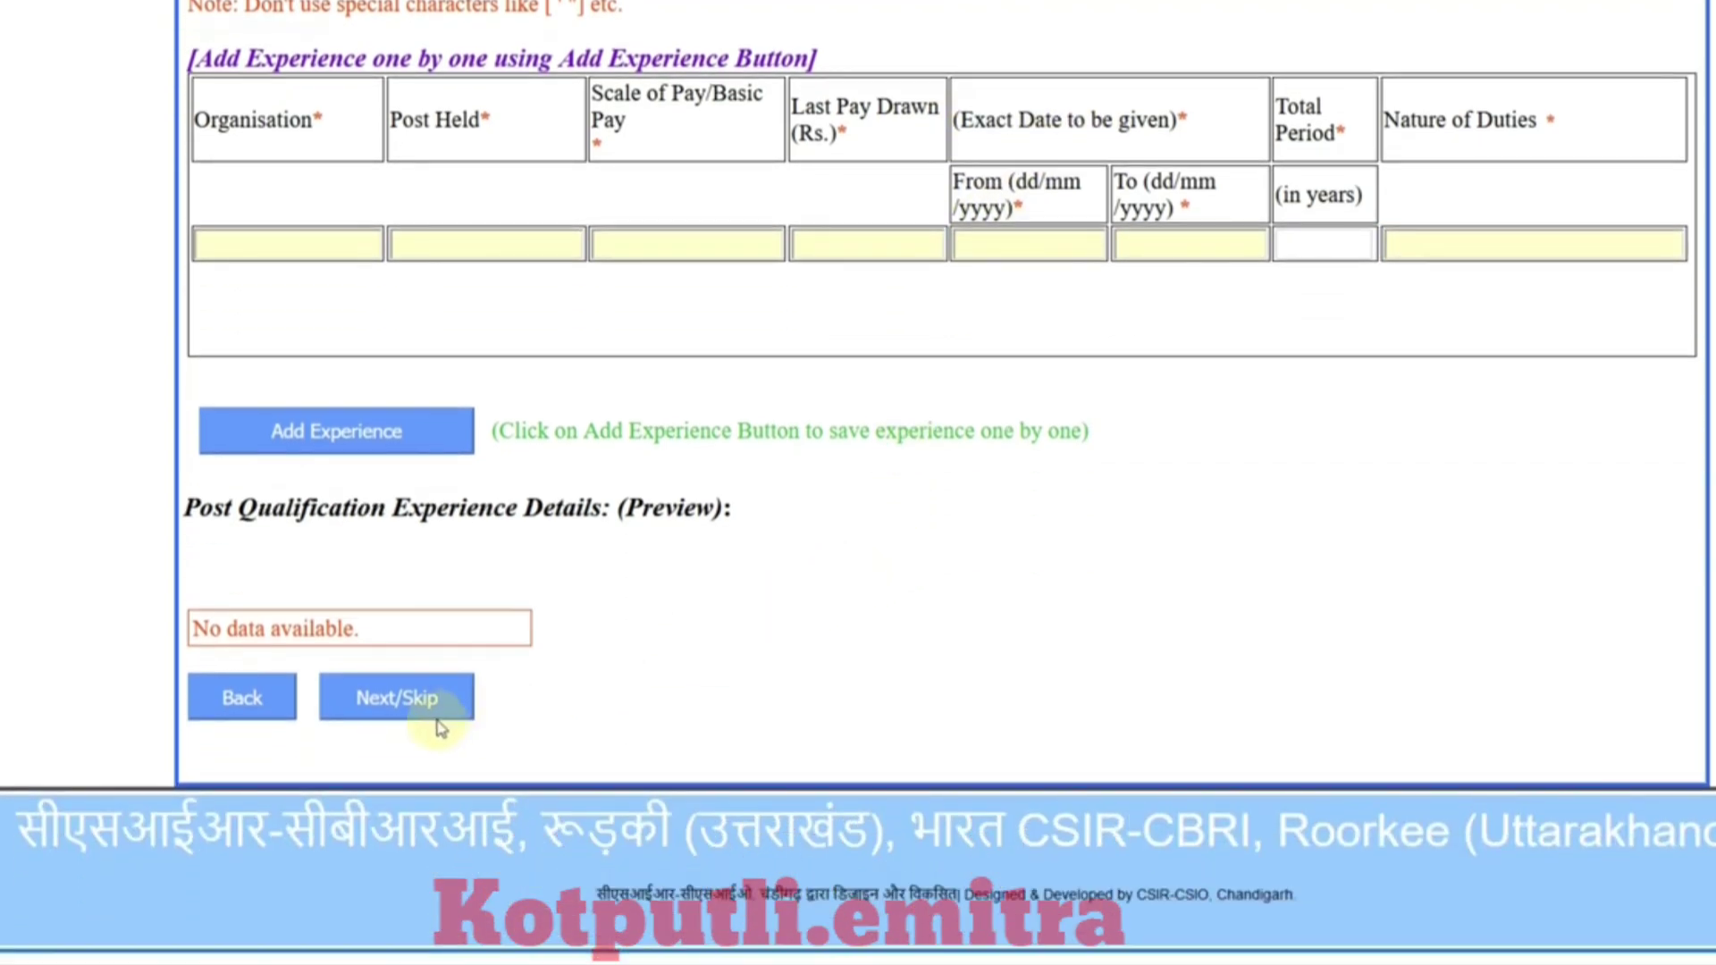
pyautogui.click(348, 706)
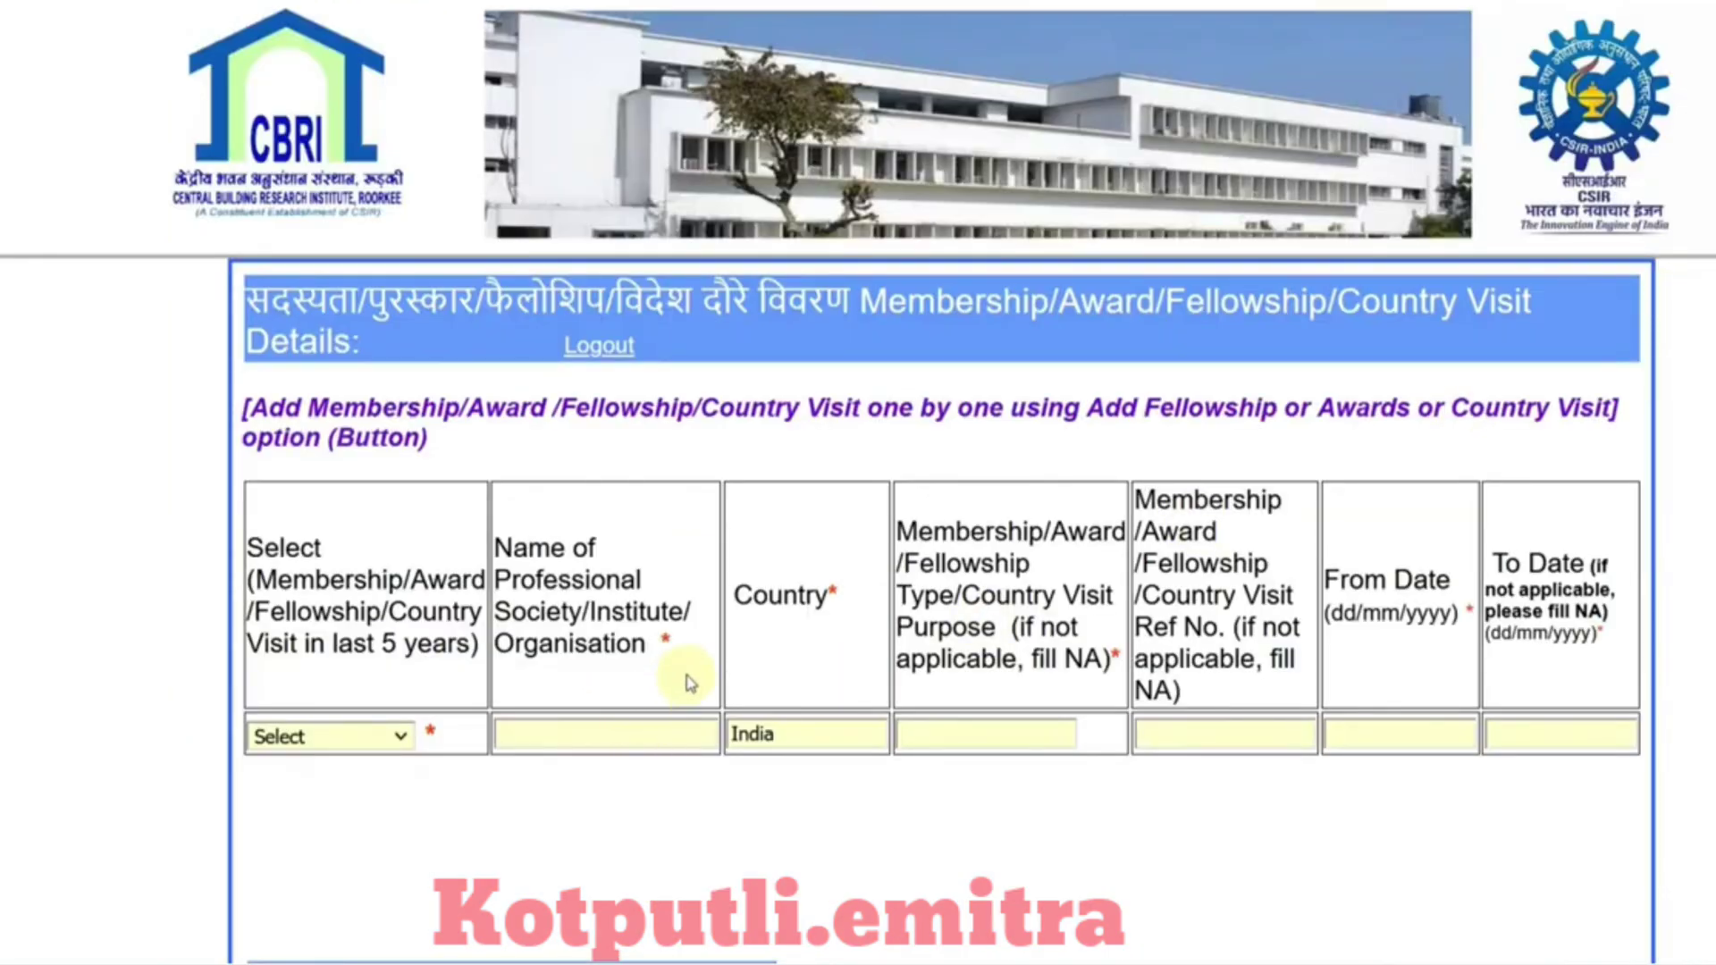
# Step: Leave the membership/award/fellowship choice unselected and skip to research paper publications
pyautogui.scroll(-2, 688, 683)
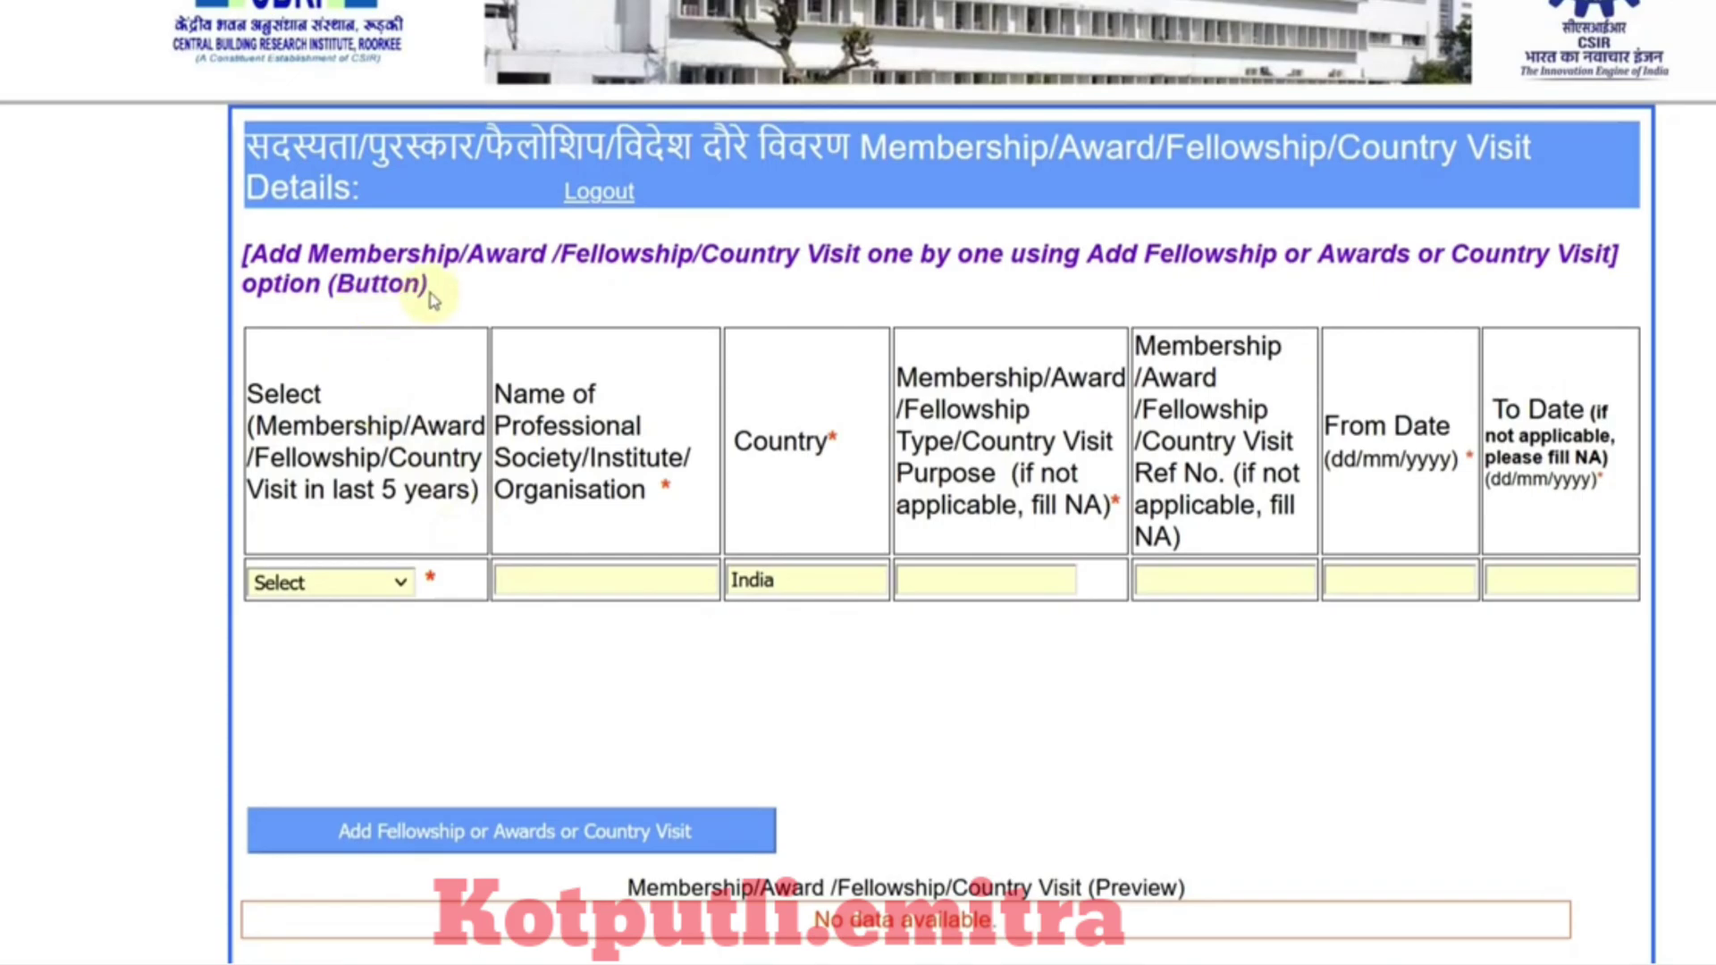
pyautogui.scroll(-2, 539, 302)
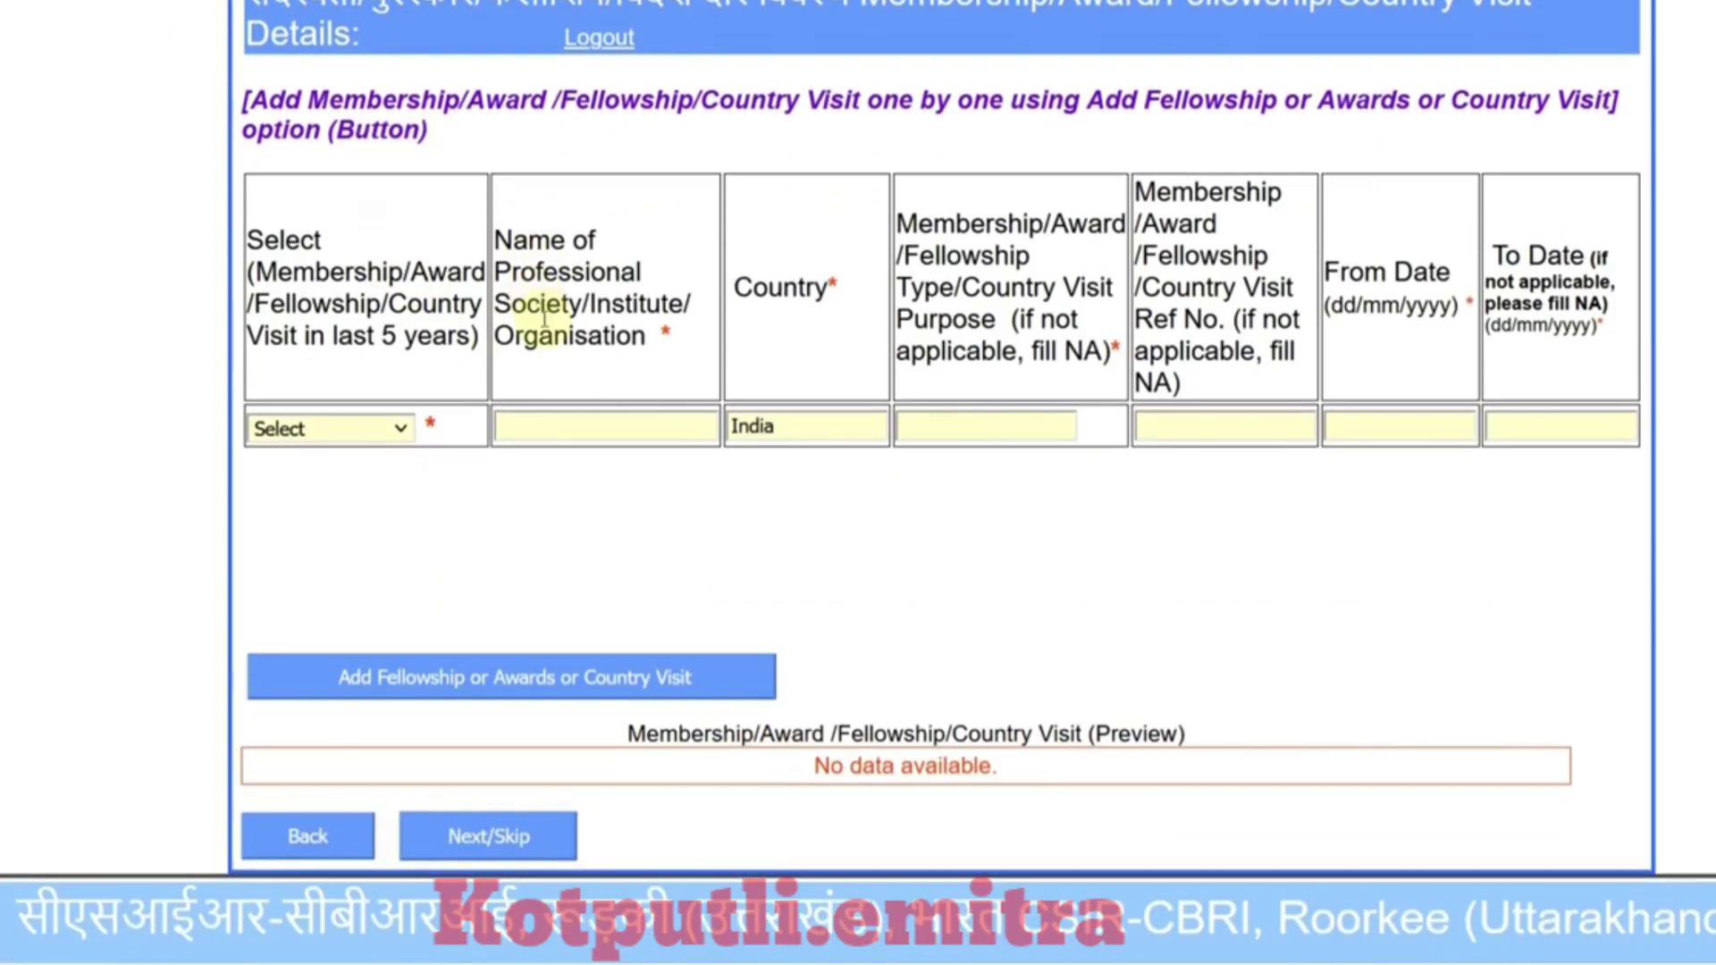
pyautogui.click(401, 431)
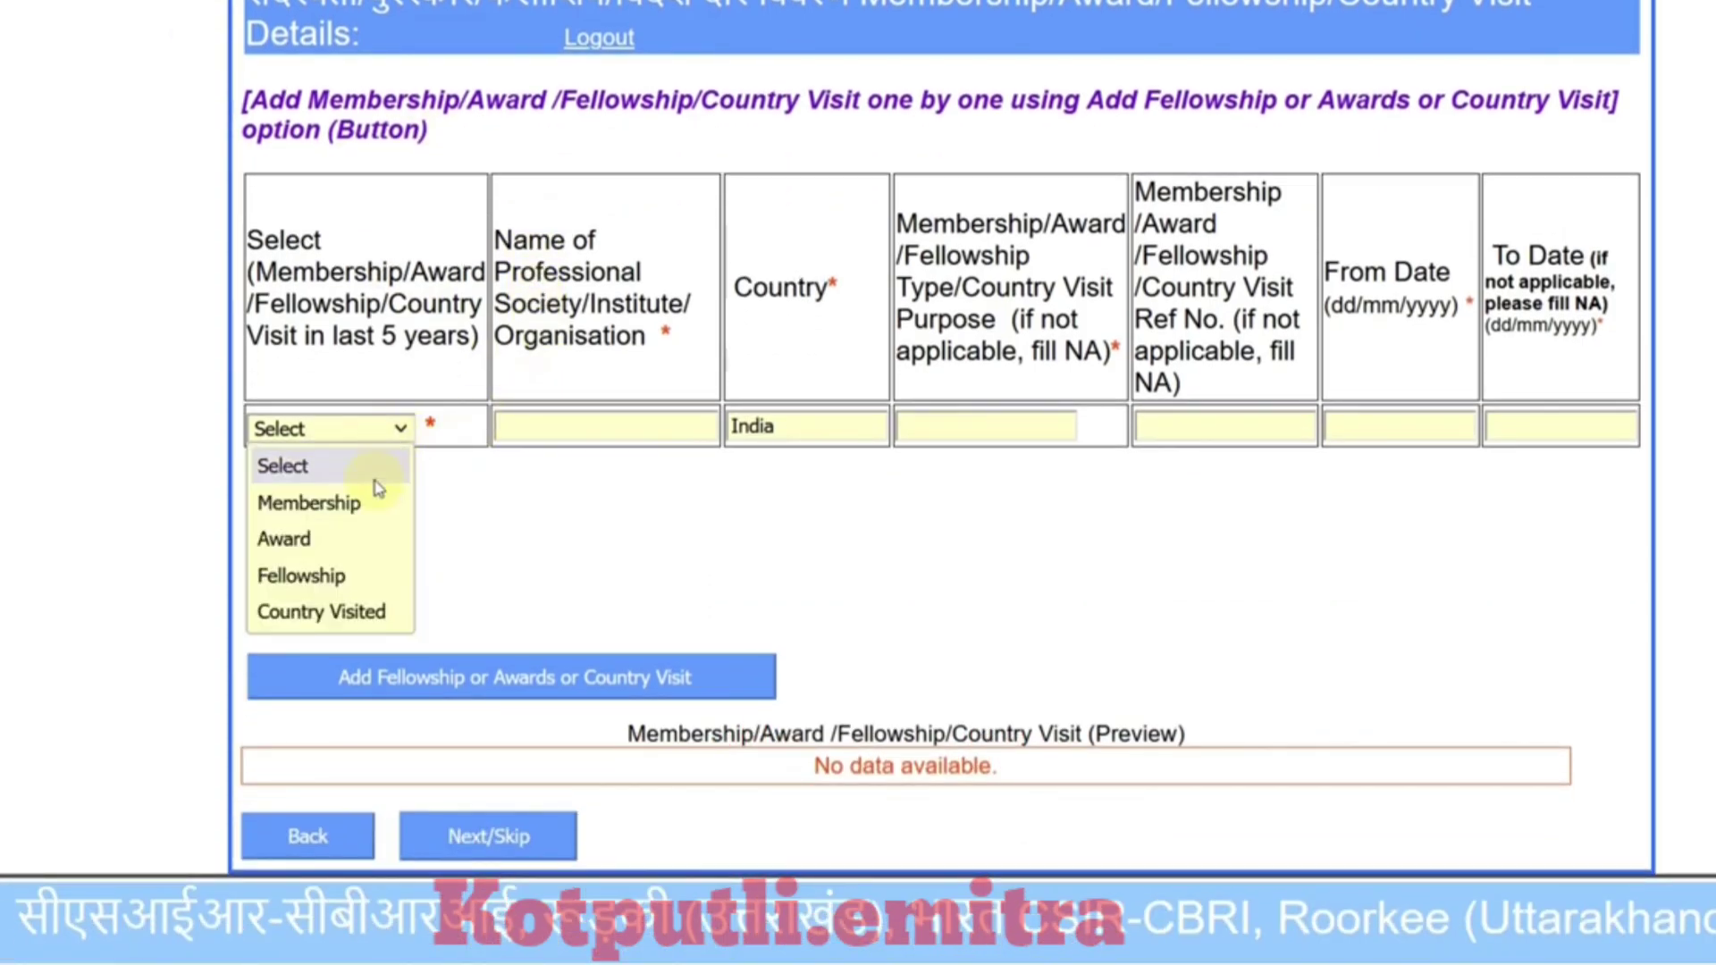
pyautogui.click(555, 525)
pyautogui.scroll(-1, 623, 548)
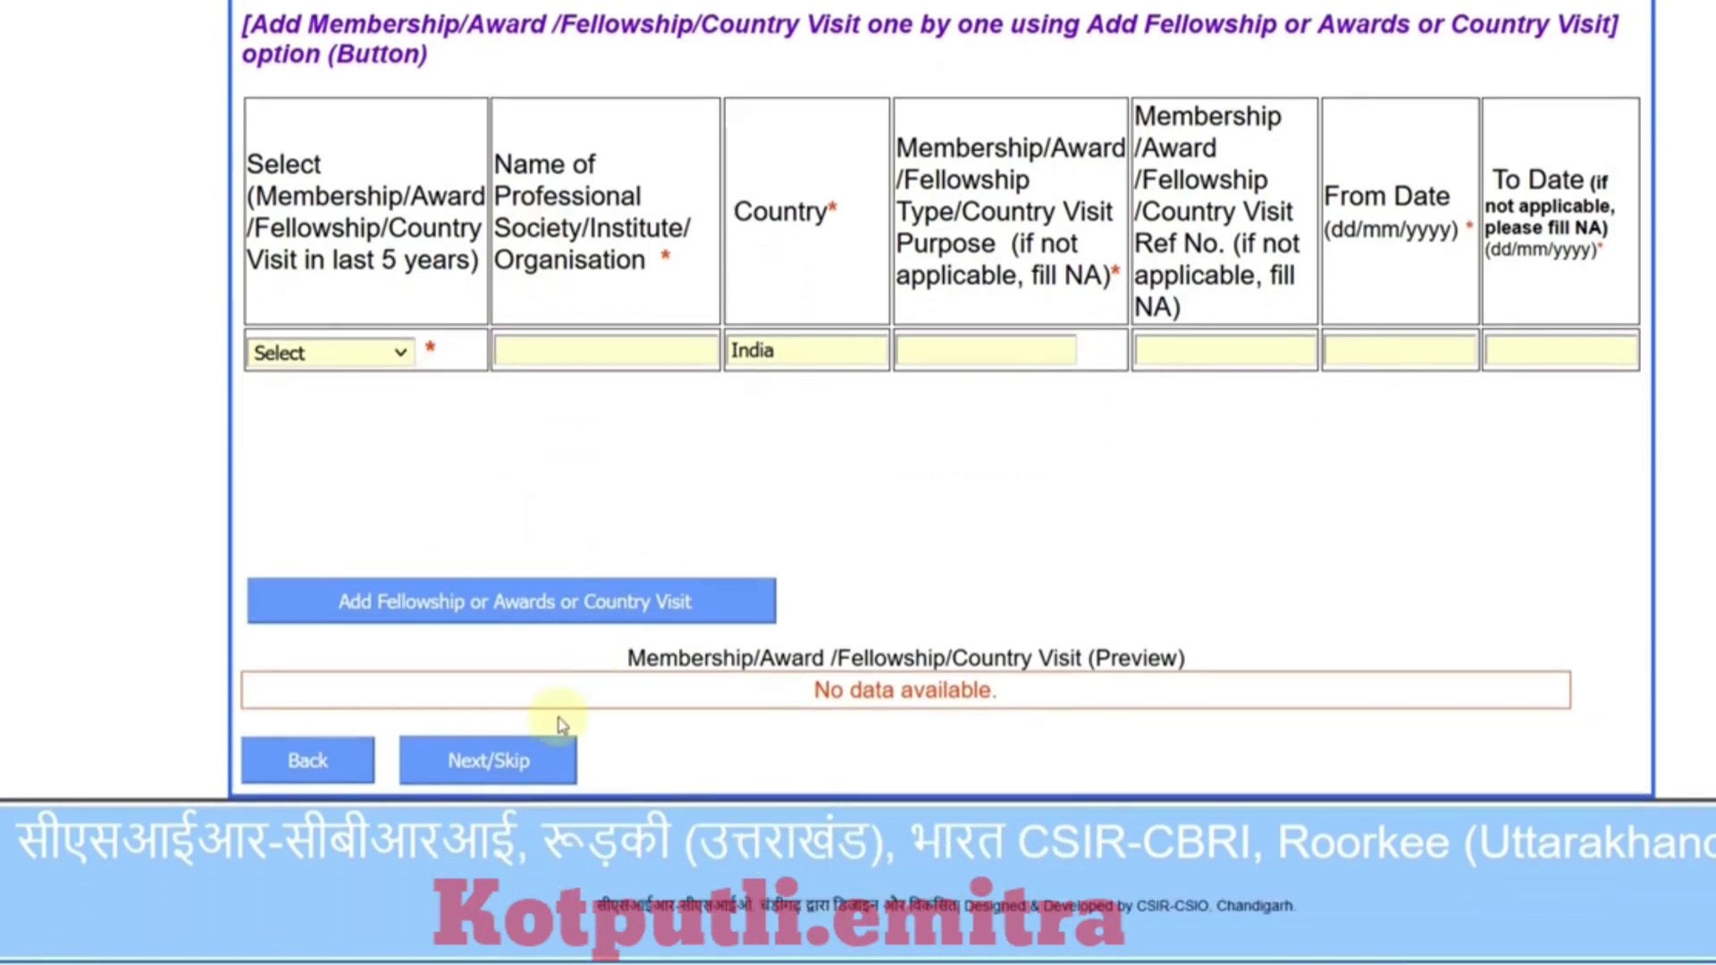
pyautogui.click(512, 777)
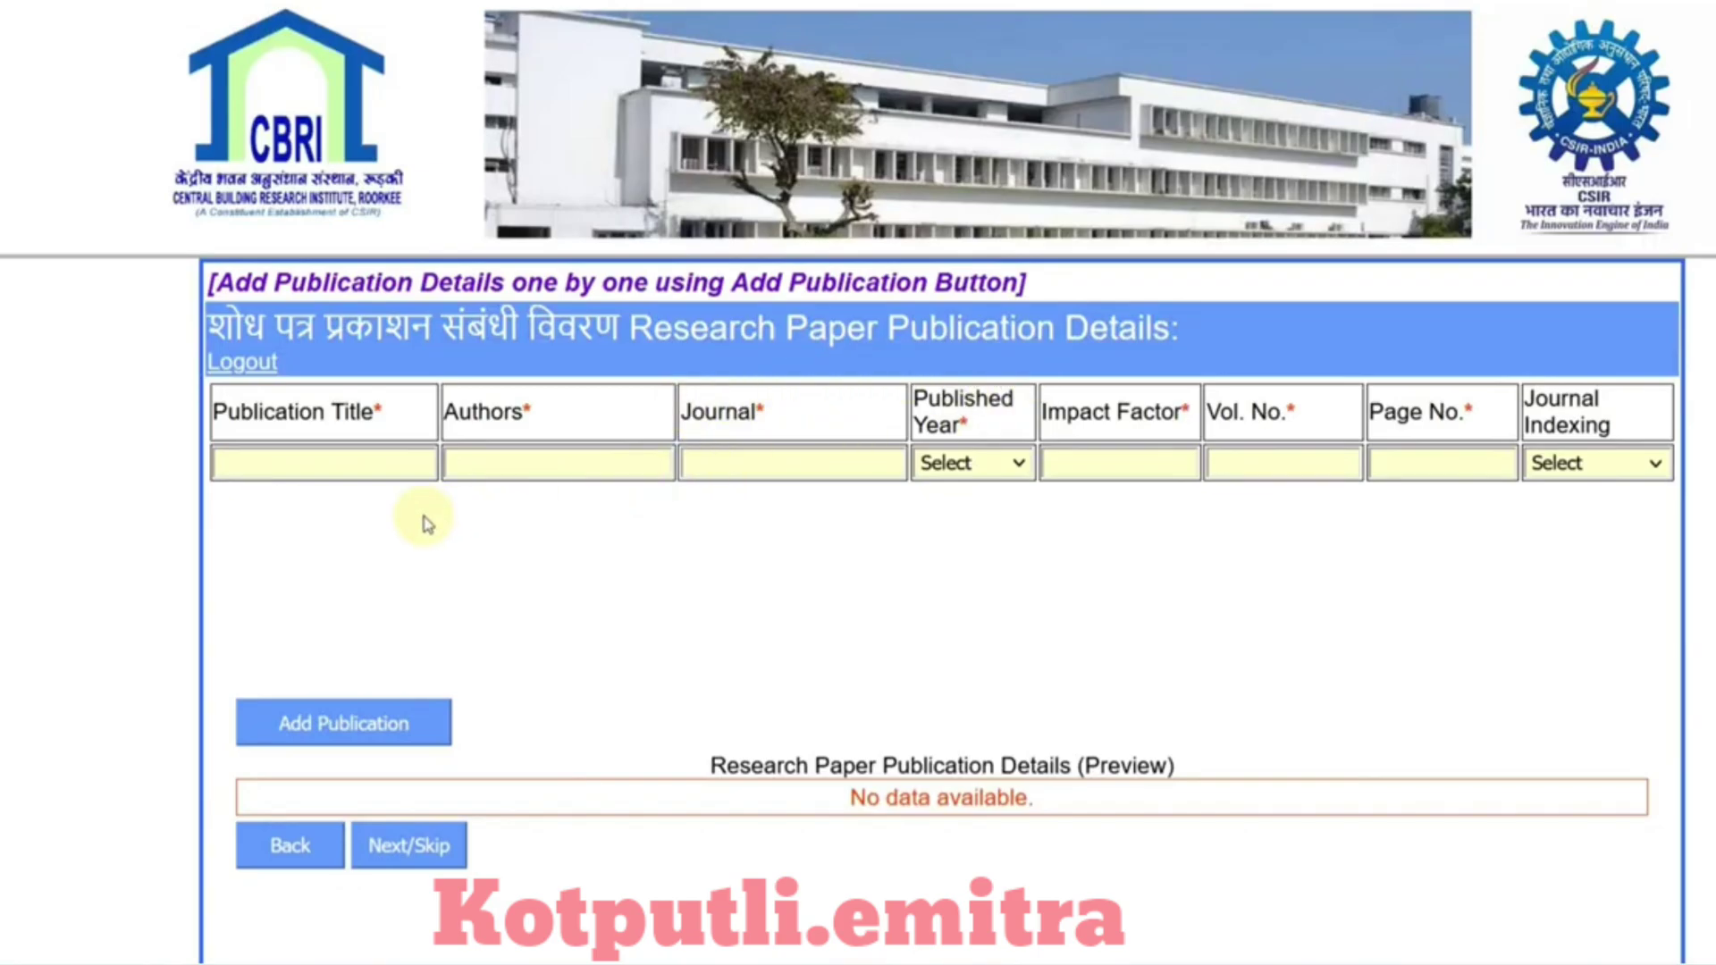
# Step: Skip Research Paper Publication Details and the Patents section, leaving Patent Status as Select
pyautogui.scroll(-2, 426, 522)
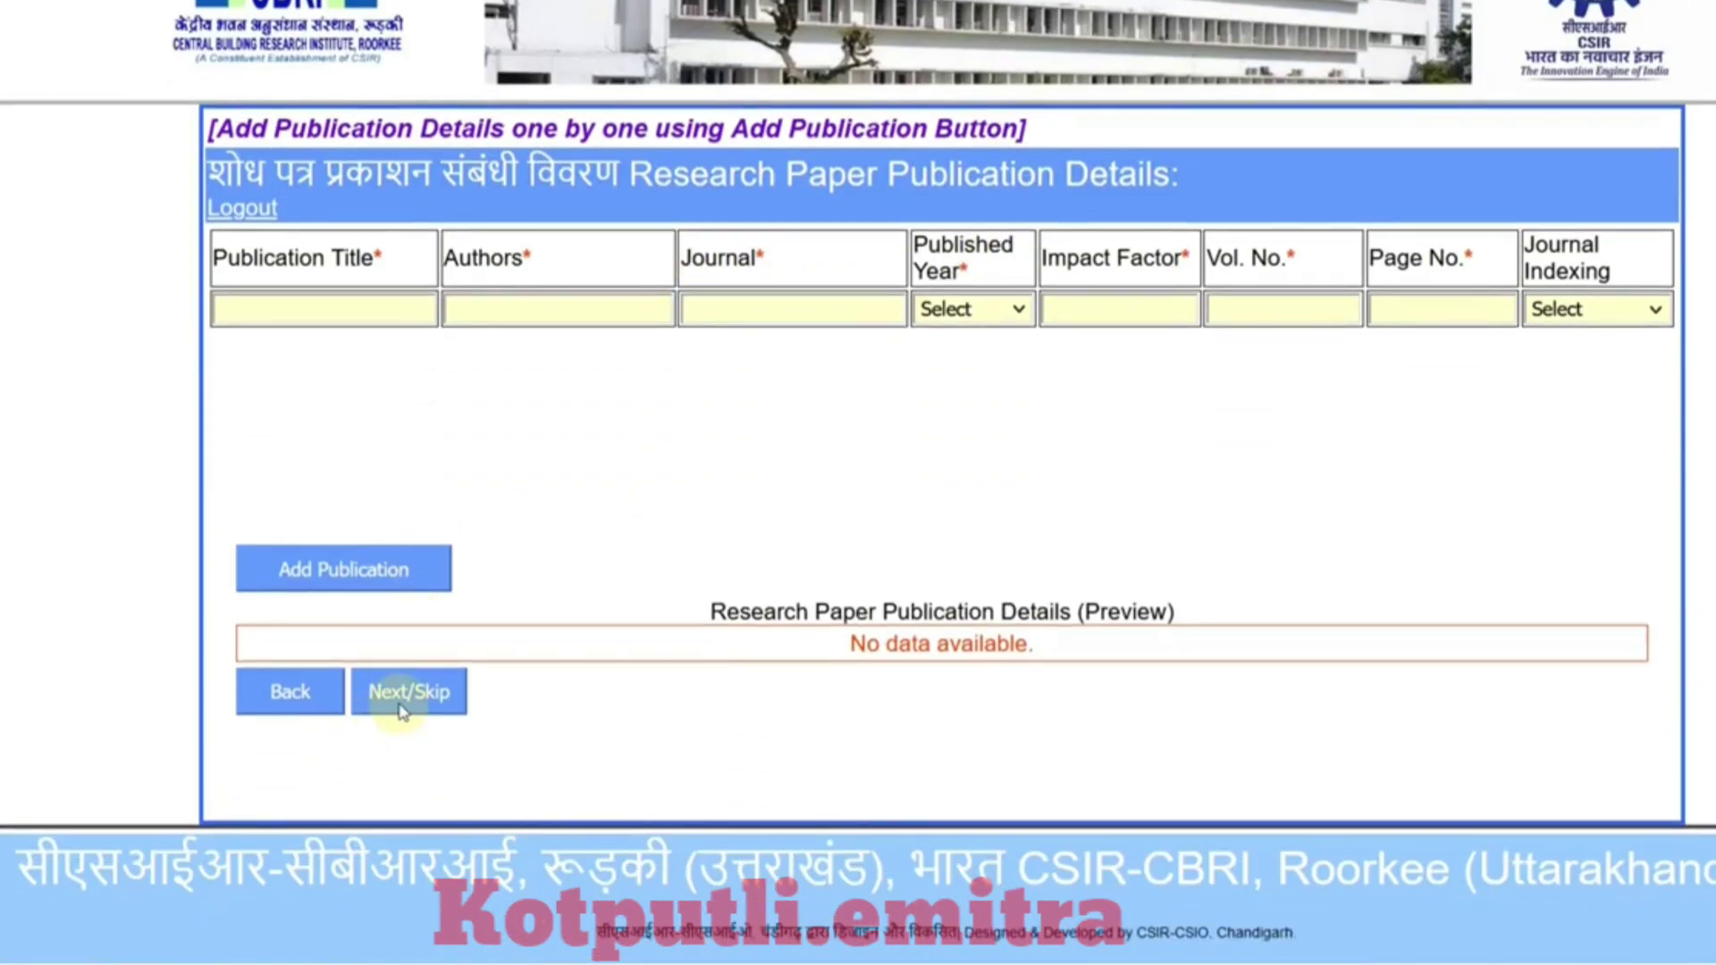
pyautogui.click(404, 691)
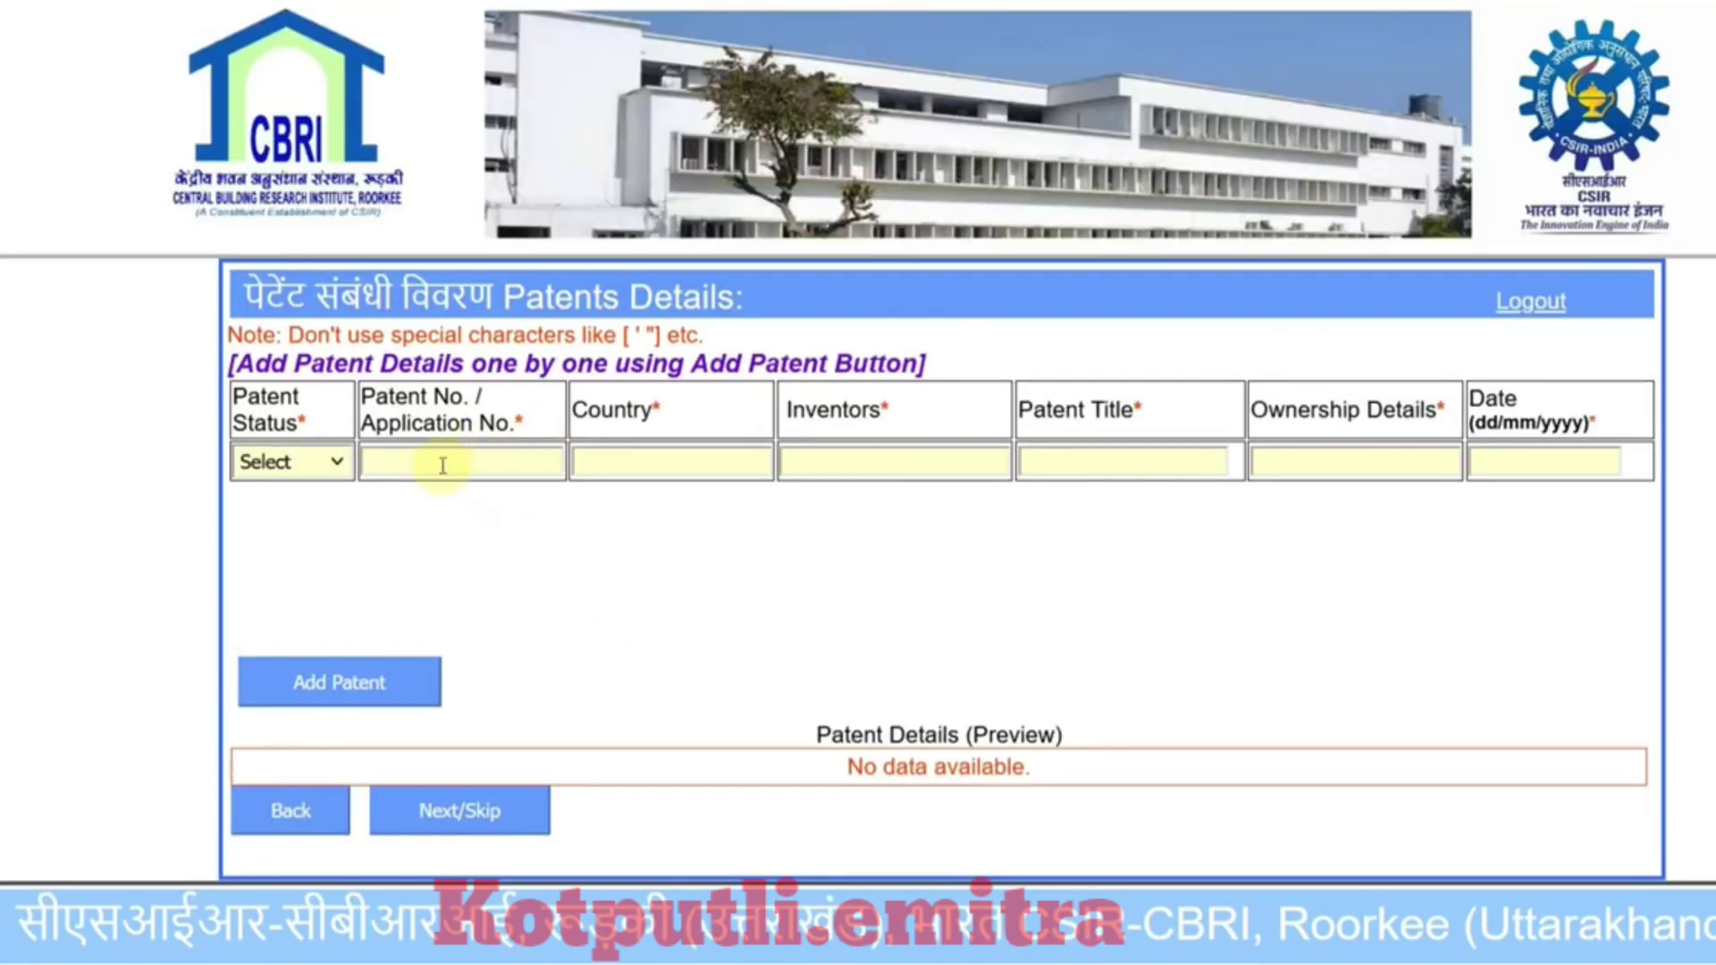
pyautogui.click(320, 475)
pyautogui.click(441, 563)
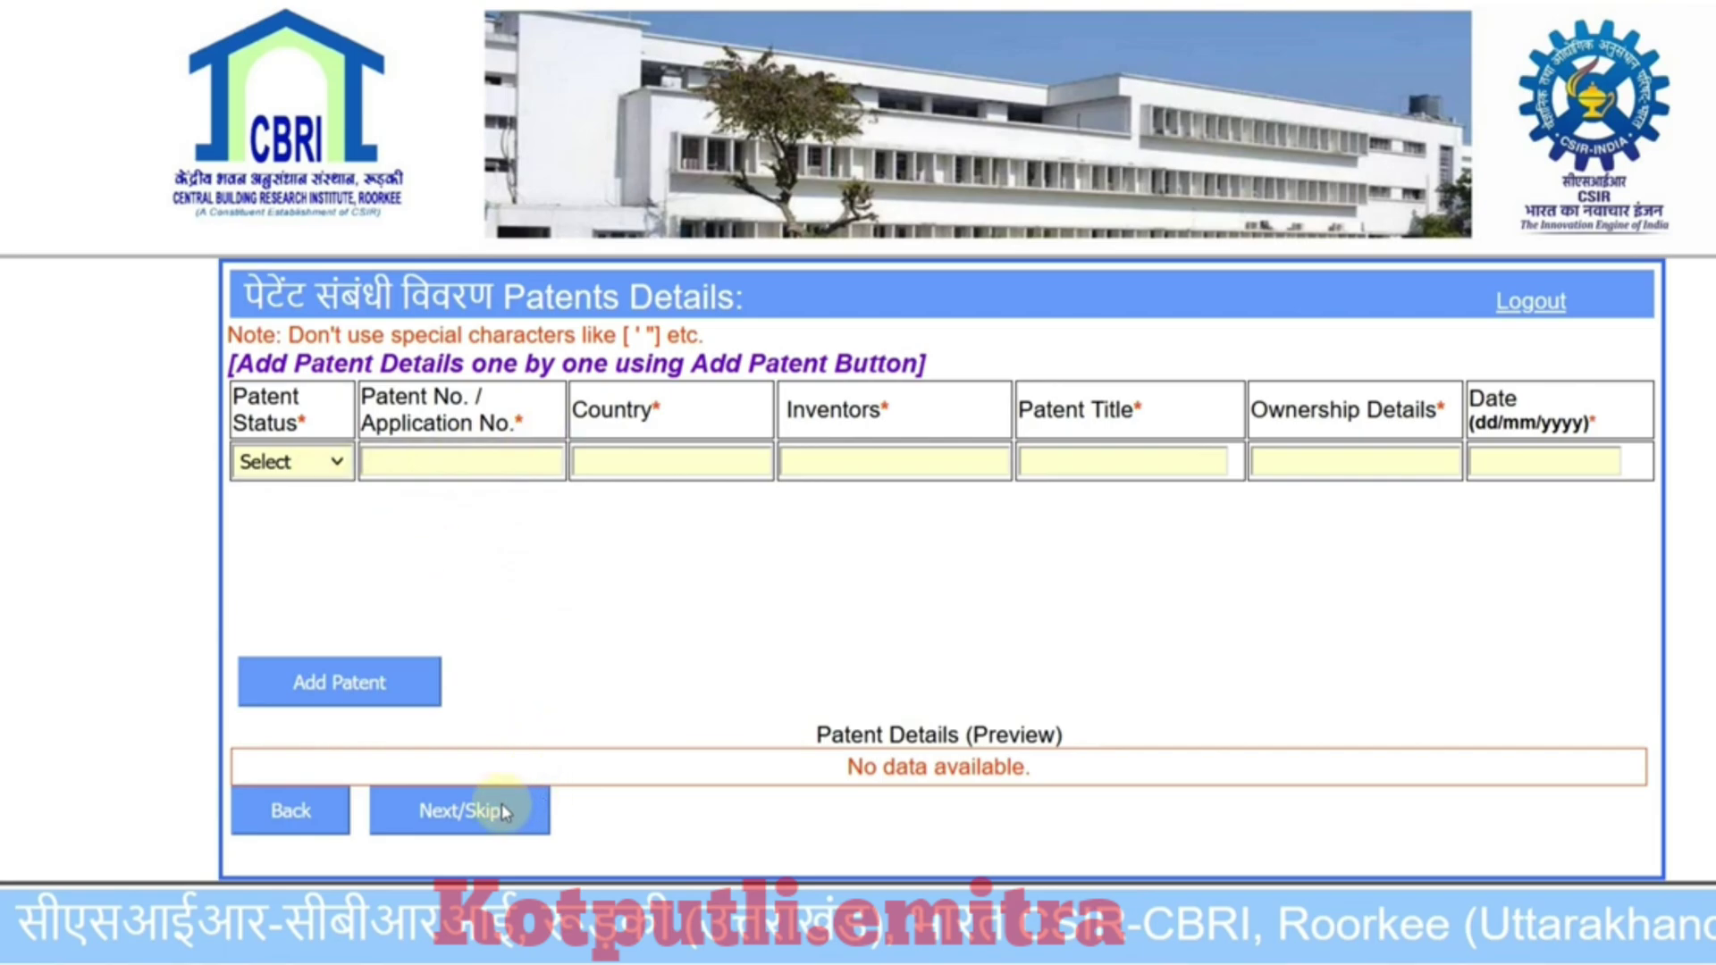
pyautogui.click(460, 811)
pyautogui.scroll(-3, 844, 611)
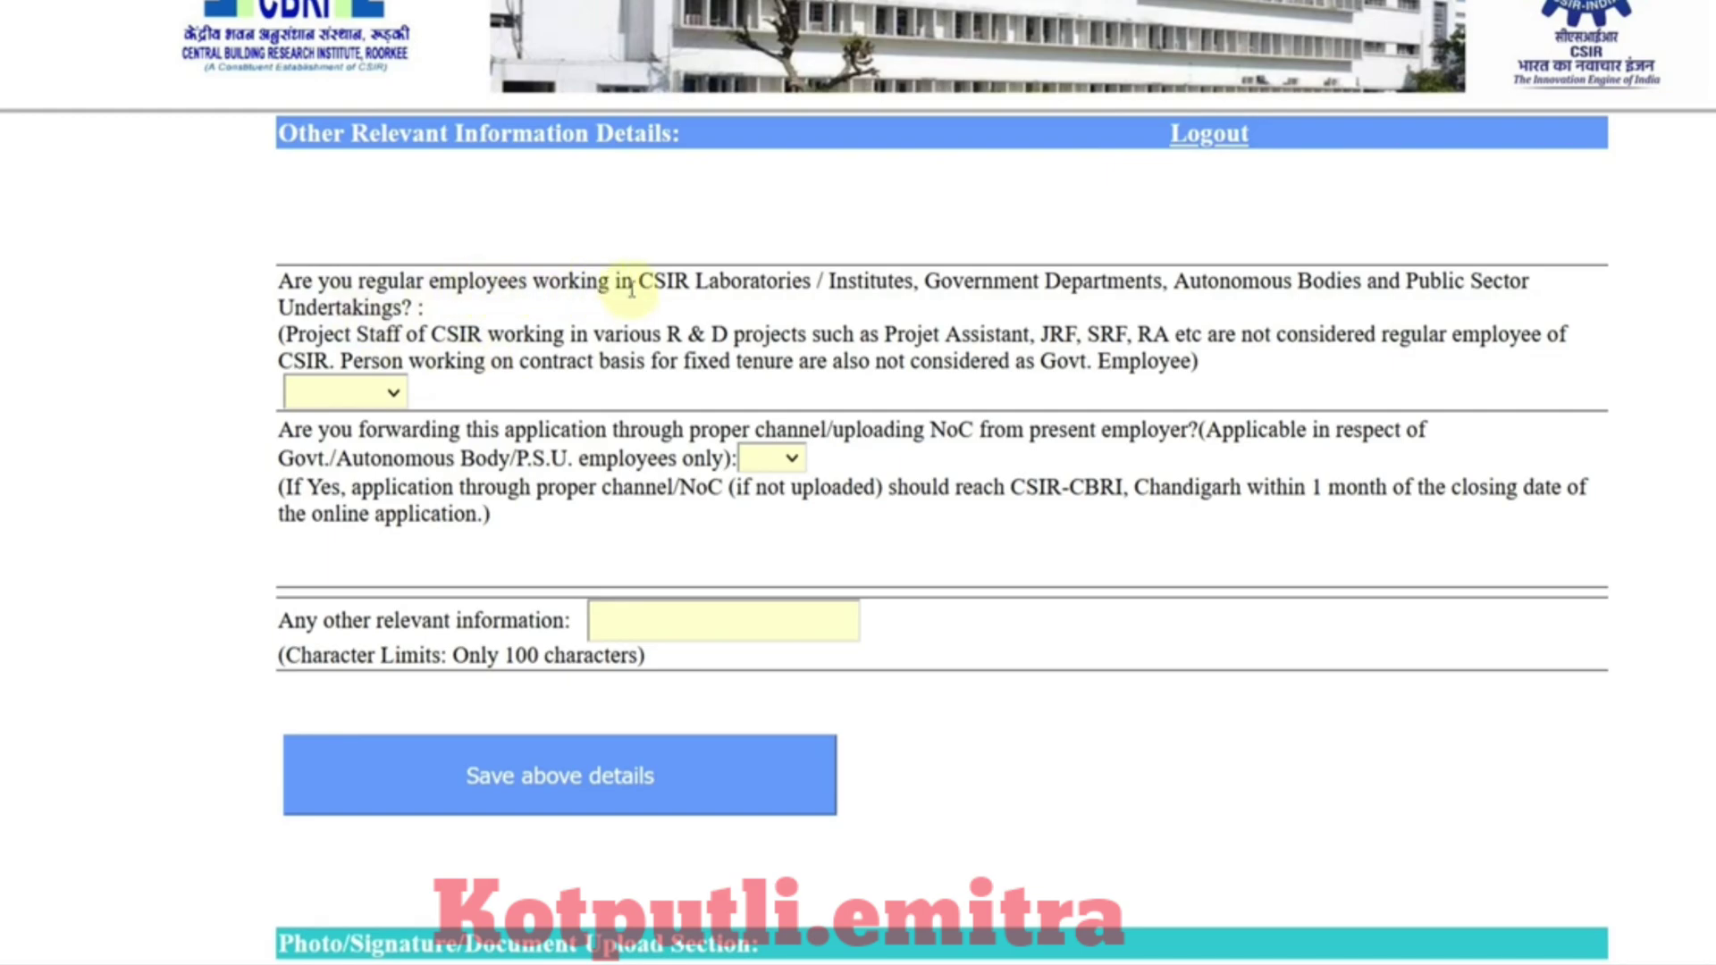
# Step: Answer No to the regular-employee question and Yes to the proper-channel question
pyautogui.click(395, 393)
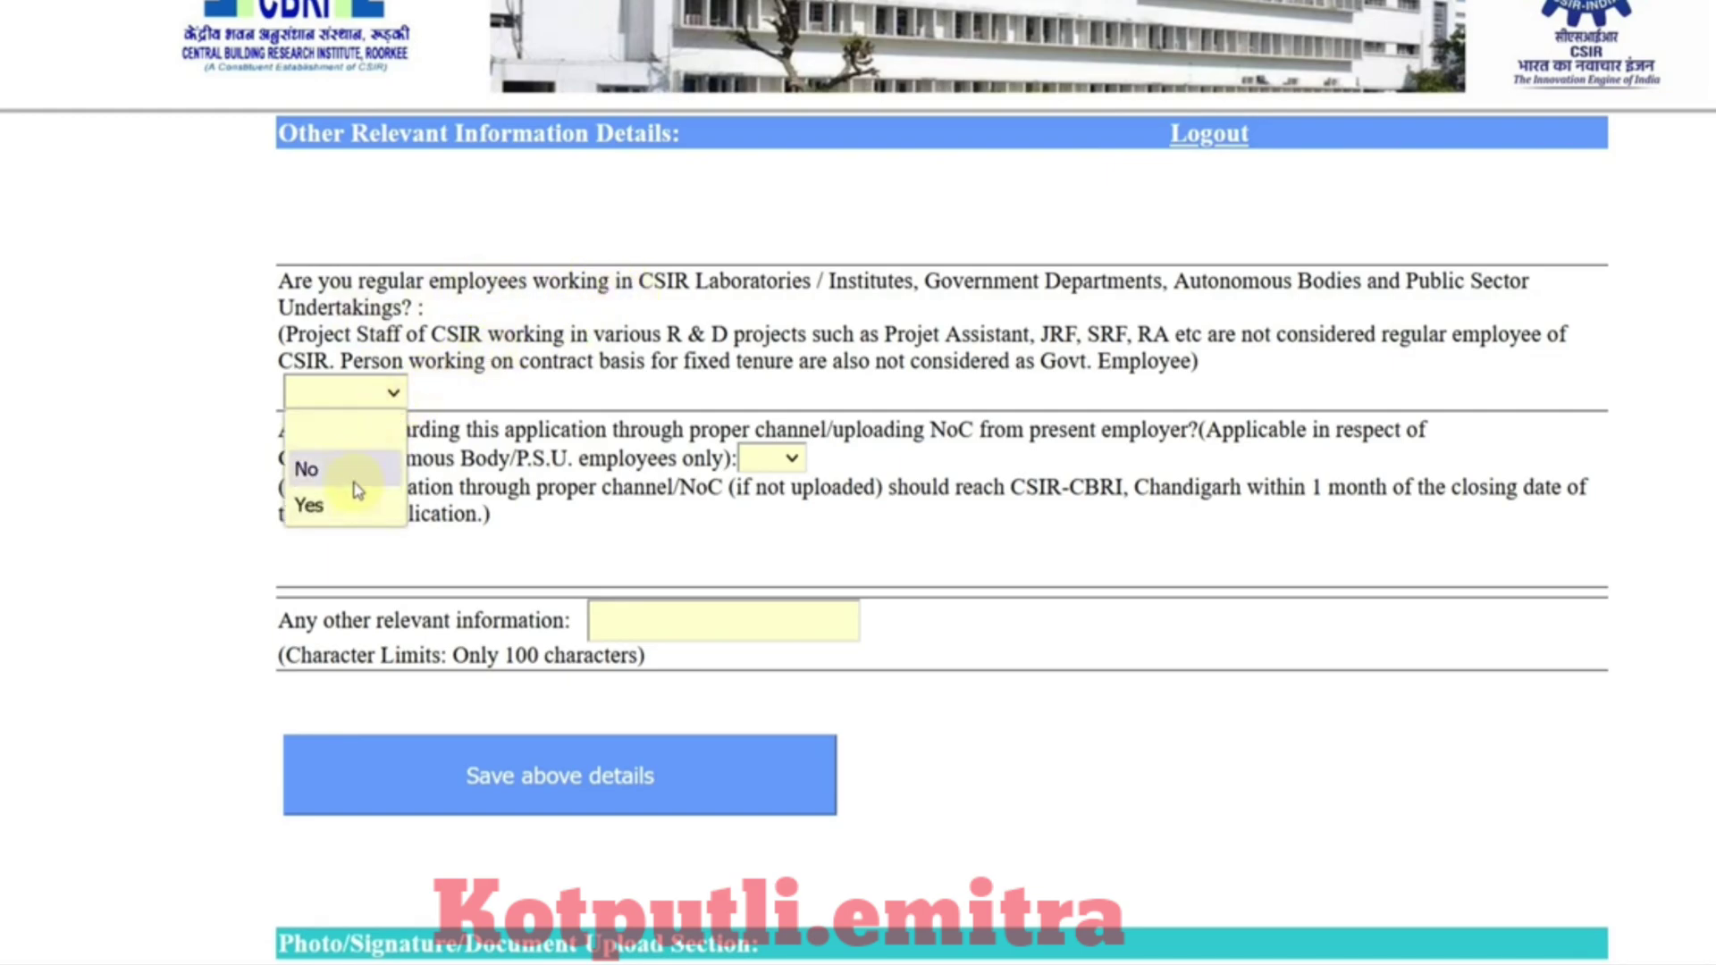
pyautogui.click(355, 474)
pyautogui.scroll(-3, 784, 581)
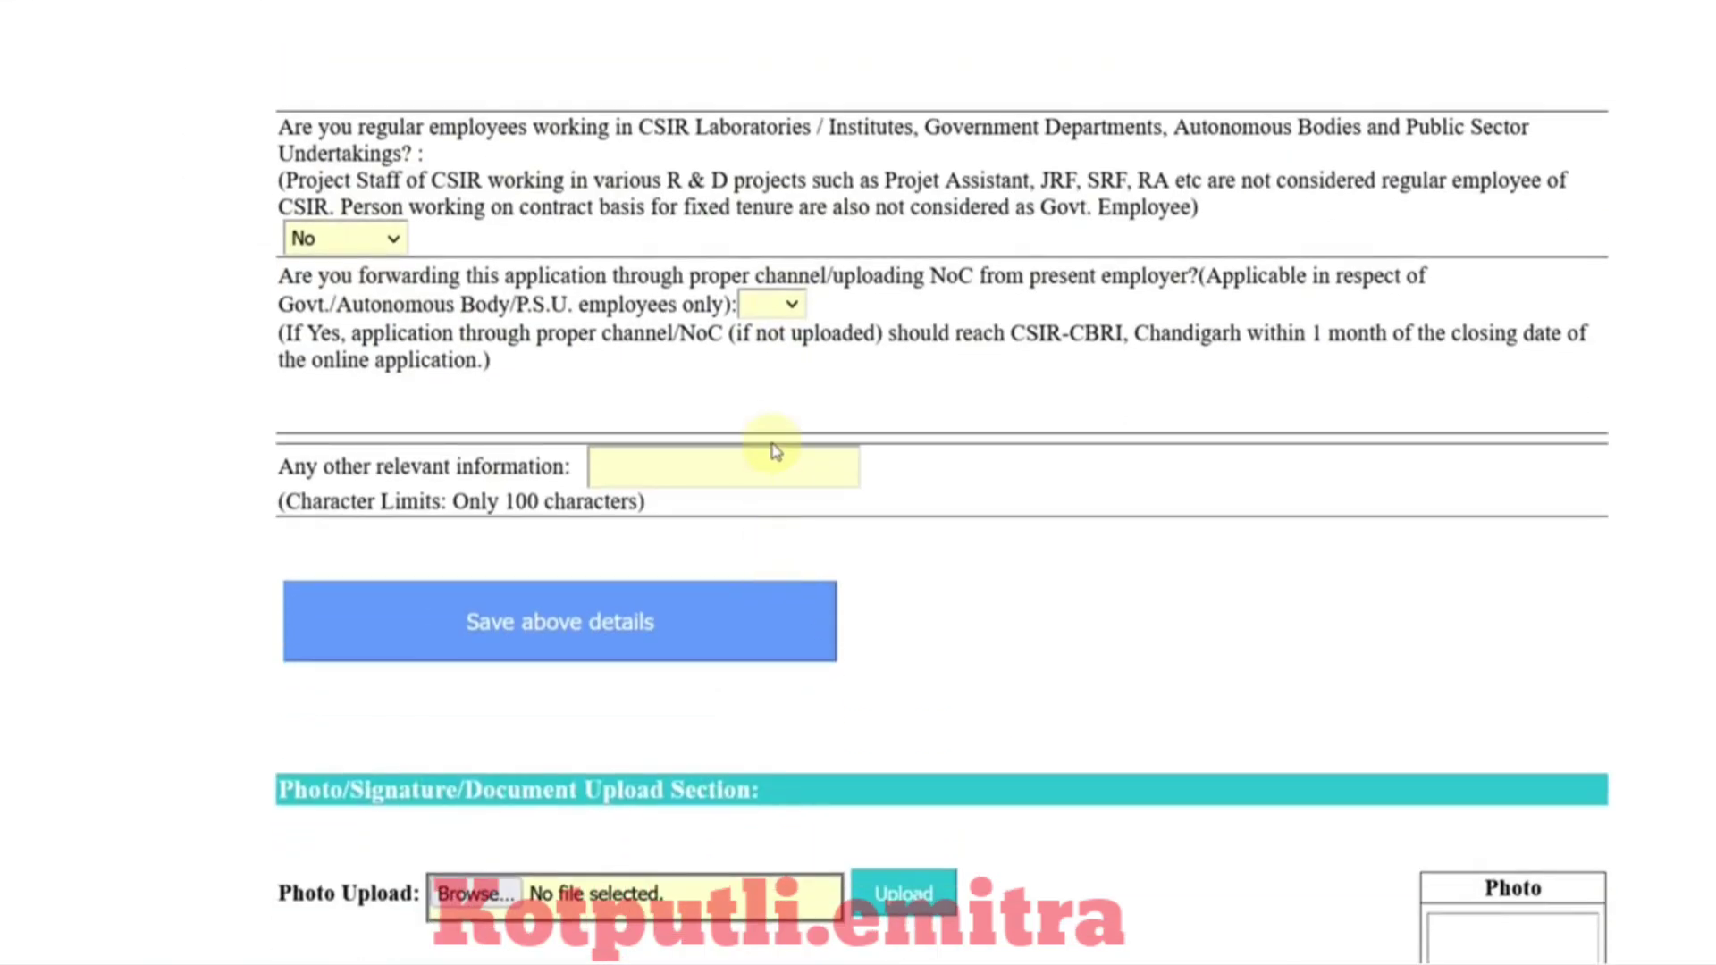
pyautogui.click(770, 304)
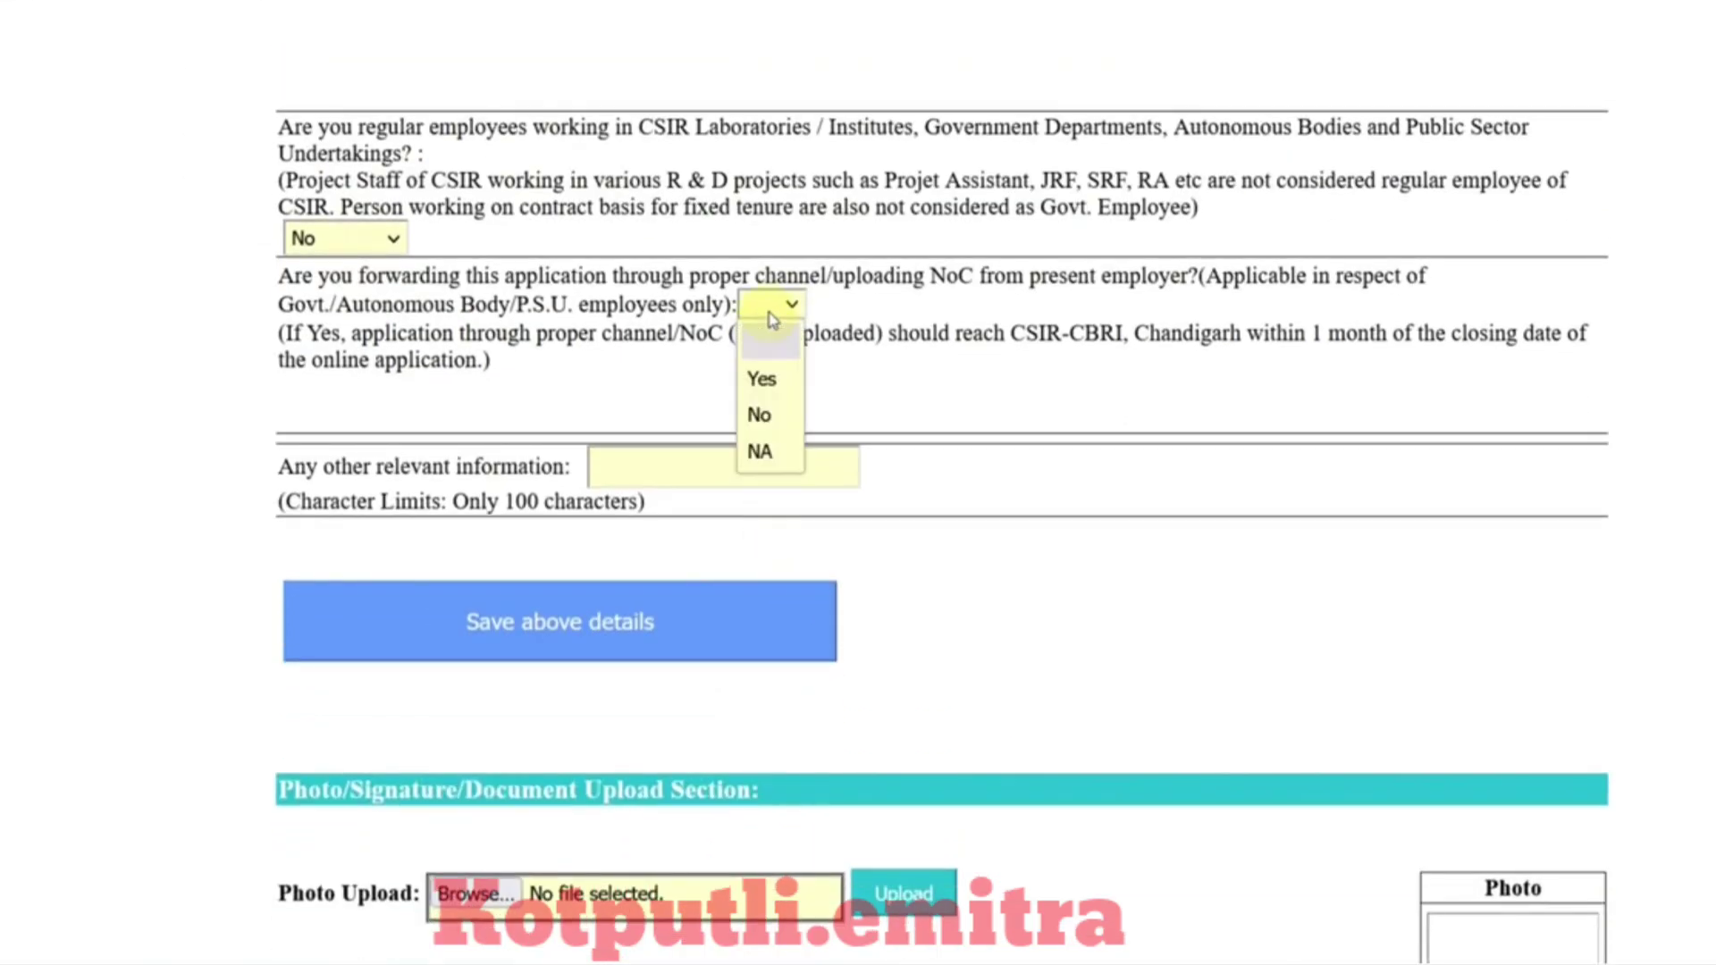
pyautogui.click(762, 379)
pyautogui.click(596, 476)
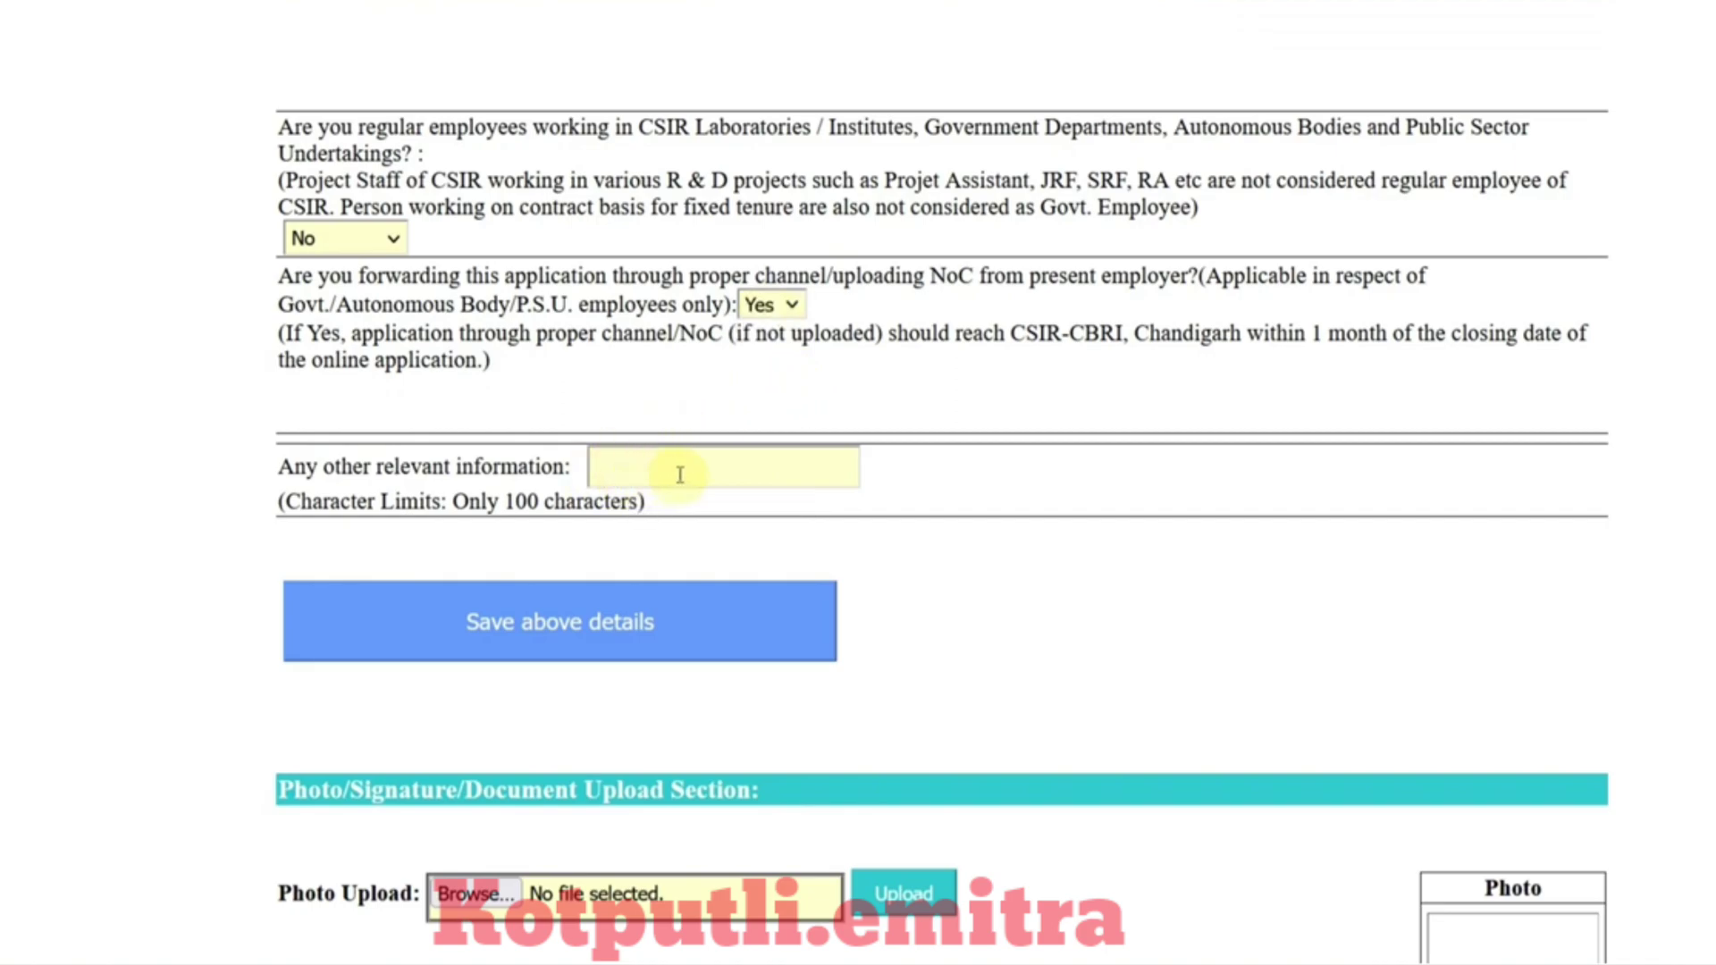
# Step: Change the proper-channel/NoC-from-employer answer to No, leaving other relevant information blank
pyautogui.scroll(-3, 682, 475)
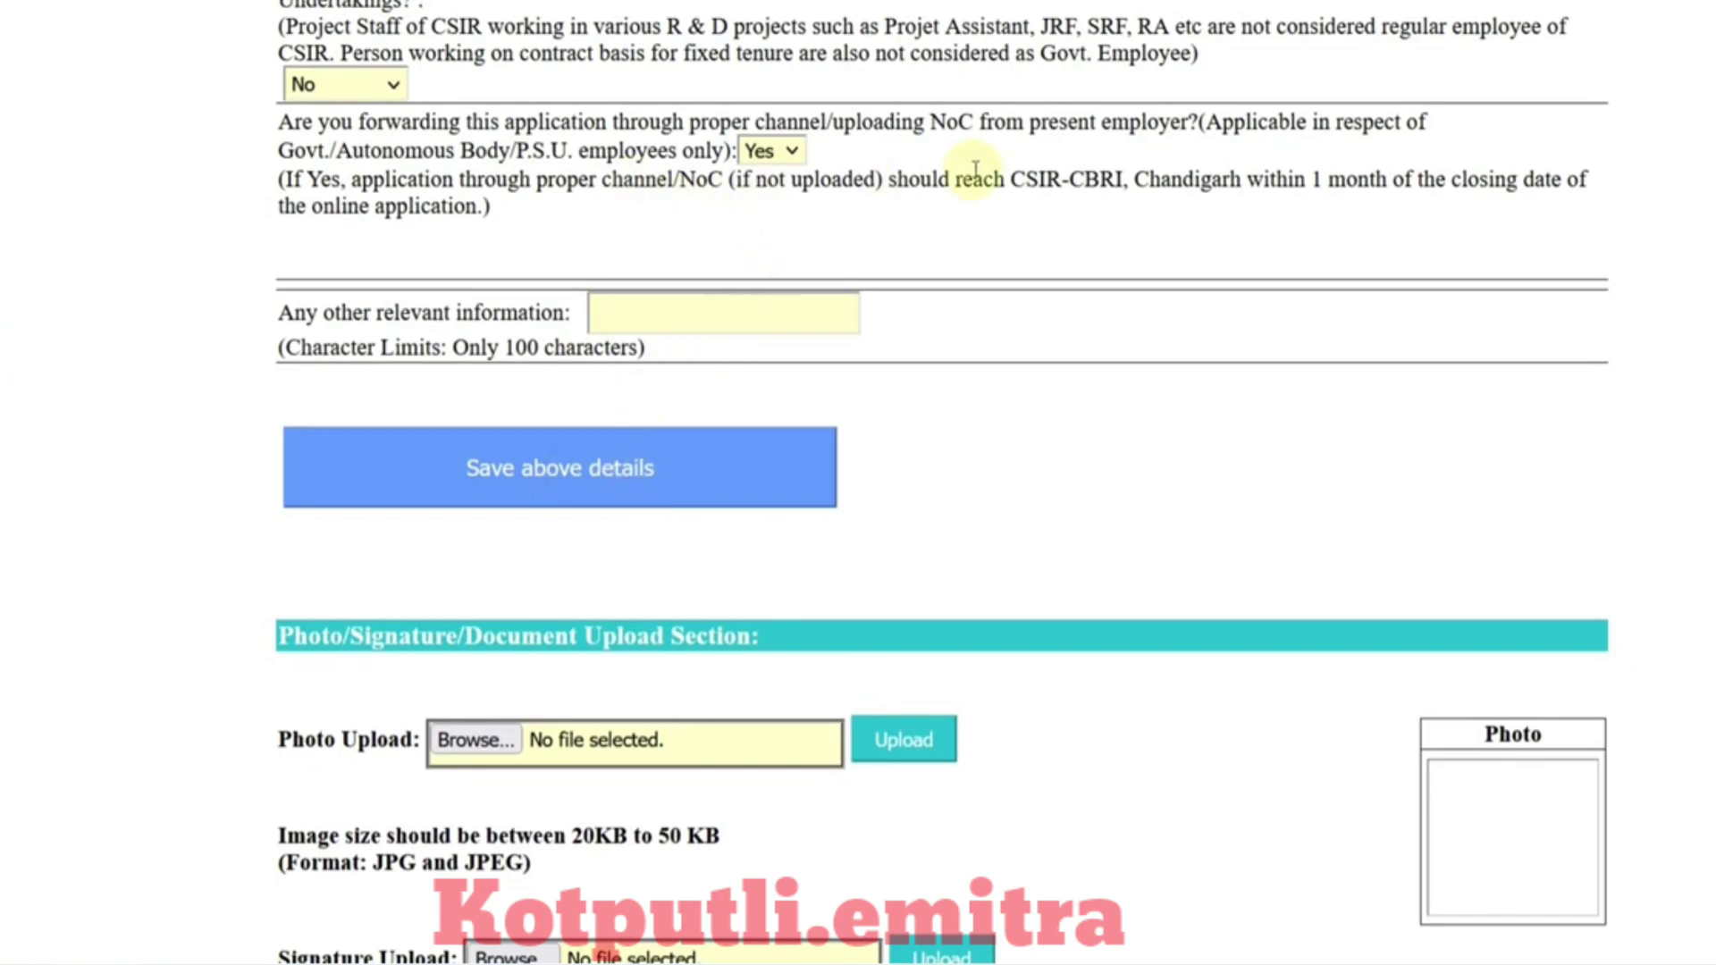
pyautogui.moveTo(945, 124); pyautogui.dragTo(1168, 130)
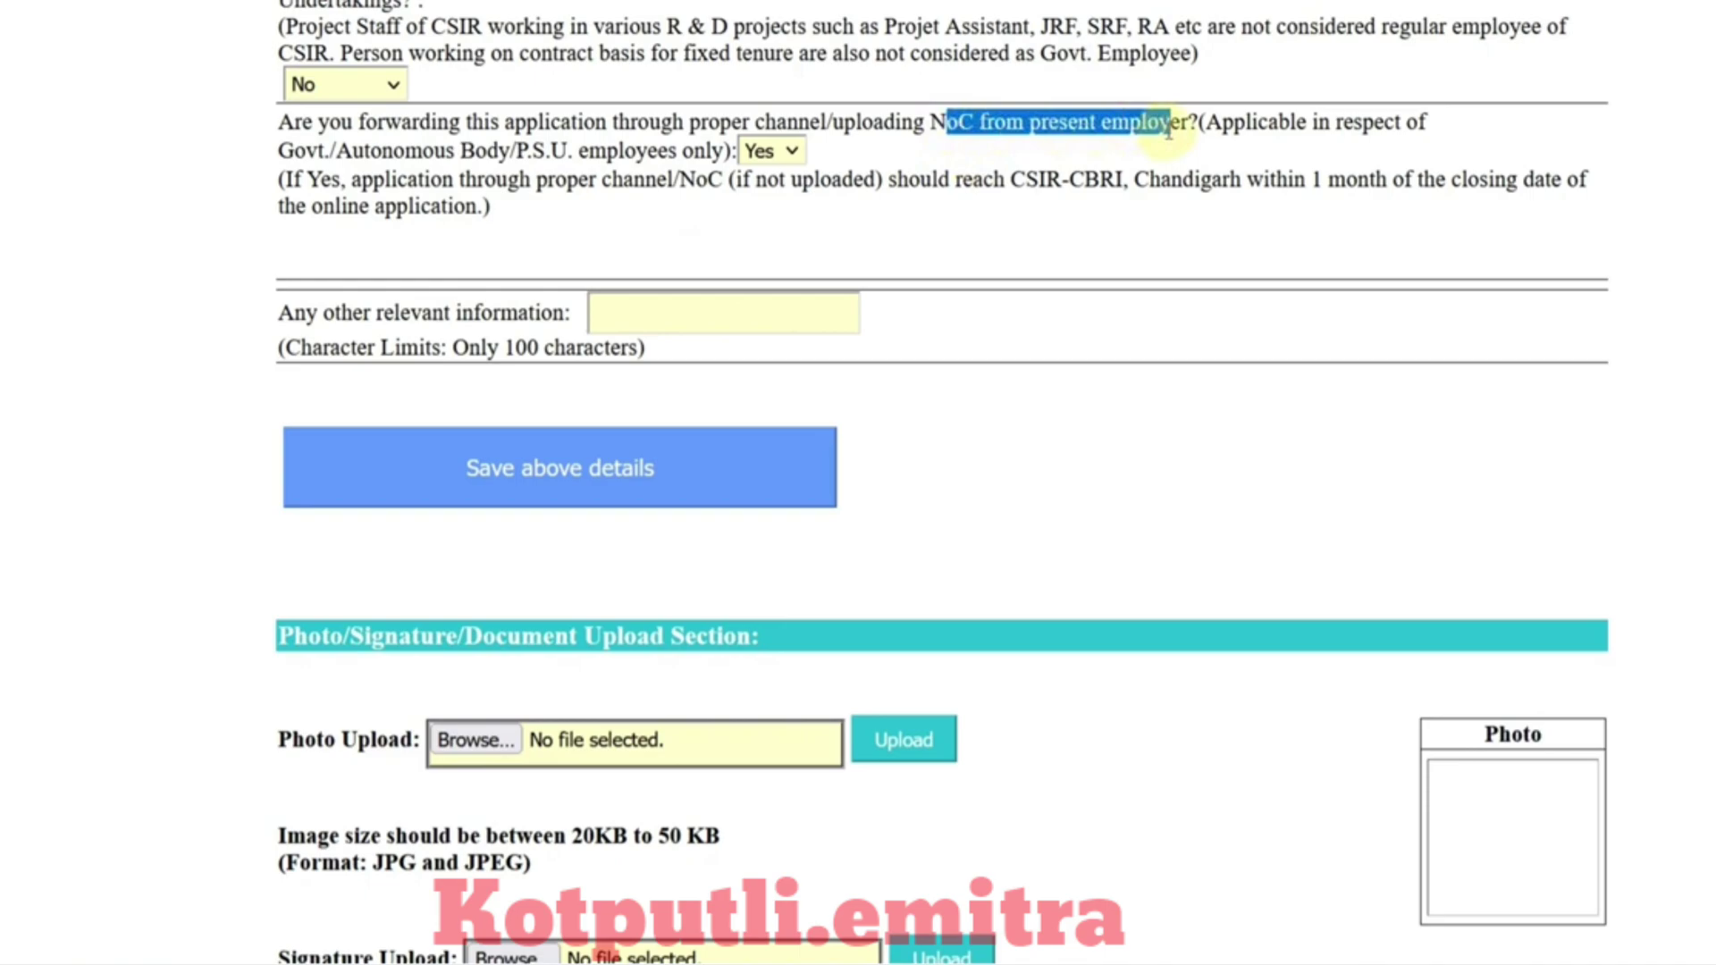
pyautogui.click(851, 168)
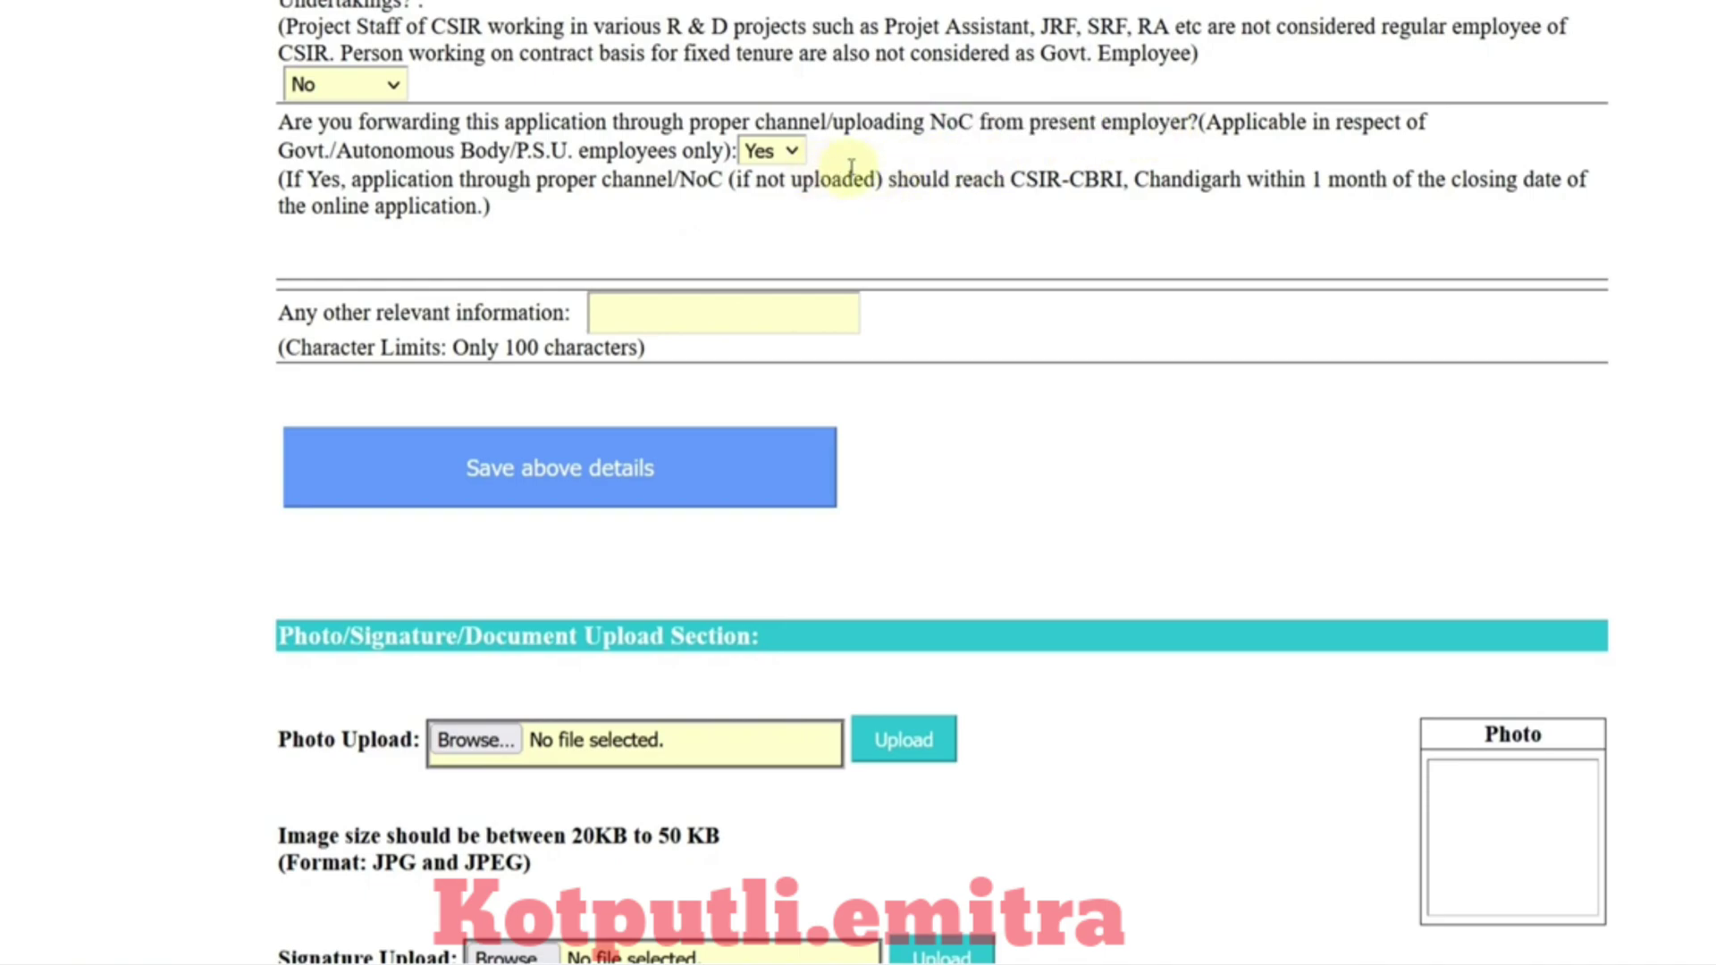
pyautogui.click(790, 151)
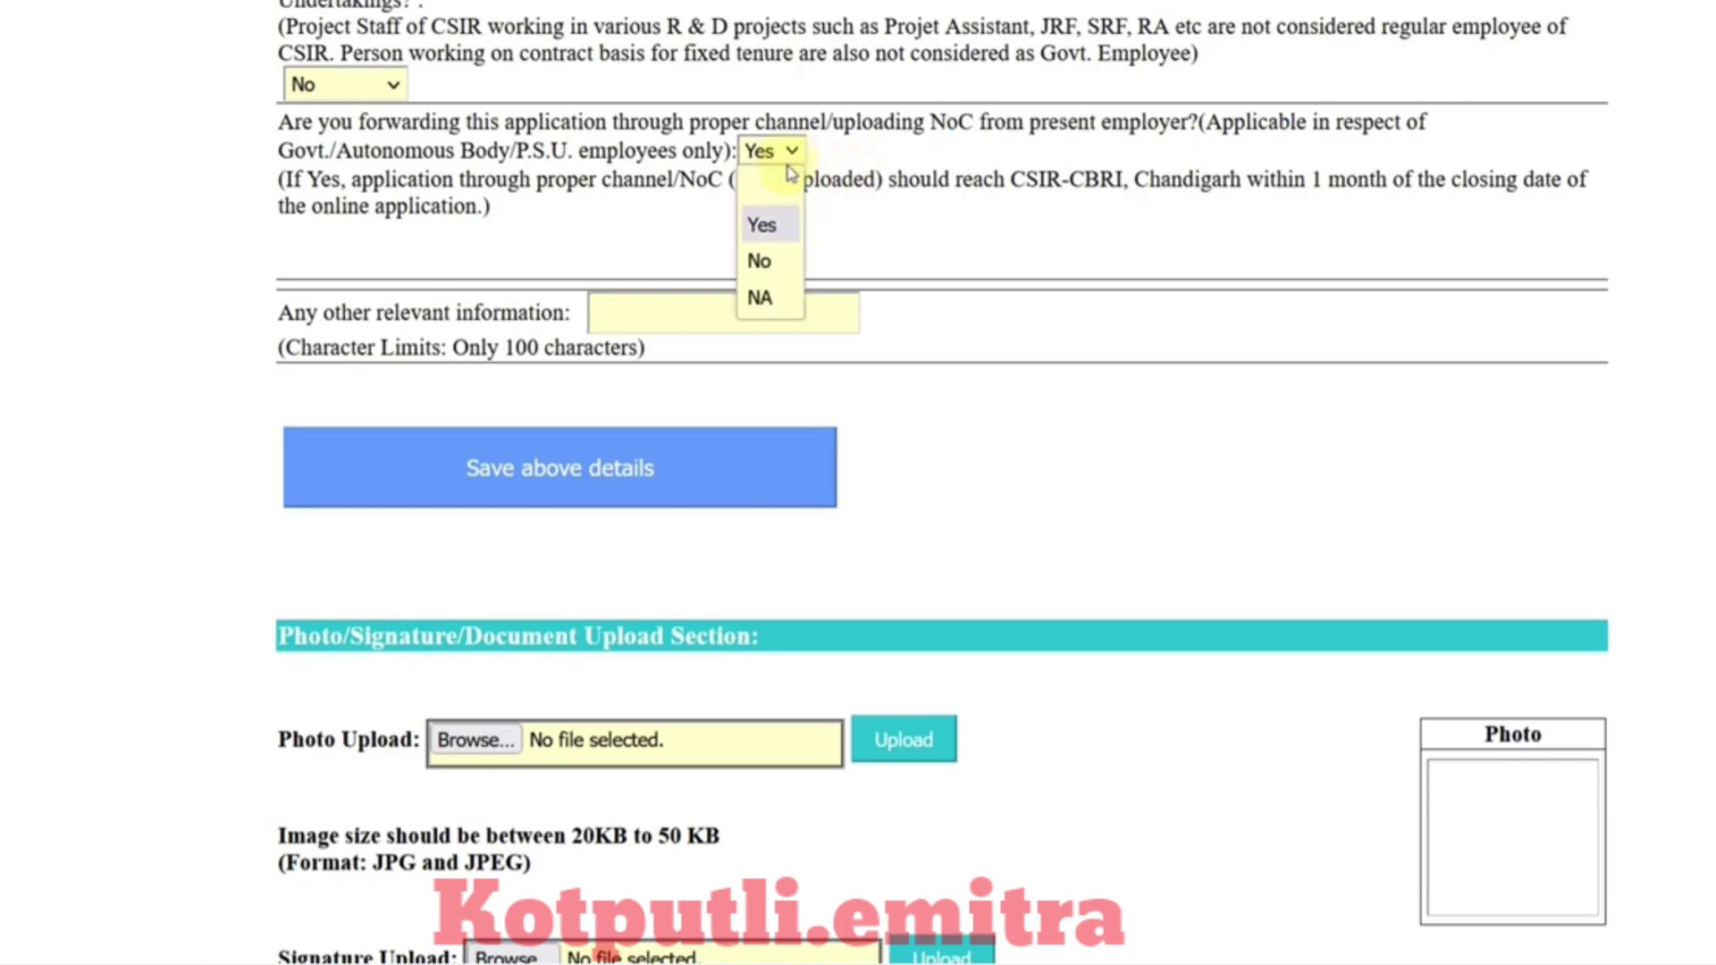
pyautogui.click(765, 261)
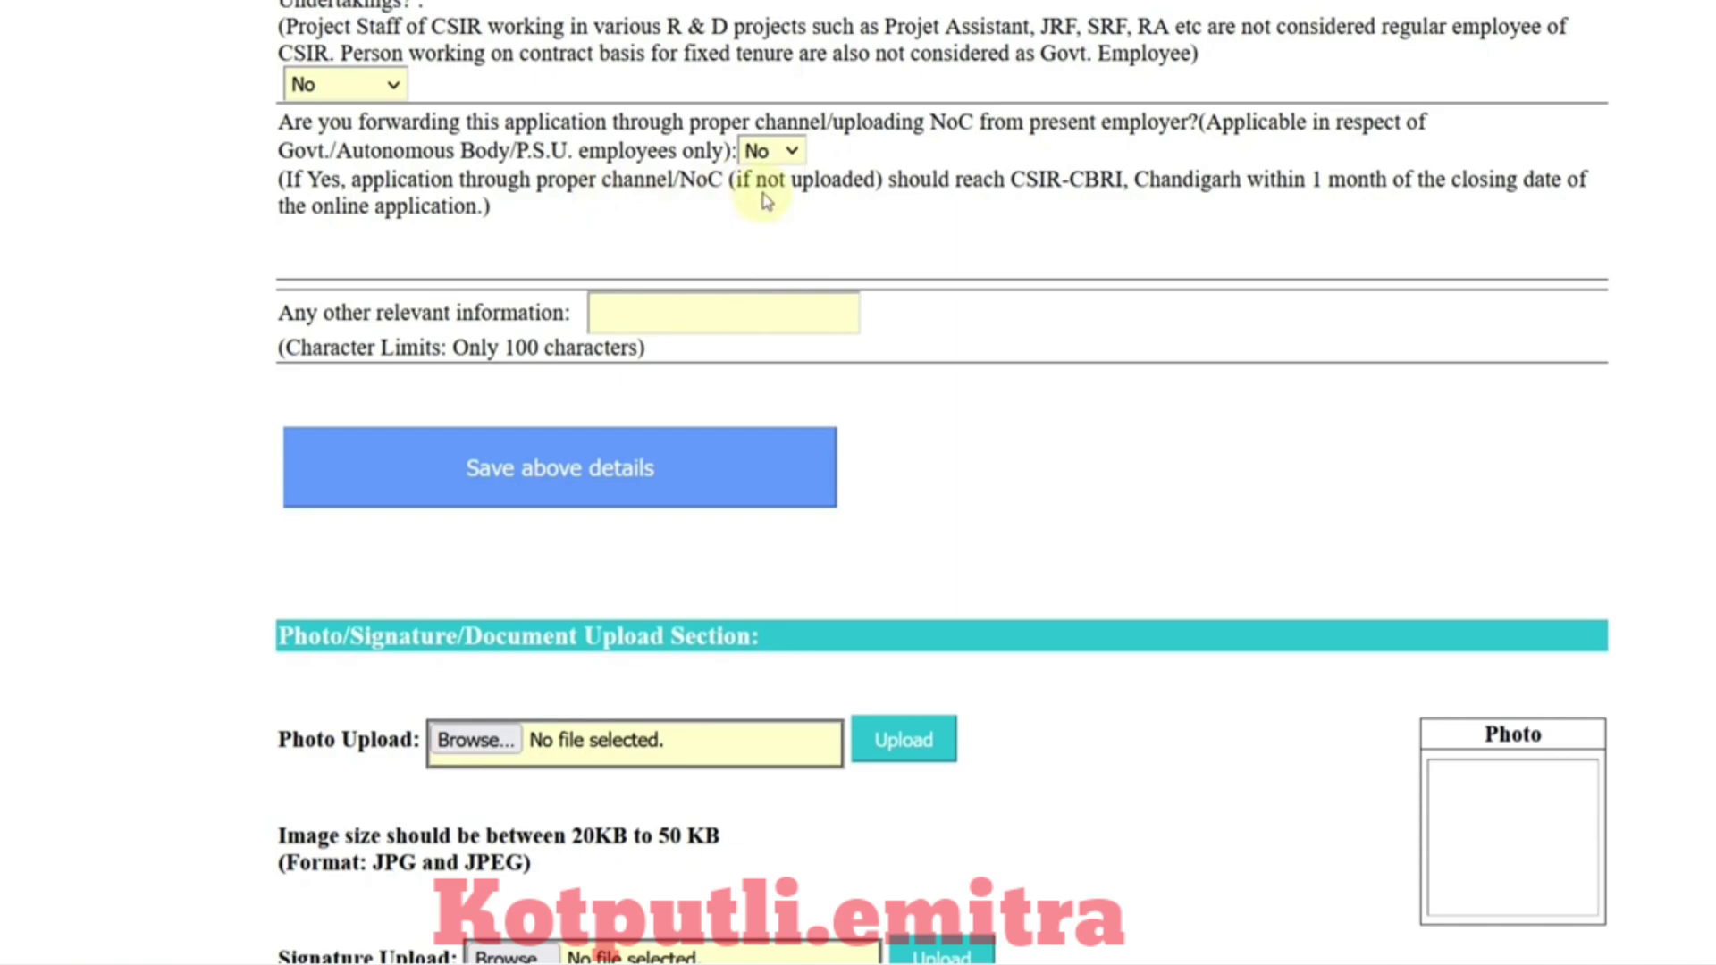
pyautogui.scroll(-3, 765, 202)
pyautogui.click(691, 169)
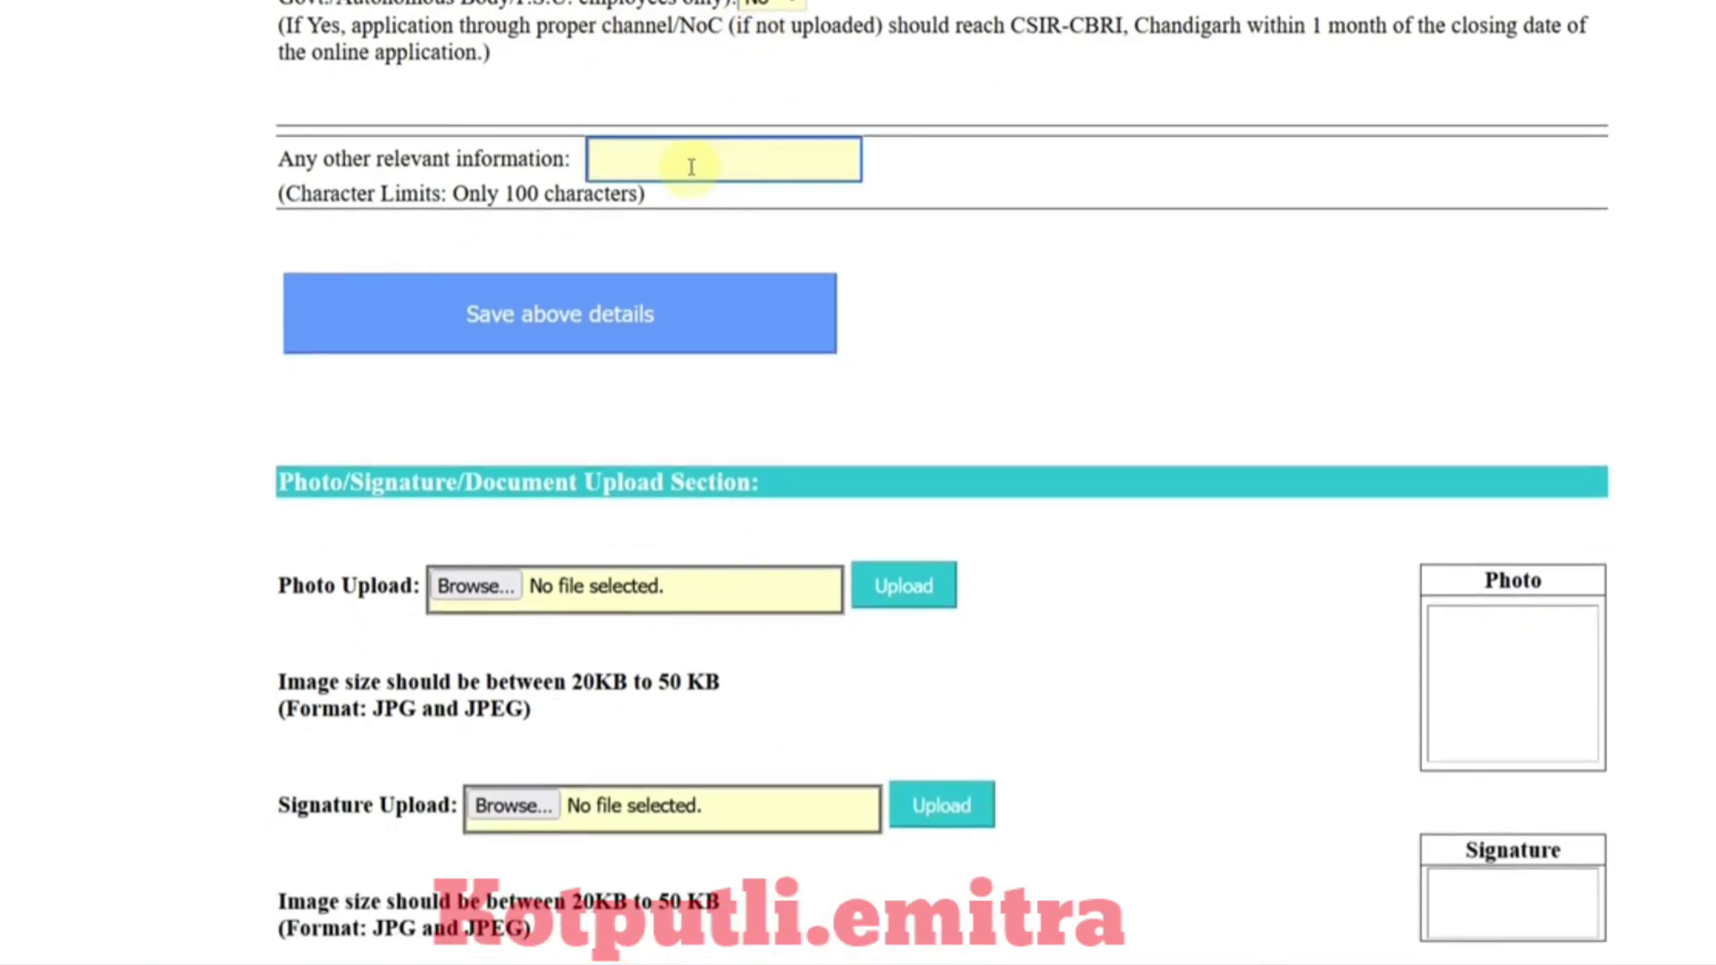
# Step: Highlight the date of birth, qualification, NOC and caste certificate requirements in the document list
pyautogui.click(962, 207)
pyautogui.scroll(-6, 962, 206)
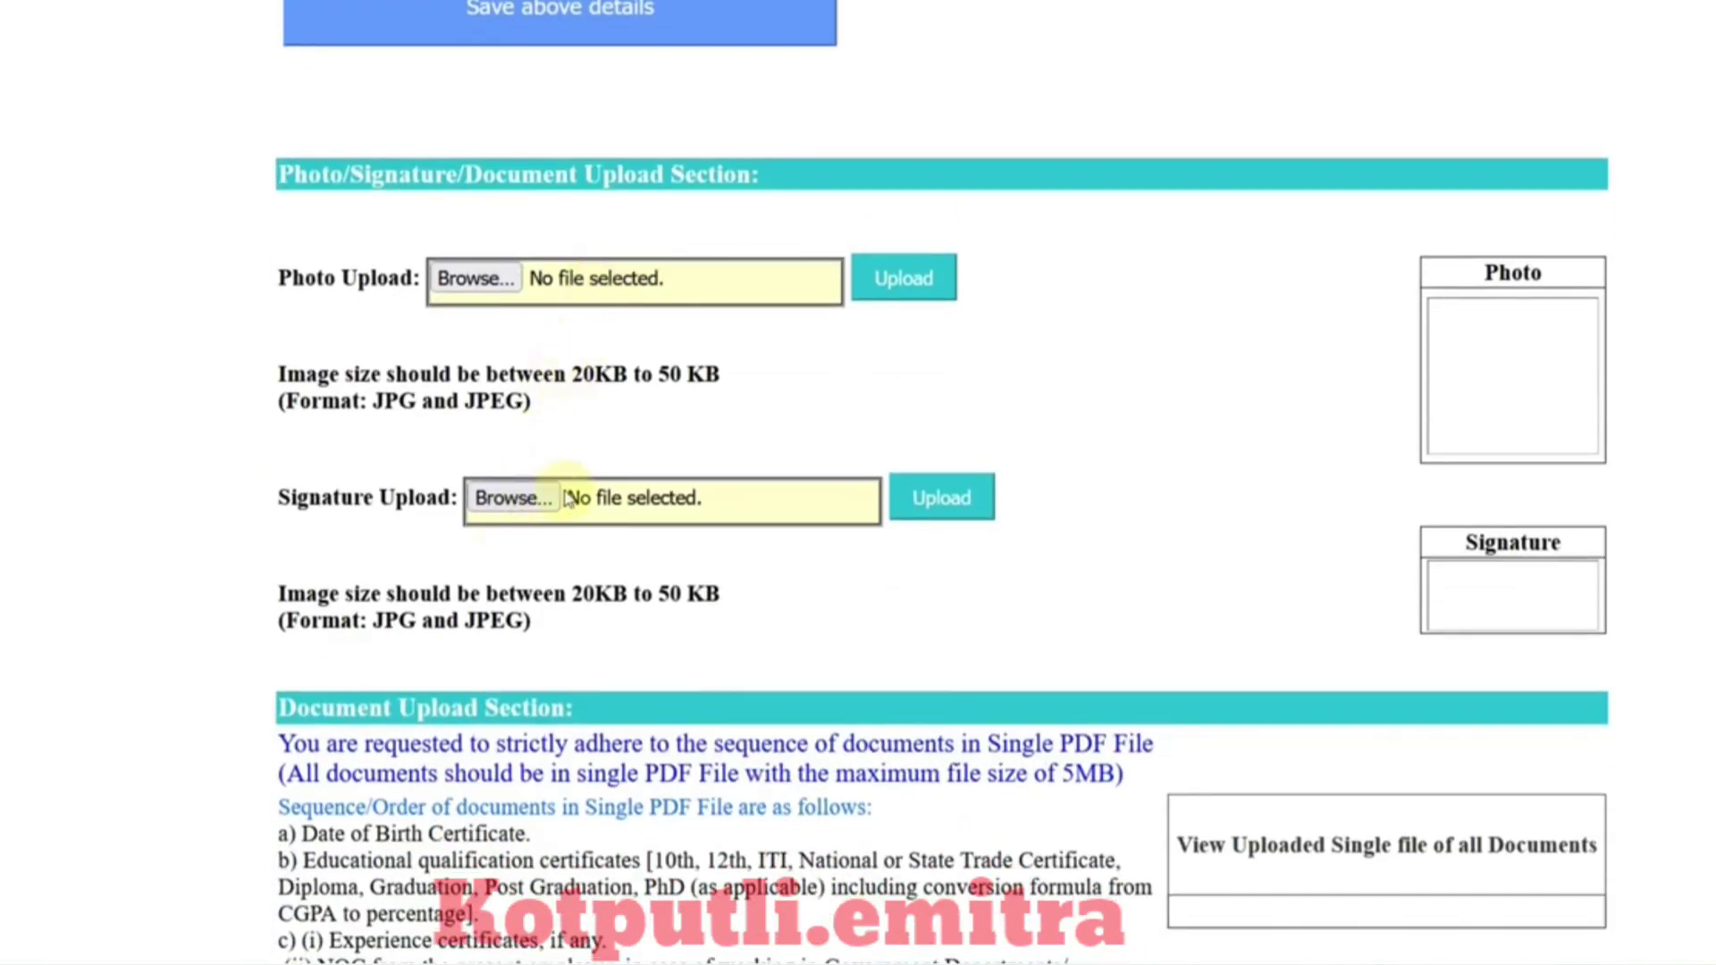
pyautogui.scroll(-9, 610, 593)
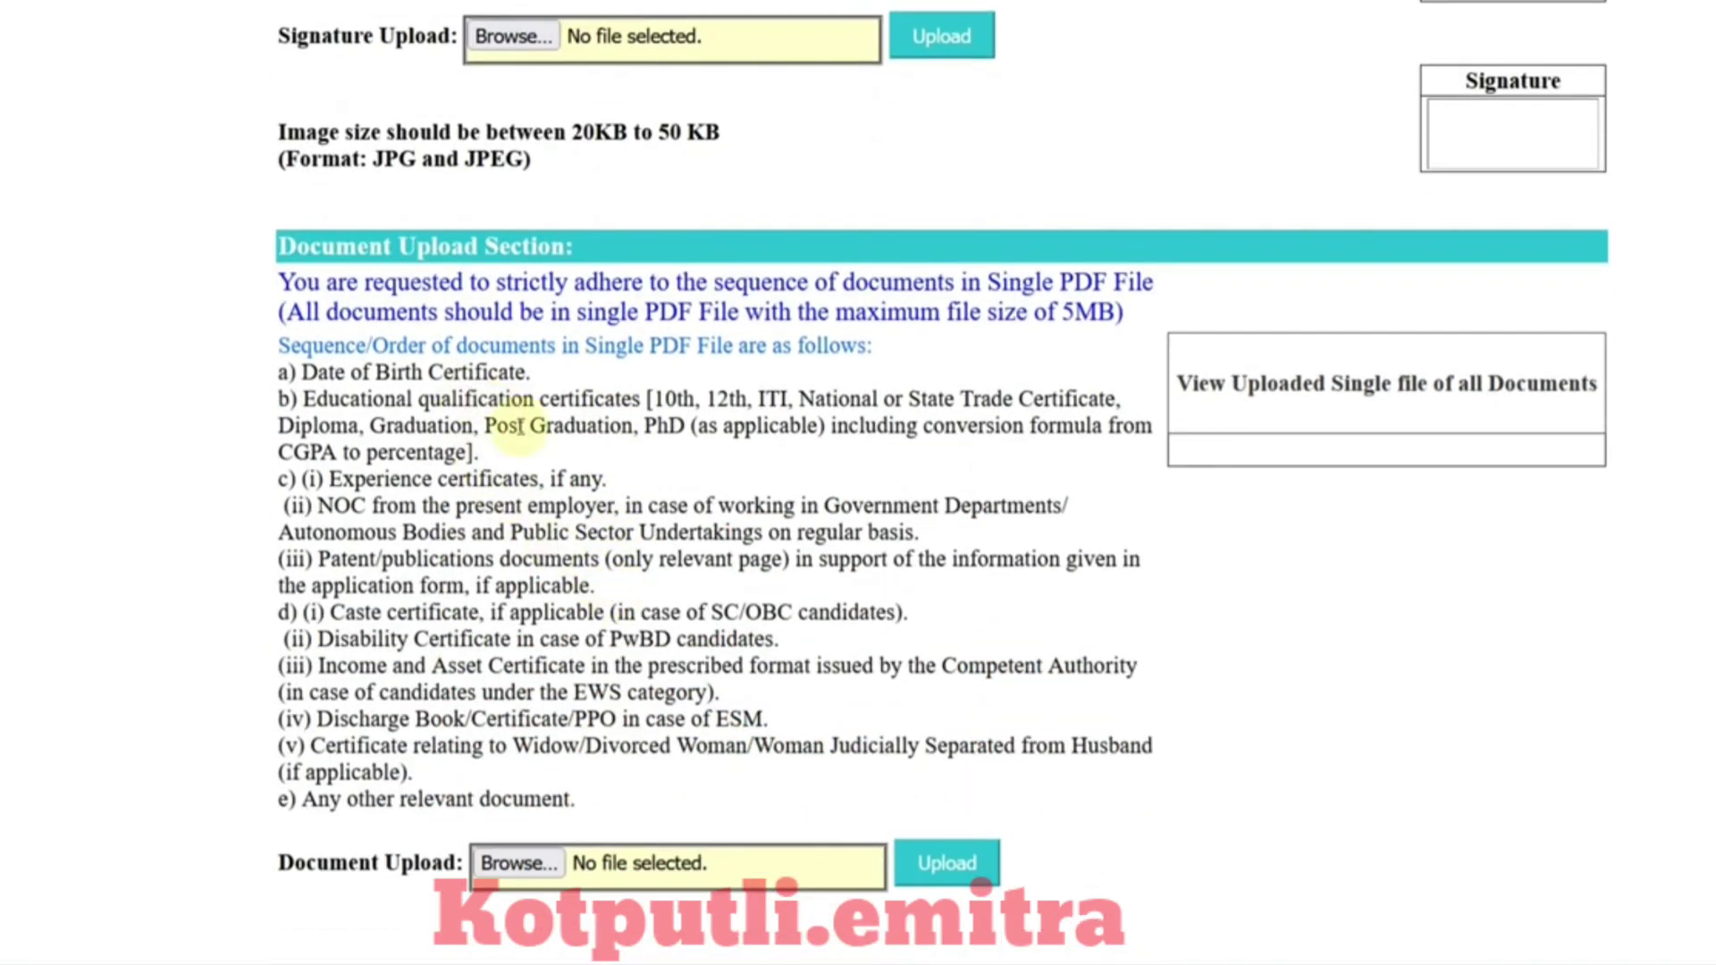
pyautogui.scroll(-6, 520, 425)
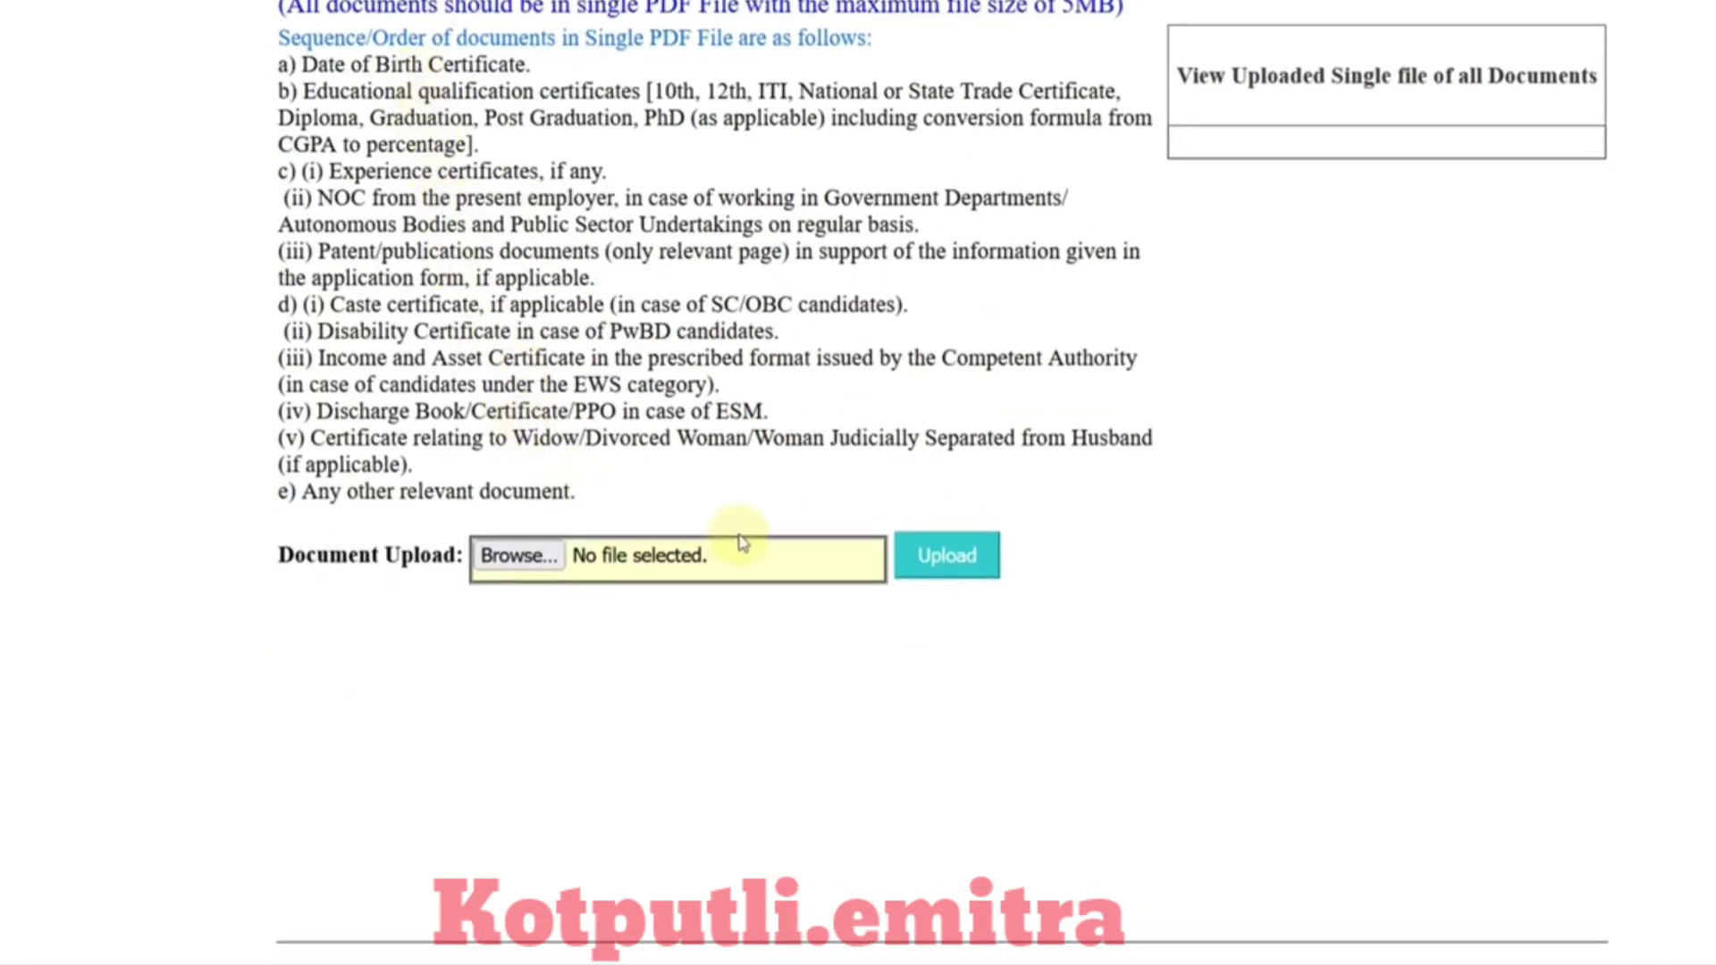
pyautogui.scroll(3, 793, 498)
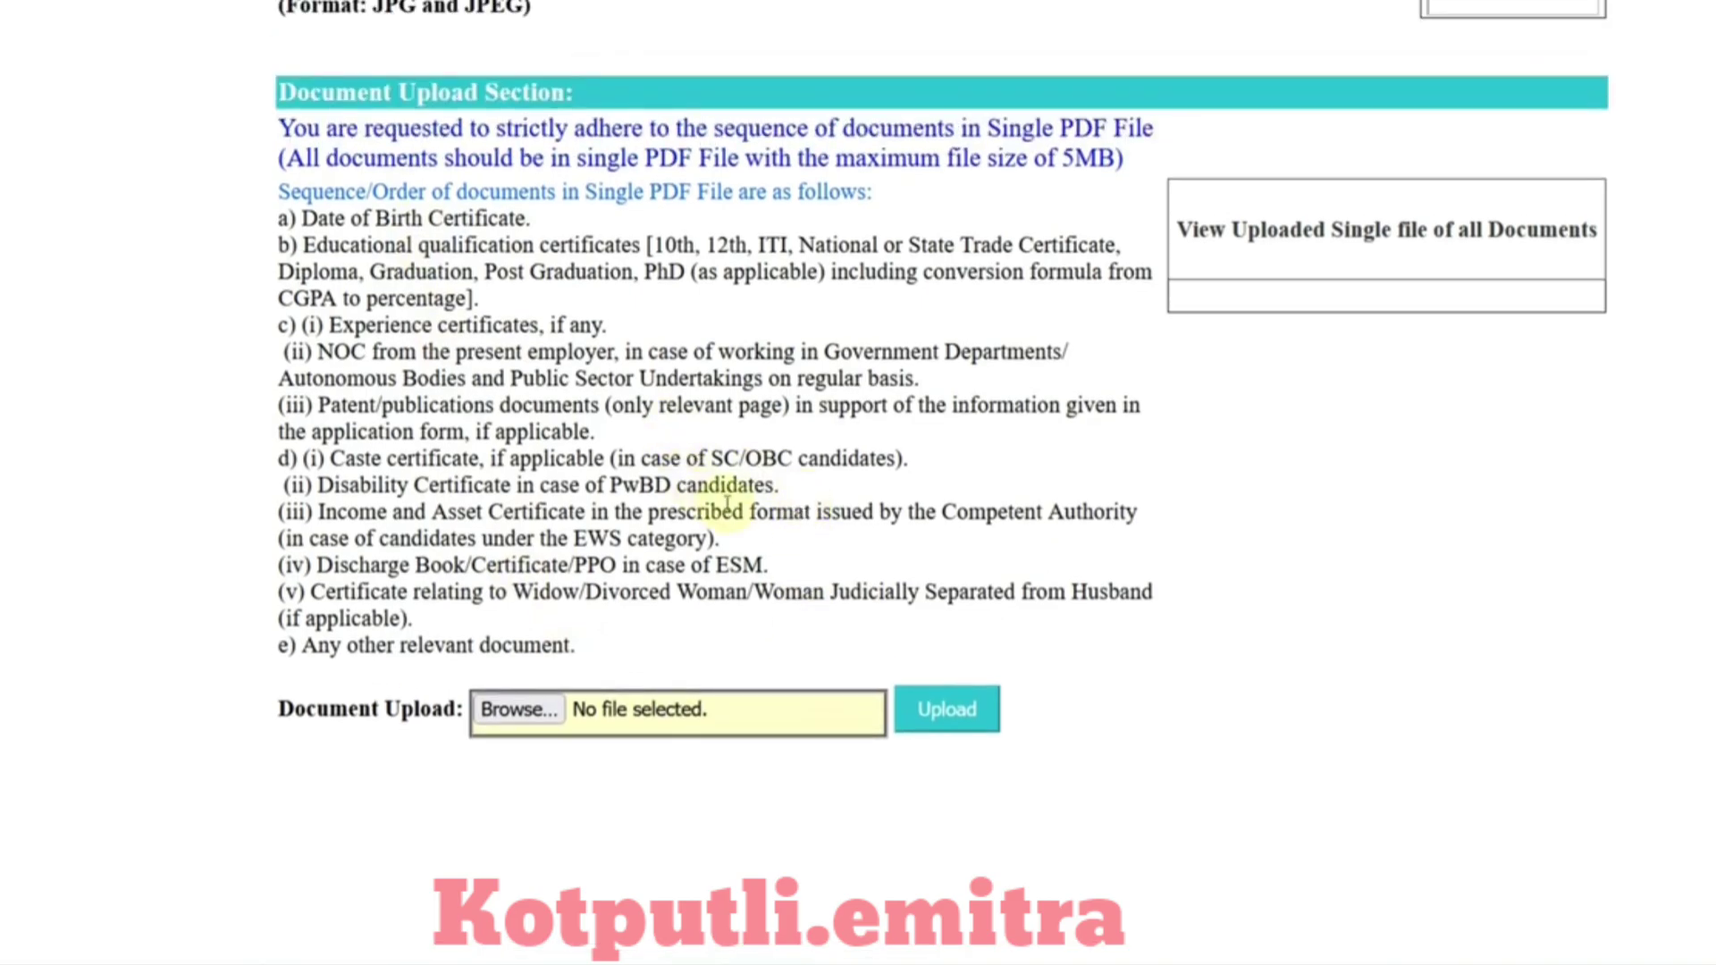
pyautogui.moveTo(362, 218); pyautogui.dragTo(730, 245)
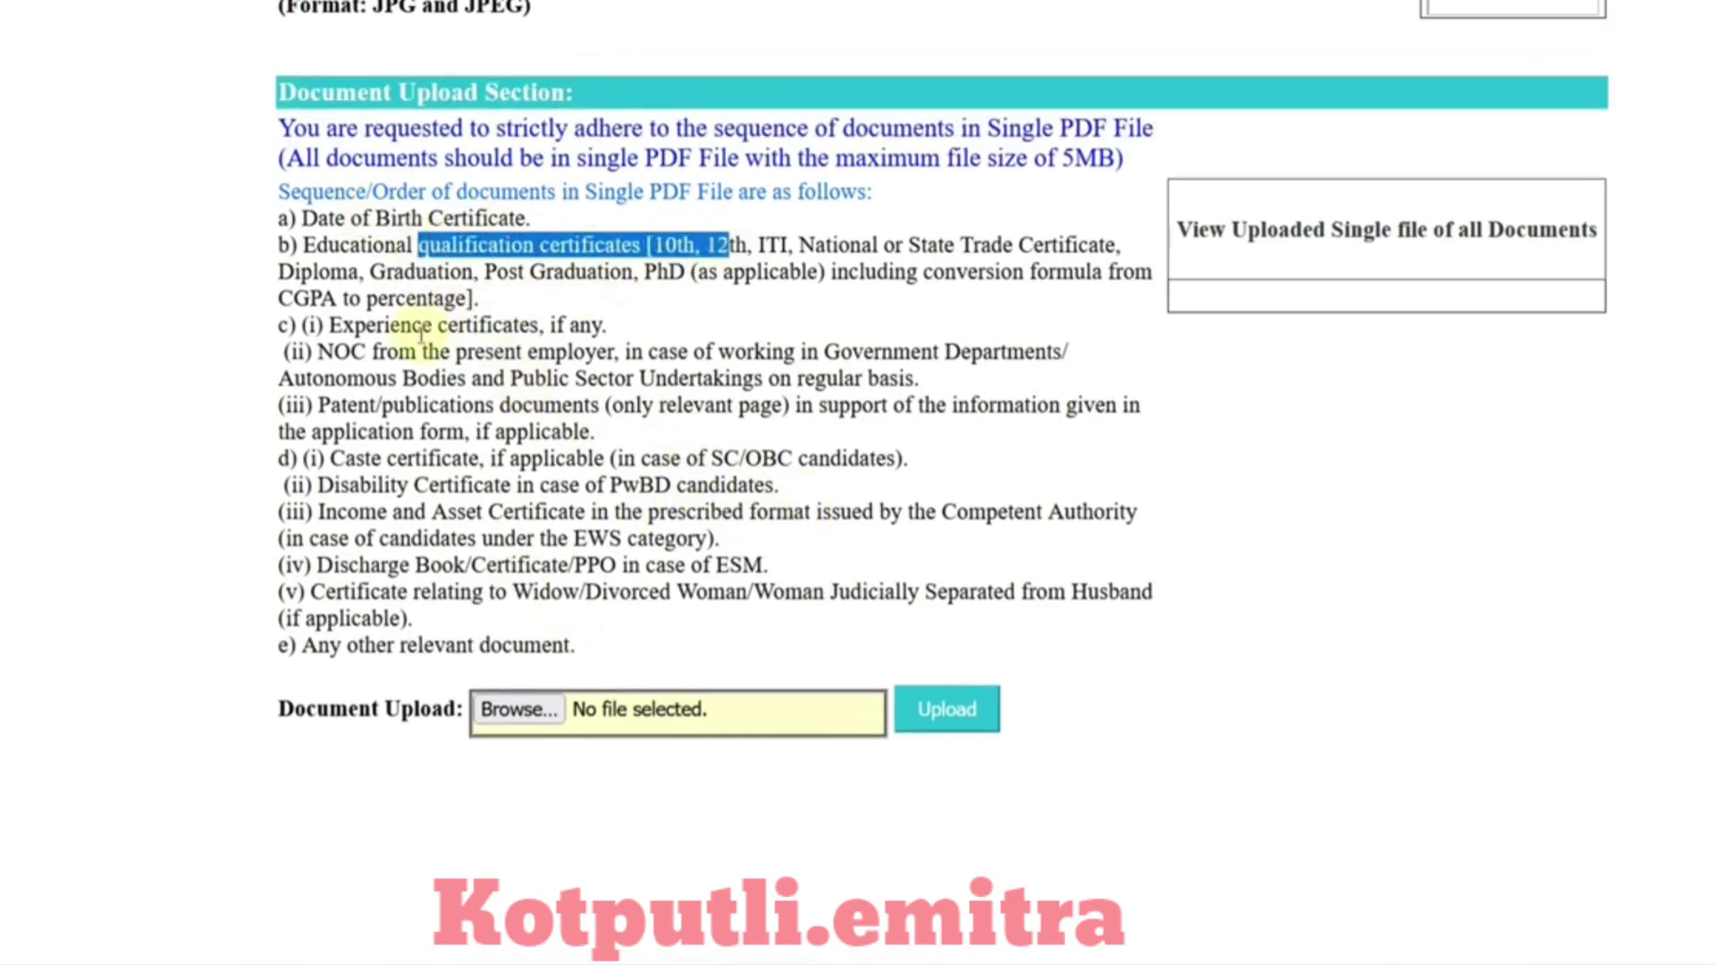
pyautogui.moveTo(438, 326); pyautogui.dragTo(567, 325)
pyautogui.moveTo(421, 352); pyautogui.dragTo(647, 351)
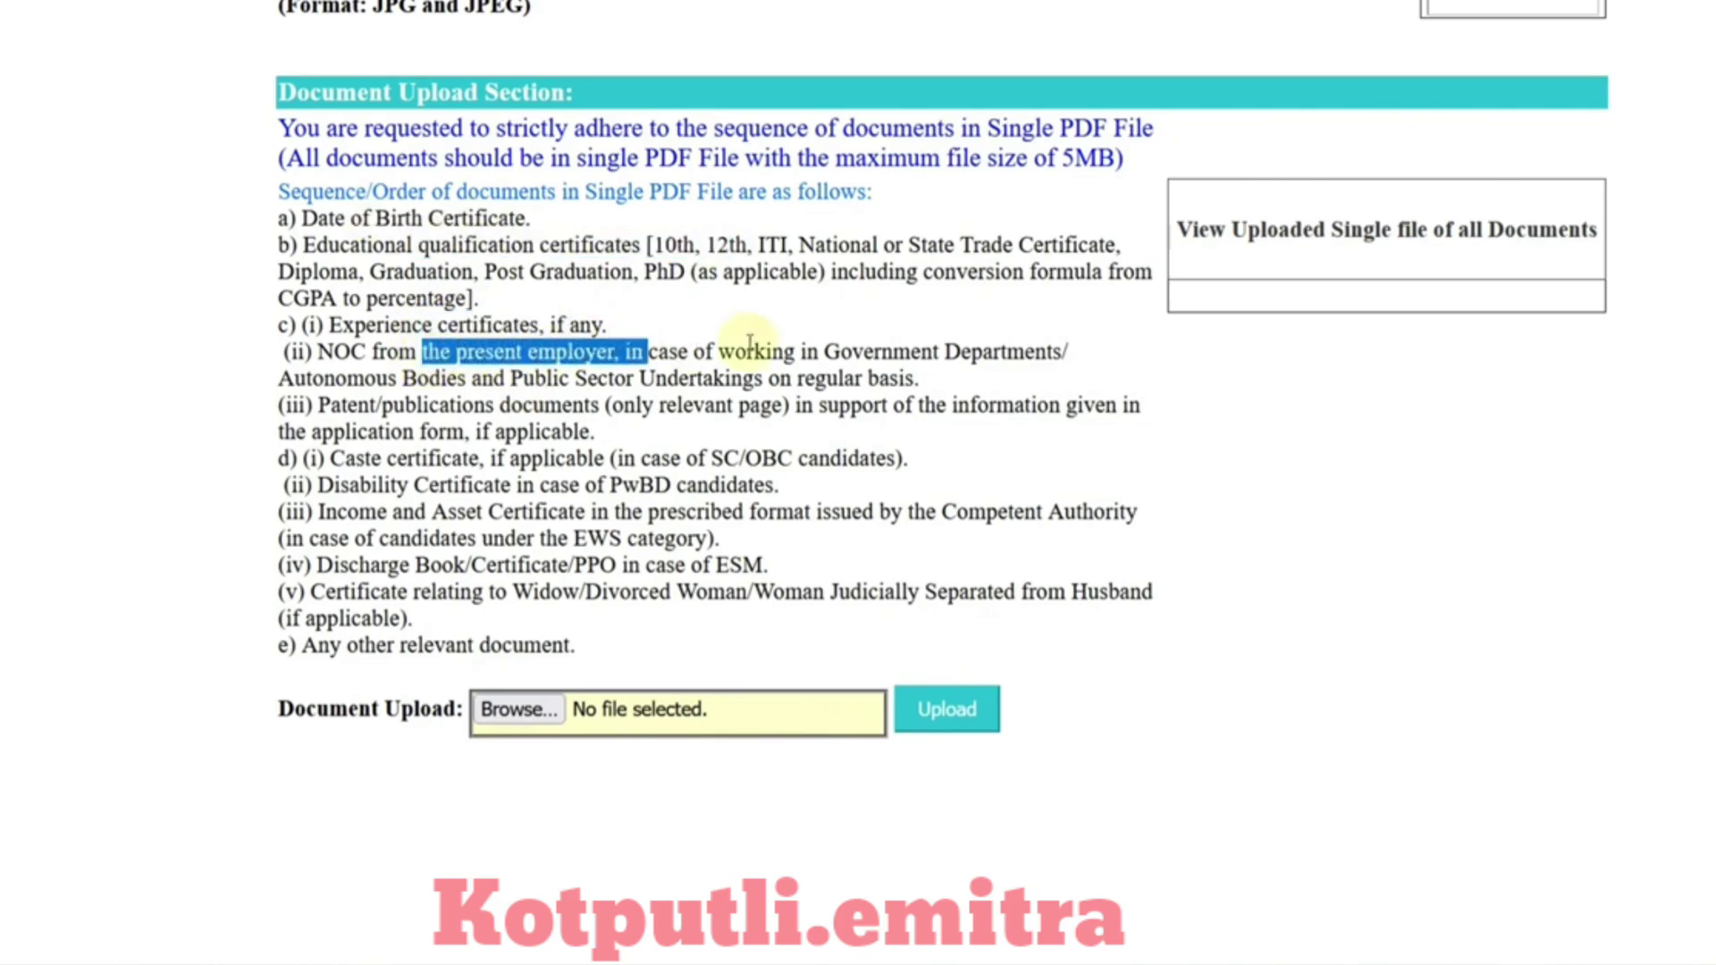
pyautogui.moveTo(428, 458); pyautogui.dragTo(643, 460)
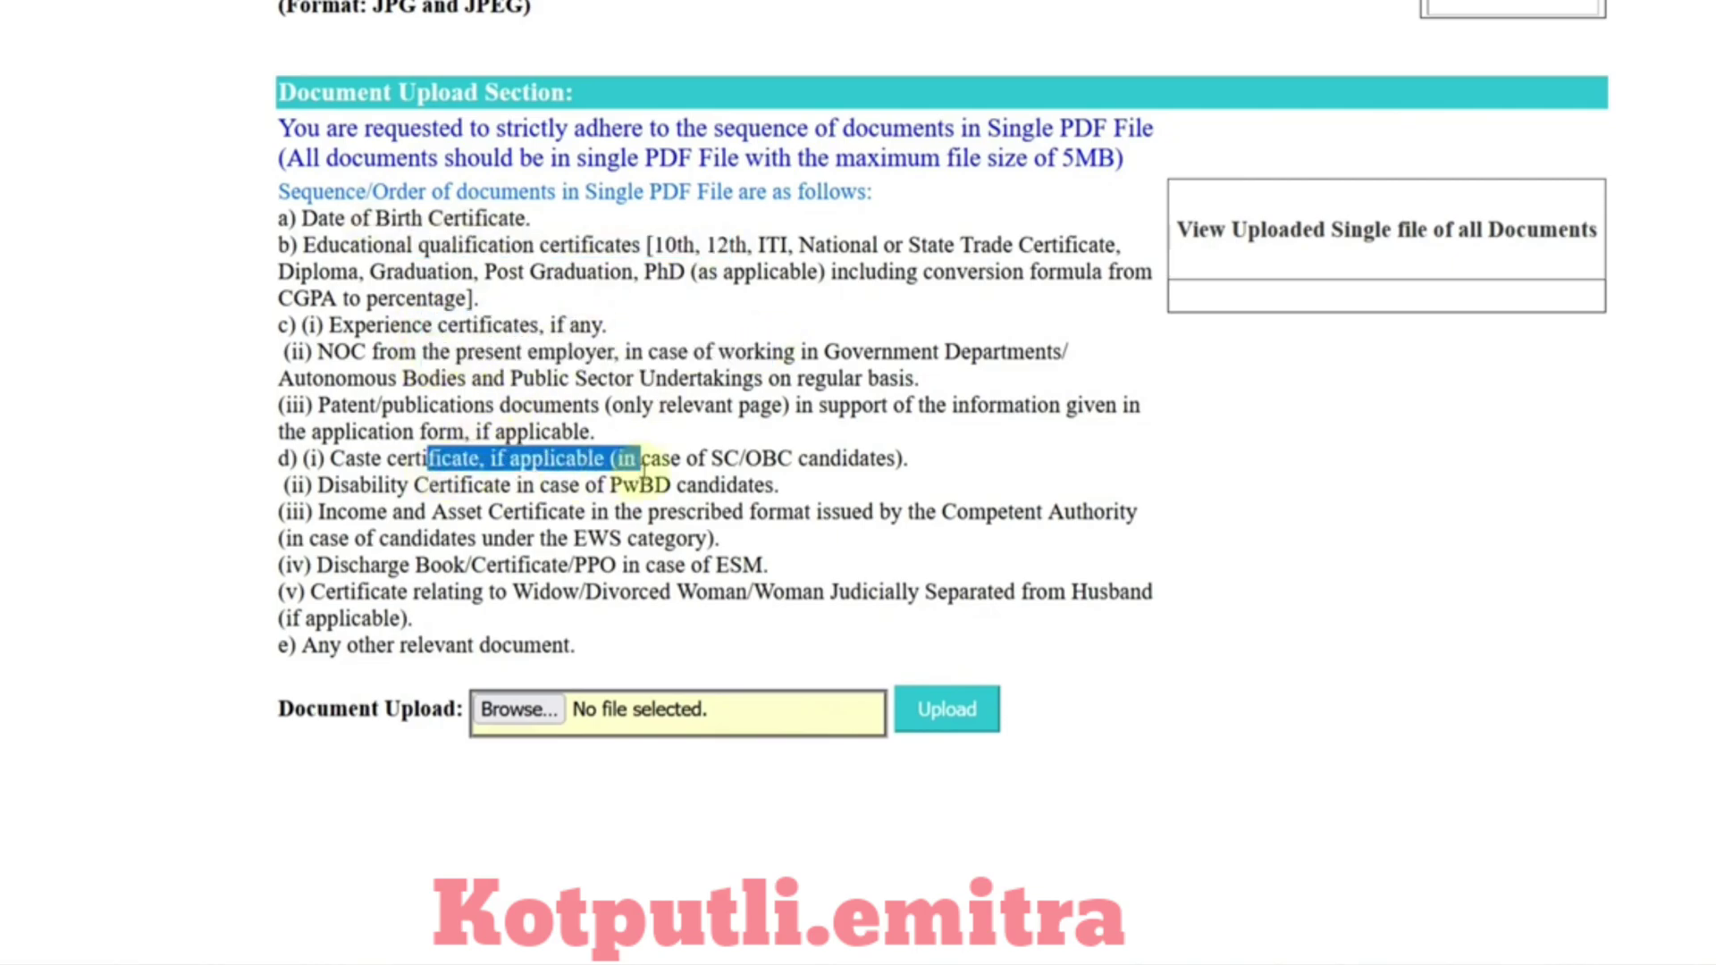